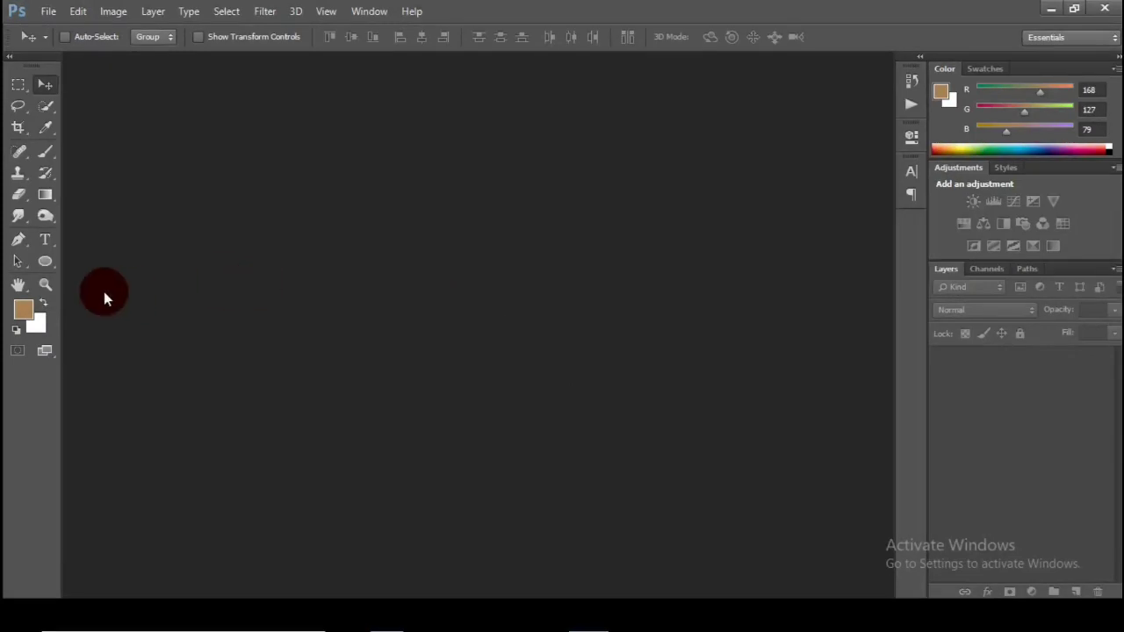
Step: Open the backgrund image from the project folder
left_click(45, 287)
left_click(41, 86)
left_click(49, 11)
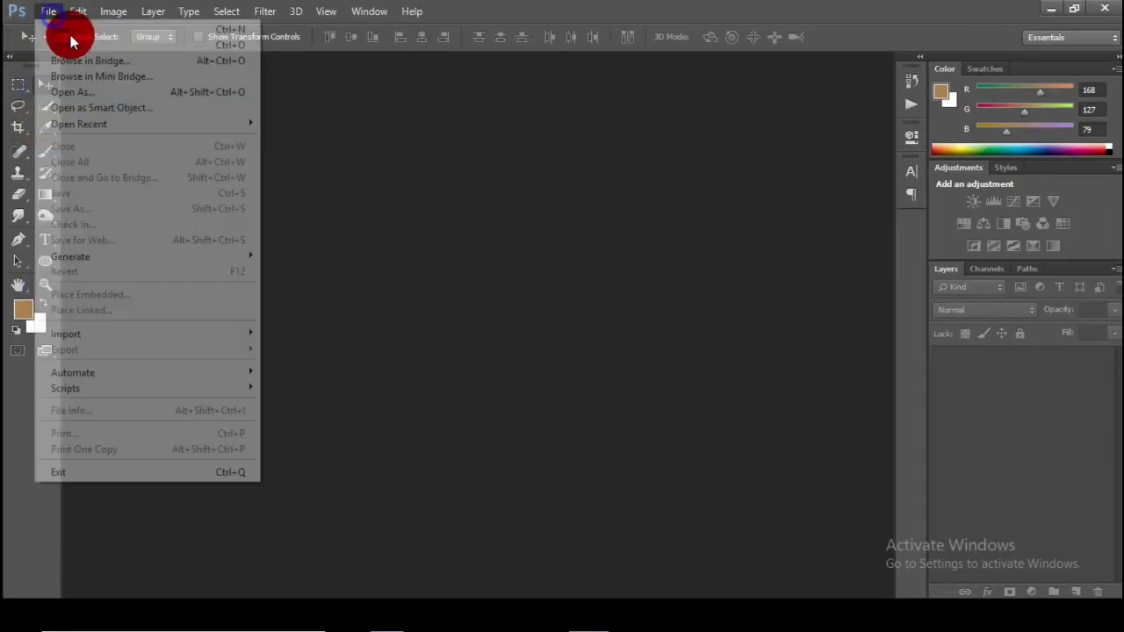
left_click(81, 45)
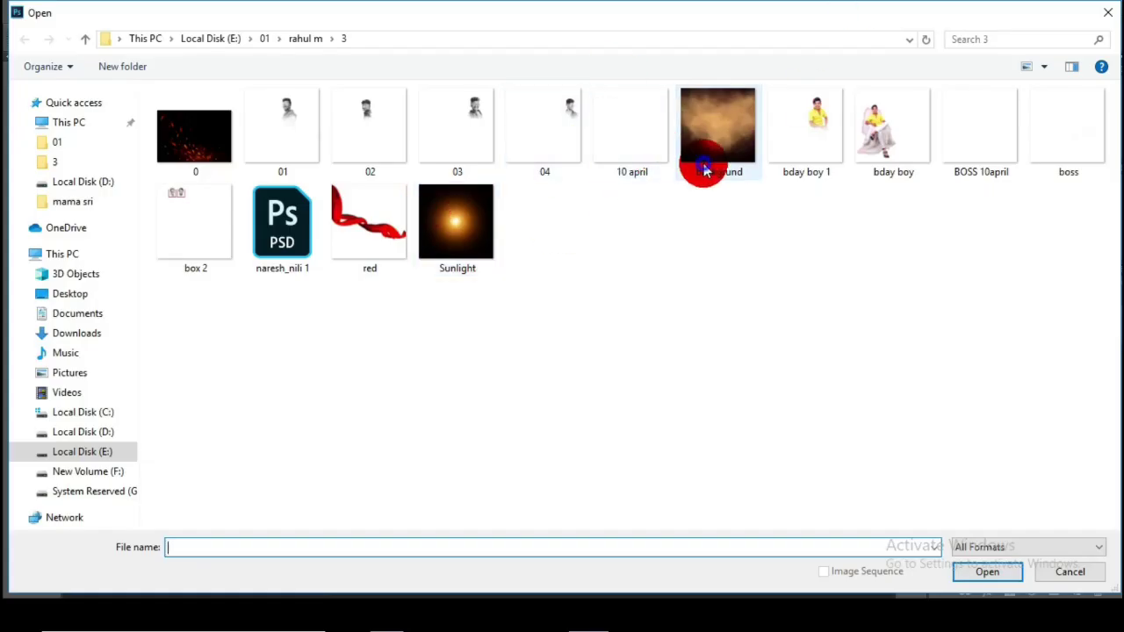
left_click(696, 158)
left_click(985, 577)
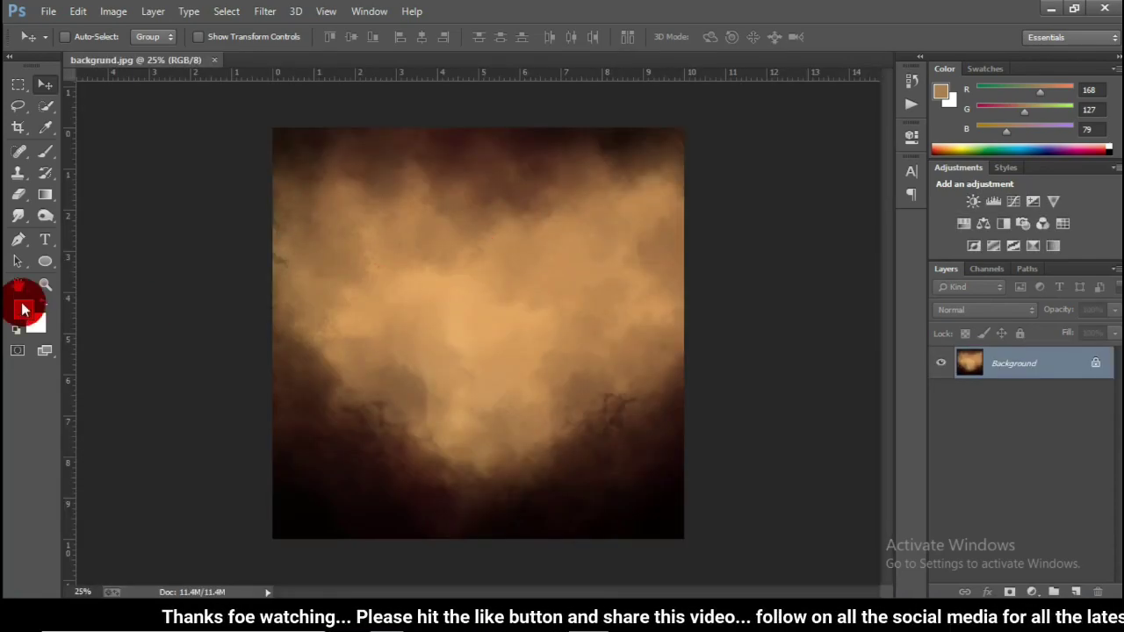
Step: Inspect the image size settings of the backgrund document without changing them
left_click(44, 285)
left_click_drag(515, 282, 419, 273)
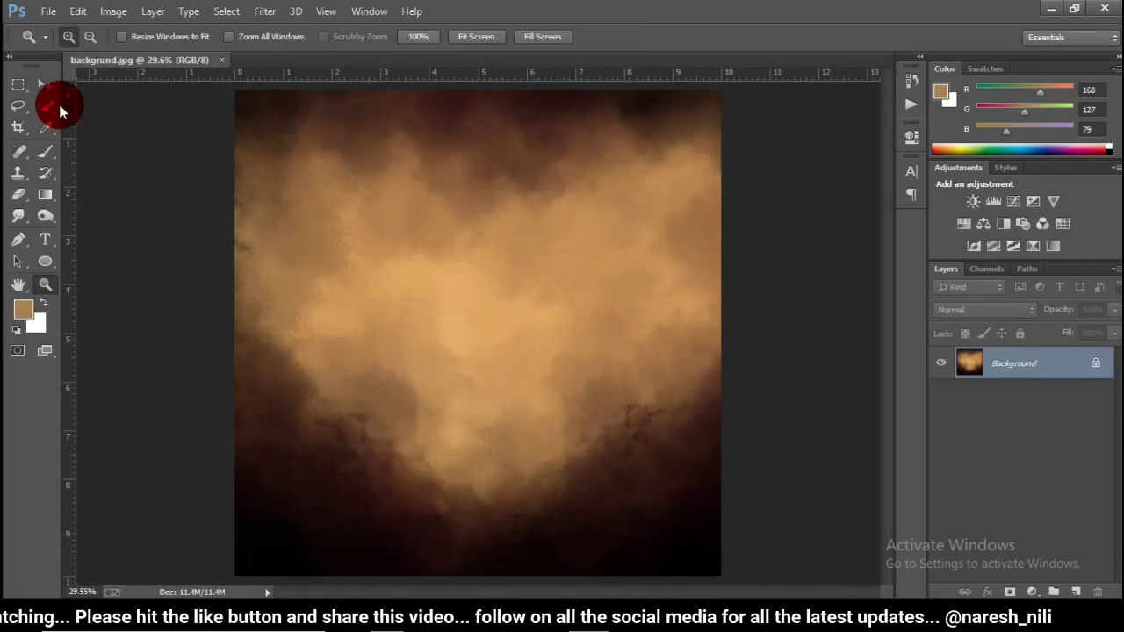
left_click(44, 84)
left_click(116, 11)
left_click(141, 128)
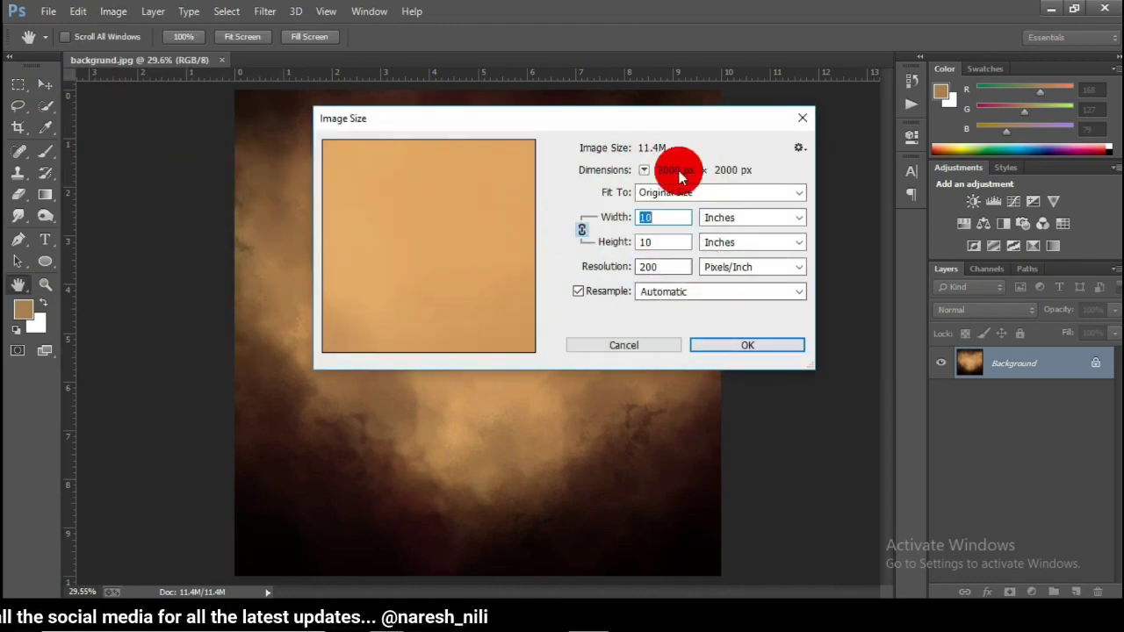
left_click(624, 344)
Step: Open the bday boy cut-out image from the same folder
left_click(48, 11)
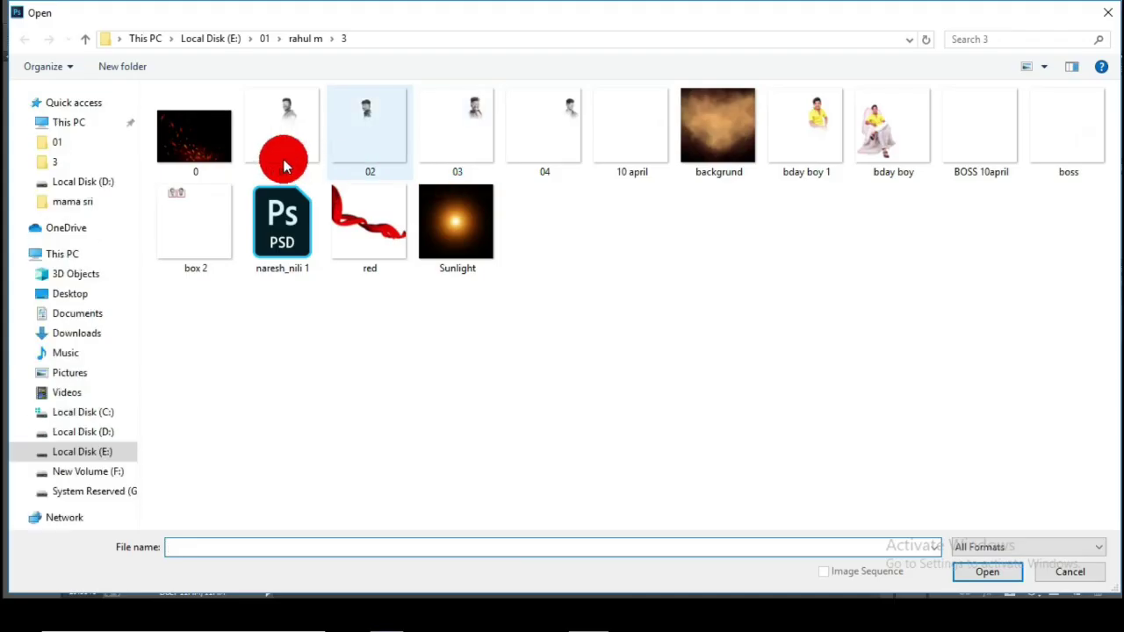
left_click(869, 140)
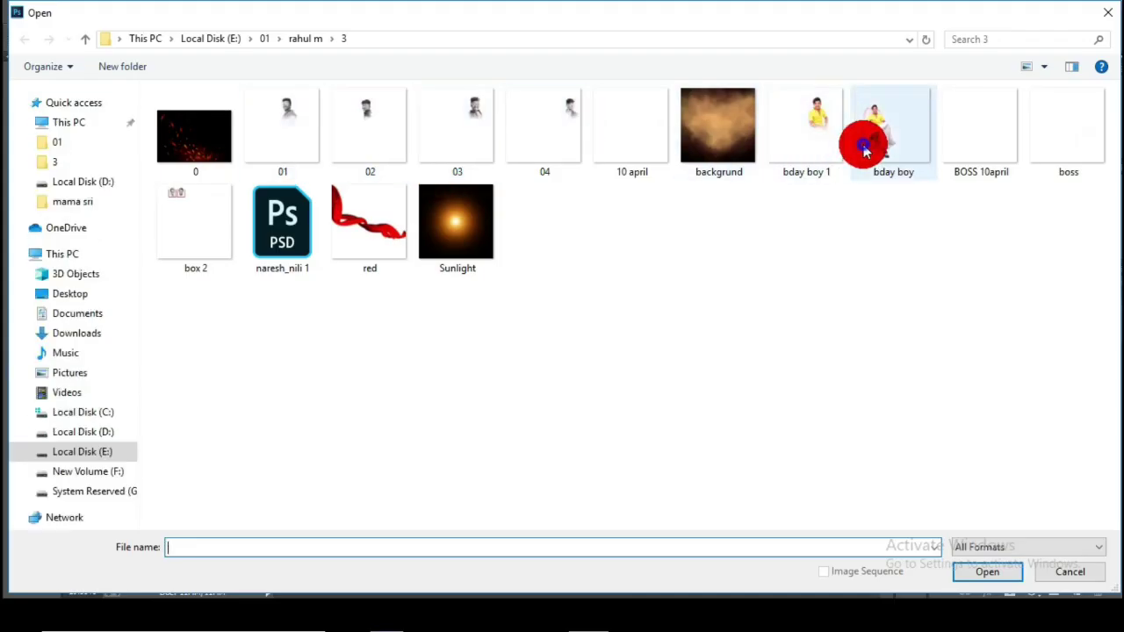
left_click(986, 571)
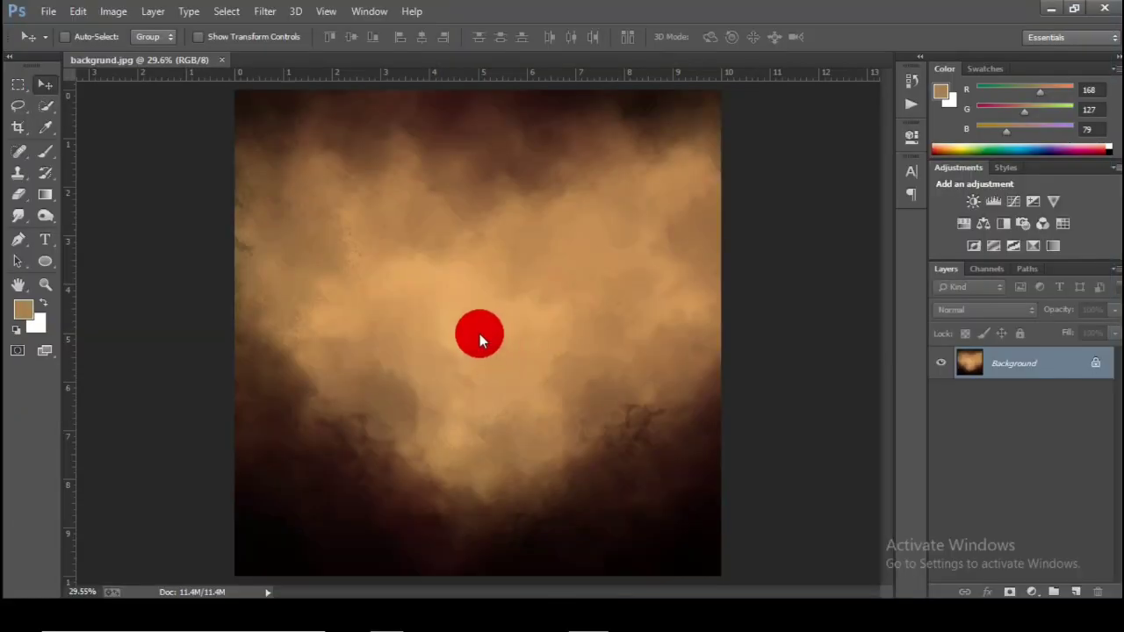
left_click(479, 326)
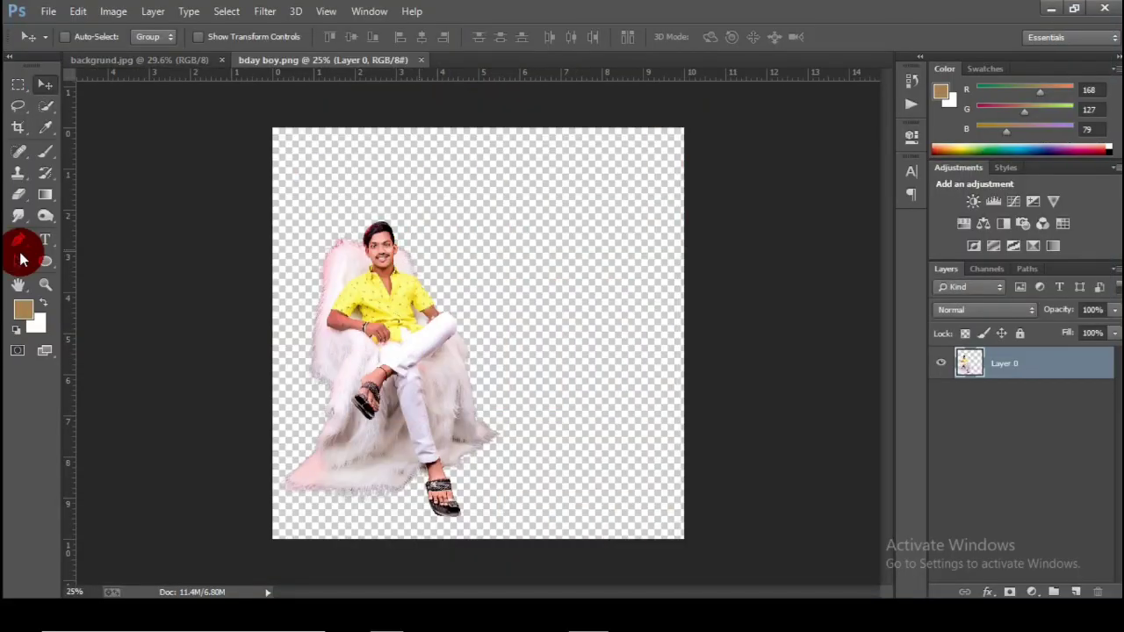
Step: Copy the whole bday boy picture into the backgrund document and place the seated man on the left side of the canvas
left_click(44, 284)
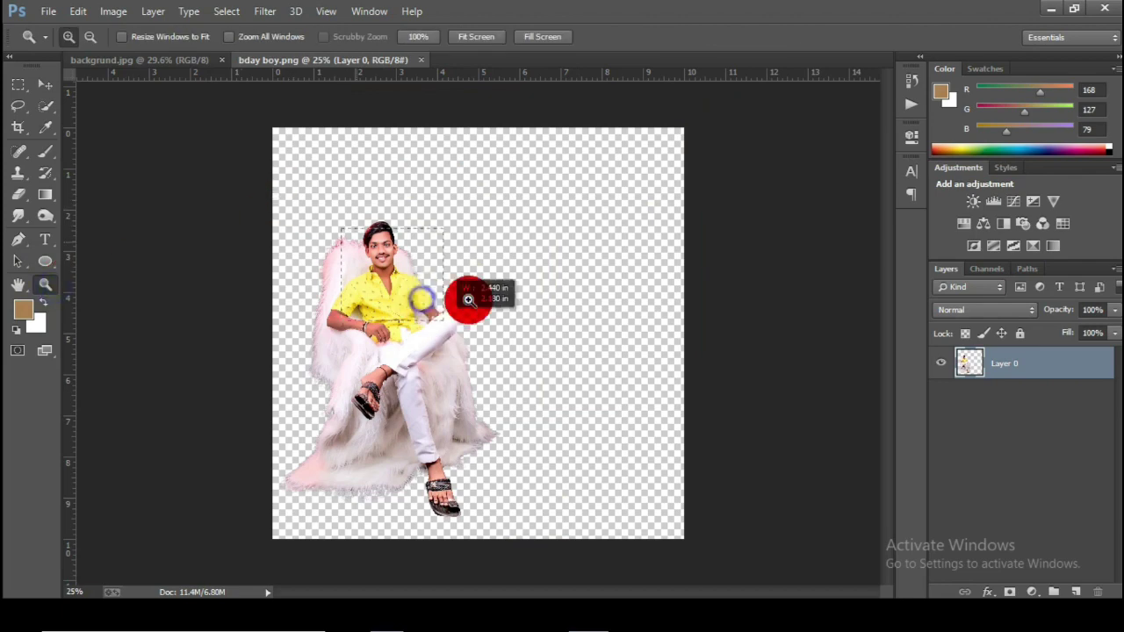
left_click(469, 294)
left_click(497, 211)
right_click(514, 233)
left_click(545, 243)
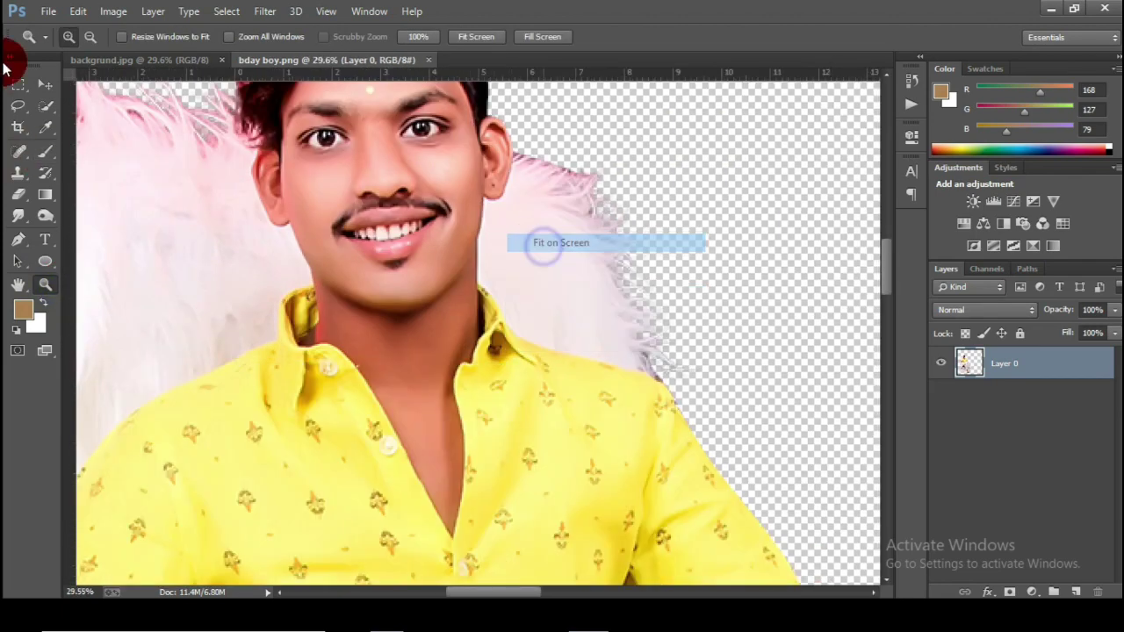
left_click(45, 83)
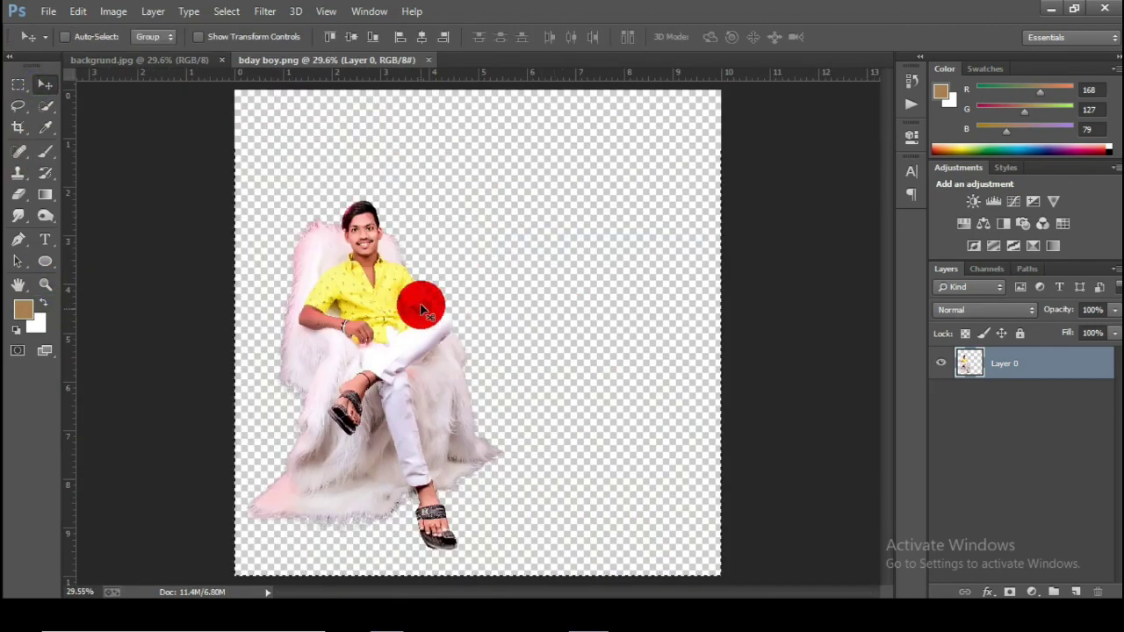
left_click(188, 58)
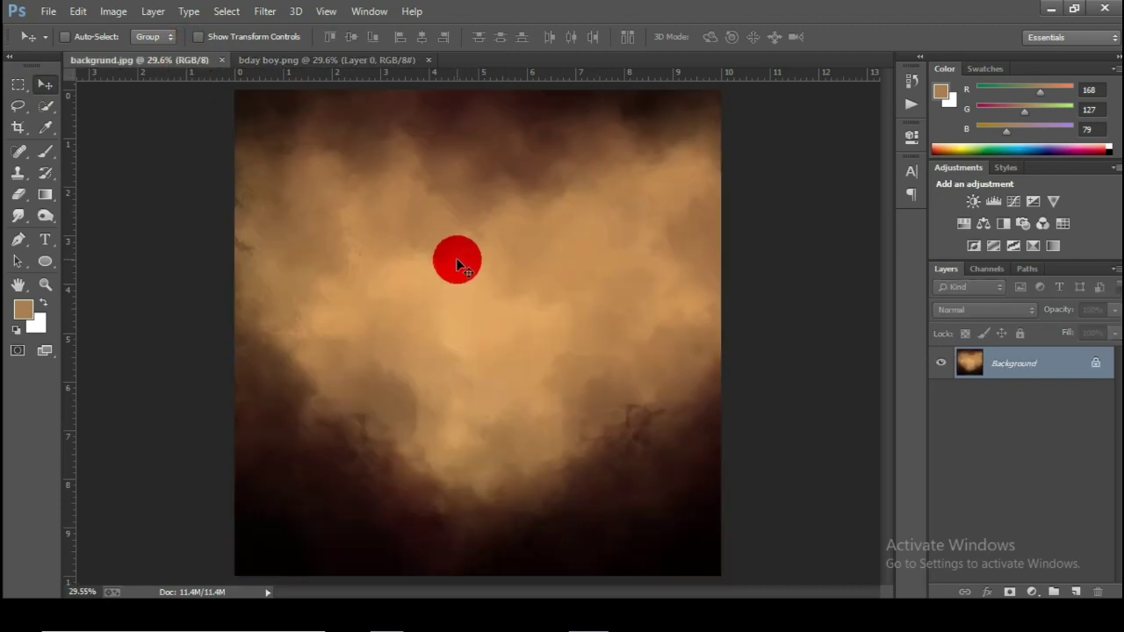
left_click_drag(457, 259, 413, 327)
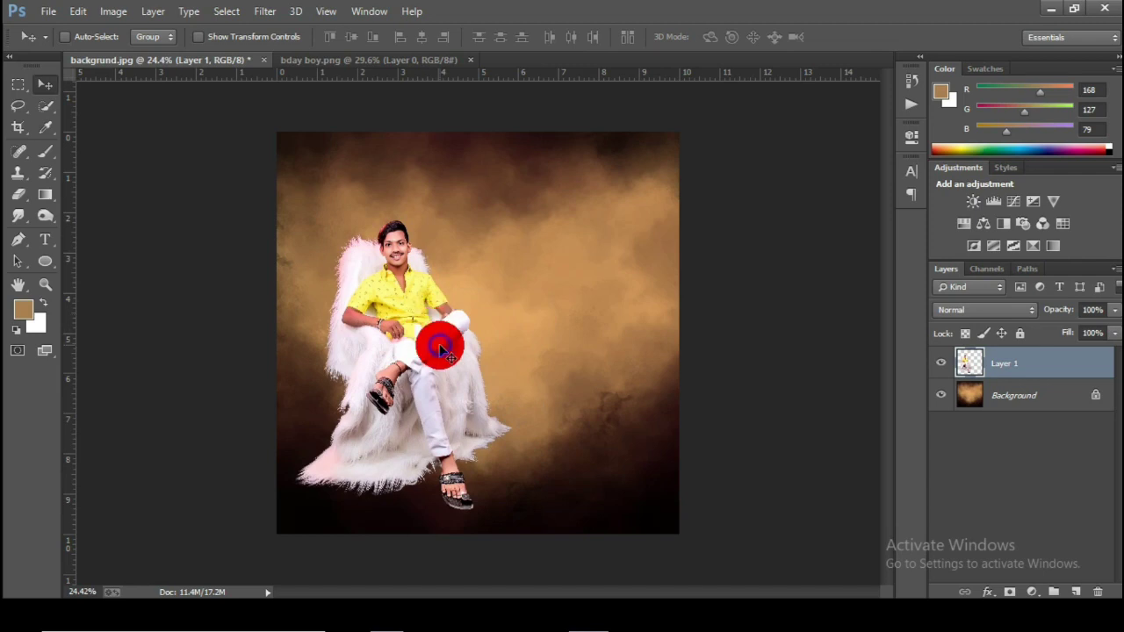
left_click_drag(437, 349, 432, 351)
scroll(436, 346, "down", 1)
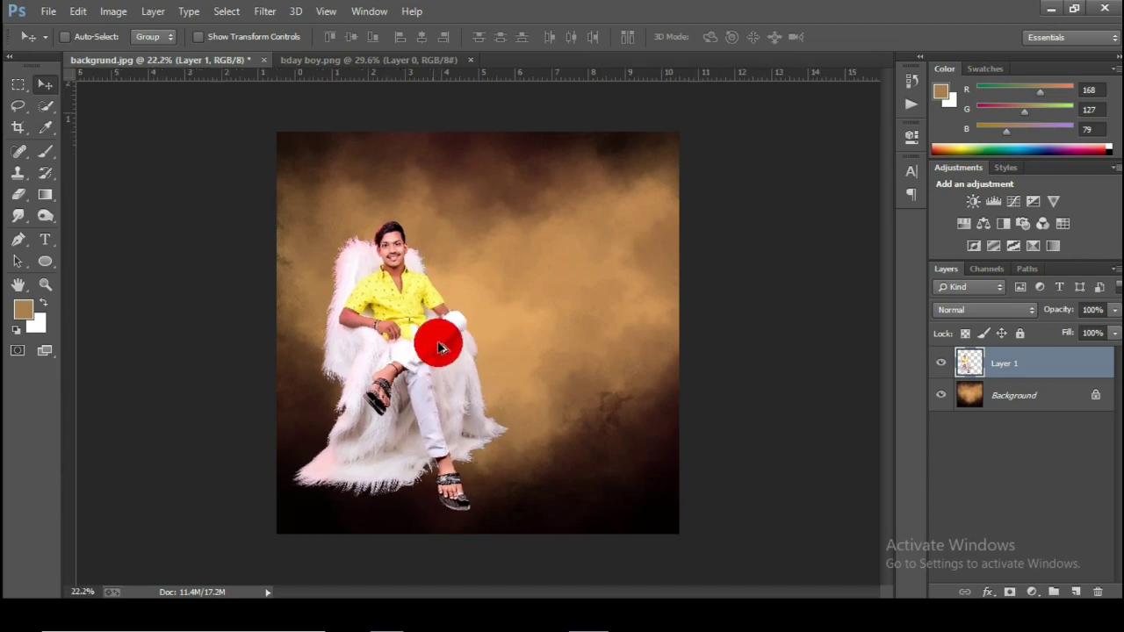
Step: Close the bday boy document and nudge the seated man slightly left in the backgrund composition
left_click(357, 58)
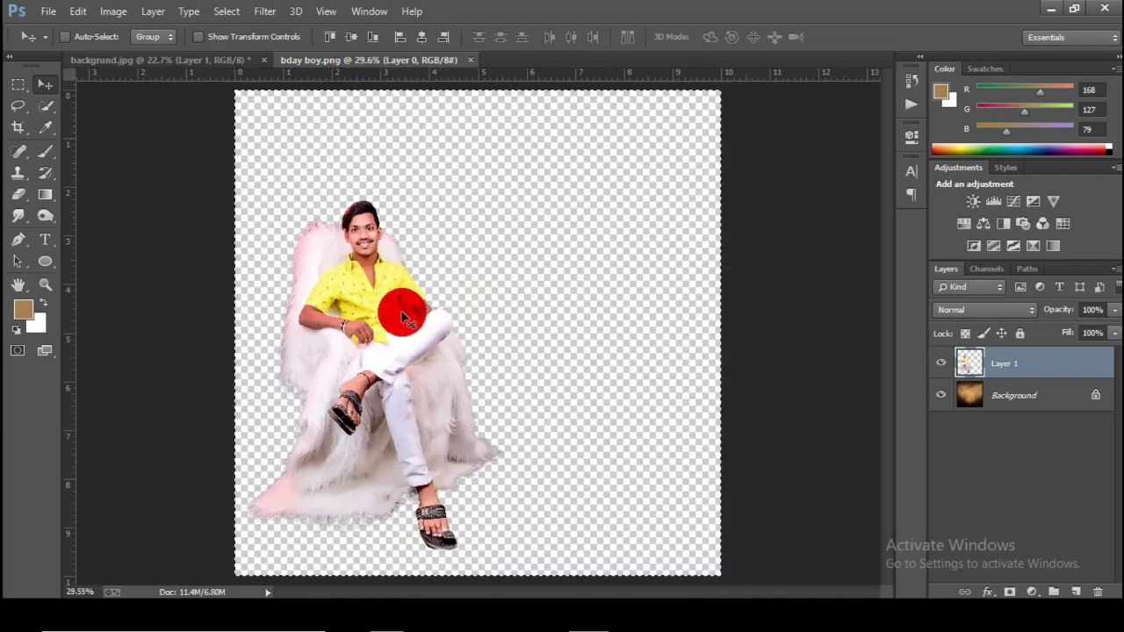
left_click(18, 104)
left_click(46, 84)
left_click(471, 60)
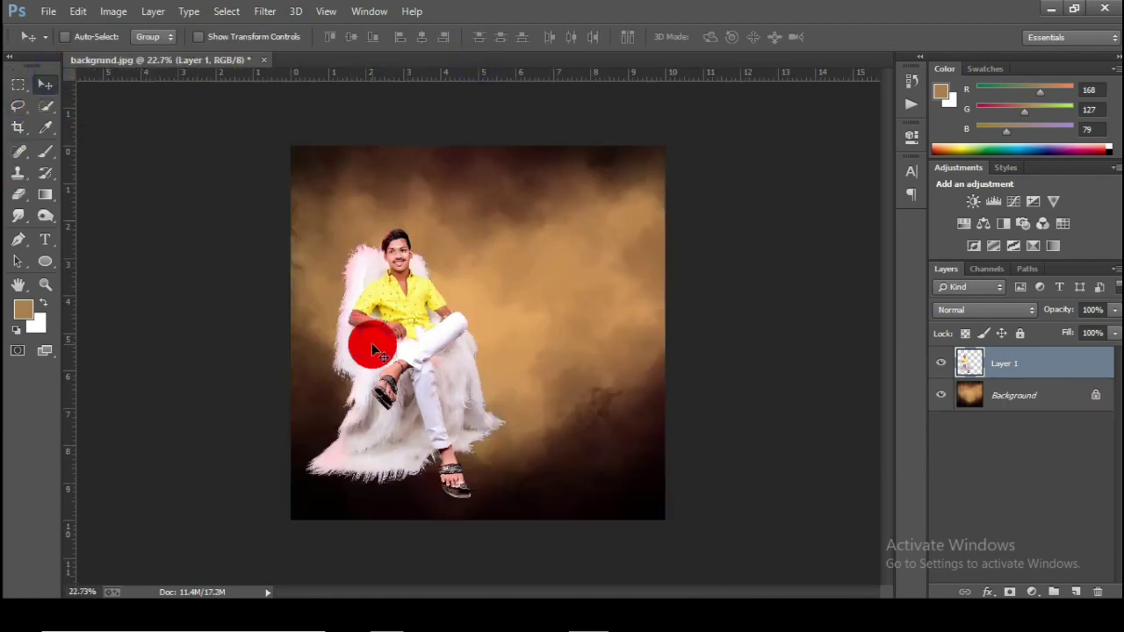
left_click_drag(377, 308, 373, 310)
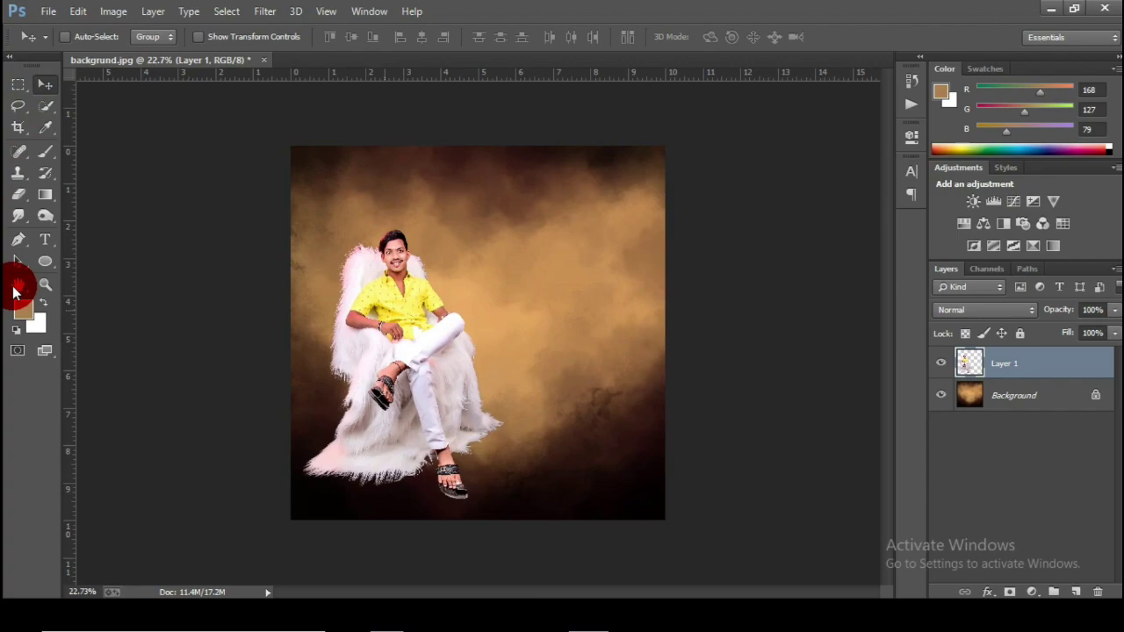
Step: Open the BOSS 10april image containing the white circle
left_click(48, 11)
left_click(77, 49)
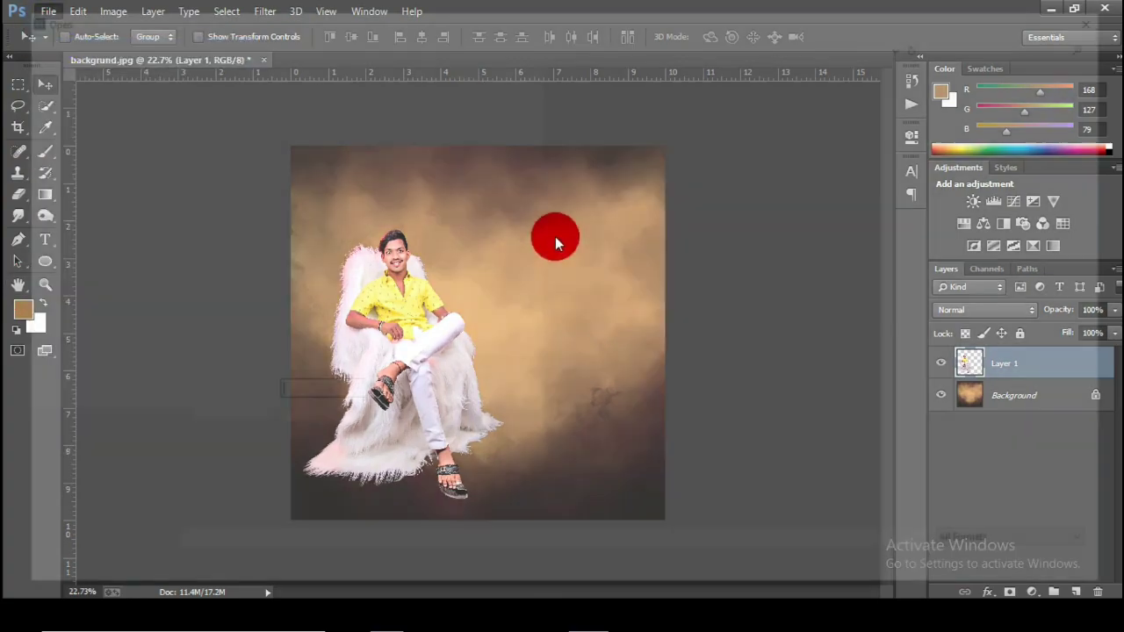
left_click(625, 168)
left_click(983, 167)
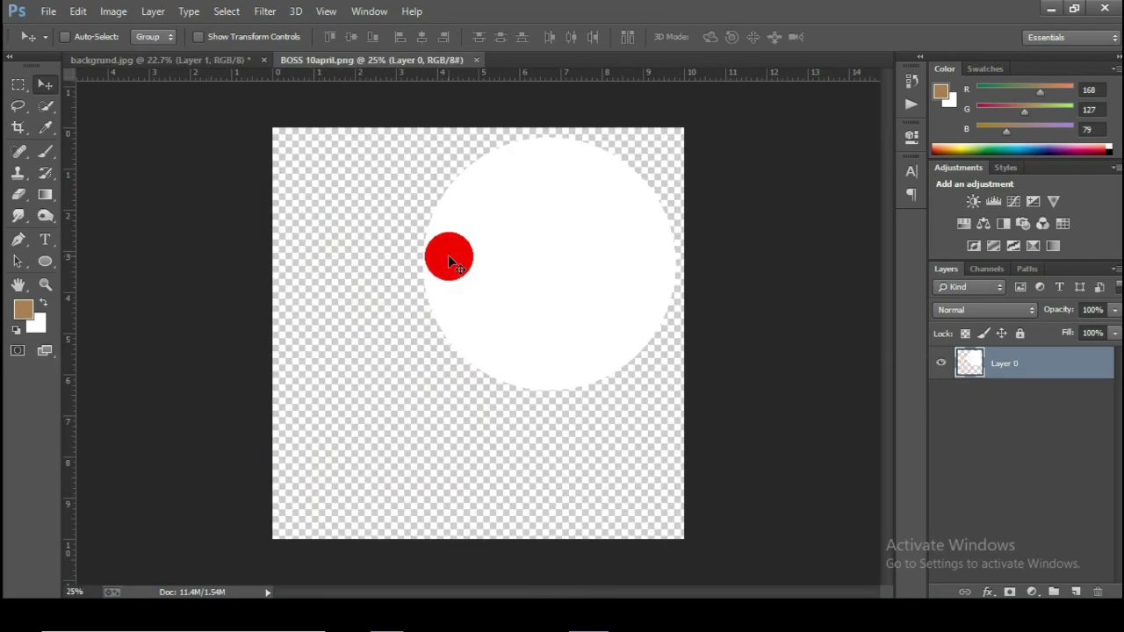
Step: Copy the white circle into the backgrund document at the canvas's upper right and close the BOSS 10april file
left_click_drag(521, 211, 546, 214)
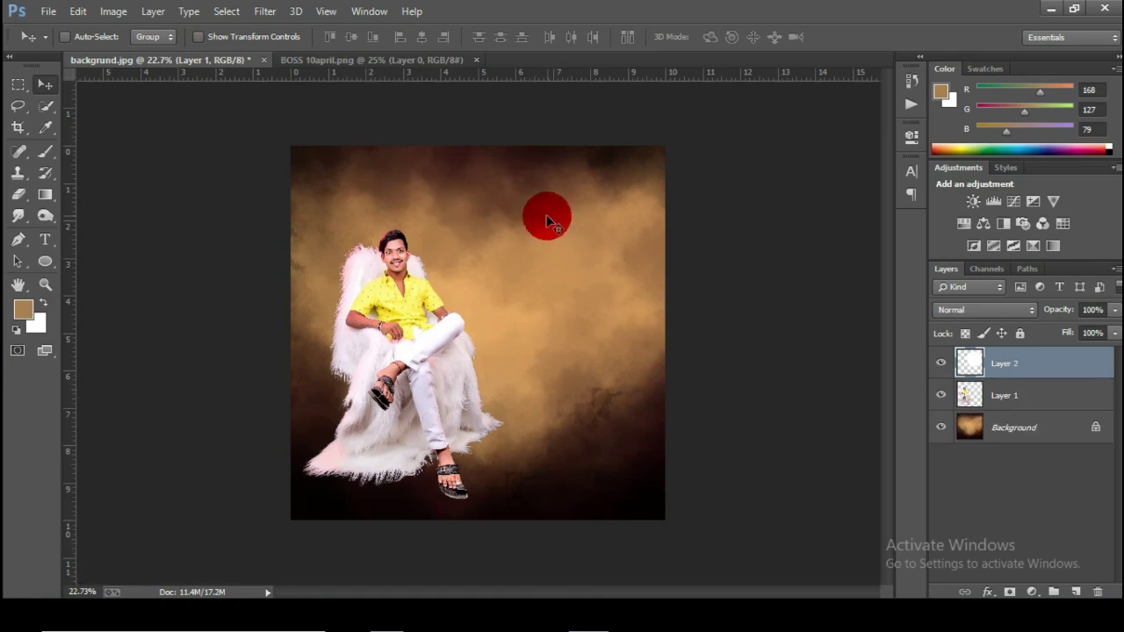
left_click(478, 63)
key("ctrl+plus")
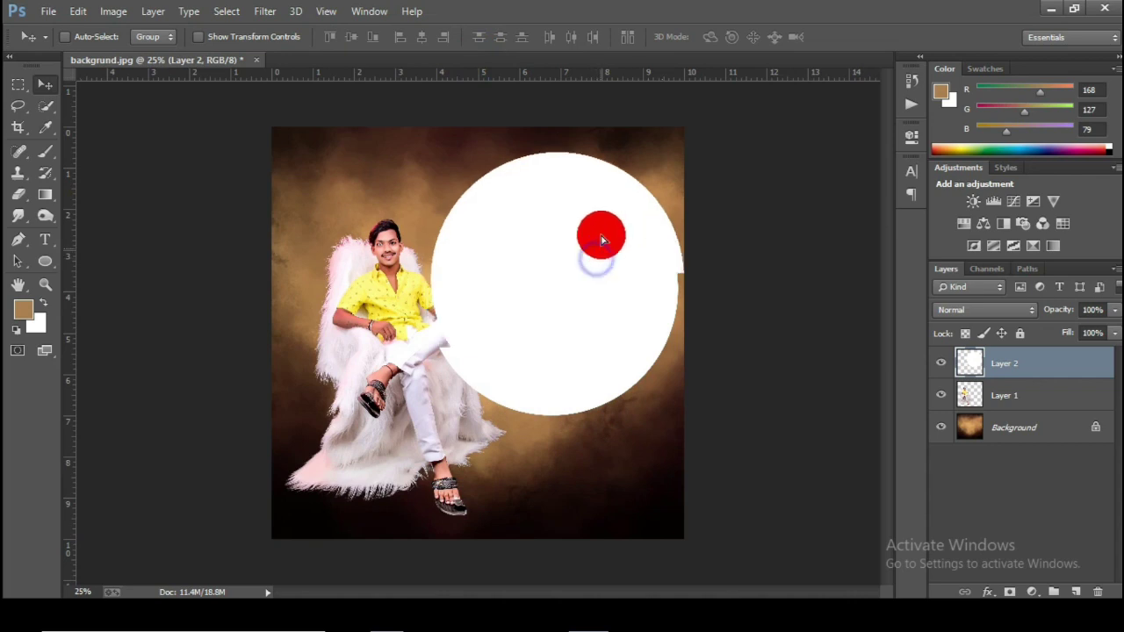
mouse_move(597, 227)
left_mouse_down()
mouse_move(594, 211)
mouse_move(597, 221)
left_mouse_up()
key("ctrl+0")
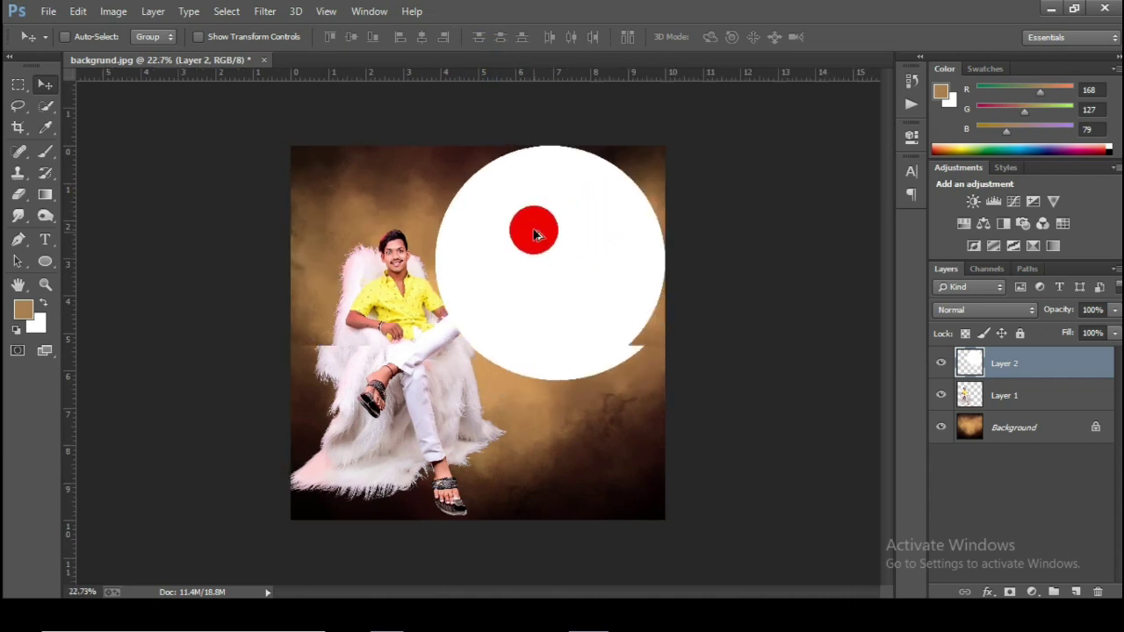
Step: Scale the white circle down slightly and shift it down and left, away from the canvas edges
key("ctrl+t")
mouse_move(665, 376)
left_mouse_down()
mouse_move(650, 368)
mouse_move(663, 372)
left_mouse_up()
left_click(745, 36)
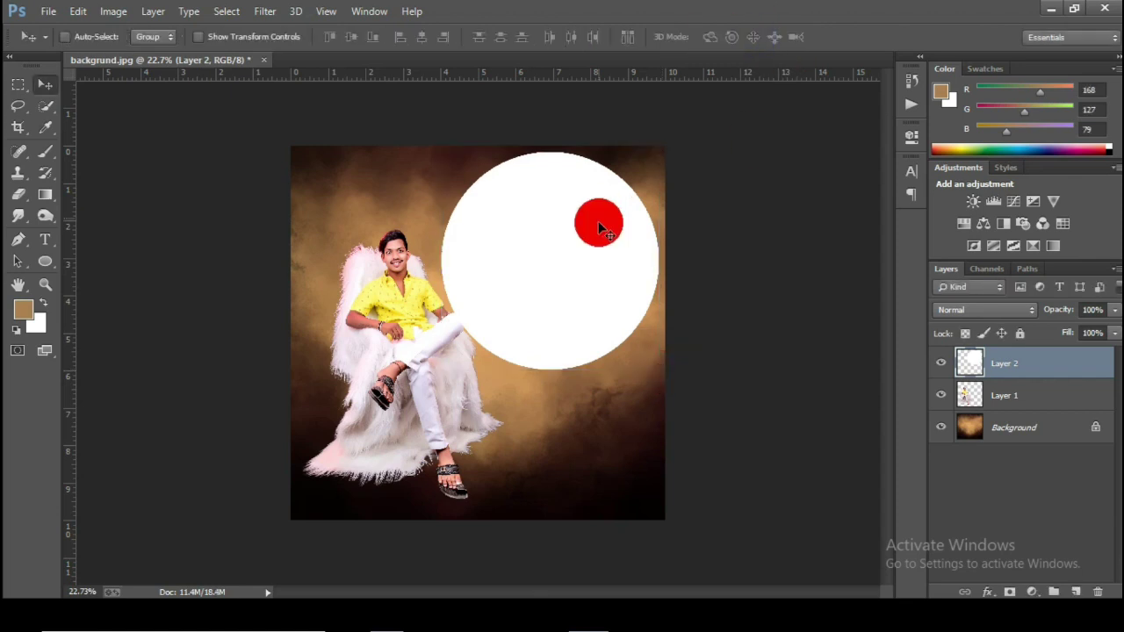
left_click_drag(586, 231, 575, 241)
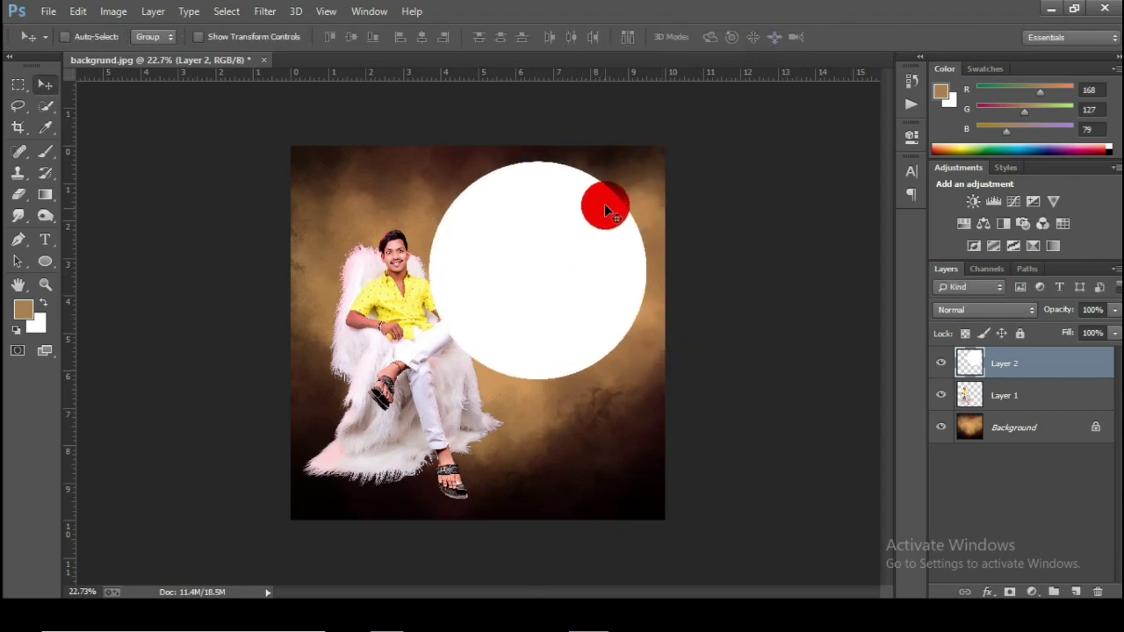
Step: Enlarge the white circle to about 106.8% and position it just inside the canvas's upper-right corner
key("ctrl+t")
left_click_drag(646, 379, 655, 386)
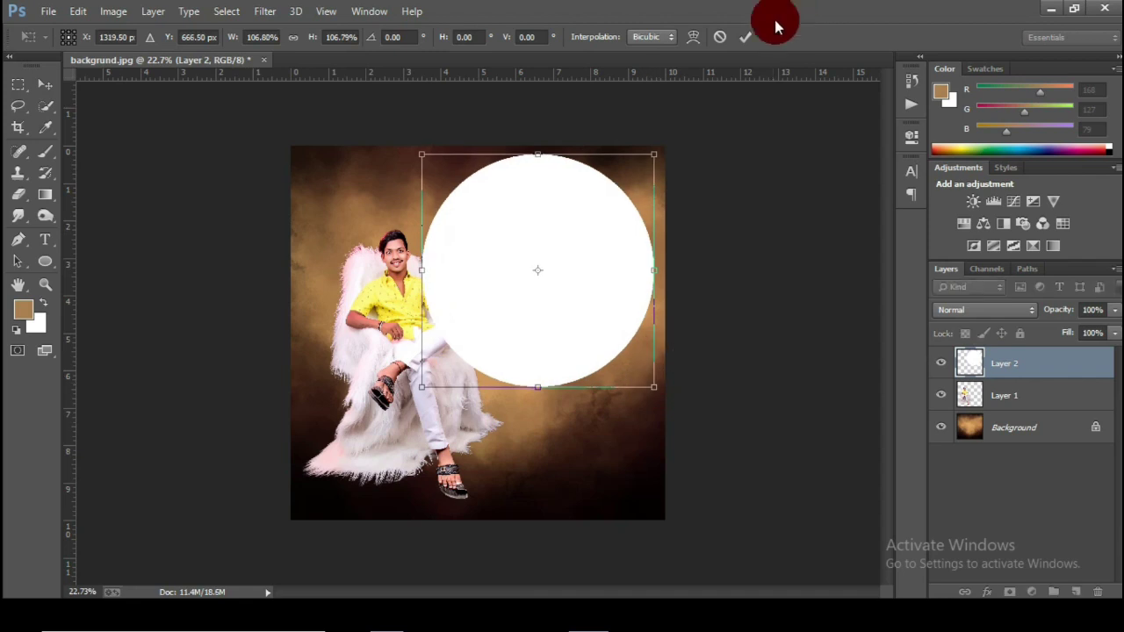
key("Return")
left_click_drag(658, 196, 671, 187)
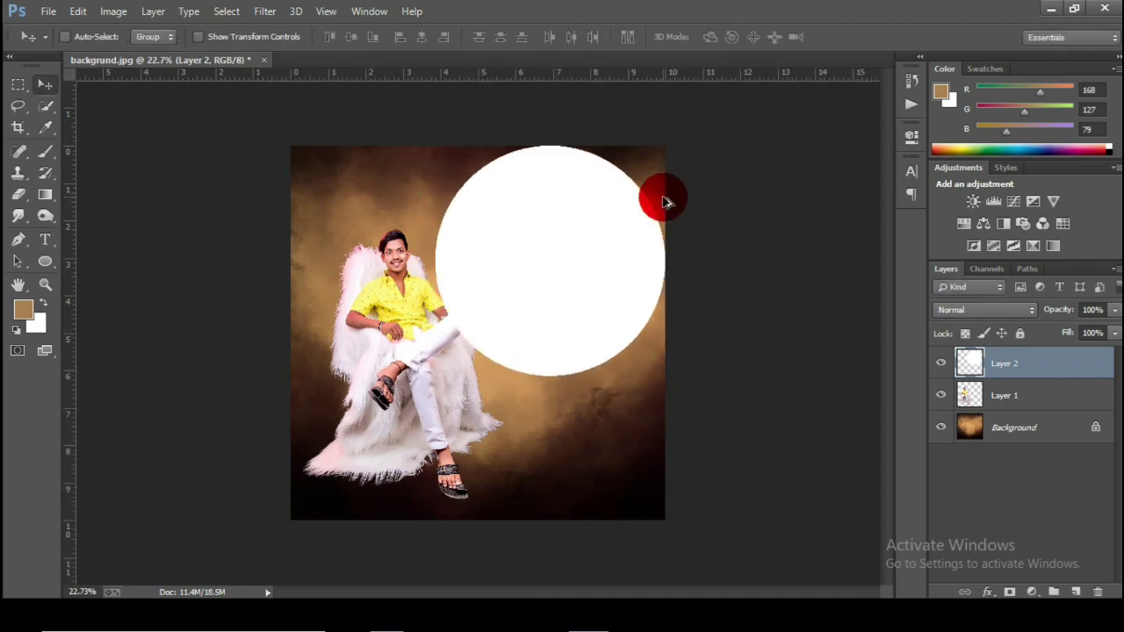
left_click_drag(606, 256, 595, 268)
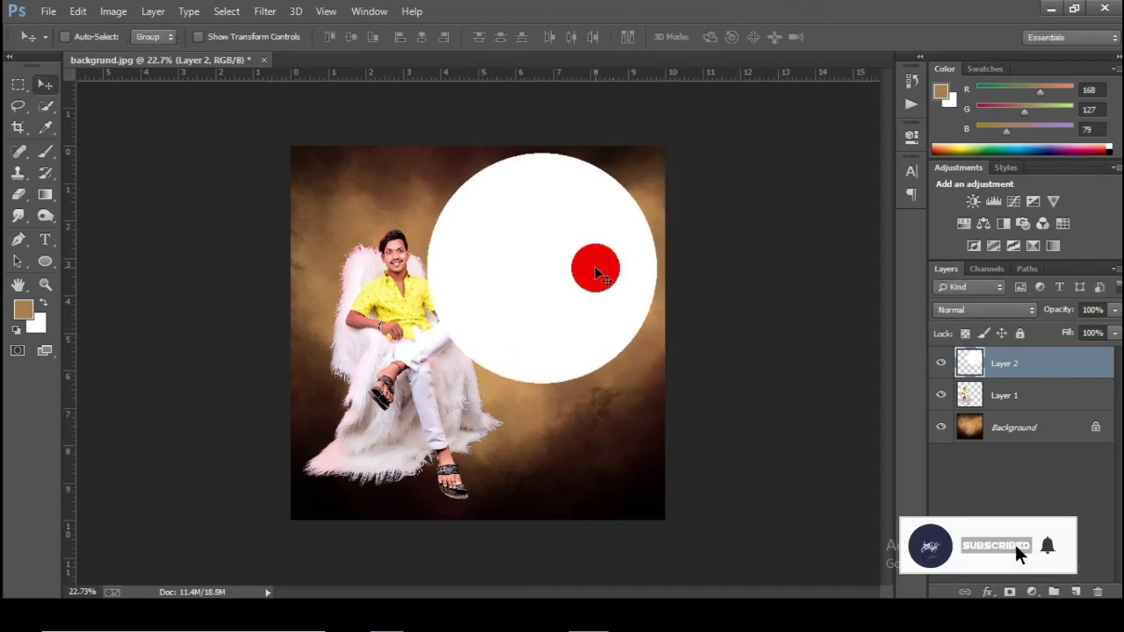
Step: Set the circle layer's blend mode to Overlay and place it below the seated man's layer
left_click(979, 309)
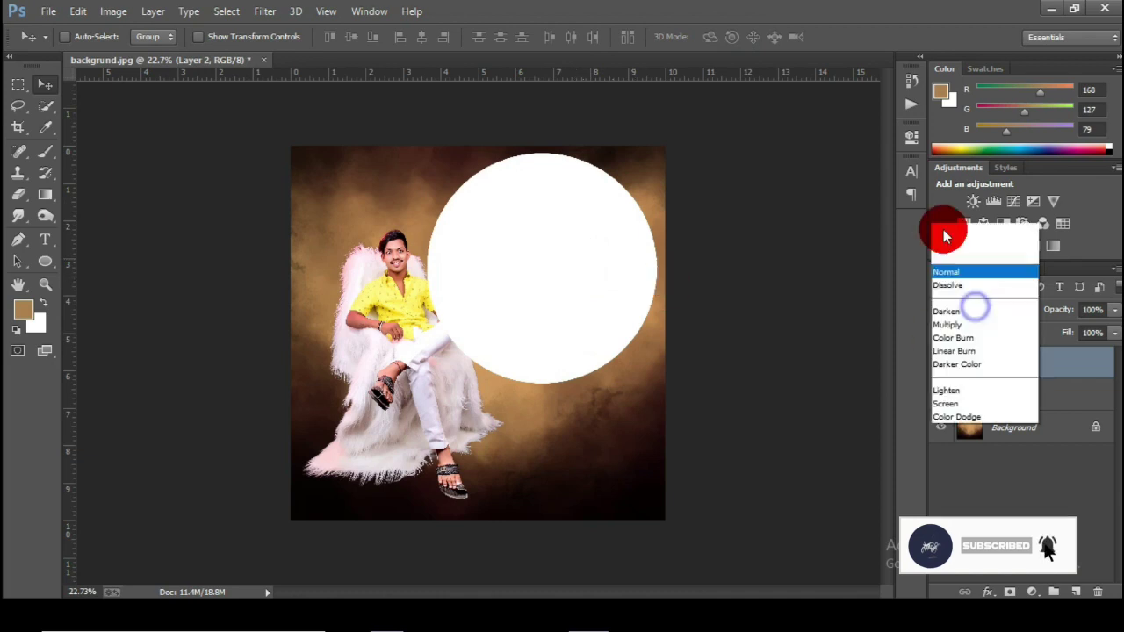
left_click(949, 209)
left_click_drag(999, 364, 999, 400)
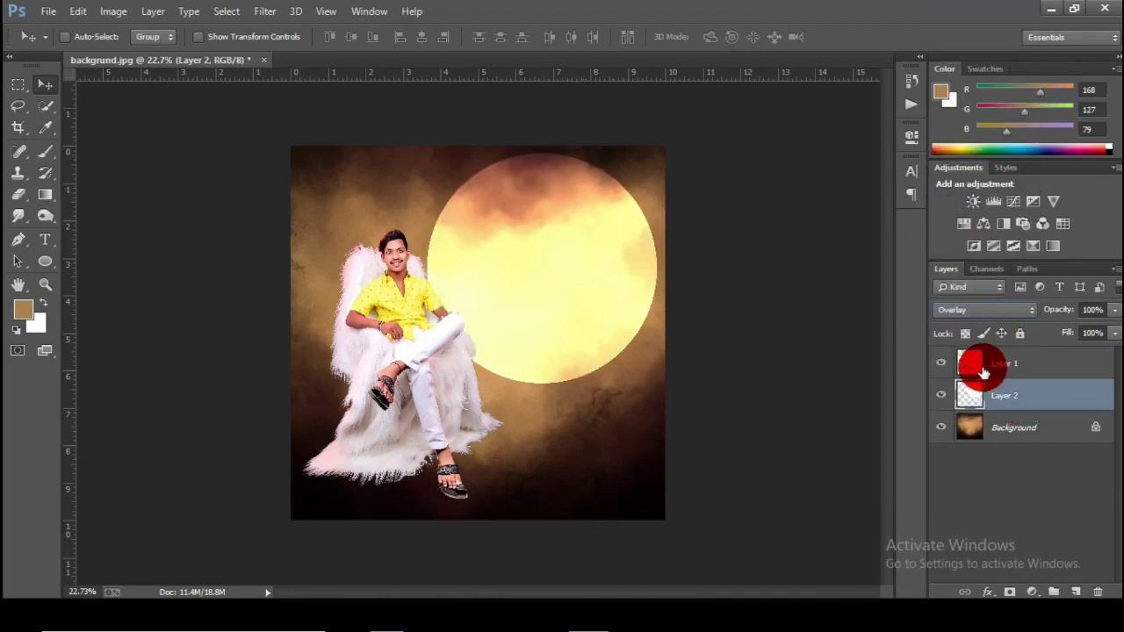
Step: Add a mask to the circle layer and fade the circle's lower half with black-to-transparent linear gradients drawn upward
left_click(1007, 594)
left_click(45, 194)
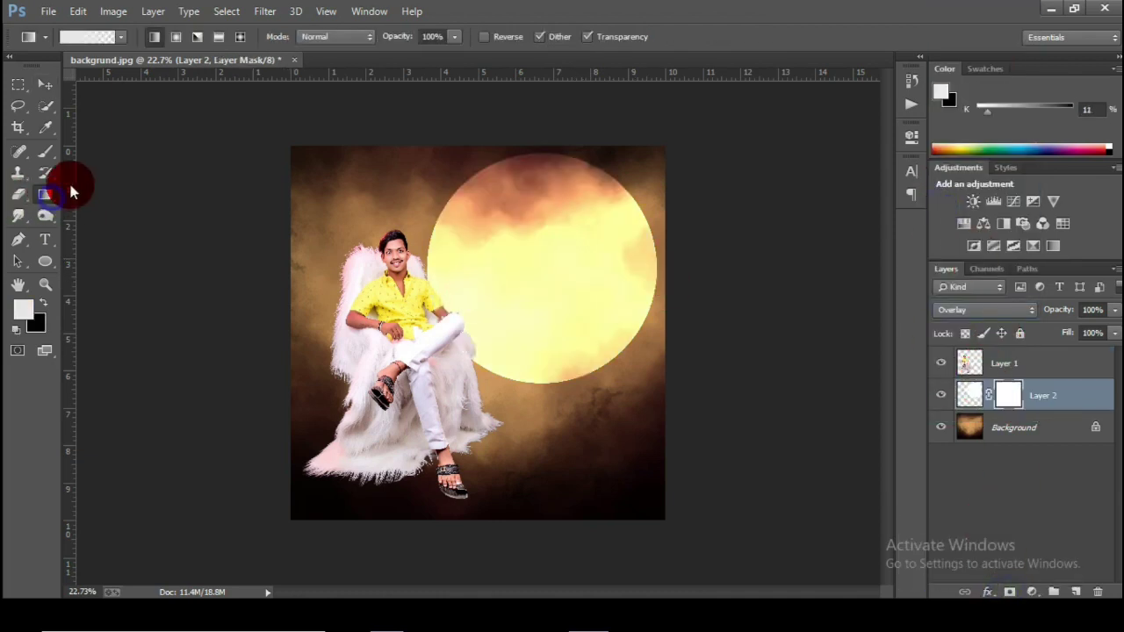
left_click(42, 303)
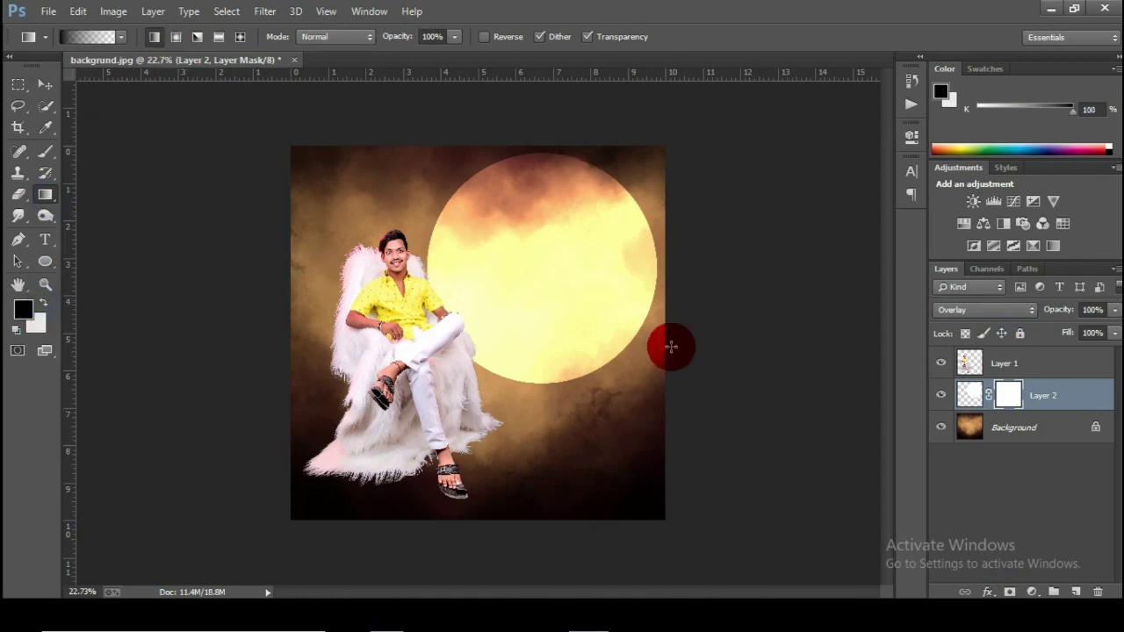
left_click_drag(551, 384, 547, 264)
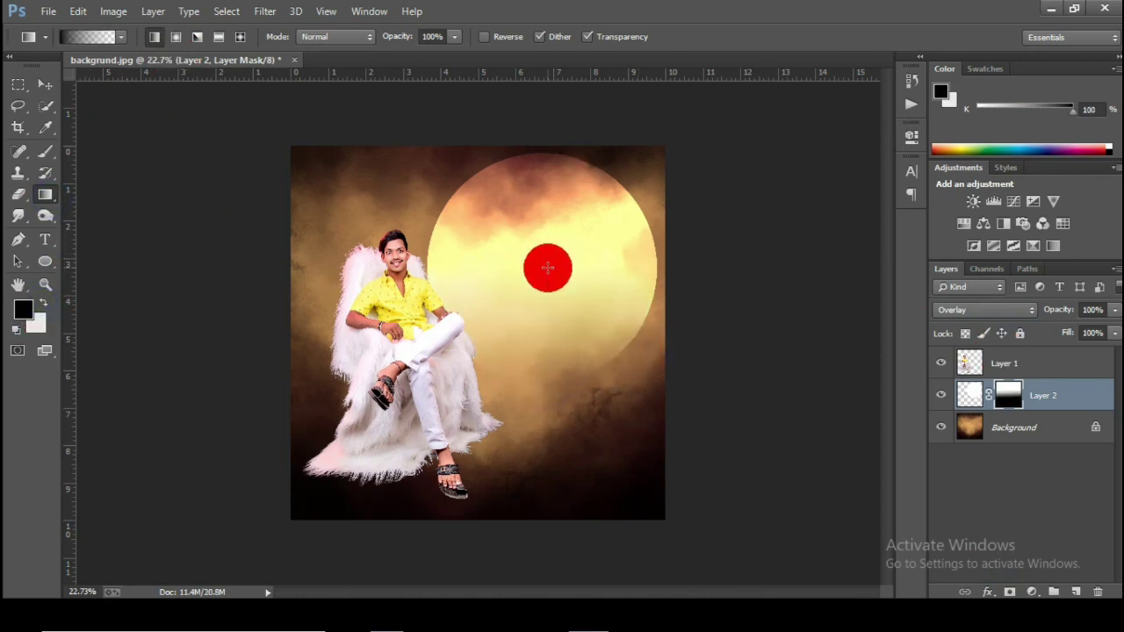
left_click_drag(515, 381, 518, 237)
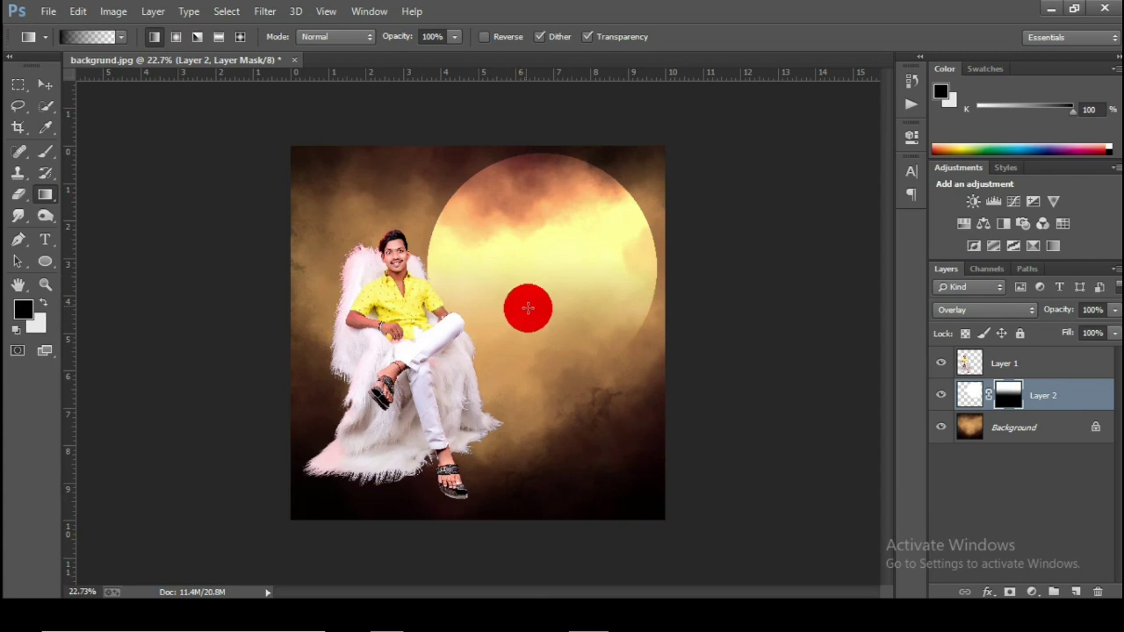
left_click_drag(554, 354, 545, 229)
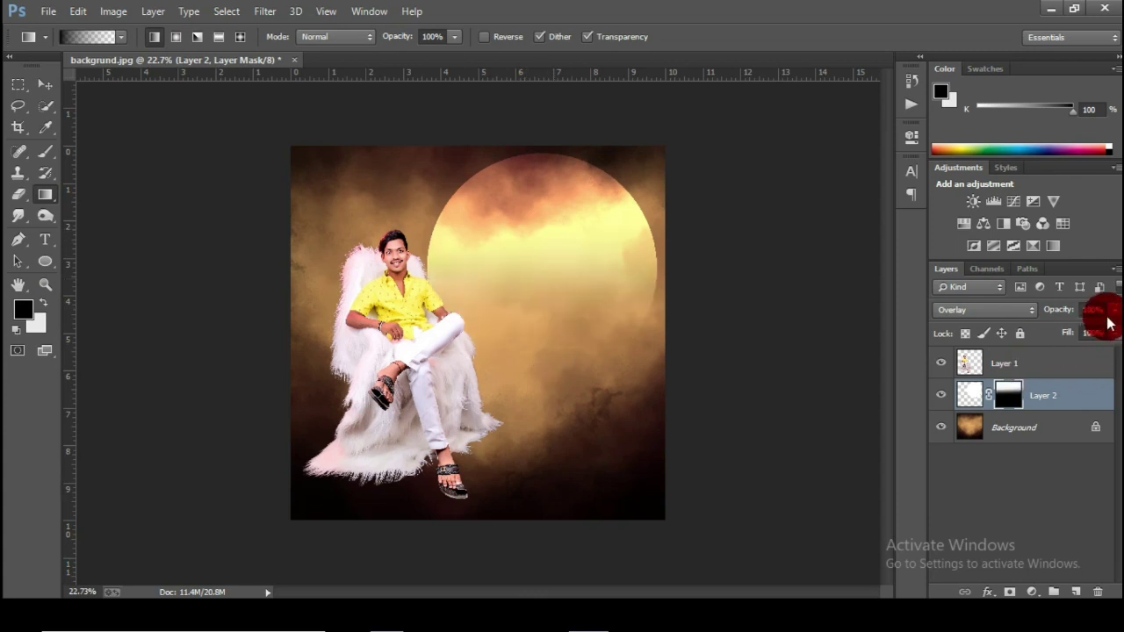
Step: Lower the opacity of the masked circle layer to 57%
left_click_drag(1108, 332, 1080, 332)
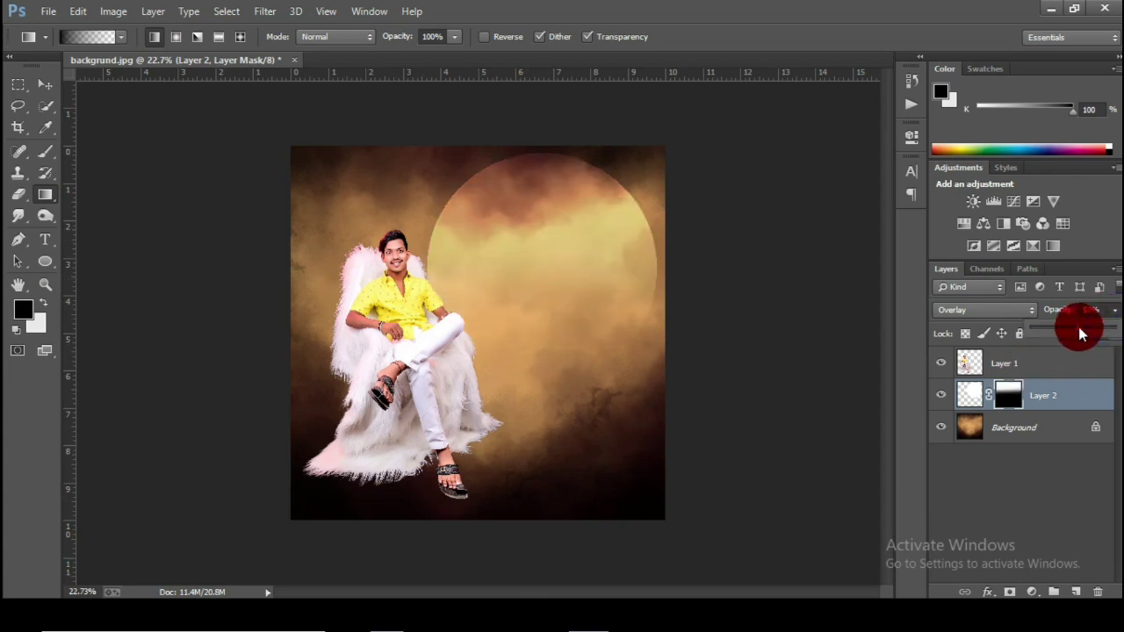
left_click(46, 87)
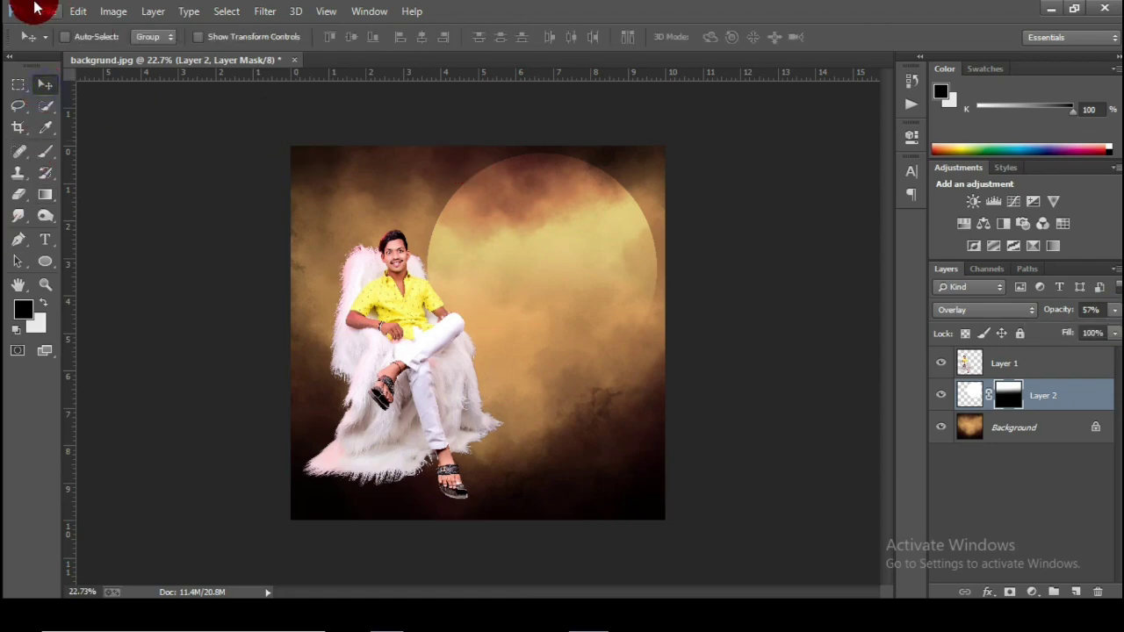
Step: Open the image "bday boy 1" from the poster's source folder
left_click(45, 10)
left_click(39, 39)
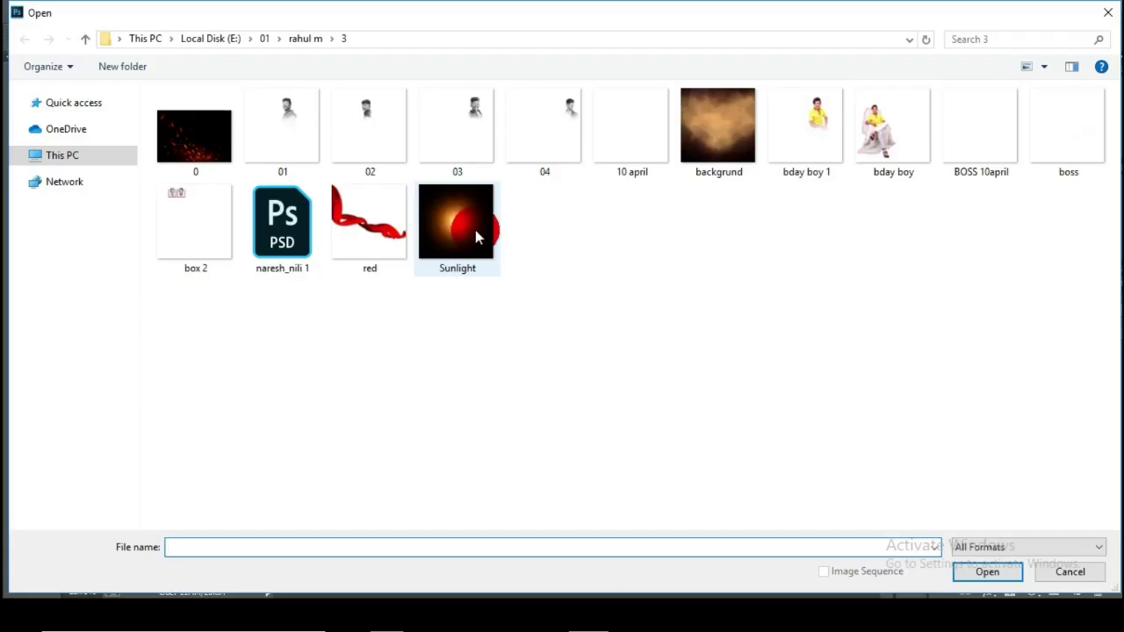
left_click(835, 137)
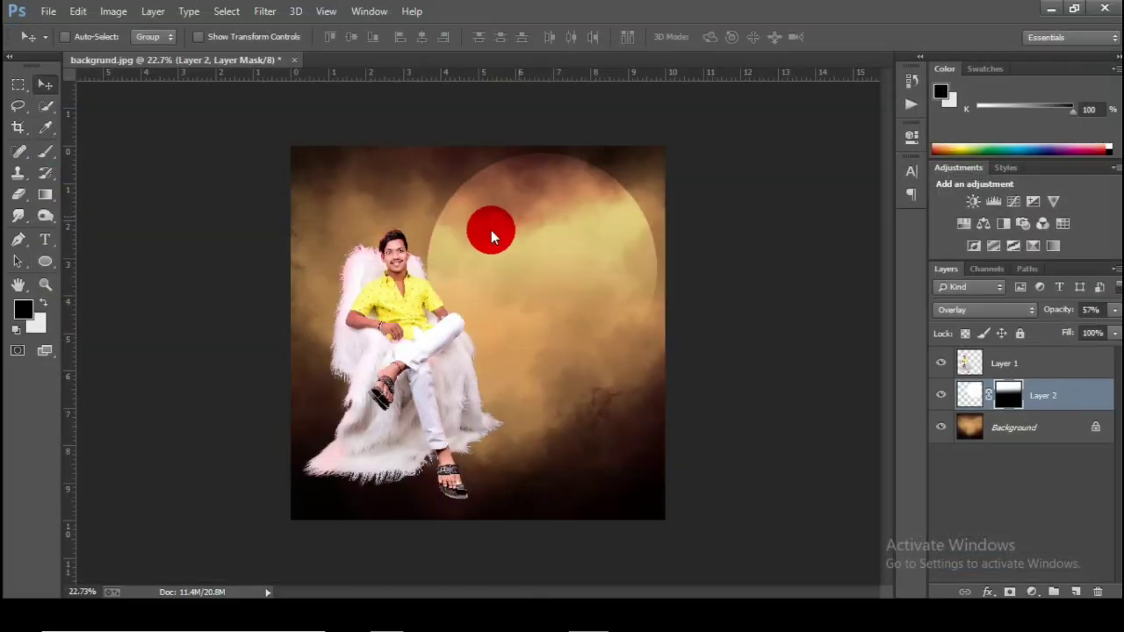
left_click(492, 243)
left_click(45, 284)
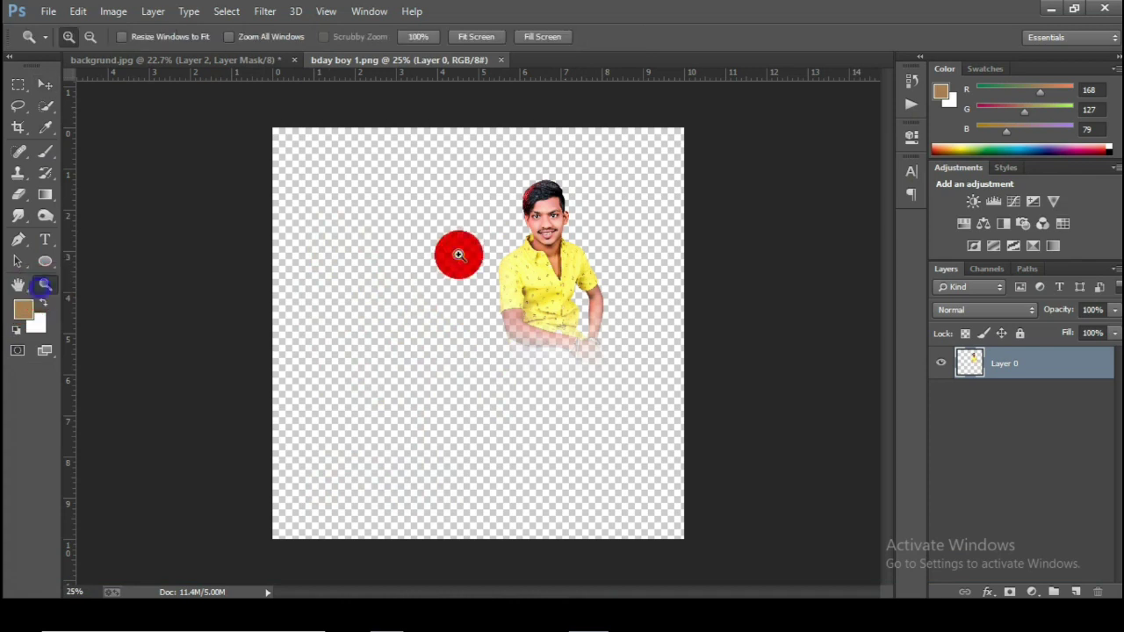
right_click(443, 251)
left_click(492, 260)
Step: Copy the whole image of the half-length man into the backgrund.jpg poster and close the source image
left_click(44, 85)
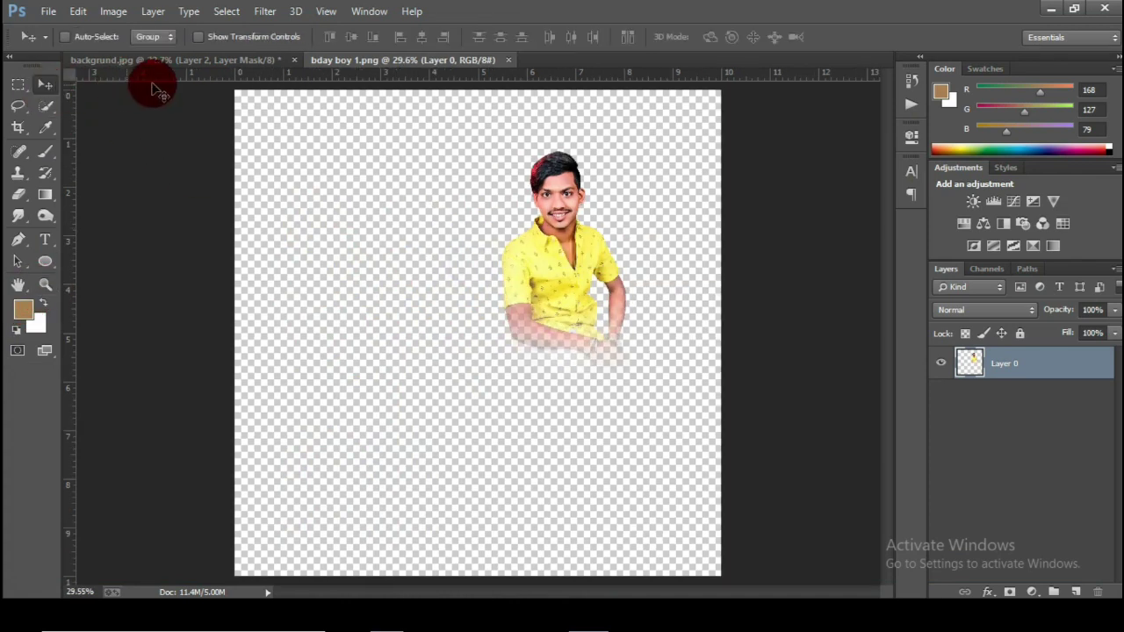
key("ctrl+a")
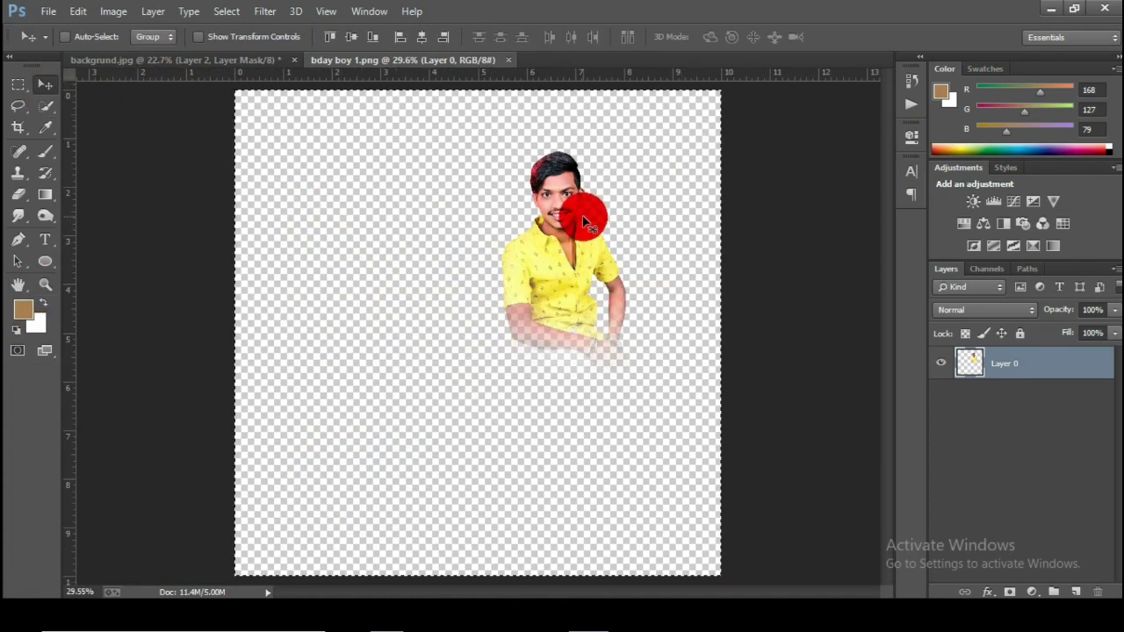
left_click_drag(579, 215, 543, 307)
scroll(577, 344, "up", 2)
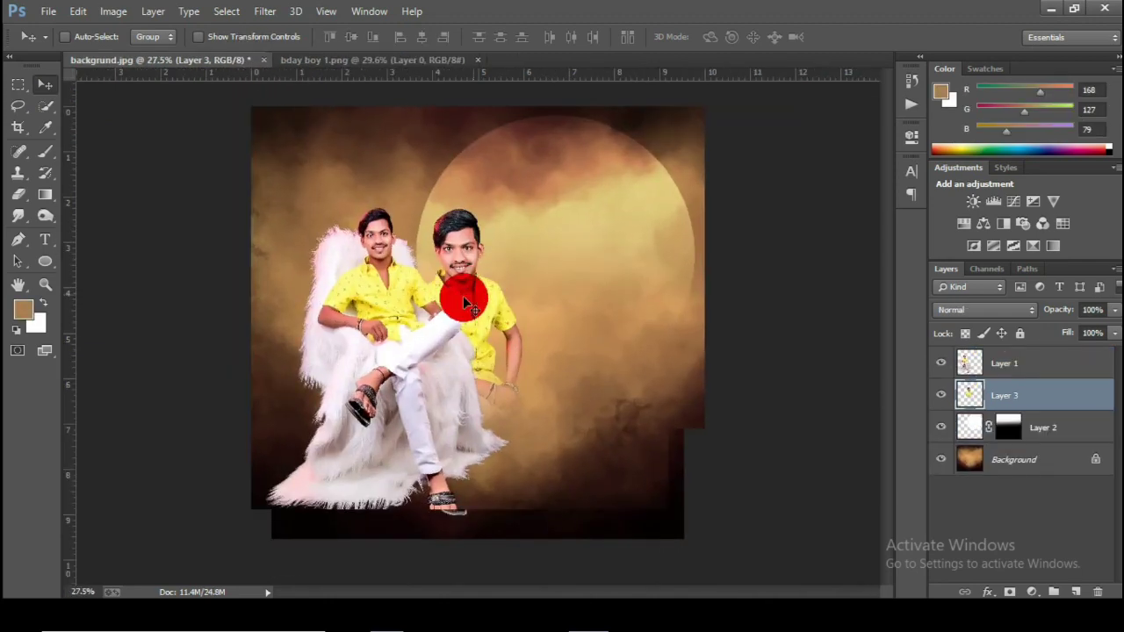
left_click(478, 60)
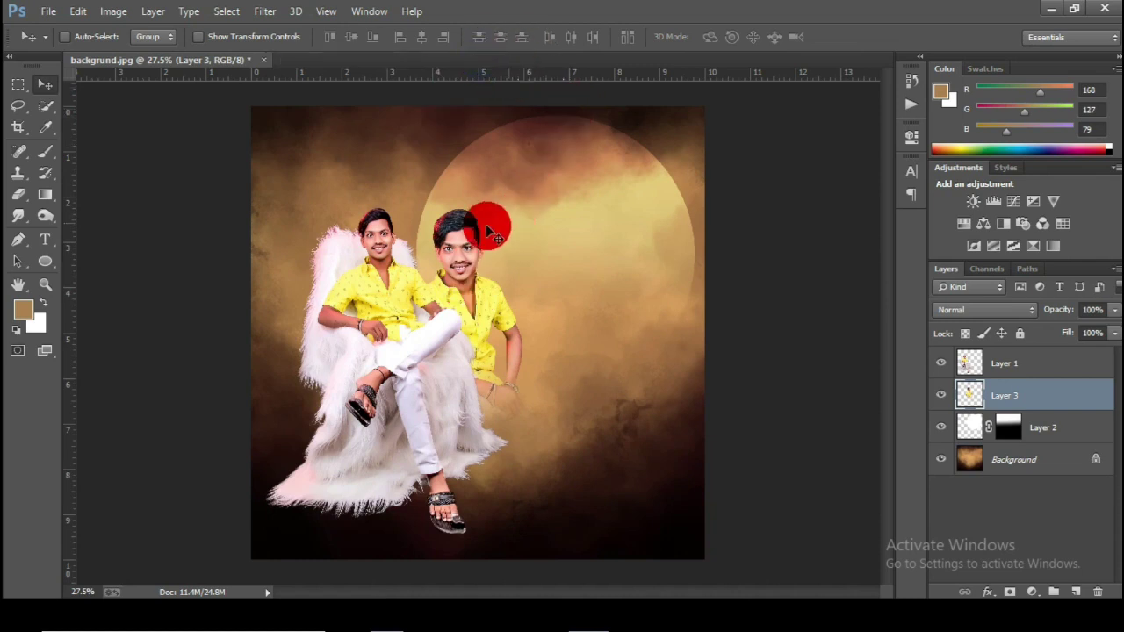
Step: Position the half-length man in the middle of the circle and shift the seated man slightly to the left
left_click_drag(472, 237, 566, 200)
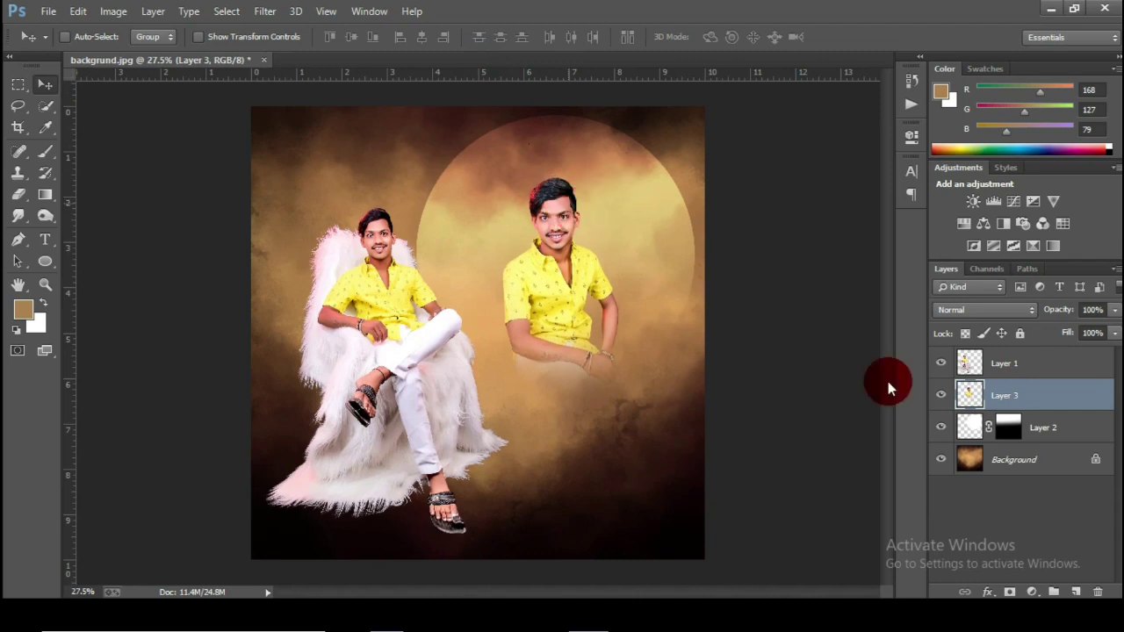
left_click(1034, 428)
key("ctrl+minus")
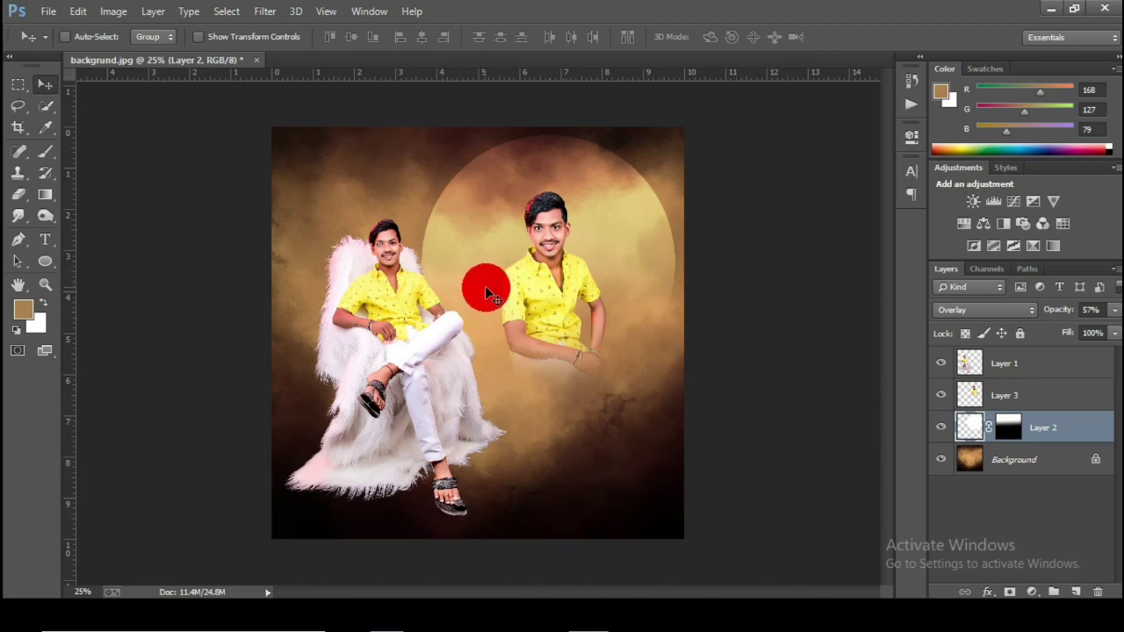
left_click(996, 369)
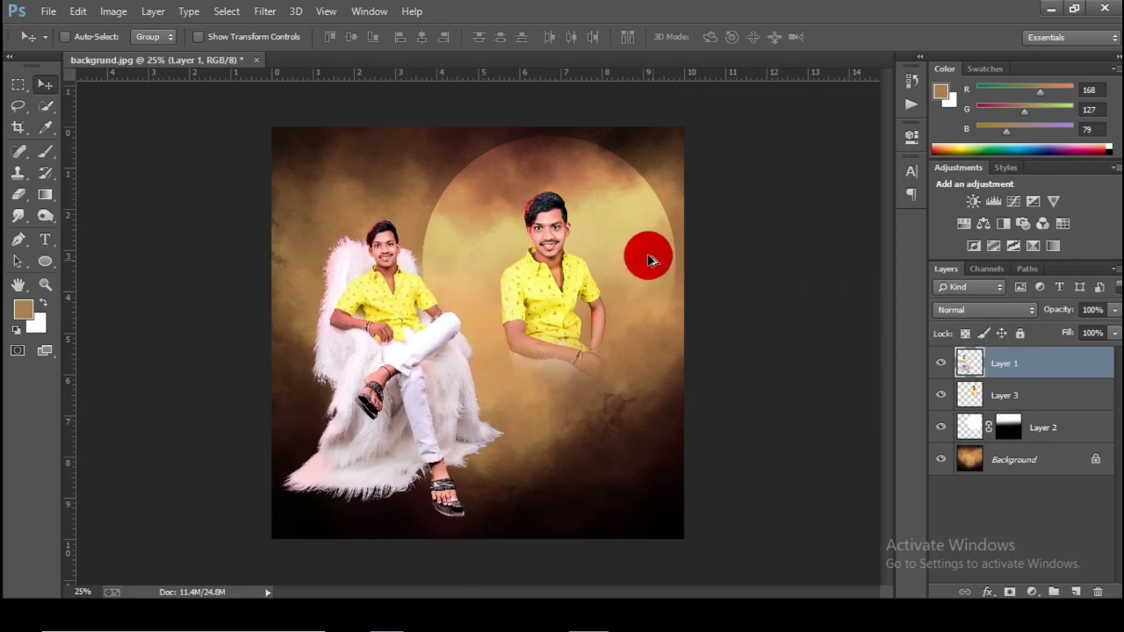
scroll(650, 254, "up", 1)
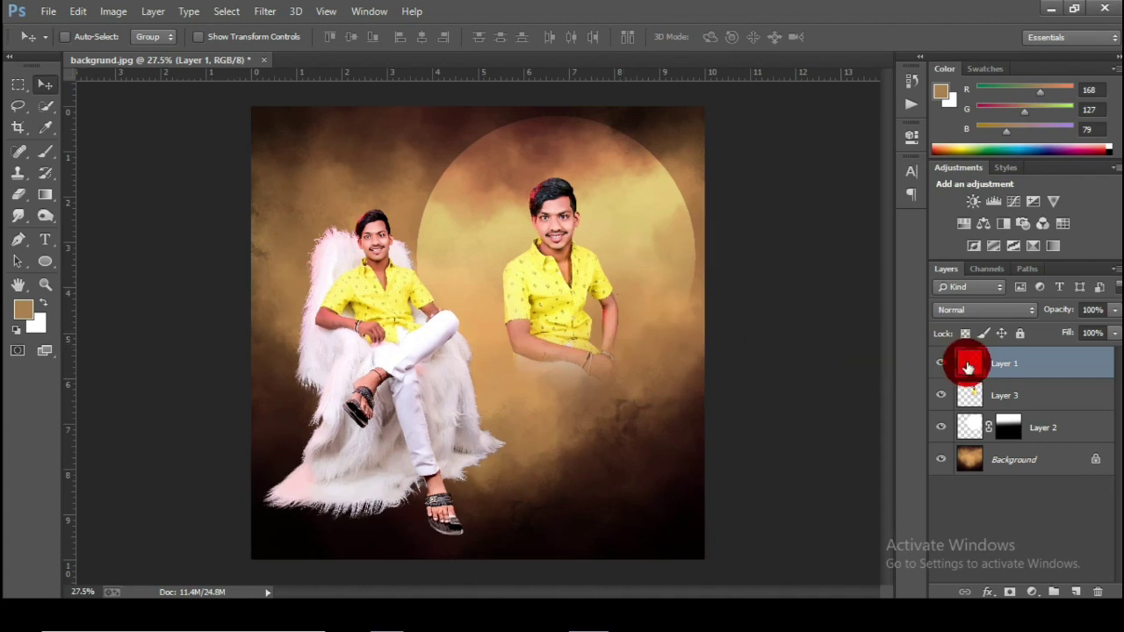
Step: Open image 03 and bring its greyscale portrait into the poster beside the half-length man, directly above his layer
left_click(996, 386)
scroll(411, 244, "down", 1)
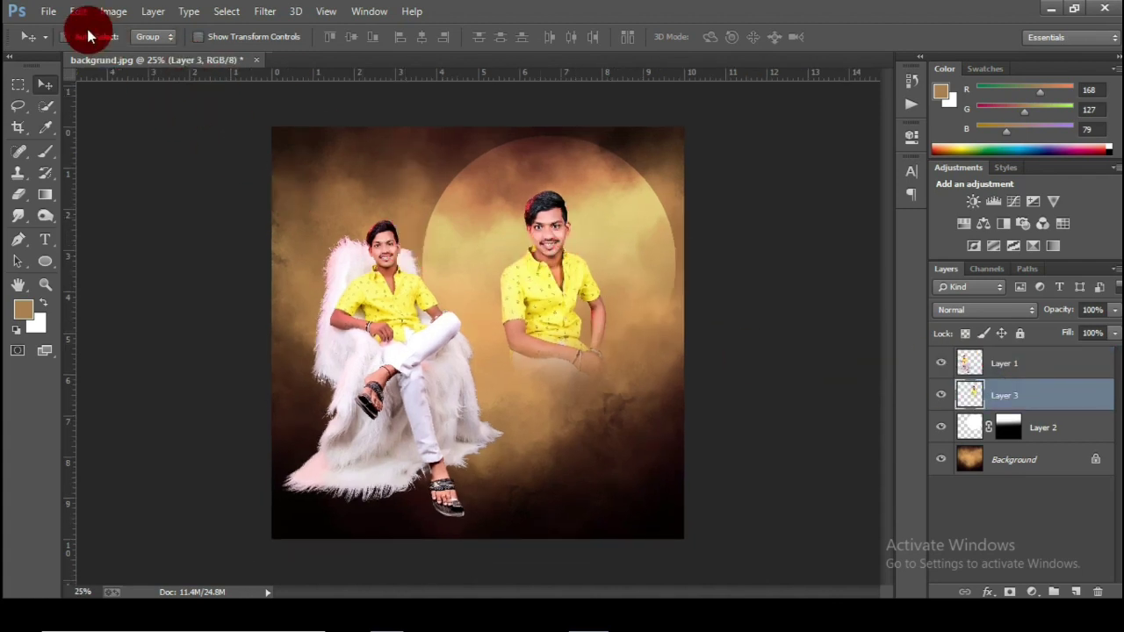
left_click(49, 10)
key("Escape")
key("ctrl+o")
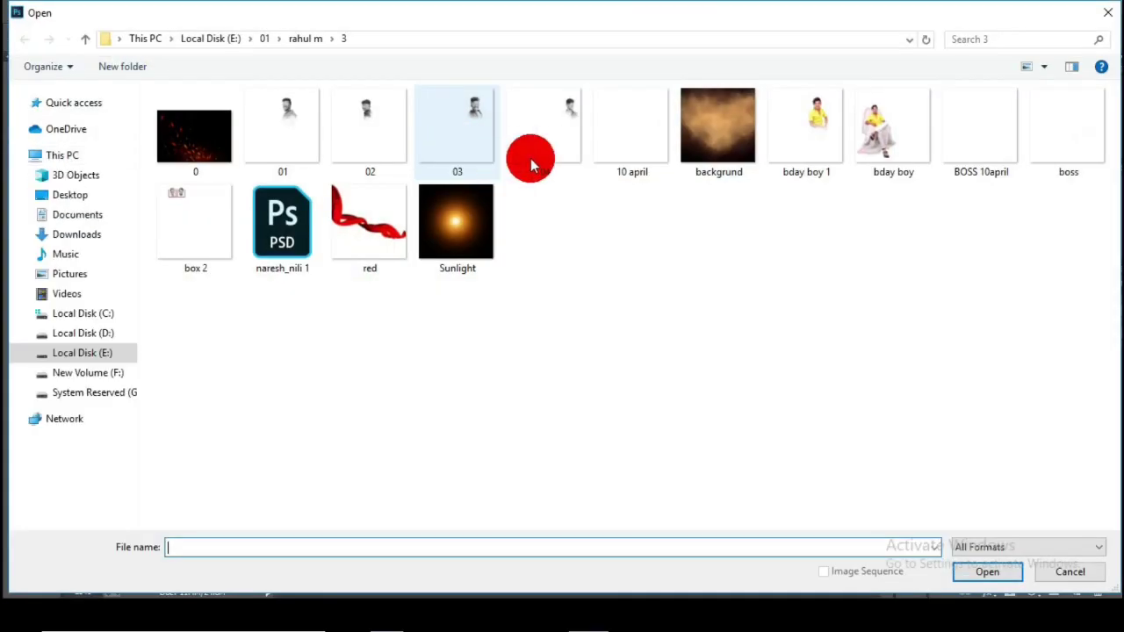
double_click(490, 131)
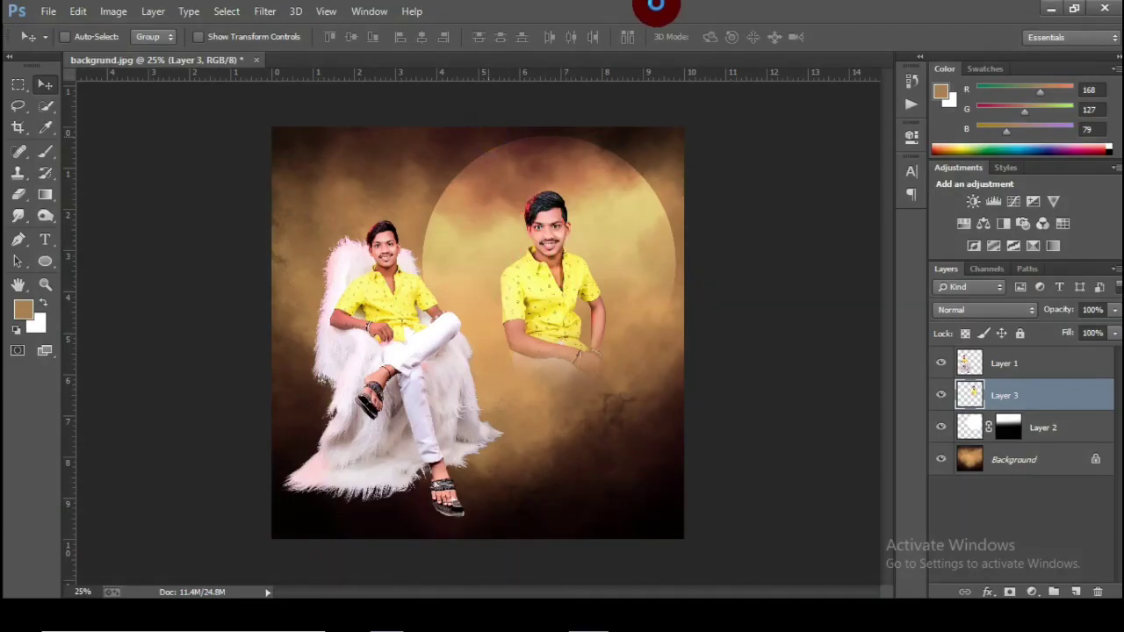
left_click_drag(580, 227, 623, 213)
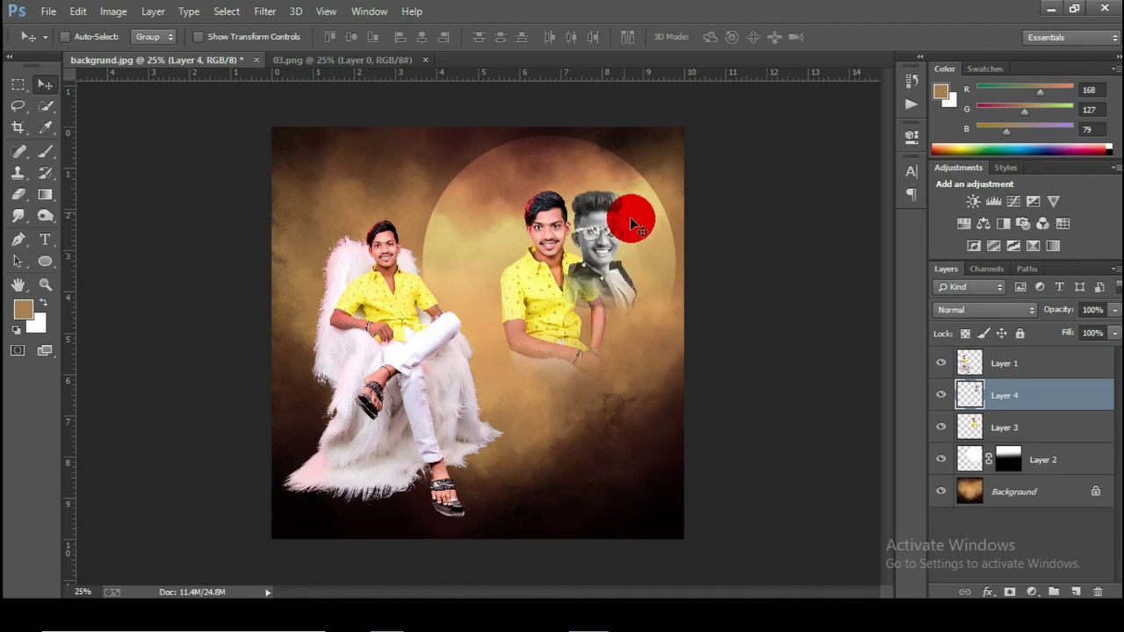
Step: Place the greyscale portrait's layer below the half-length man's layer and set its blend mode to Luminosity
left_click_drag(1008, 396, 1009, 427)
left_click(984, 309)
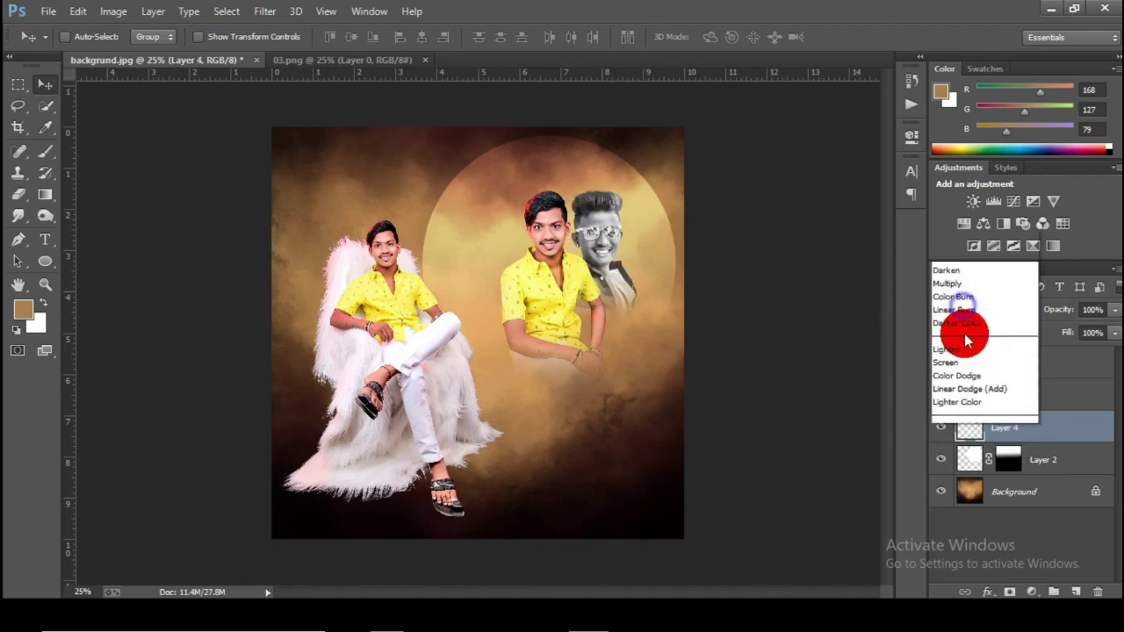
left_click(961, 409)
Step: Shift the tinted portrait up and left so it tucks behind the half-length man, and close 03.png
mouse_move(607, 230)
left_mouse_down()
mouse_move(585, 231)
mouse_move(594, 221)
left_mouse_up()
scroll(632, 312, "down", 1)
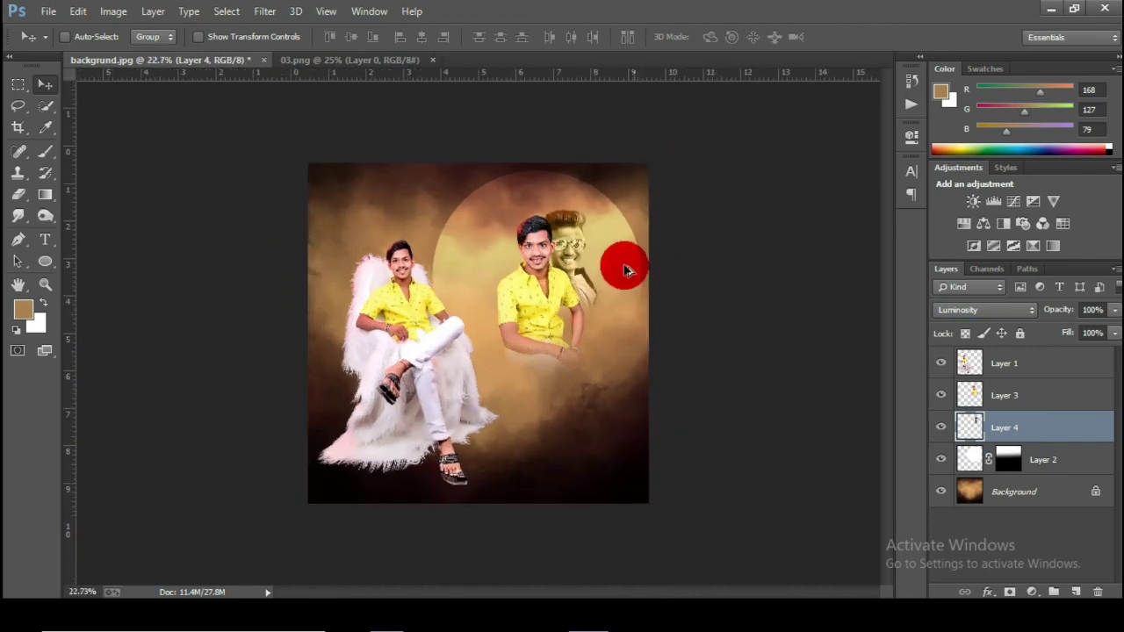
scroll(622, 264, "up", 1)
left_click(44, 284)
right_click(567, 187)
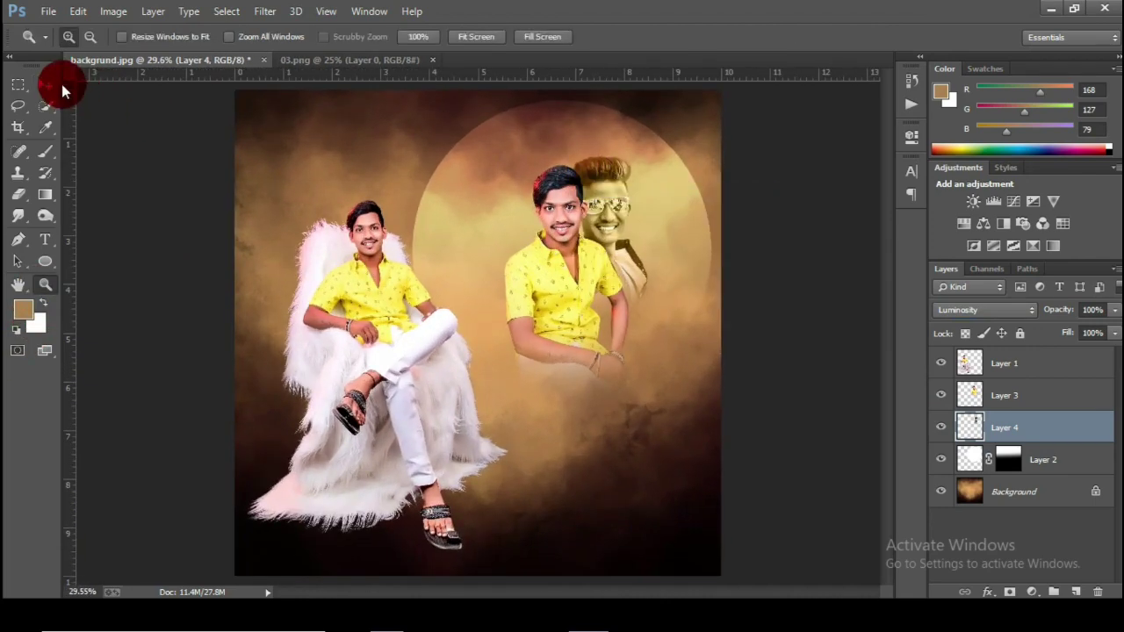
left_click(45, 84)
left_click(432, 60)
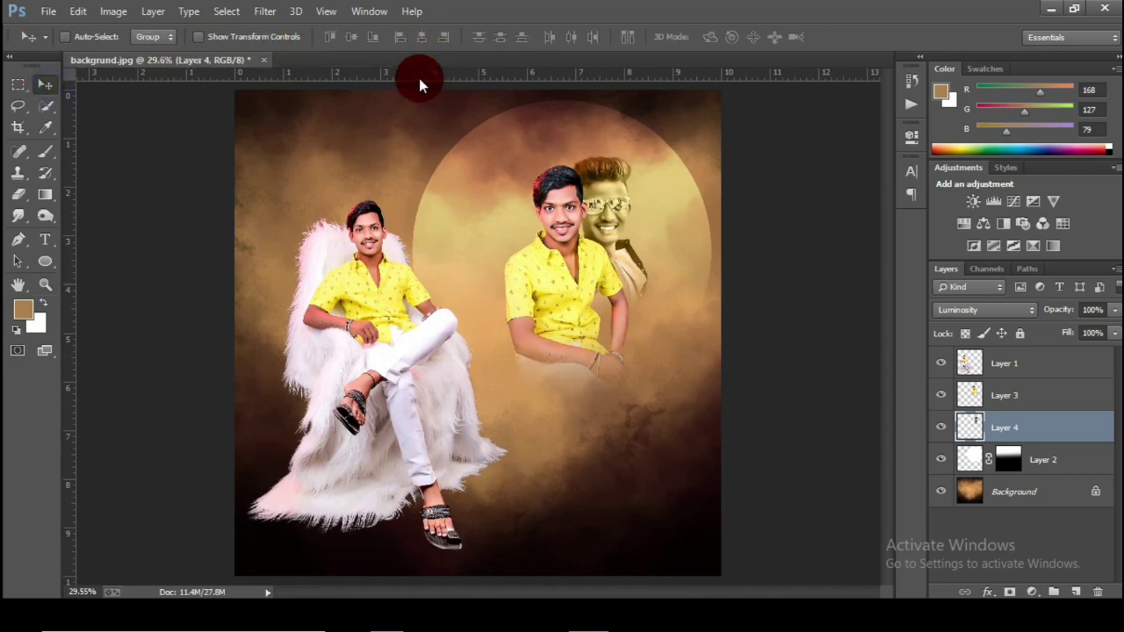
Step: Open image 01, bring its greyscale portrait into the poster between the two men, and close 01.png
left_click(49, 11)
left_click(88, 40)
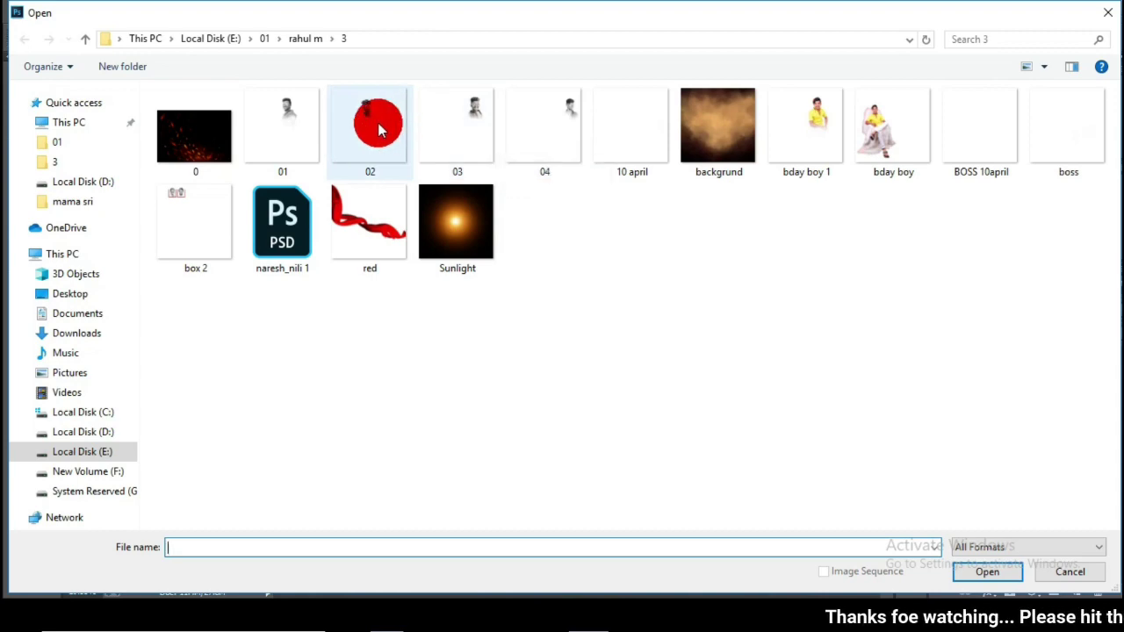
left_click(283, 132)
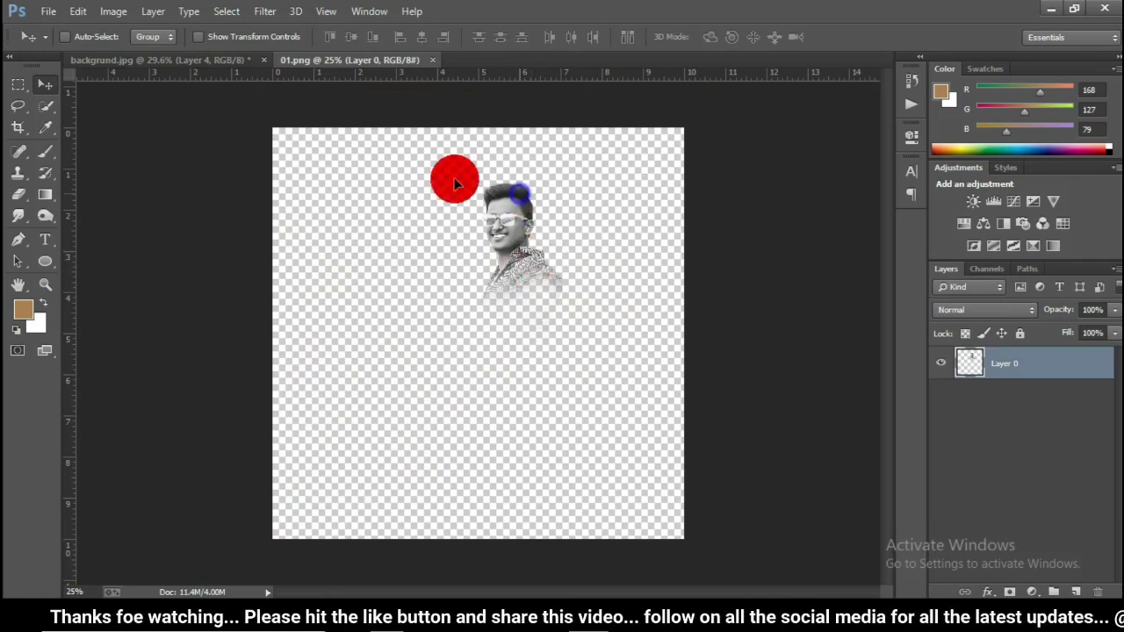
mouse_move(454, 179)
left_mouse_down()
mouse_move(224, 66)
mouse_move(226, 56)
mouse_move(469, 195)
left_mouse_up()
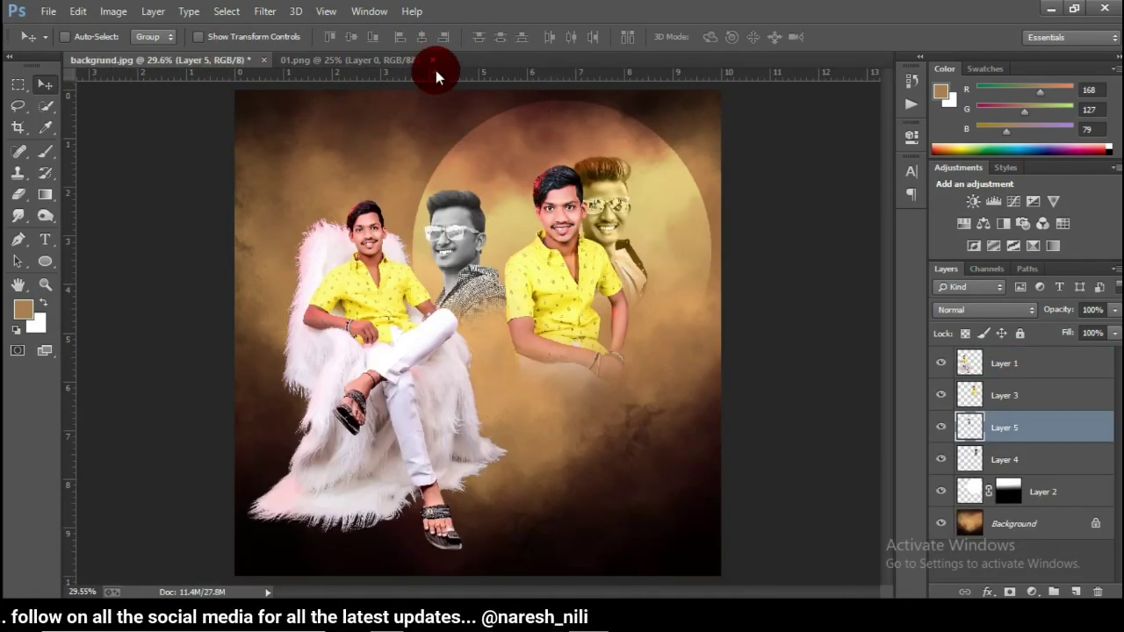
left_click(432, 62)
Step: Set the second portrait's blend mode to Luminosity and place it behind the half-length man's shoulder on the circle's left side
left_click(951, 309)
left_click(950, 420)
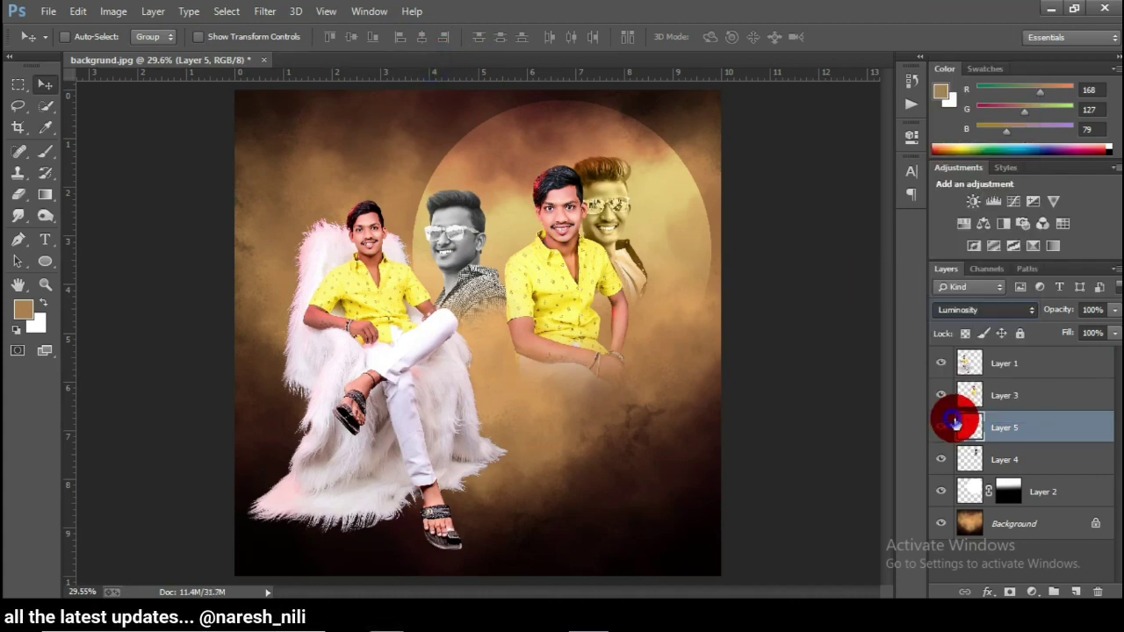
left_click_drag(467, 219, 552, 203)
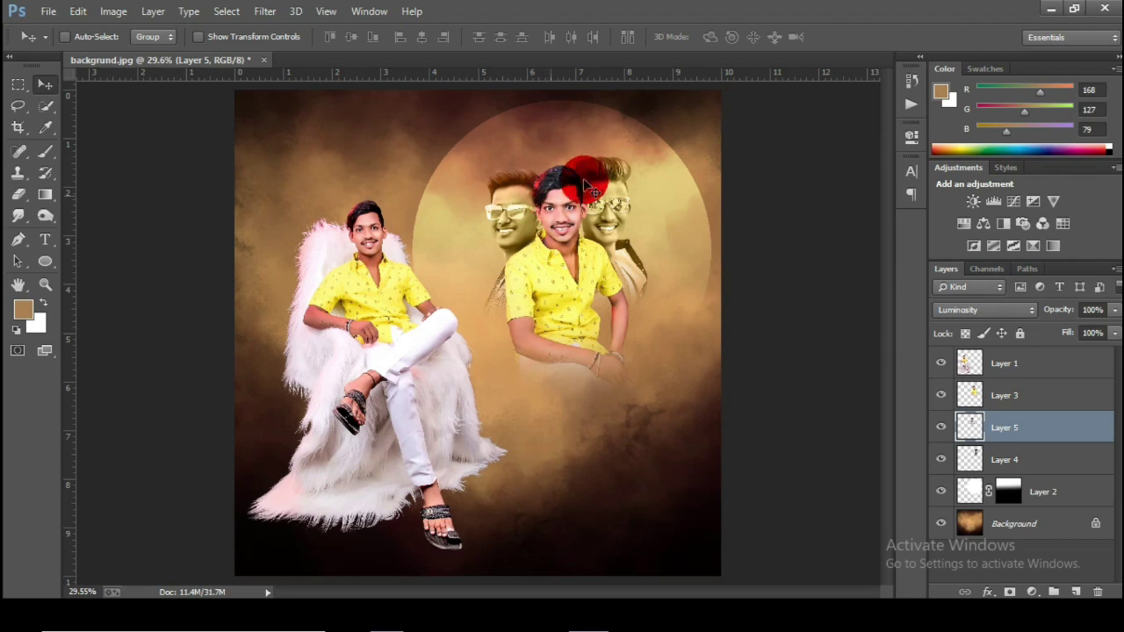
left_click_drag(600, 173, 603, 176)
left_click(151, 36)
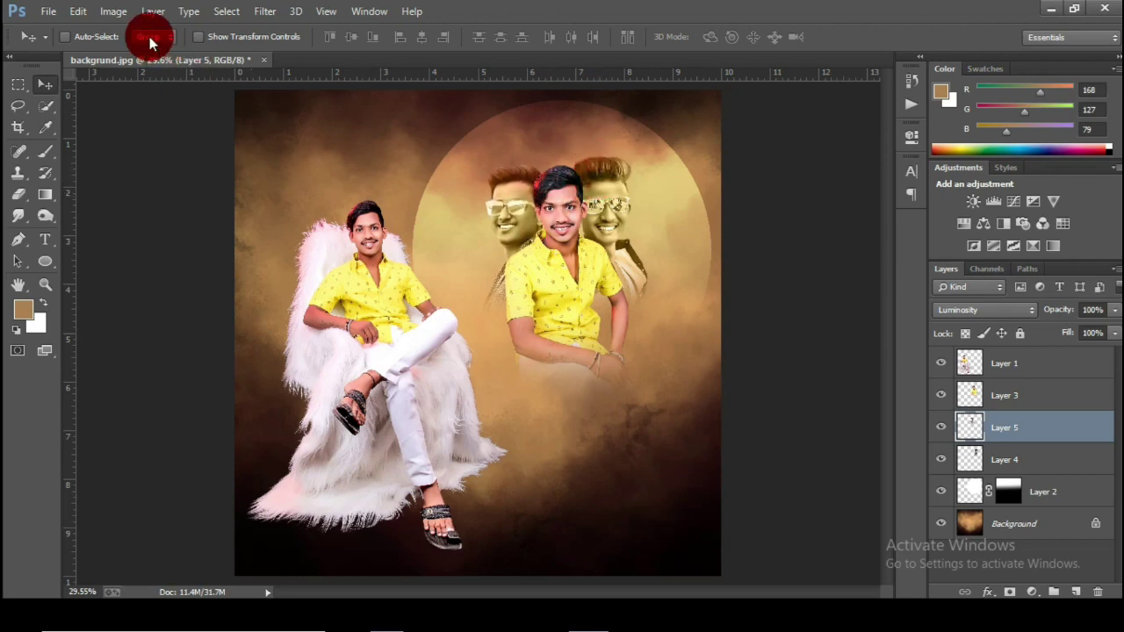
left_click(4, 7)
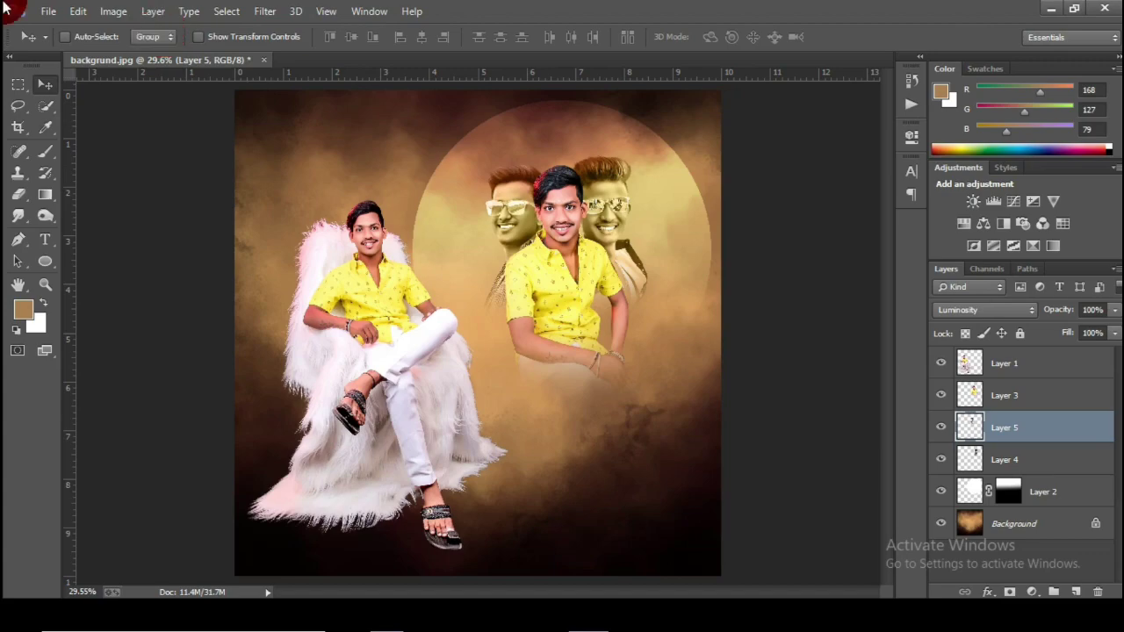
Step: Open image 04 and set its portrait layer's blend mode to Luminosity
left_click(50, 14)
left_click(51, 42)
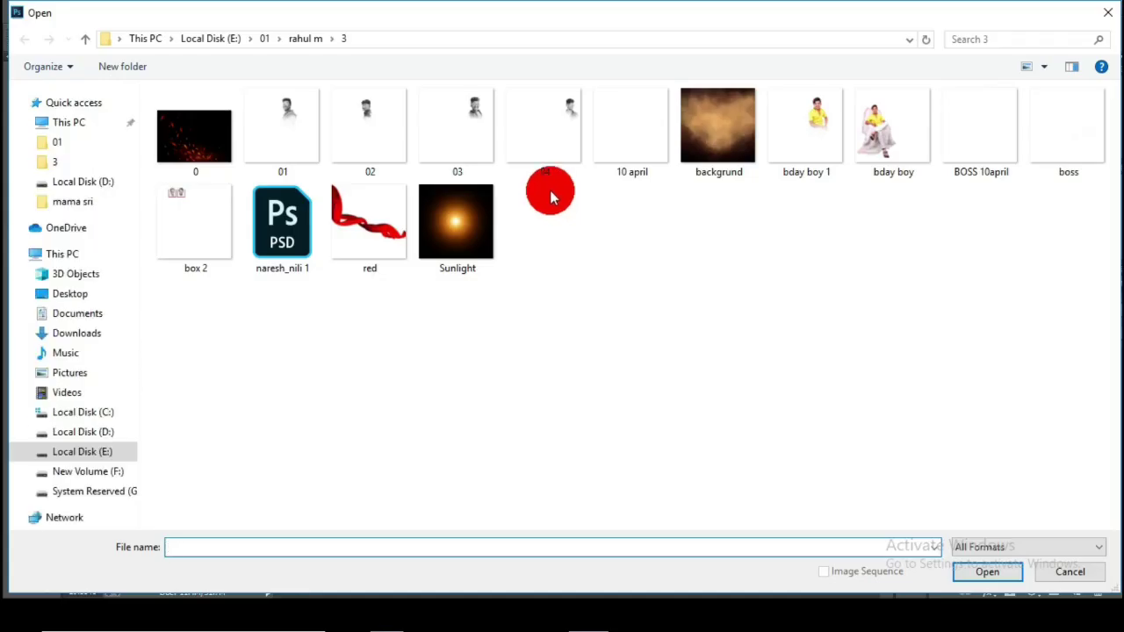
left_click(547, 115)
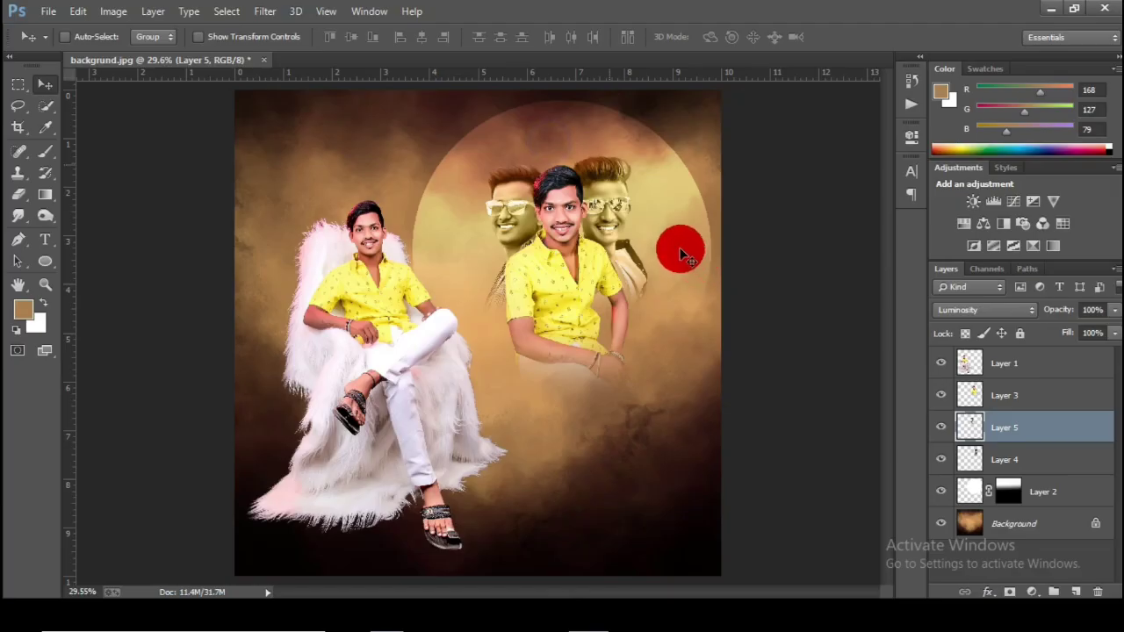
left_click(593, 179)
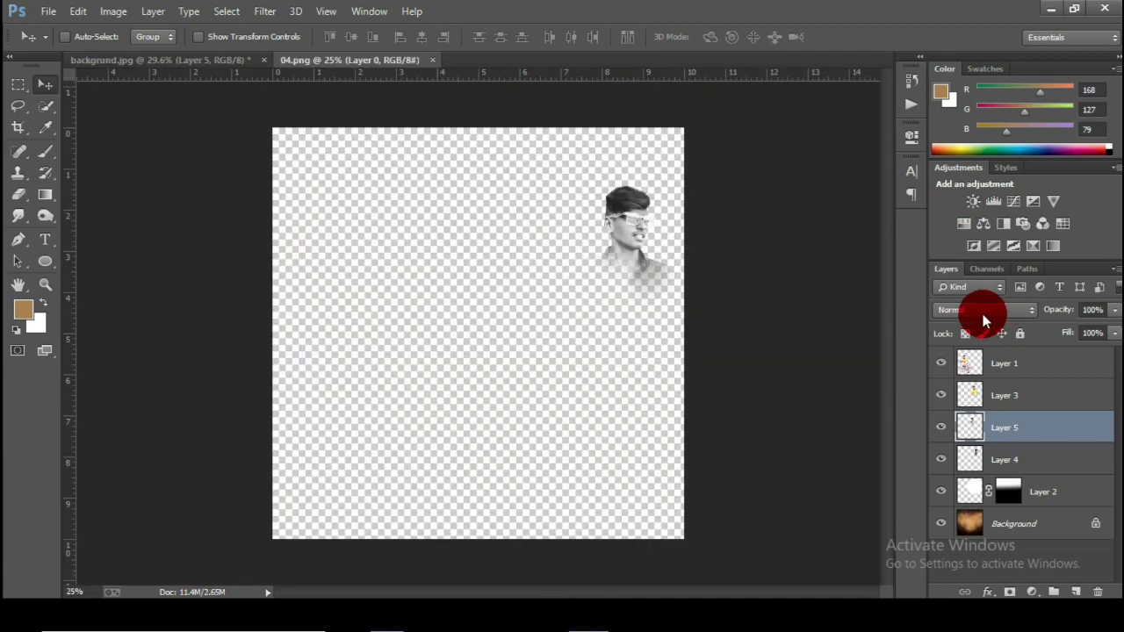
left_click(984, 310)
left_click(956, 418)
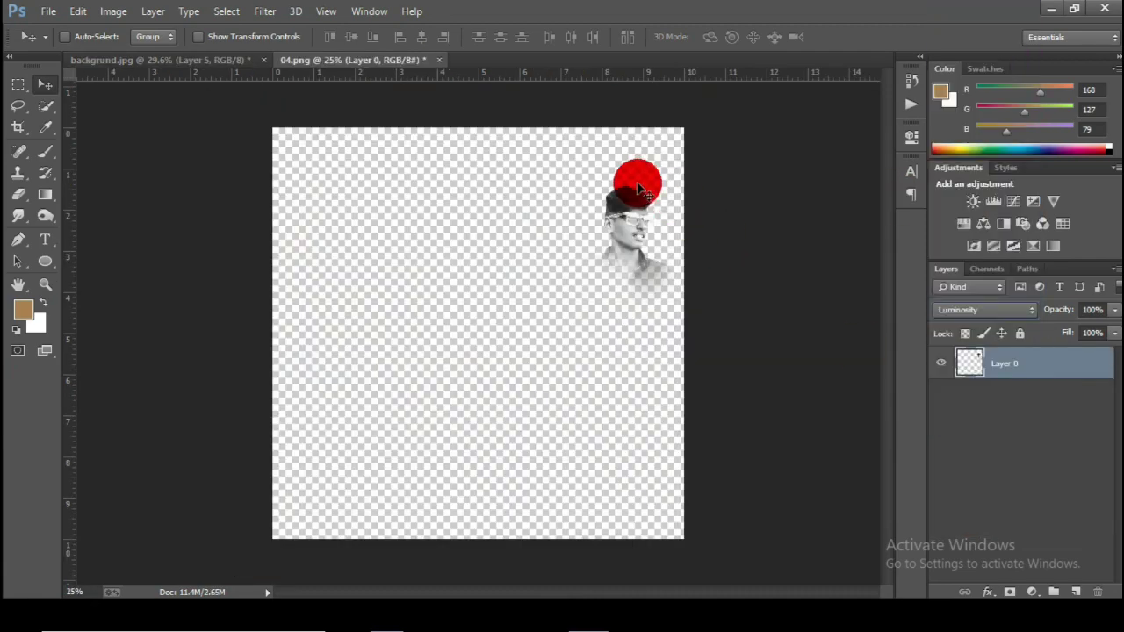
Step: Bring the 04.png portrait into the poster to the right of the other portraits, and close 04.png without saving
left_click_drag(639, 176, 588, 262)
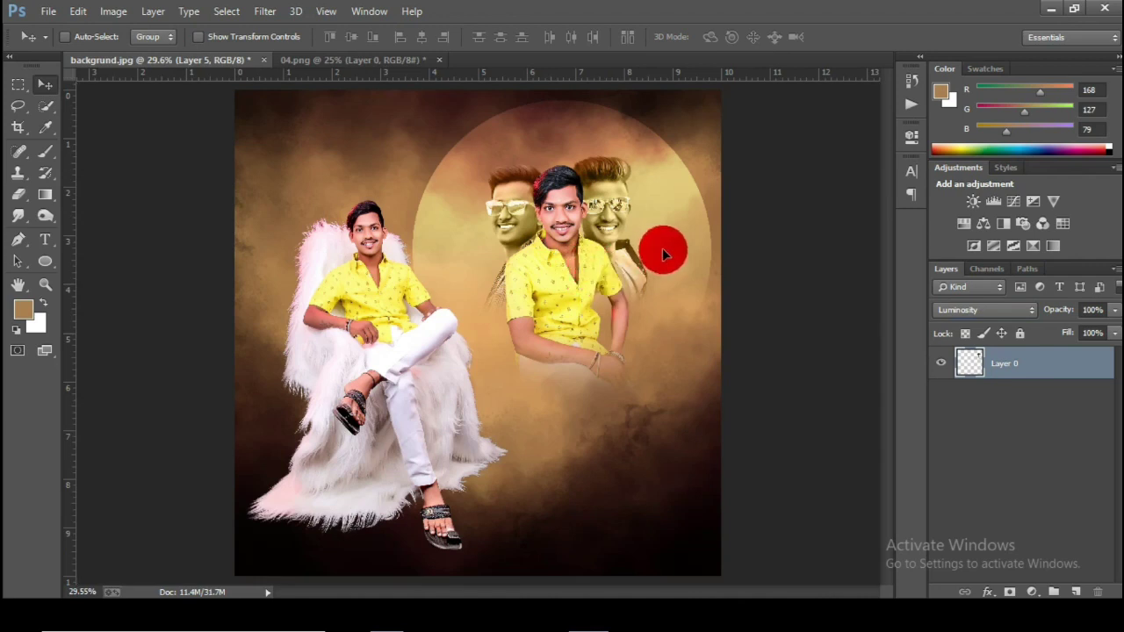
left_click_drag(662, 281, 702, 220)
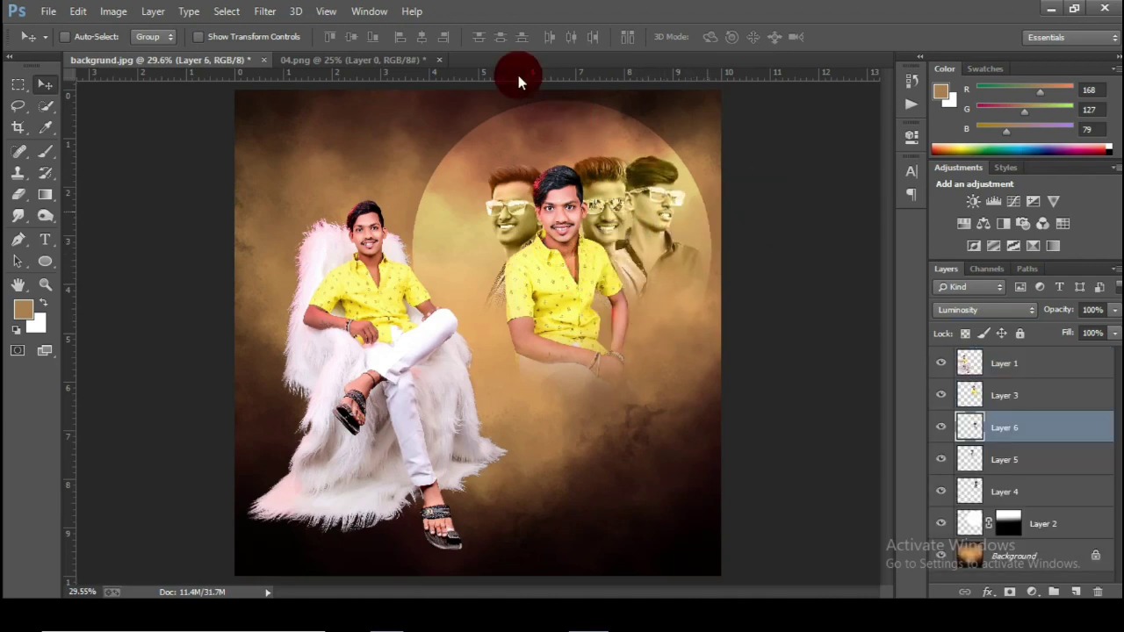
left_click(442, 59)
left_click(571, 241)
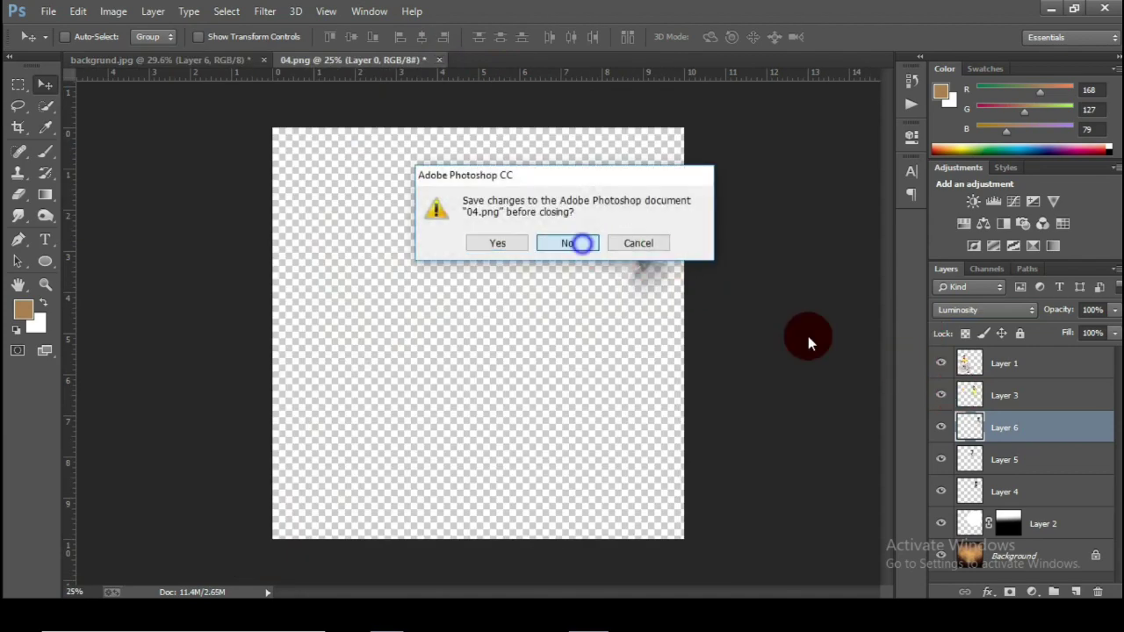
Step: Move Layer 6 below Layer 4 and place its portrait beside the right-hand portrait, inside the circle's right edge
left_click_drag(998, 427, 999, 494)
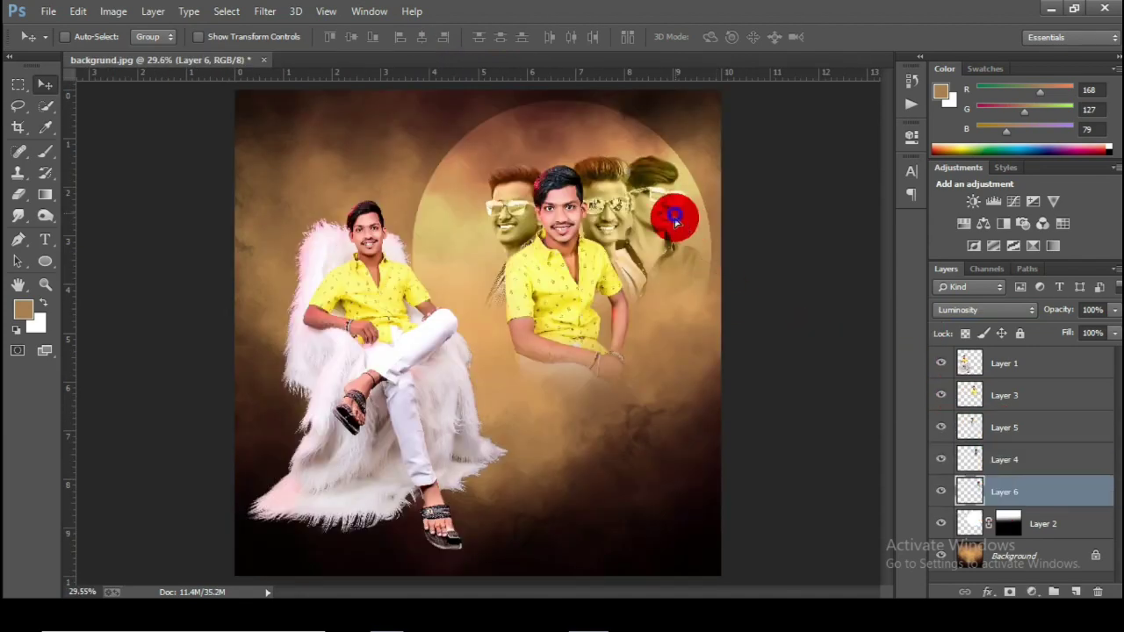
left_click_drag(673, 214, 677, 232)
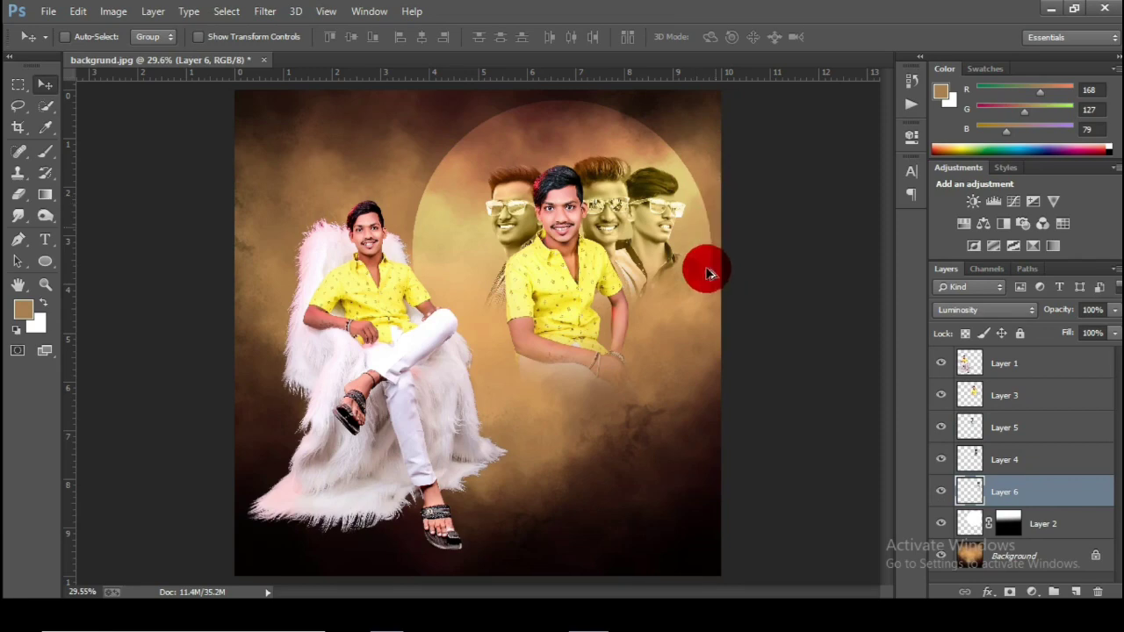
scroll(712, 268, "down", 2)
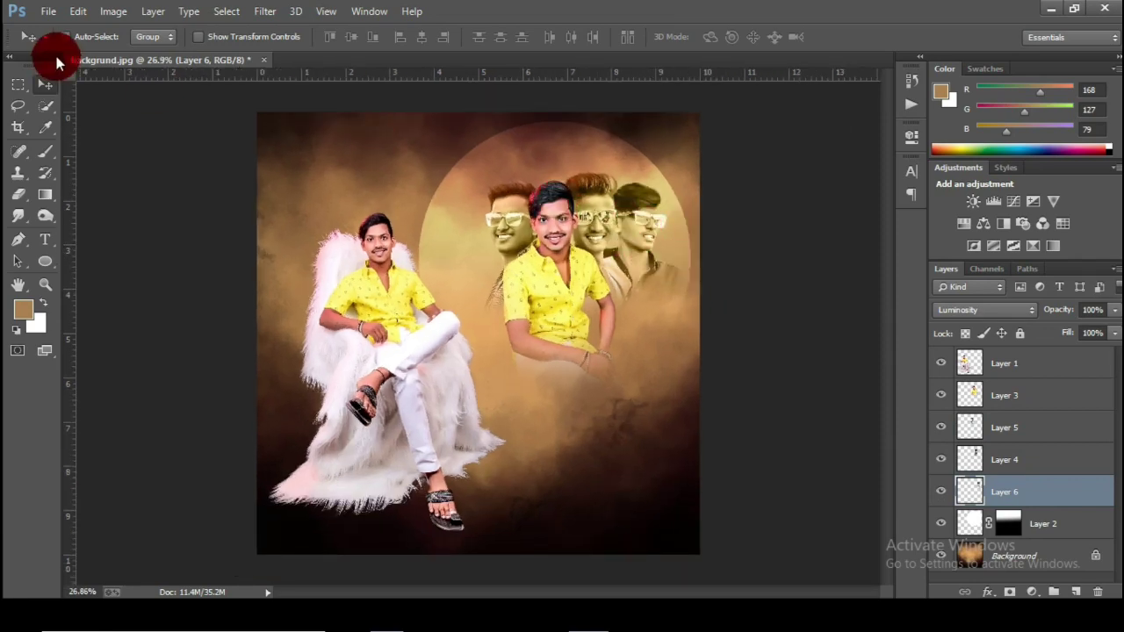
Step: Open image 02, bring its greyscale portrait into the poster at the circle's left edge, and close 02.png
left_click(48, 11)
left_click(64, 44)
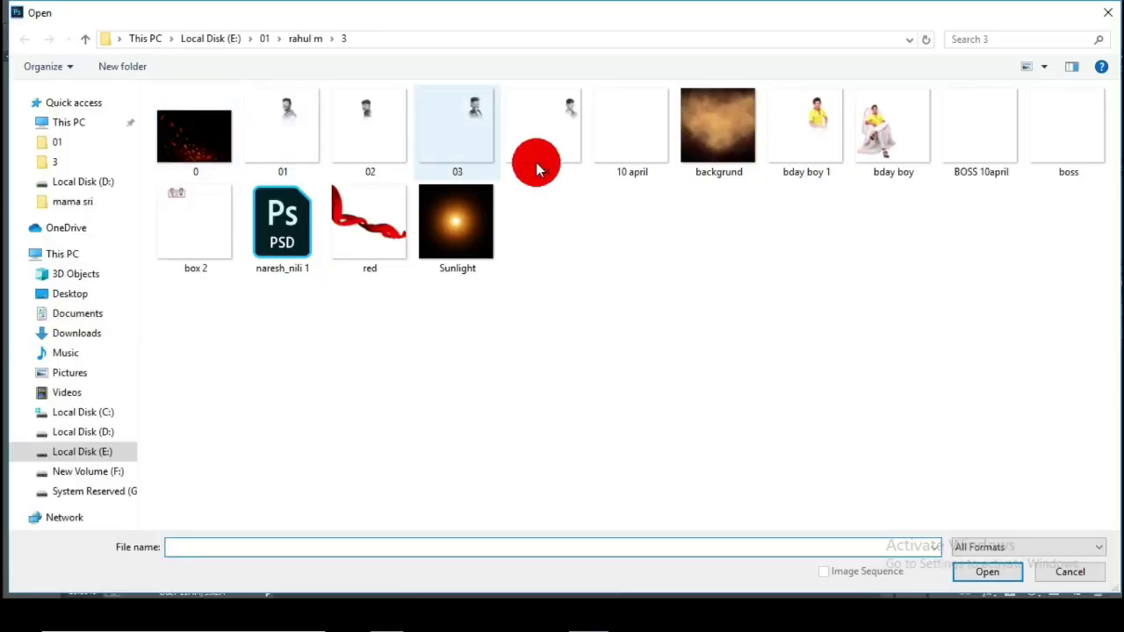
double_click(381, 143)
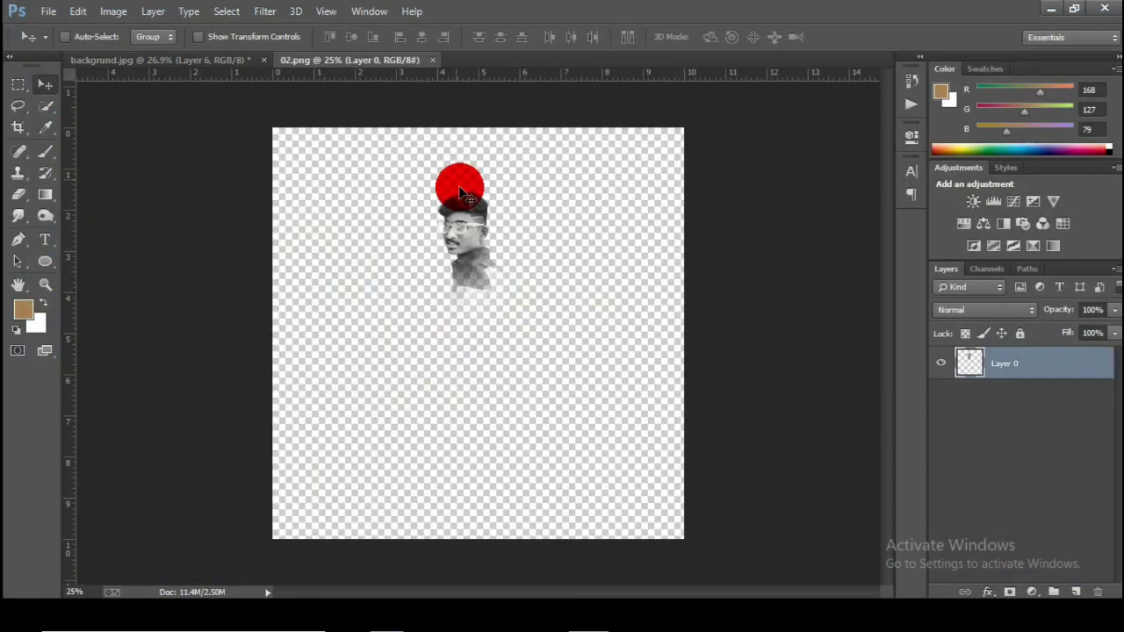
mouse_move(454, 184)
left_mouse_down()
mouse_move(238, 55)
mouse_move(454, 207)
mouse_move(456, 188)
left_mouse_up()
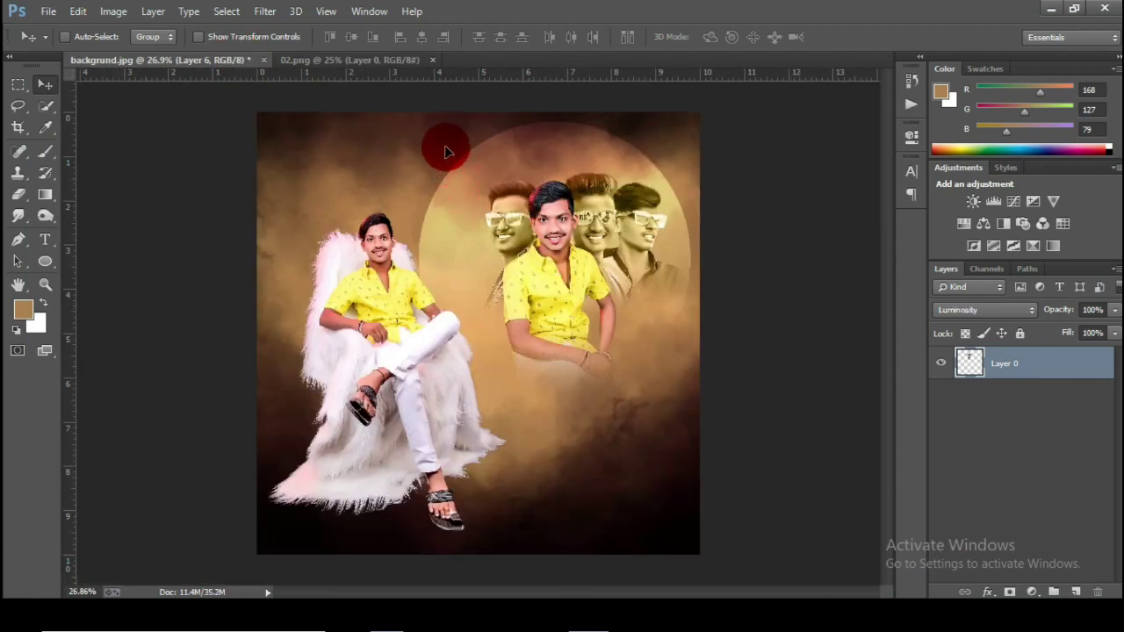
left_click(433, 60)
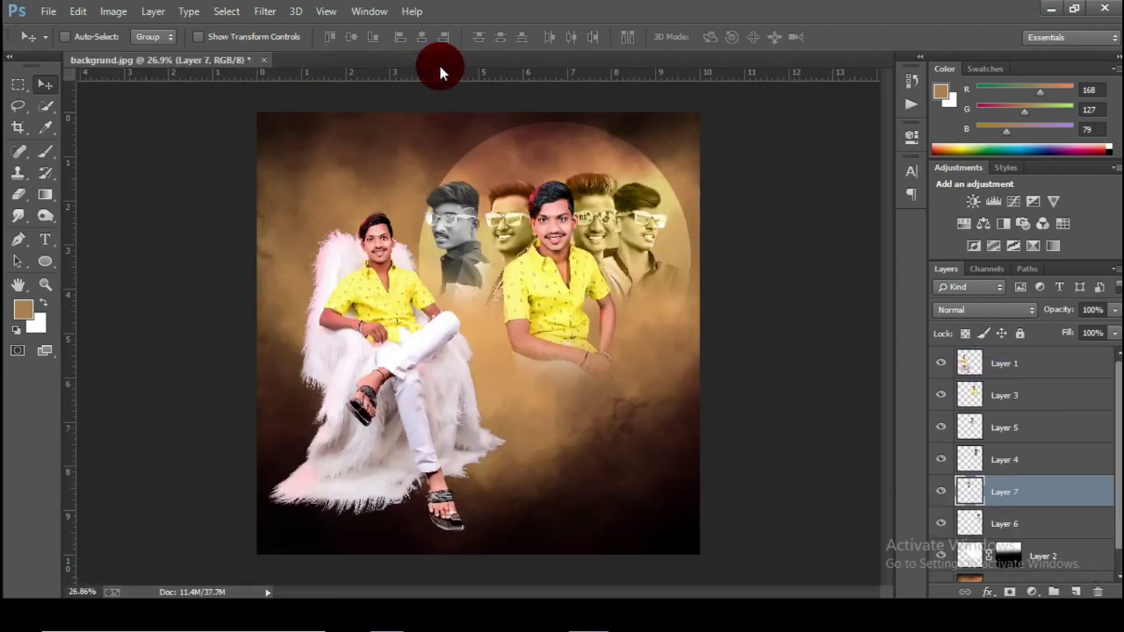
Step: Set the 02.png portrait's blend mode to Luminosity and place it close behind the neighbouring portrait on the circle's left side
left_click(938, 309)
left_click(953, 409)
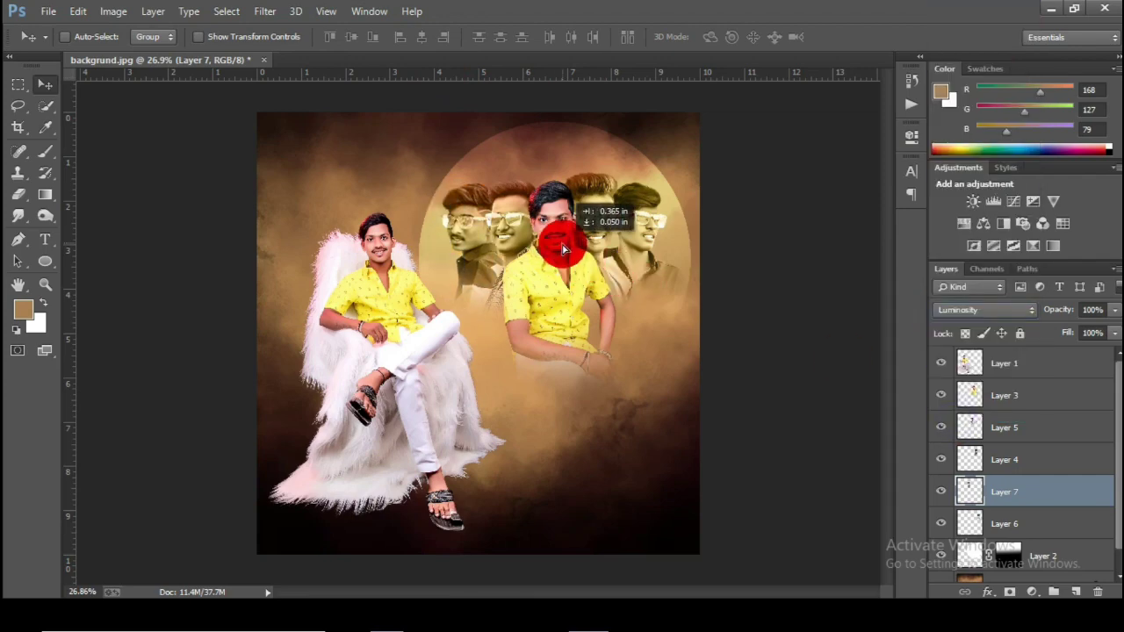
scroll(615, 136, "up", 5)
scroll(527, 229, "up", 2)
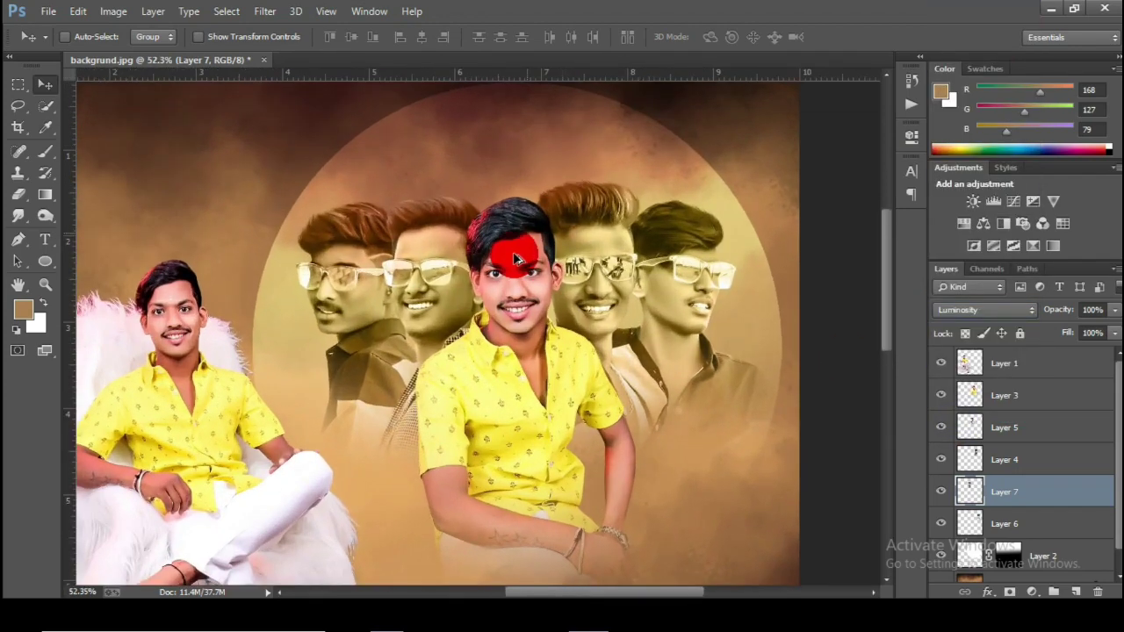
left_click_drag(421, 217, 430, 242)
scroll(384, 281, "up", 2)
mouse_move(366, 262)
left_mouse_down()
mouse_move(355, 256)
mouse_move(378, 264)
left_mouse_up()
scroll(472, 277, "down", 6)
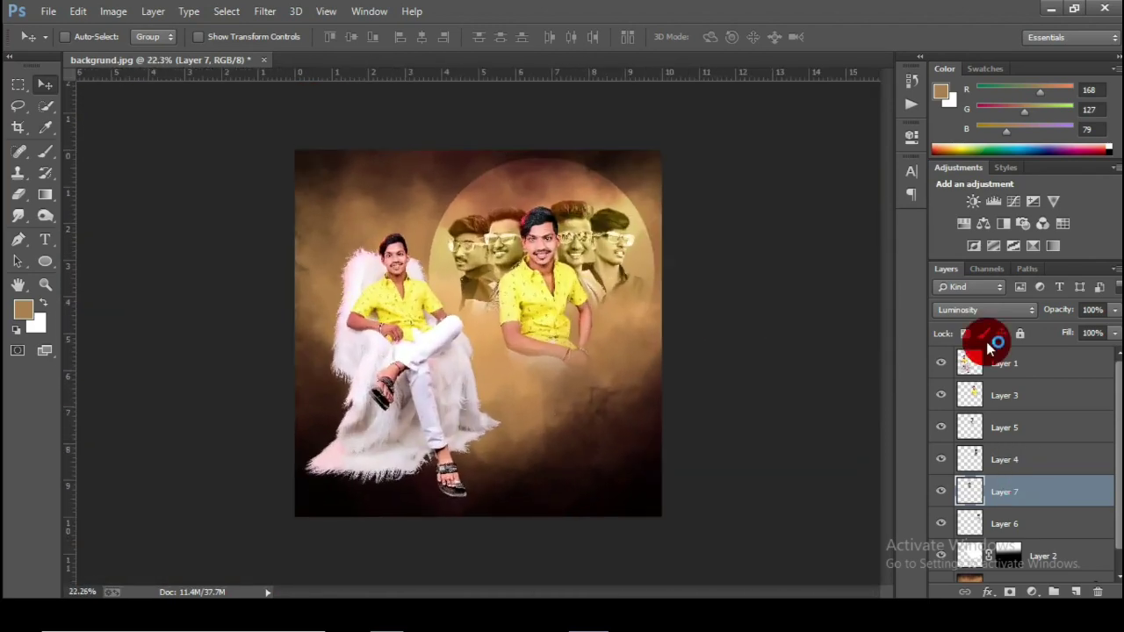
Step: Link Layers 3, 5, 4, 7 and 6 and nudge the linked portraits into position within the circle
scroll(992, 343, "down", 1)
left_click(1004, 404)
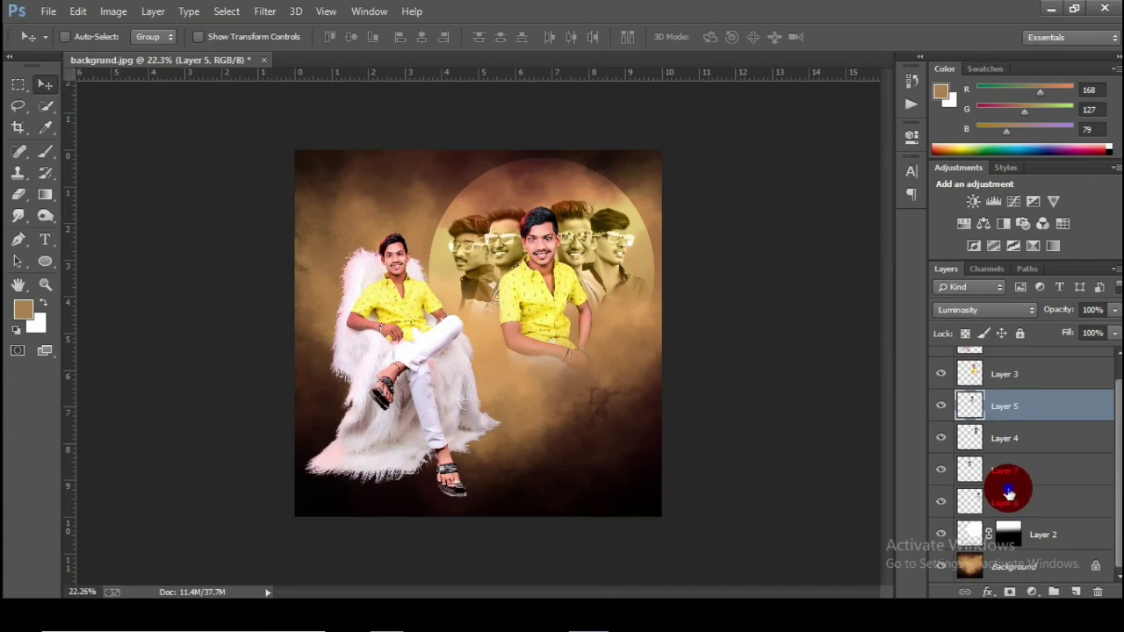
left_click(1009, 497, "shift")
left_click(1004, 375, "ctrl")
left_click(965, 593)
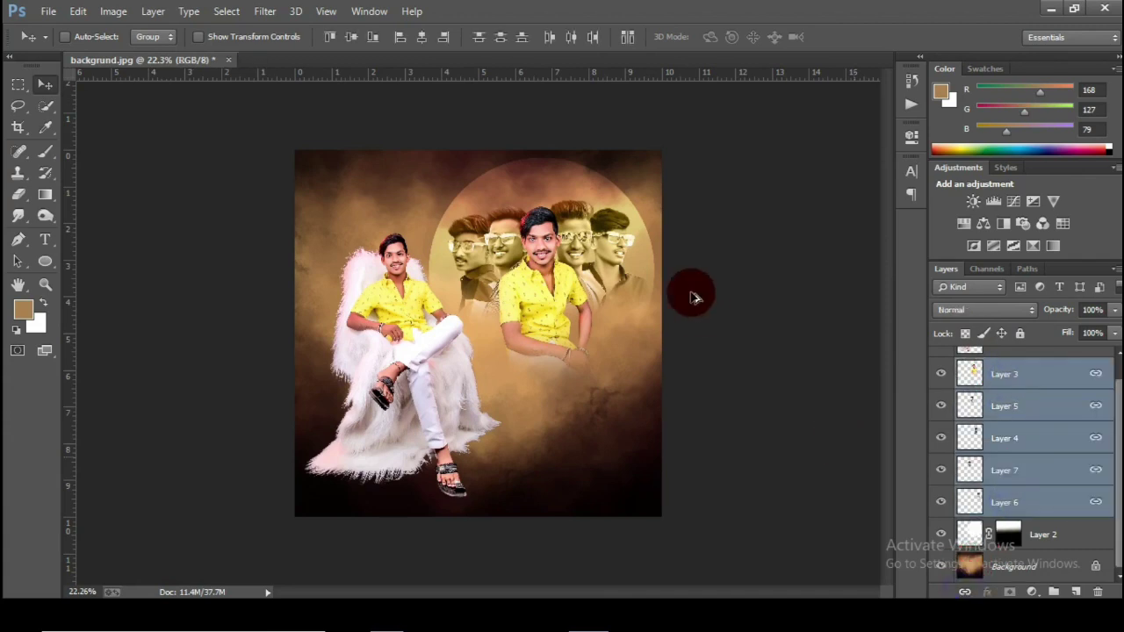
left_click(590, 270)
key("ctrl+plus")
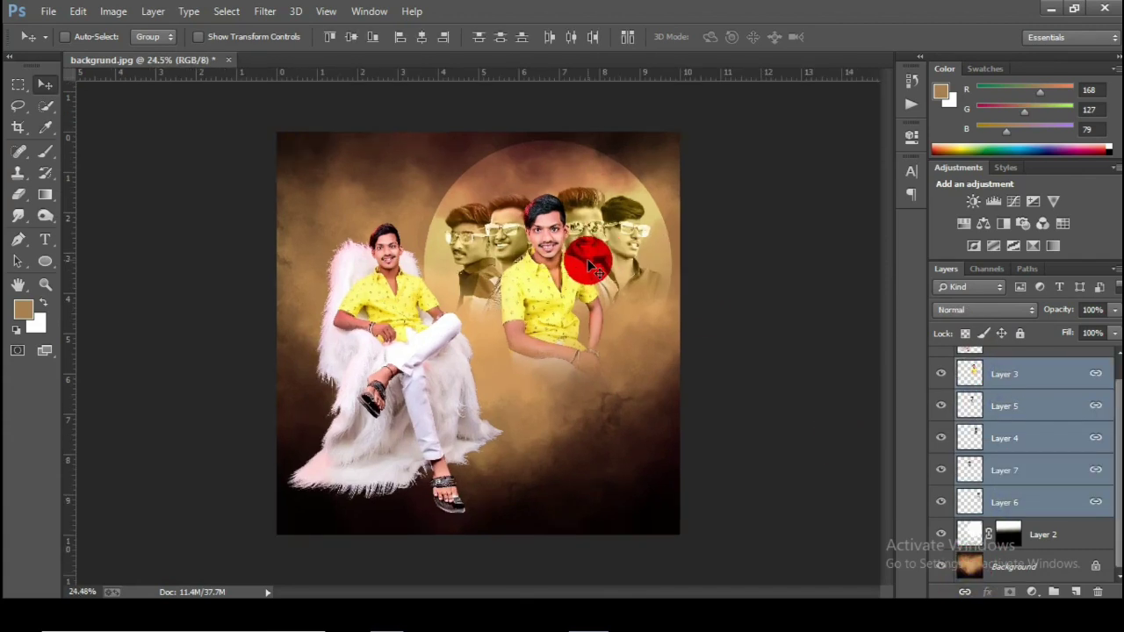
mouse_move(588, 265)
left_mouse_down()
mouse_move(602, 251)
mouse_move(595, 266)
left_mouse_up()
key("ctrl+plus")
left_click(470, 518)
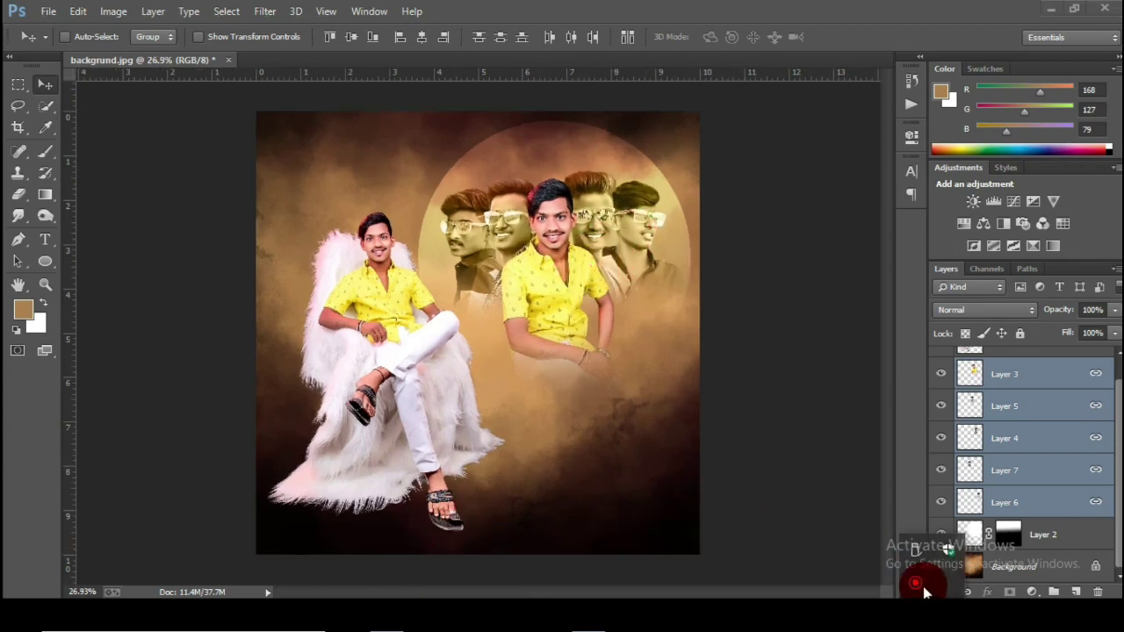
left_click(933, 597)
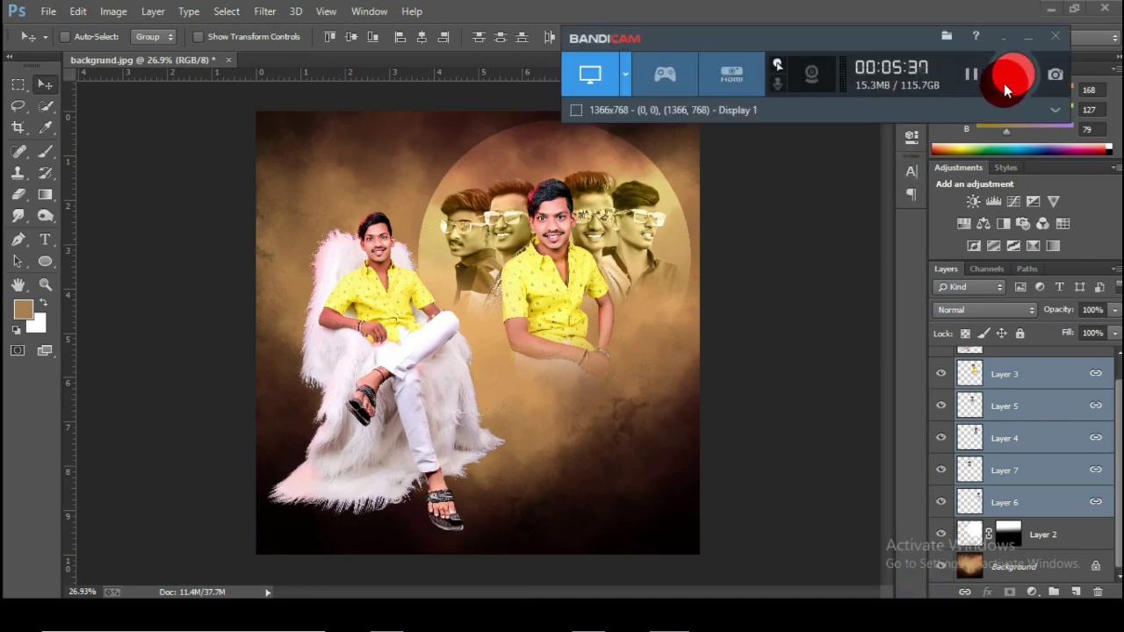
left_click(1004, 37)
left_click(44, 284)
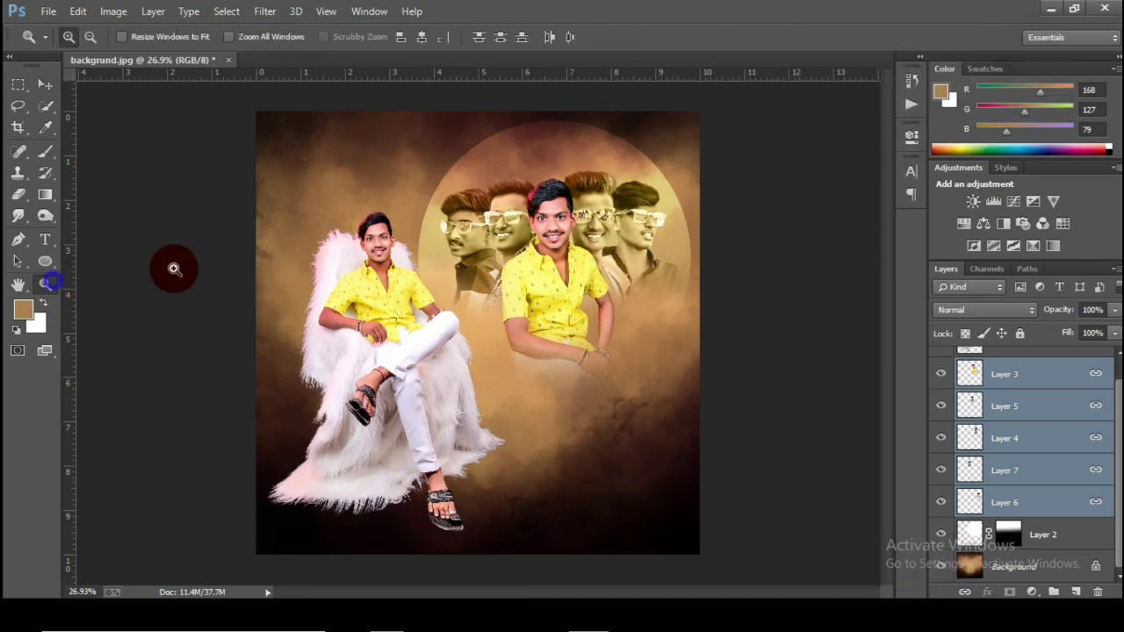
right_click(483, 218)
left_click(514, 221)
left_click(47, 86)
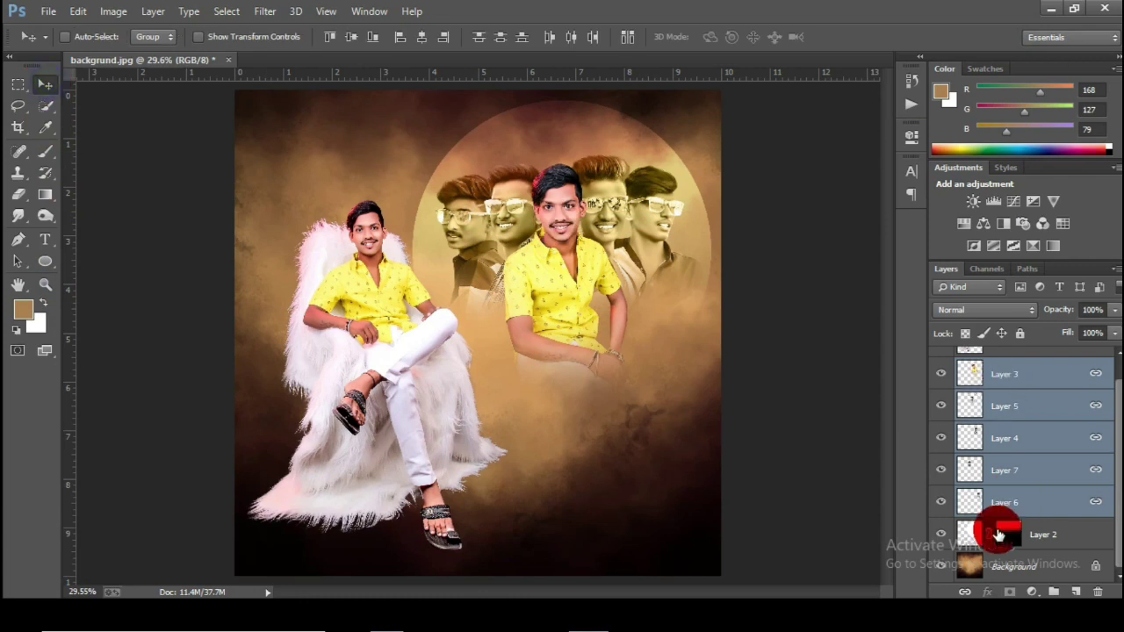
Step: Make Layer 3, holding the half-length man, the only active layer
left_click(1071, 374)
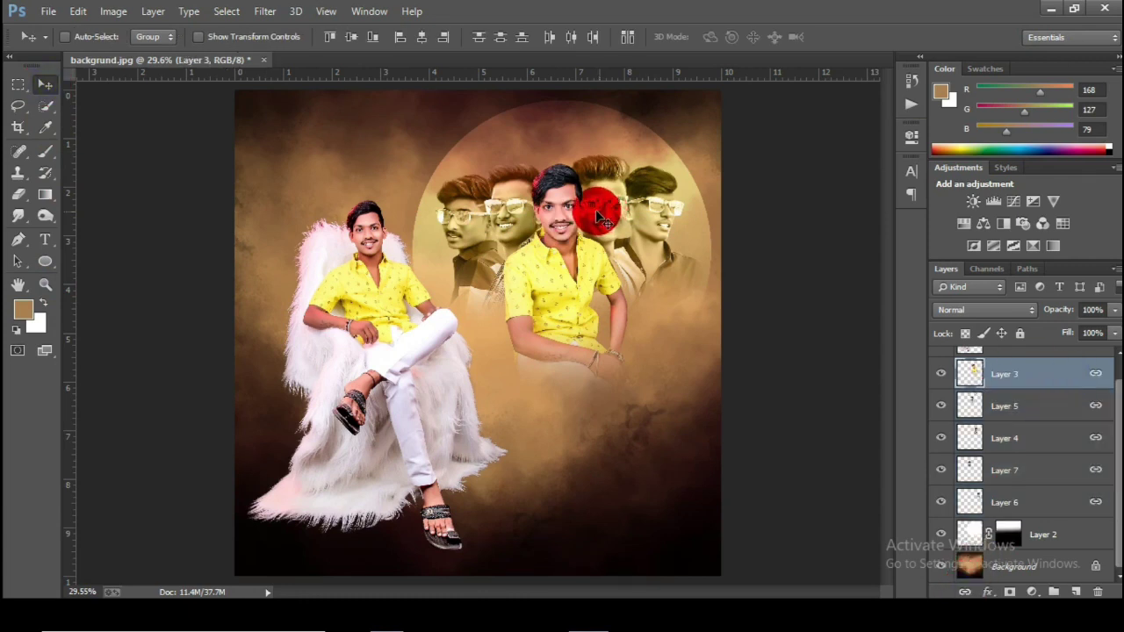
left_click_drag(597, 218, 568, 264)
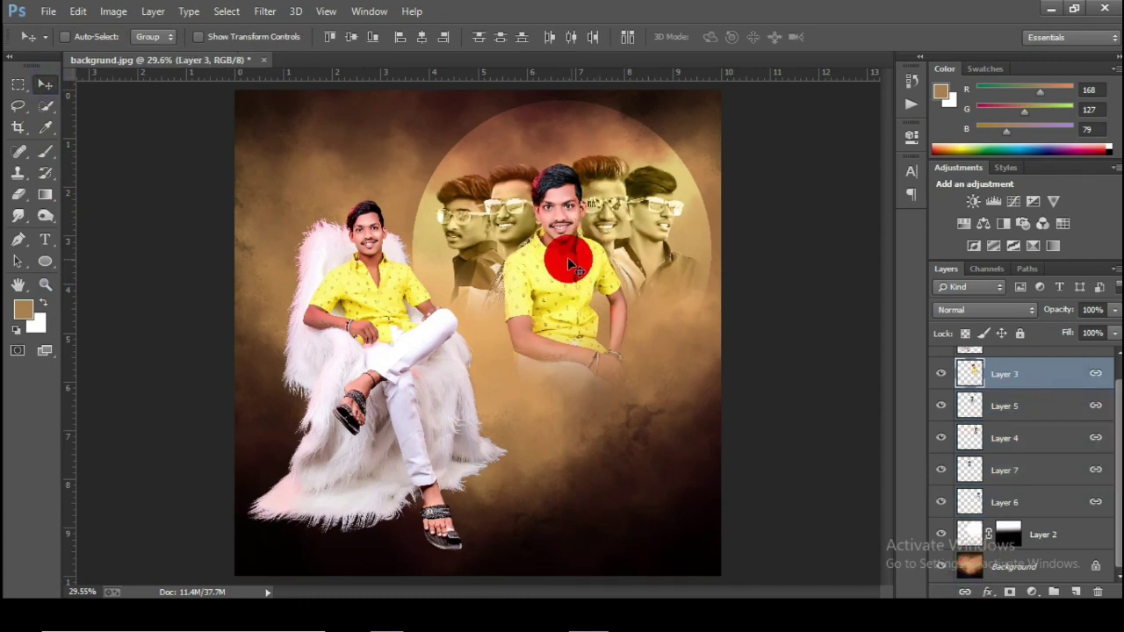
scroll(532, 299, "down", 1)
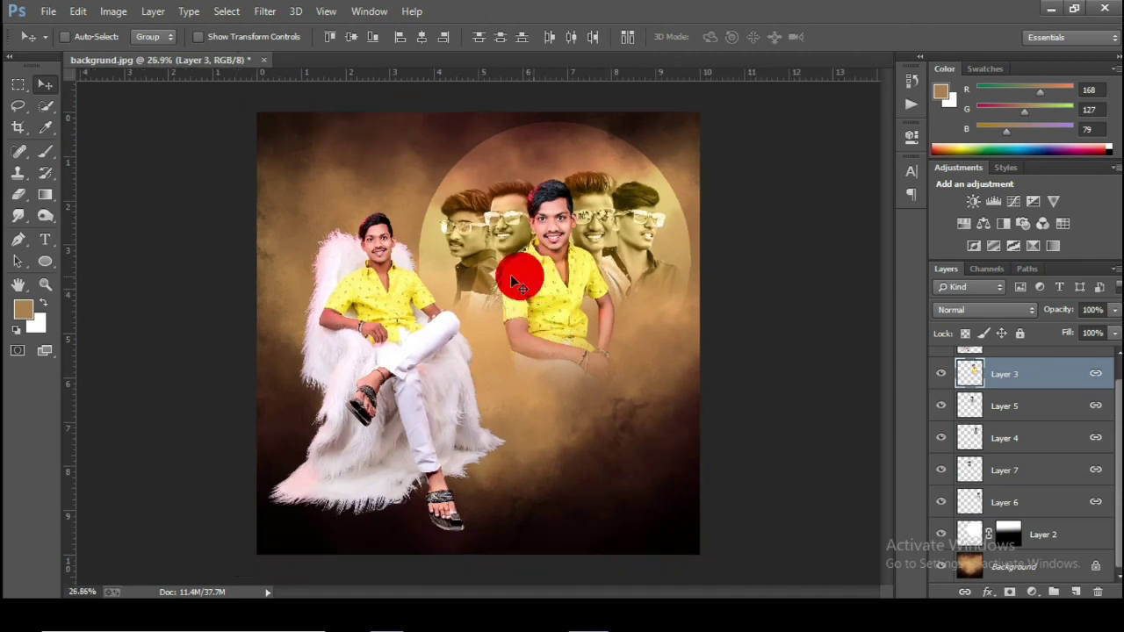
left_click_drag(357, 290, 415, 244)
Step: Find the red ribbon image in folder 3 and open it in Photoshop
left_click(388, 615)
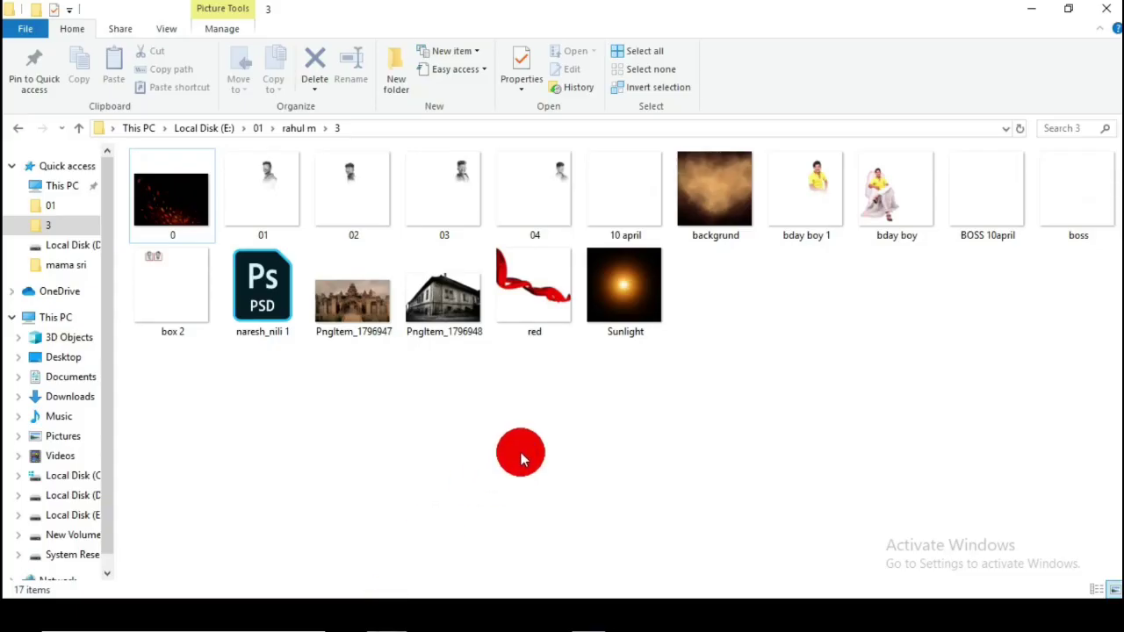
left_click(549, 290)
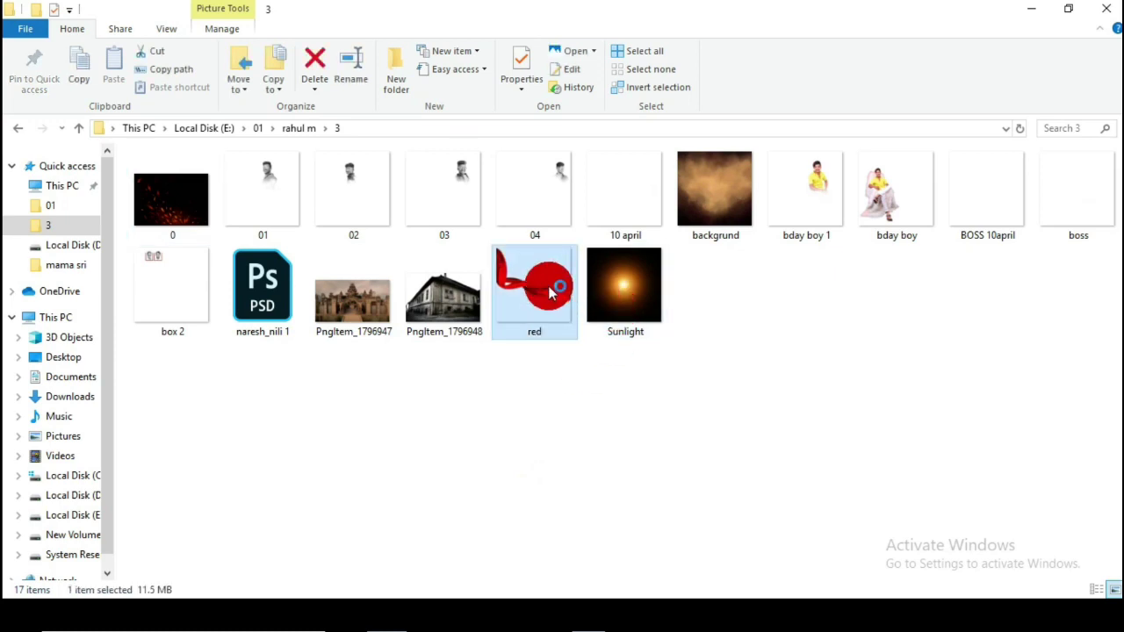
left_click(590, 615)
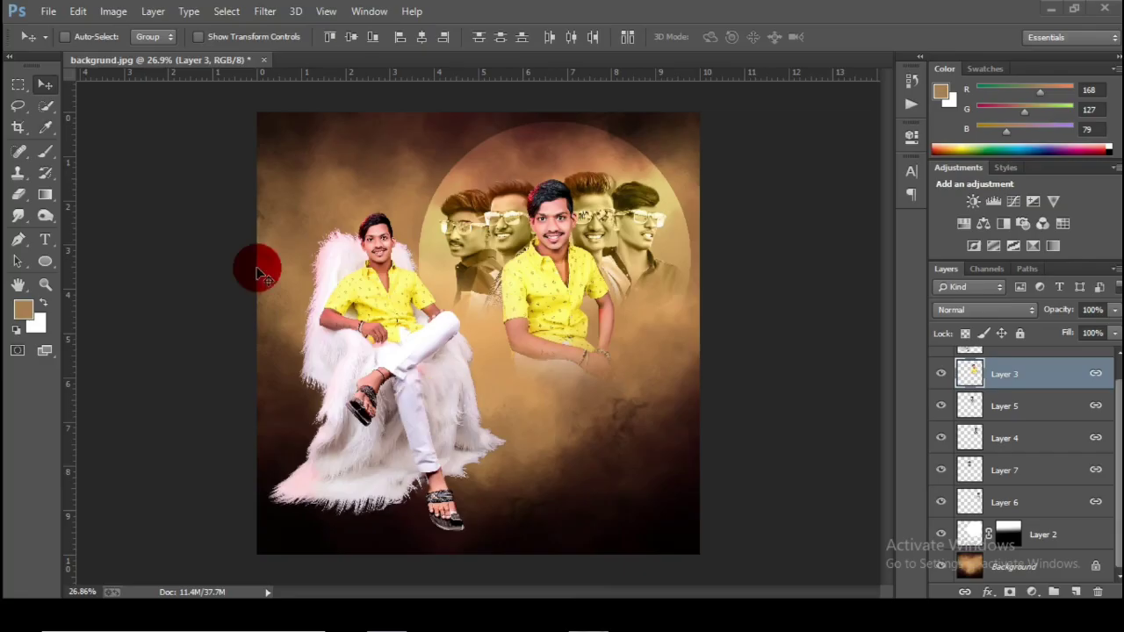
left_click(45, 11)
left_click(67, 35)
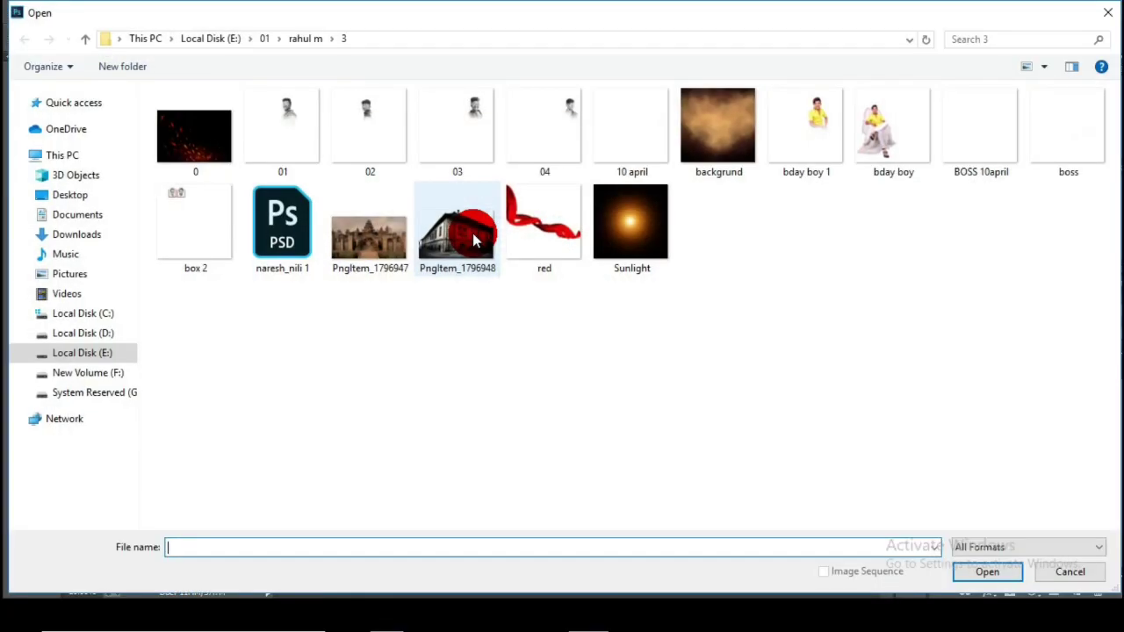
left_click(570, 225)
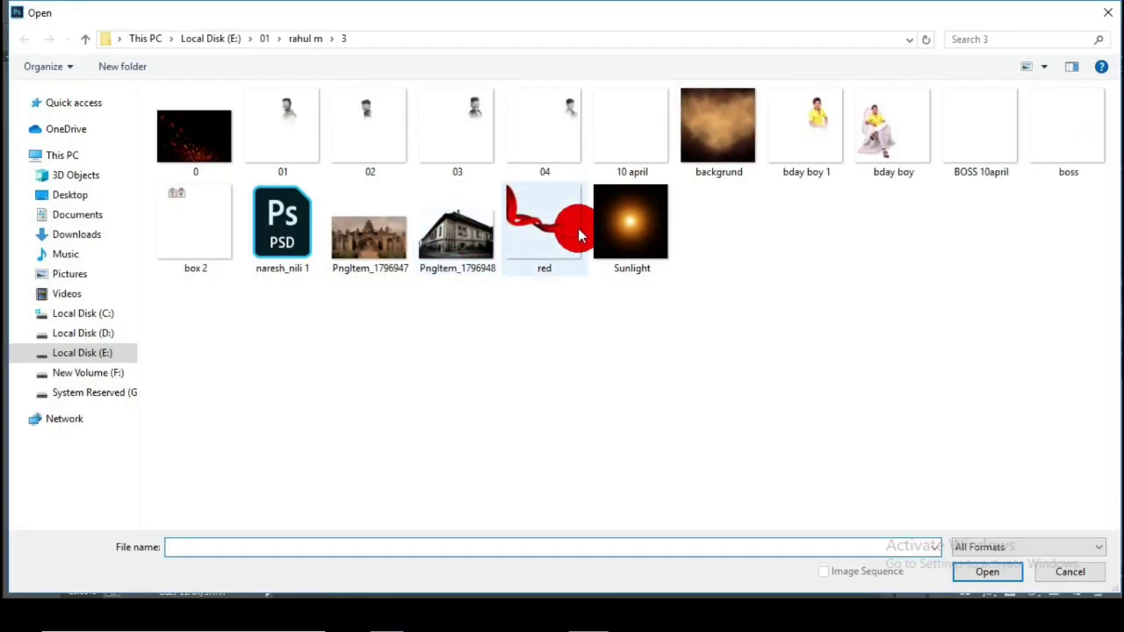
left_click(984, 576)
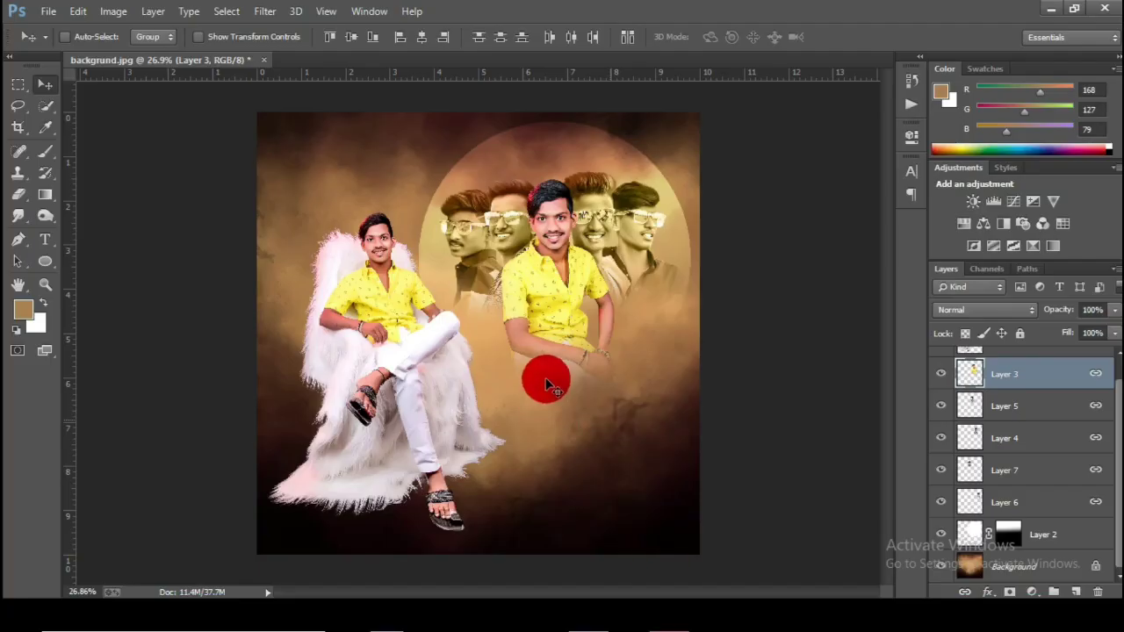
left_click(671, 615)
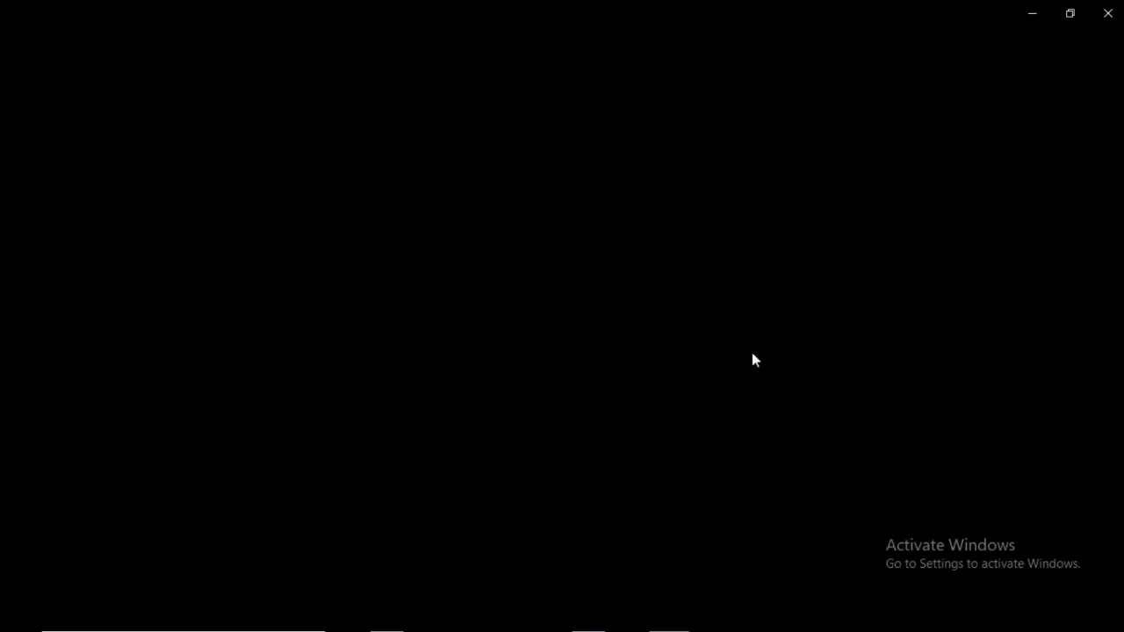
left_click(1102, 16)
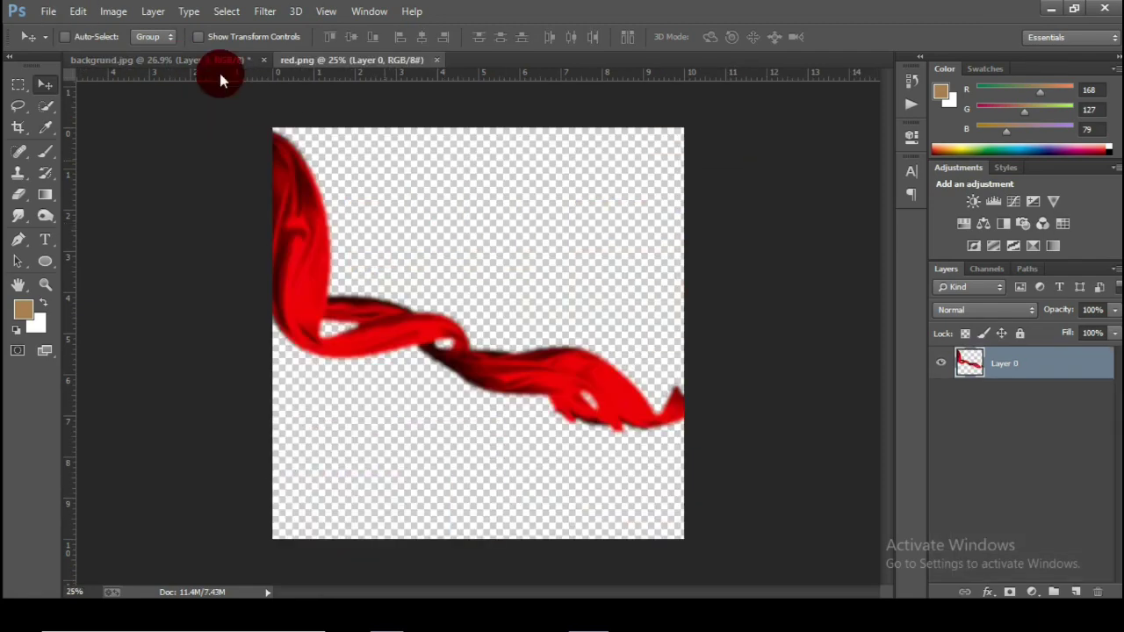
Step: Check the image size of red.png without changing it
left_click(113, 11)
left_click(150, 126)
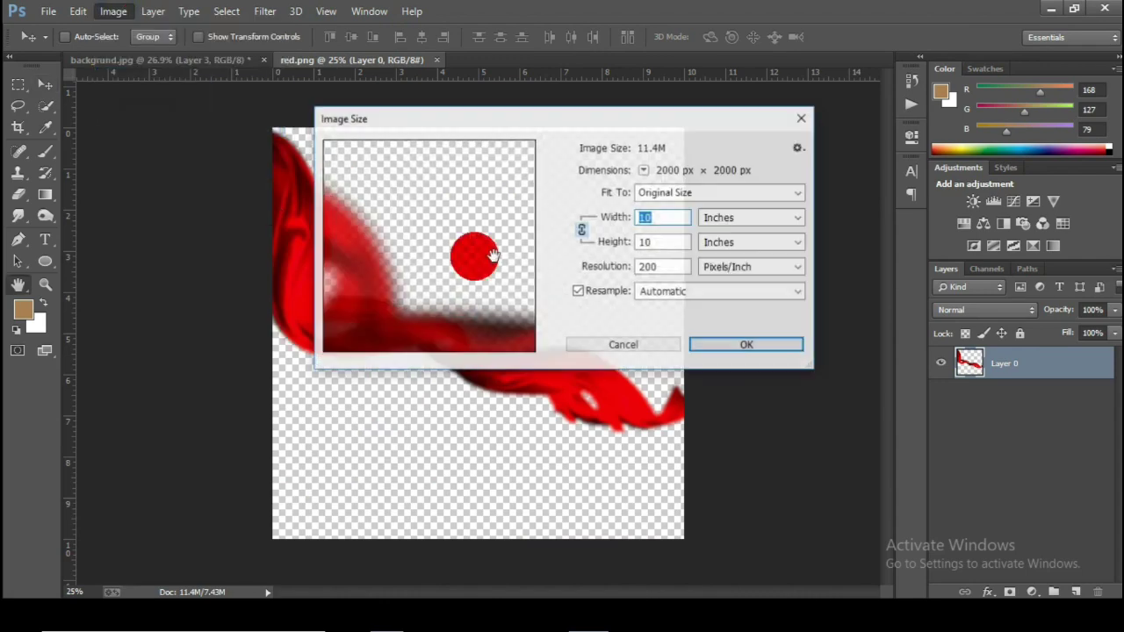
left_click(637, 344)
Step: Bring the red ribbon into the poster, running from the upper-left corner behind the seated man to the right edge, and close red.png
left_click_drag(308, 189, 429, 207)
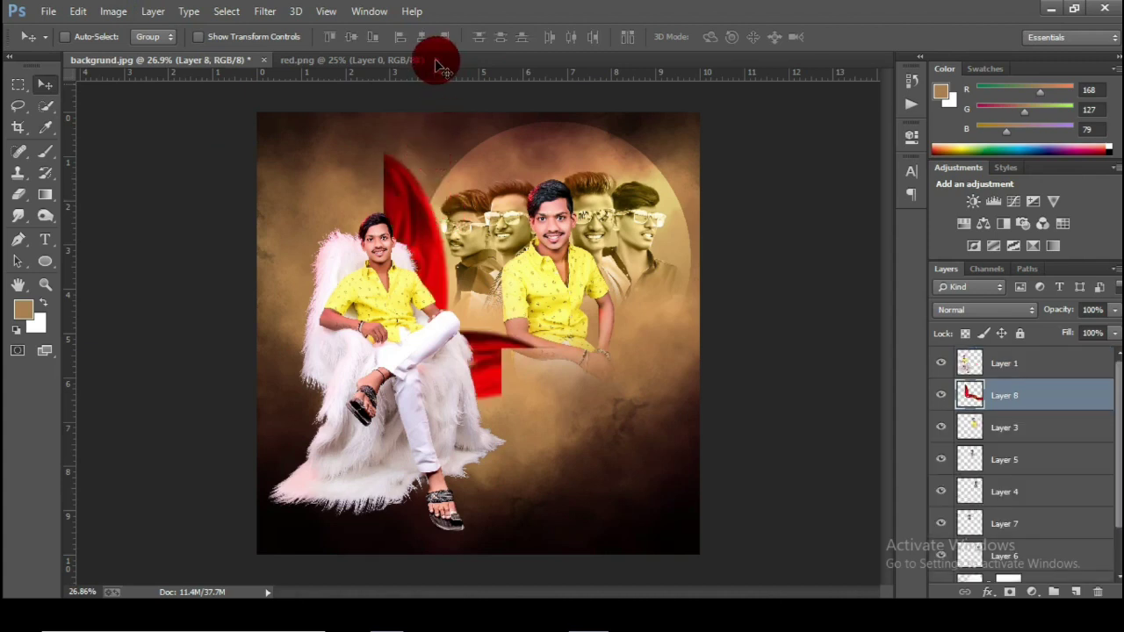
left_click_drag(391, 176, 280, 135)
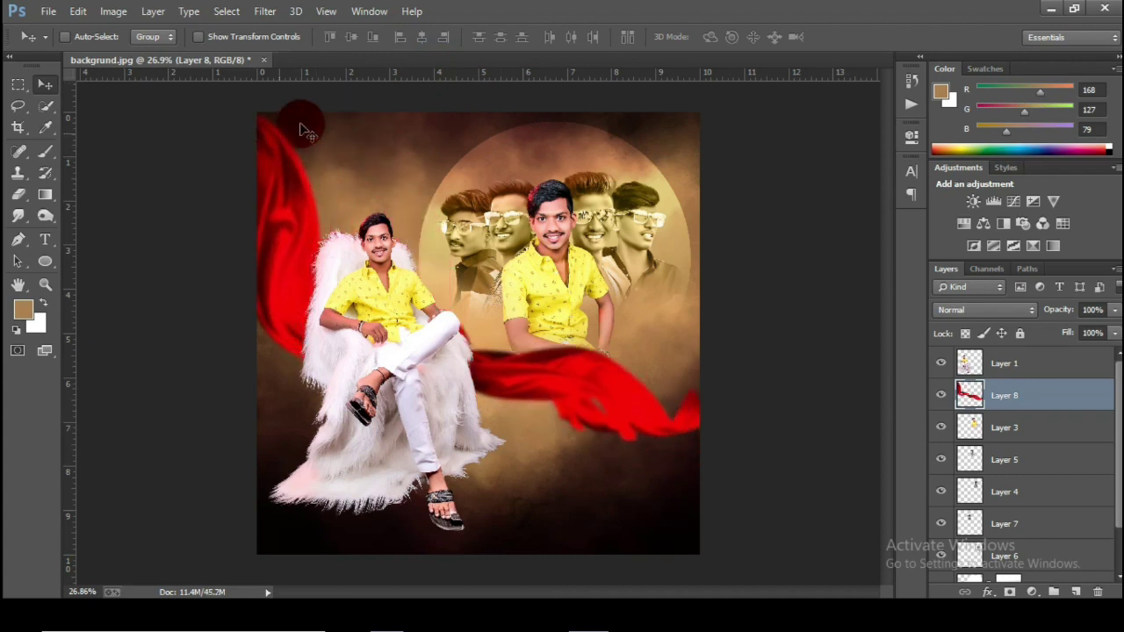
scroll(545, 299, "down", 2)
scroll(360, 262, "up", 1)
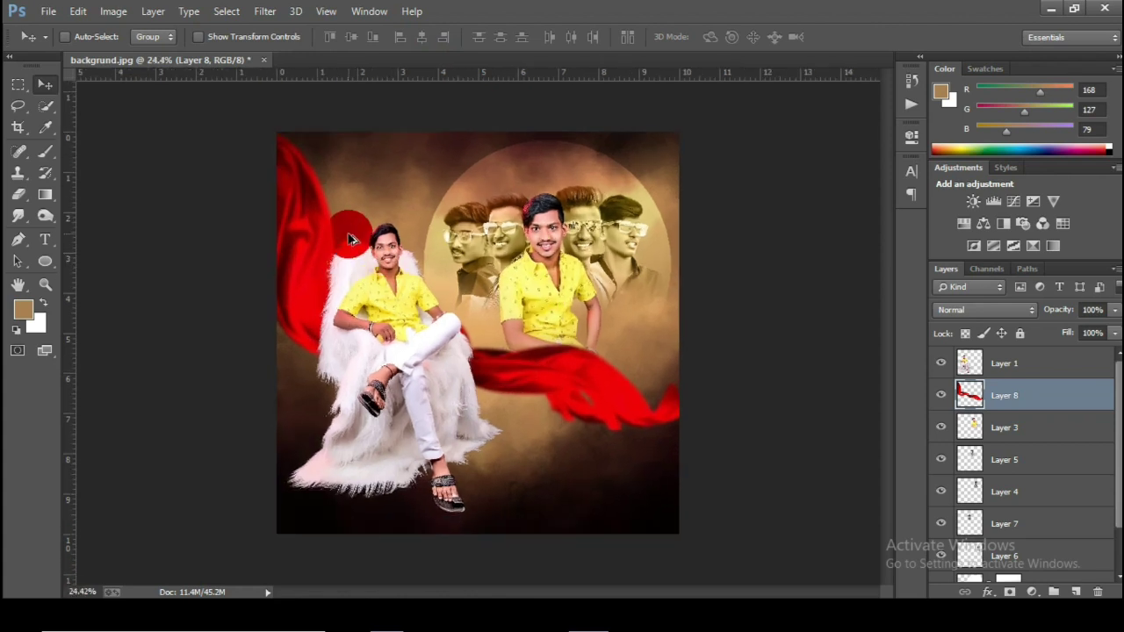
scroll(452, 263, "up", 1)
left_click(1001, 364)
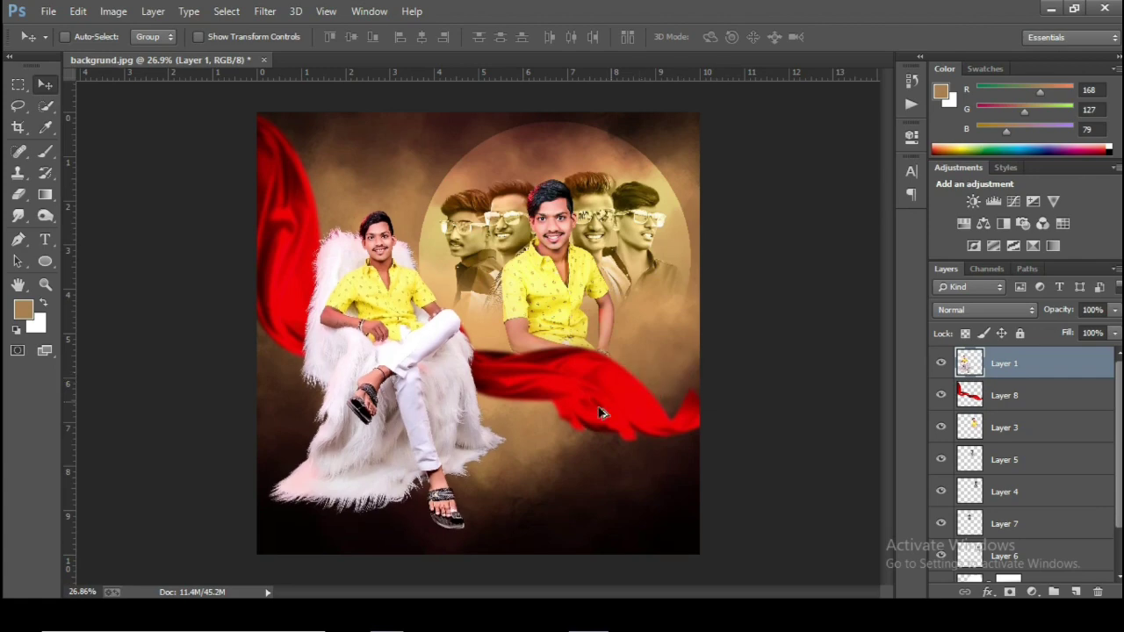
scroll(591, 419, "down", 3)
scroll(668, 274, "up", 2)
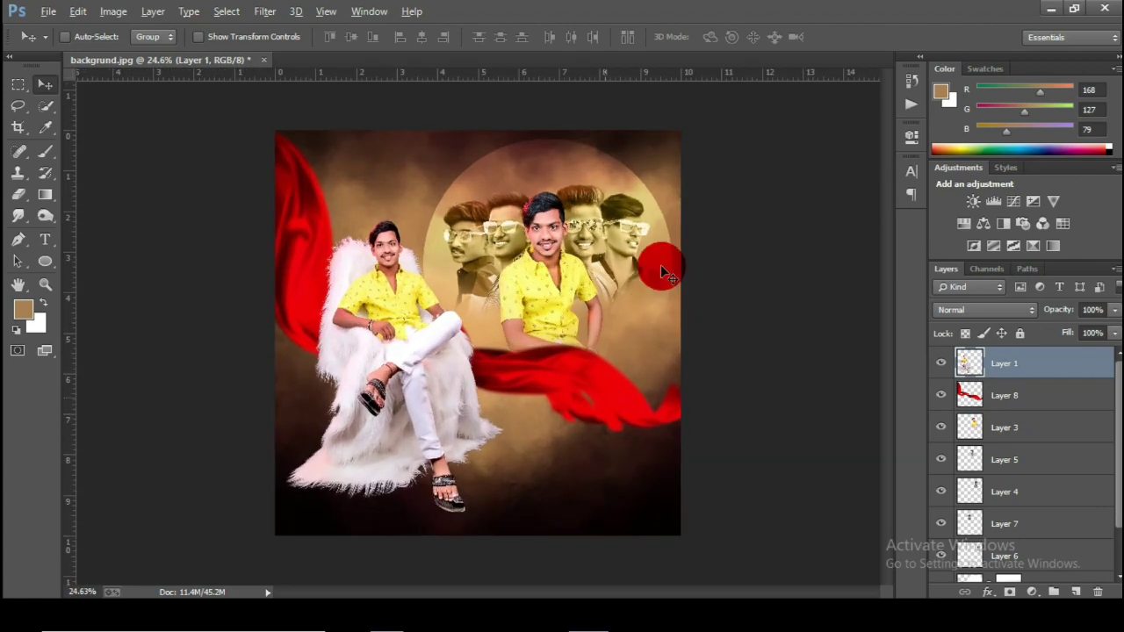
left_click_drag(589, 361, 425, 540)
scroll(554, 349, "up", 1)
Step: Open the boss image from folder 3
left_click(48, 11)
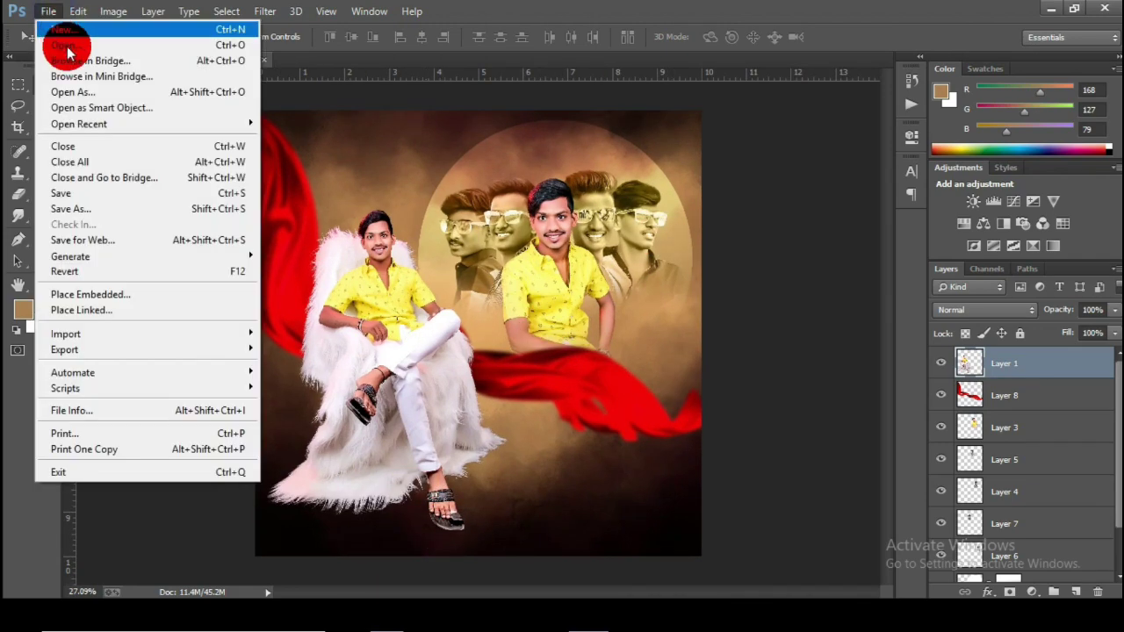
left_click(62, 50)
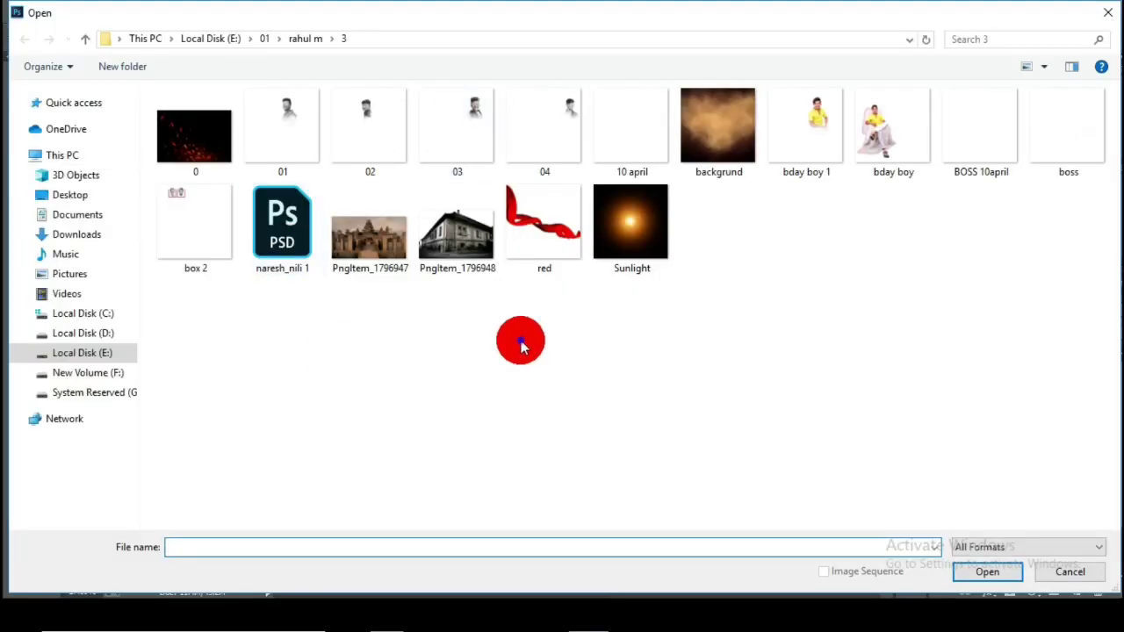
left_click(1064, 149)
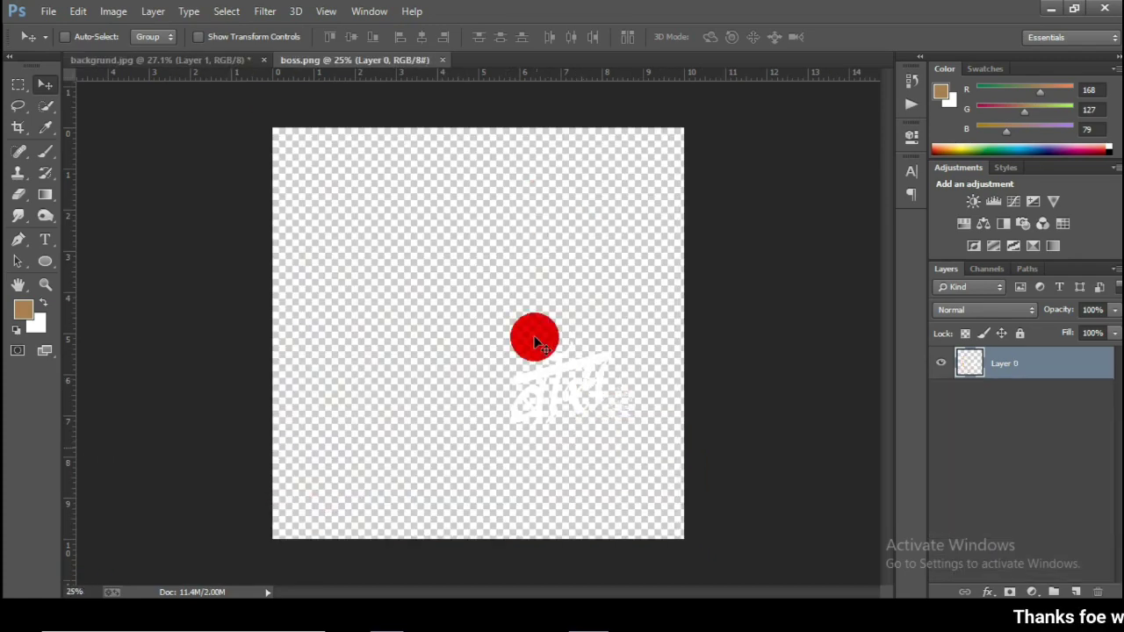
Step: Bring the white title lettering into the poster over the lower ribbon, beside the seated man, and close boss.png
left_click(45, 284)
key("ctrl+0")
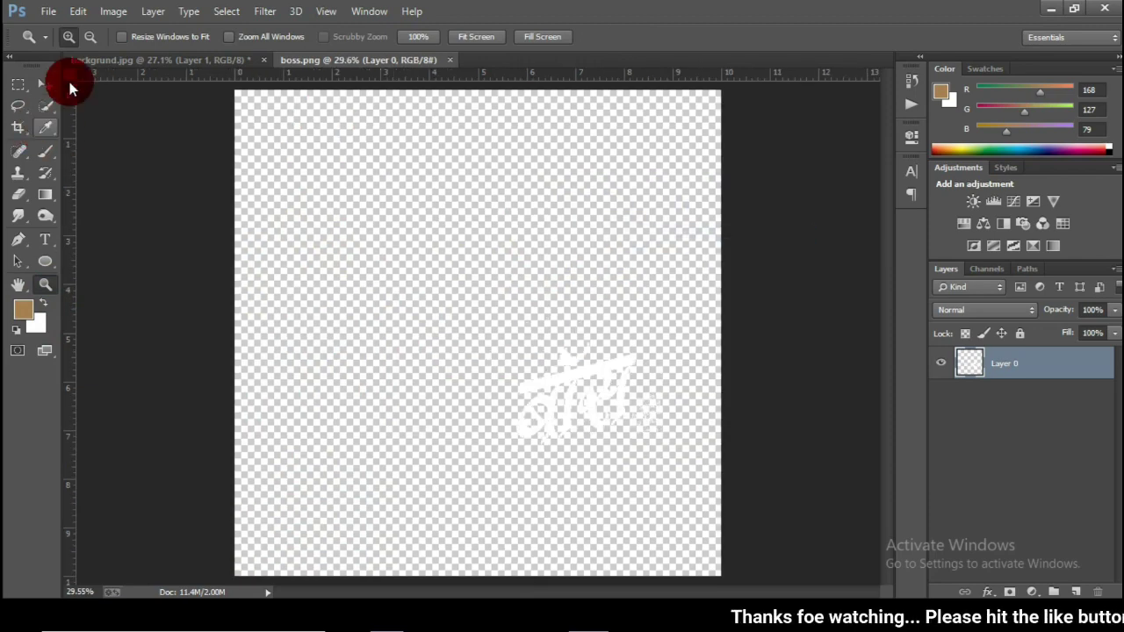
left_click(45, 84)
left_click_drag(603, 365, 552, 377)
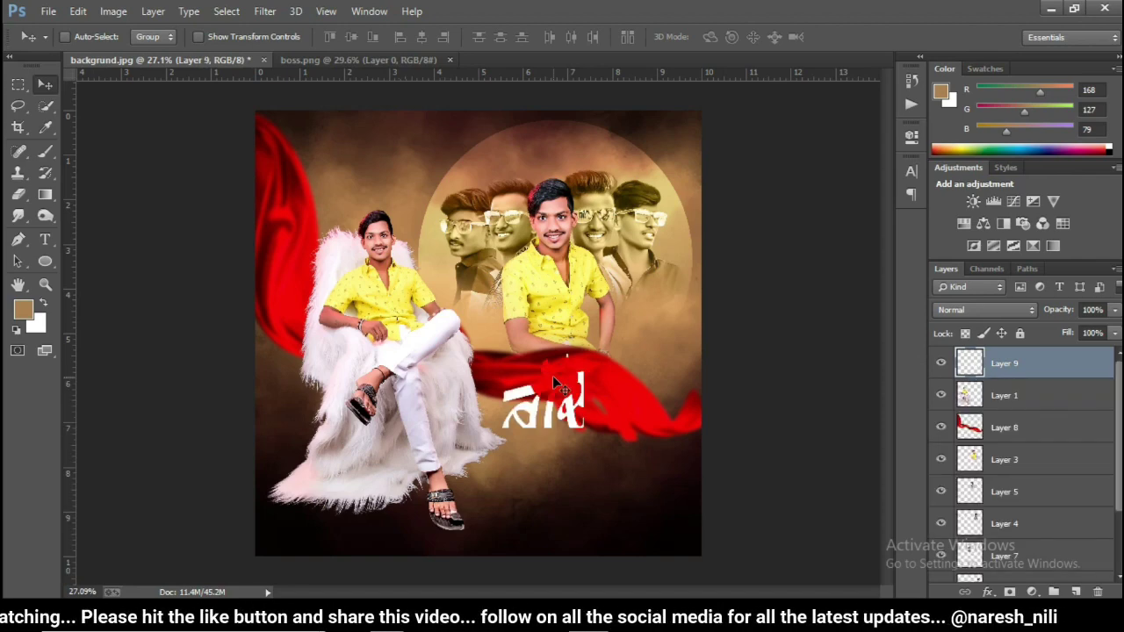
left_click(450, 60)
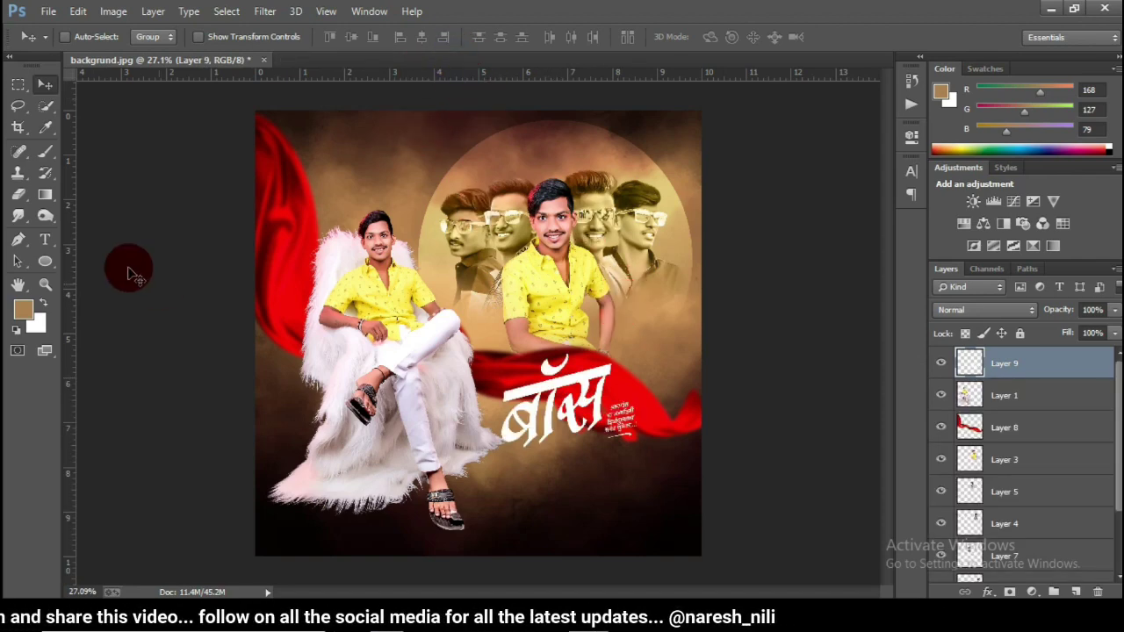
Step: Shift the title lettering slightly upward on the red ribbon
left_click(45, 284)
left_click_drag(400, 286, 707, 468)
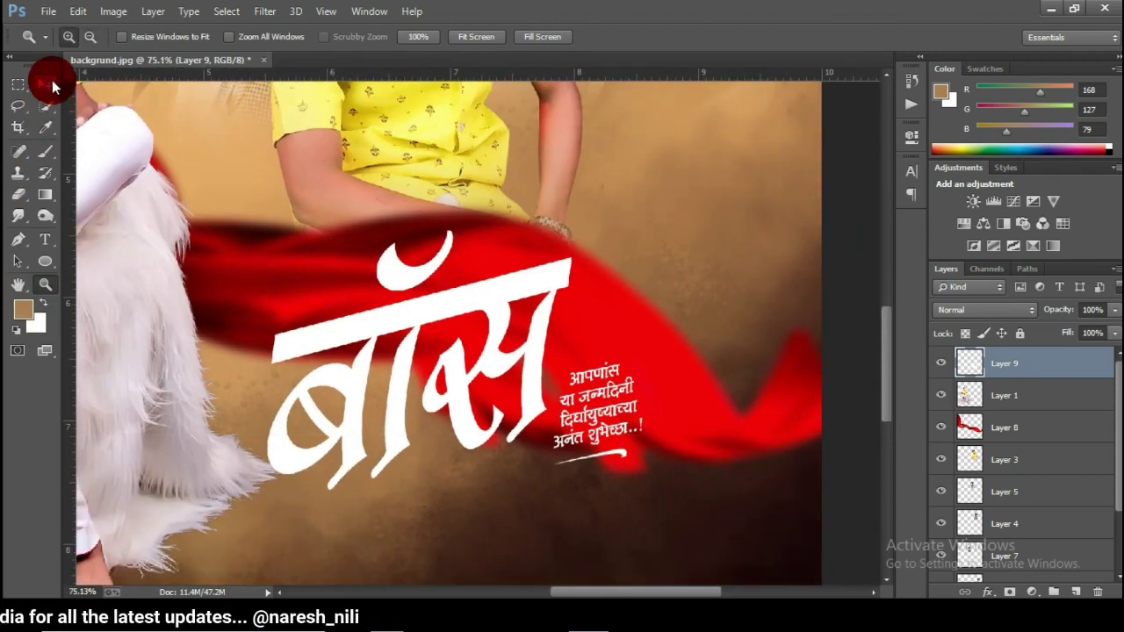
left_click(47, 85)
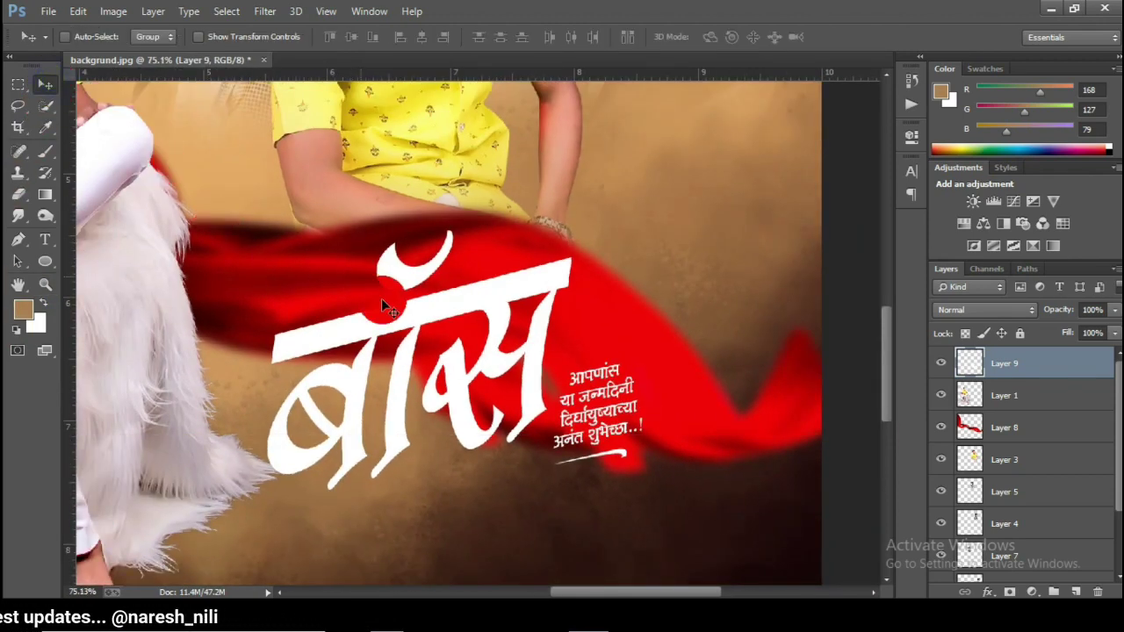
left_click_drag(483, 333, 478, 299)
Step: Move the red ribbon on Layer 8 down by about 0.2 in, behind the title lettering
scroll(496, 303, "down", 2)
left_click(696, 369, "ctrl")
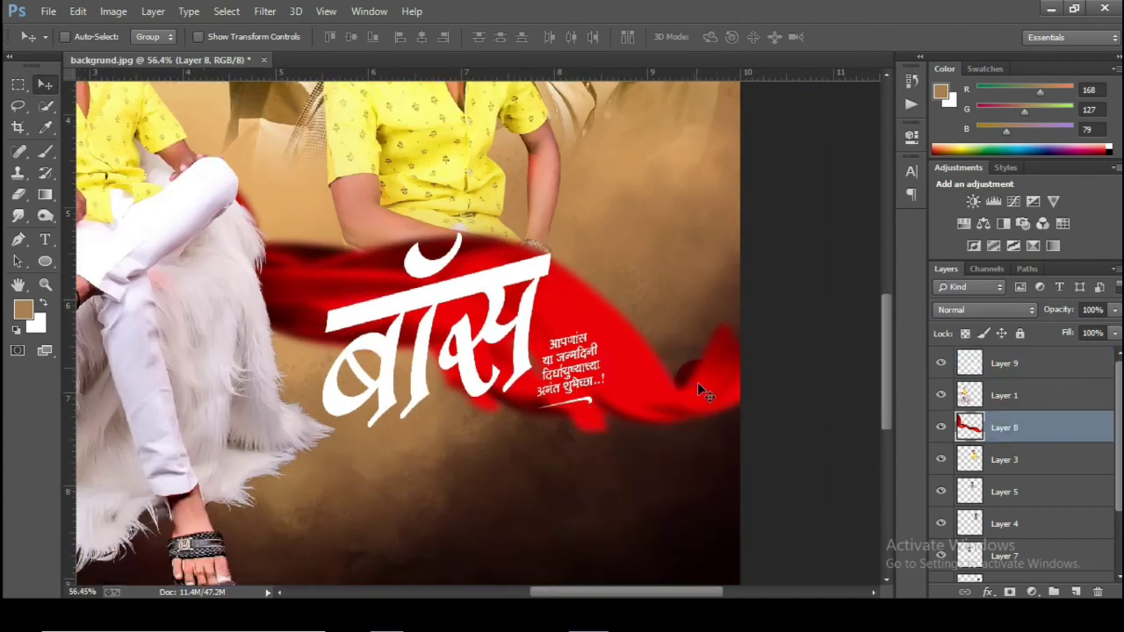
left_click_drag(698, 384, 699, 390)
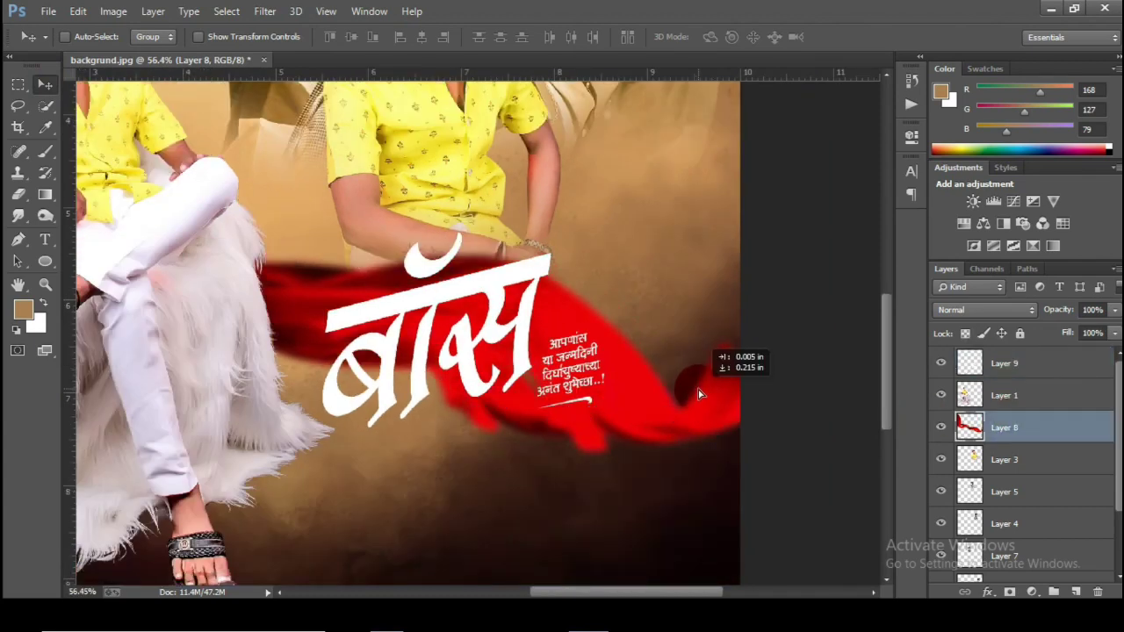
Step: Move the title lettering on Layer 9 down and to the right so it sits on the repositioned ribbon
left_click(1010, 369)
left_click_drag(506, 321, 541, 345)
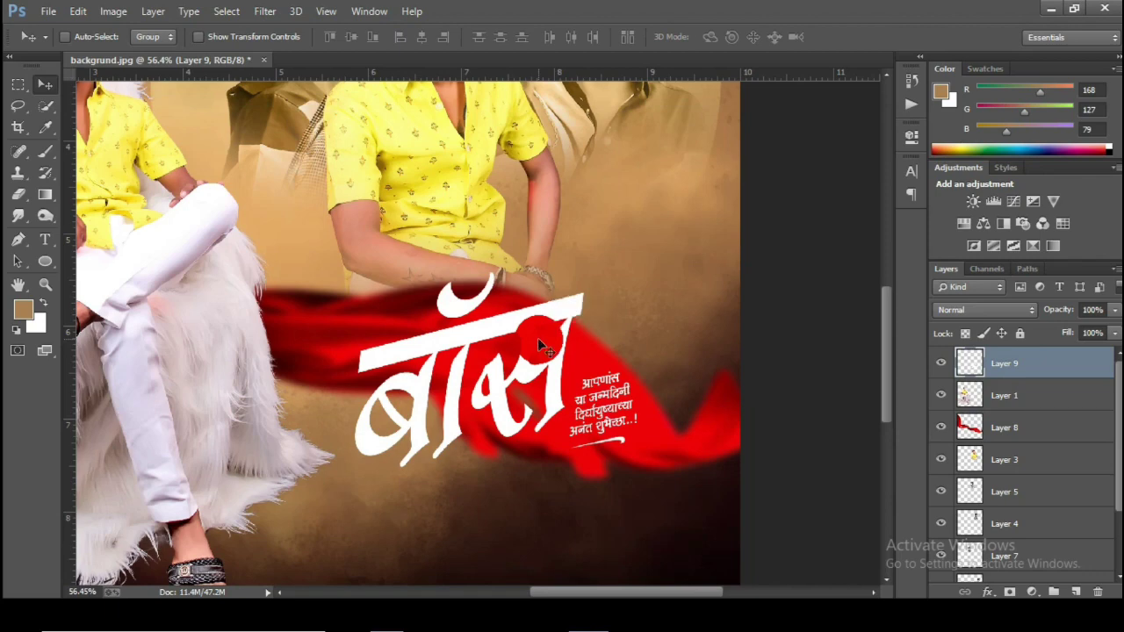
scroll(446, 333, "down", 4)
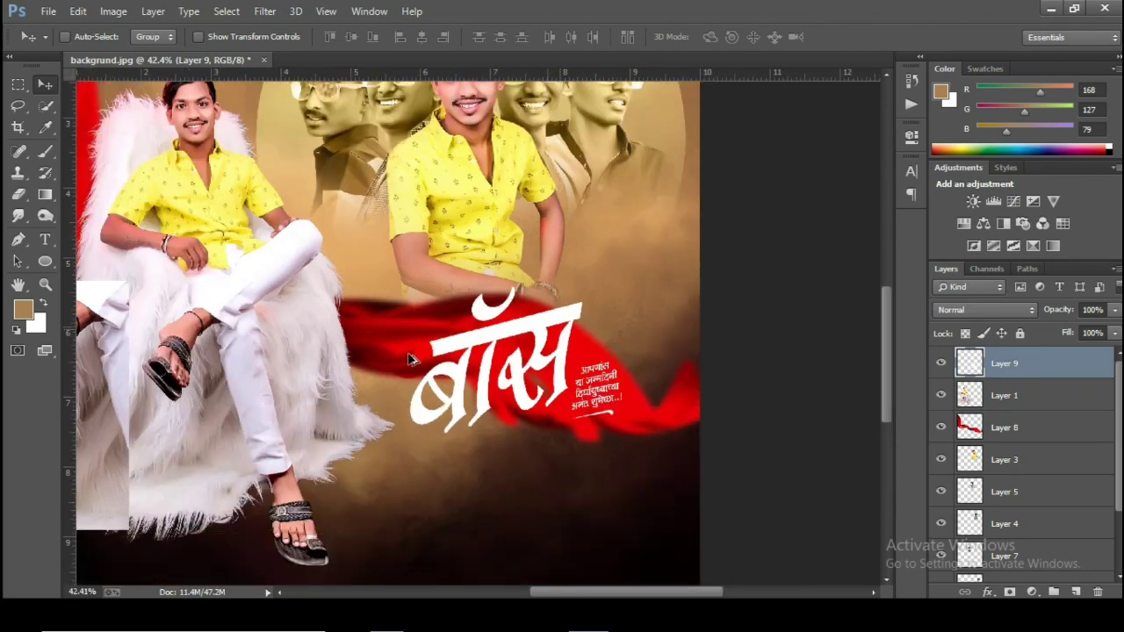
scroll(1004, 459, "down", 2)
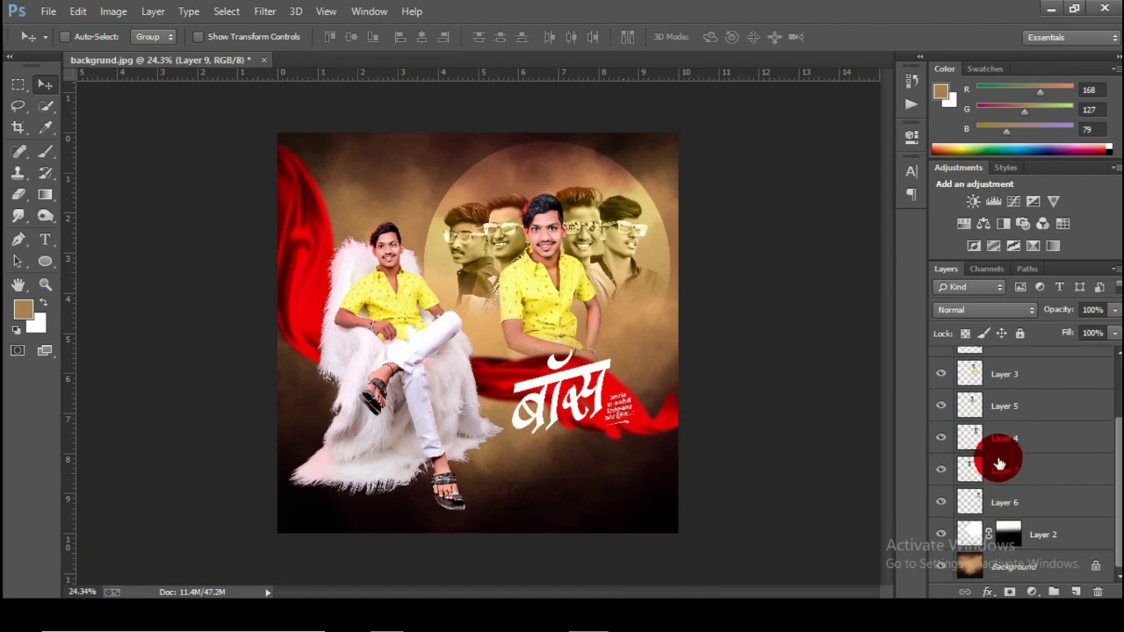
scroll(996, 427, "up", 2)
left_click(986, 400)
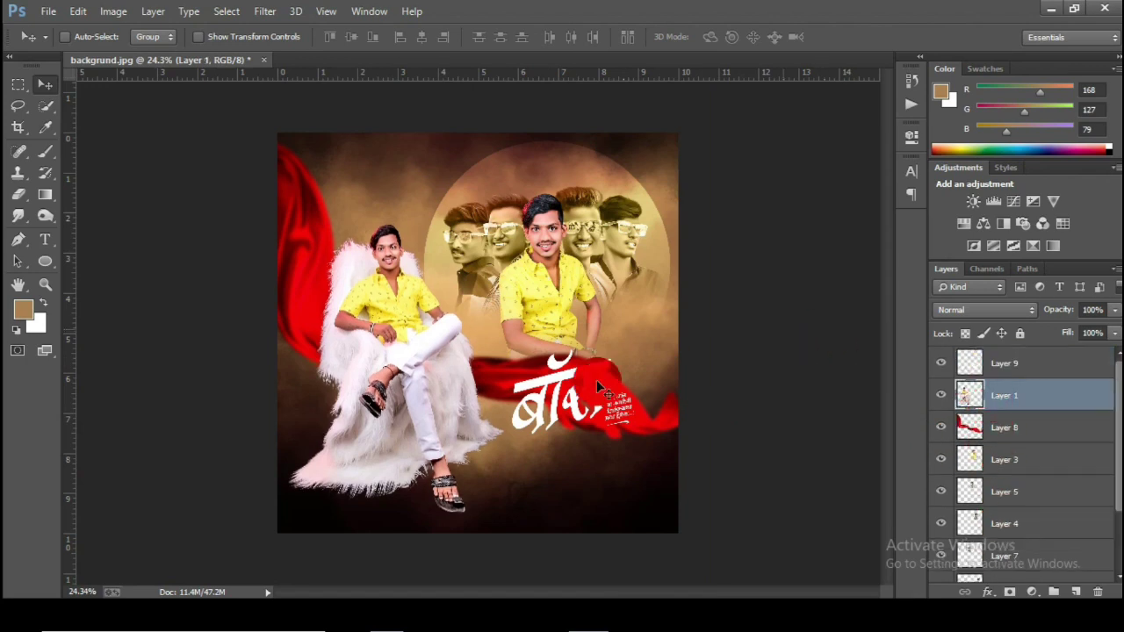
scroll(589, 385, "up", 3)
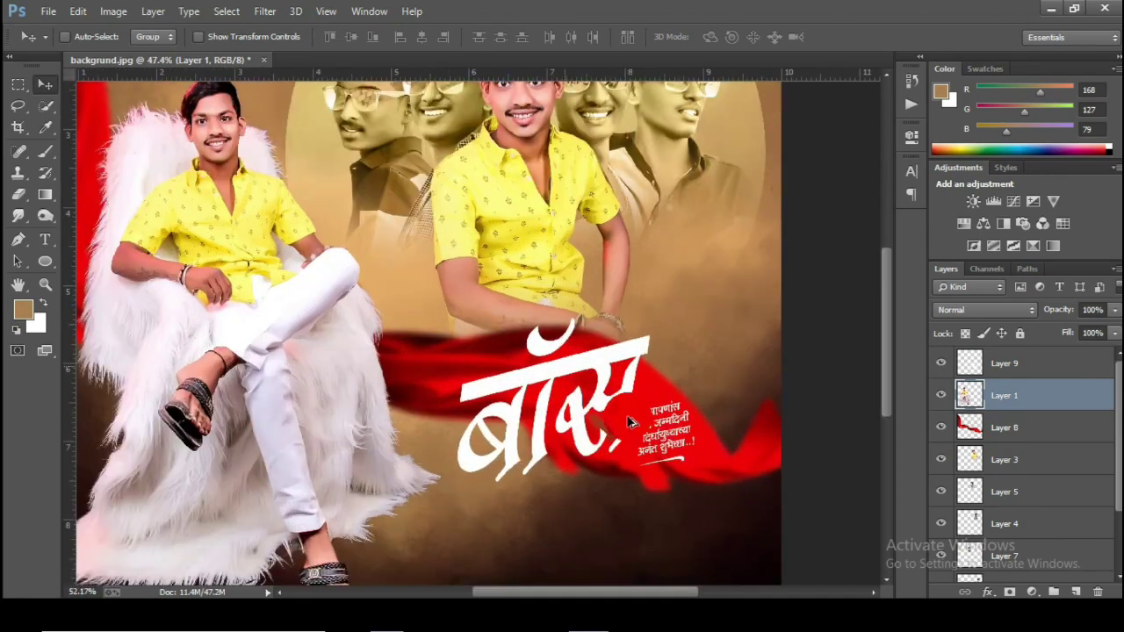
scroll(629, 423, "down", 4)
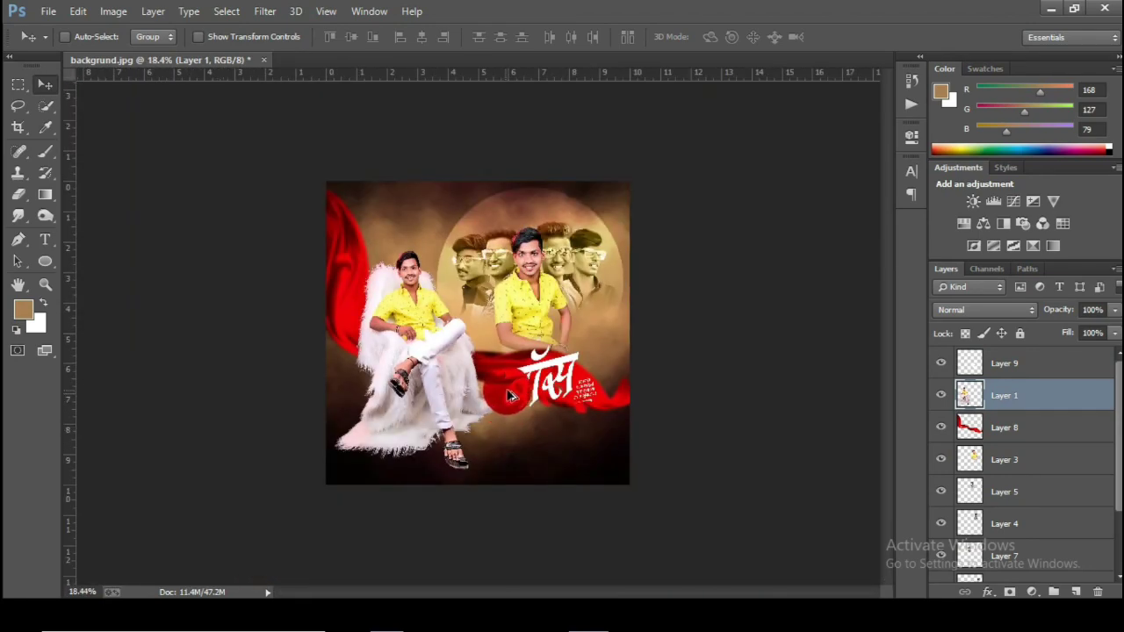
scroll(509, 396, "up", 1)
left_click(1001, 428)
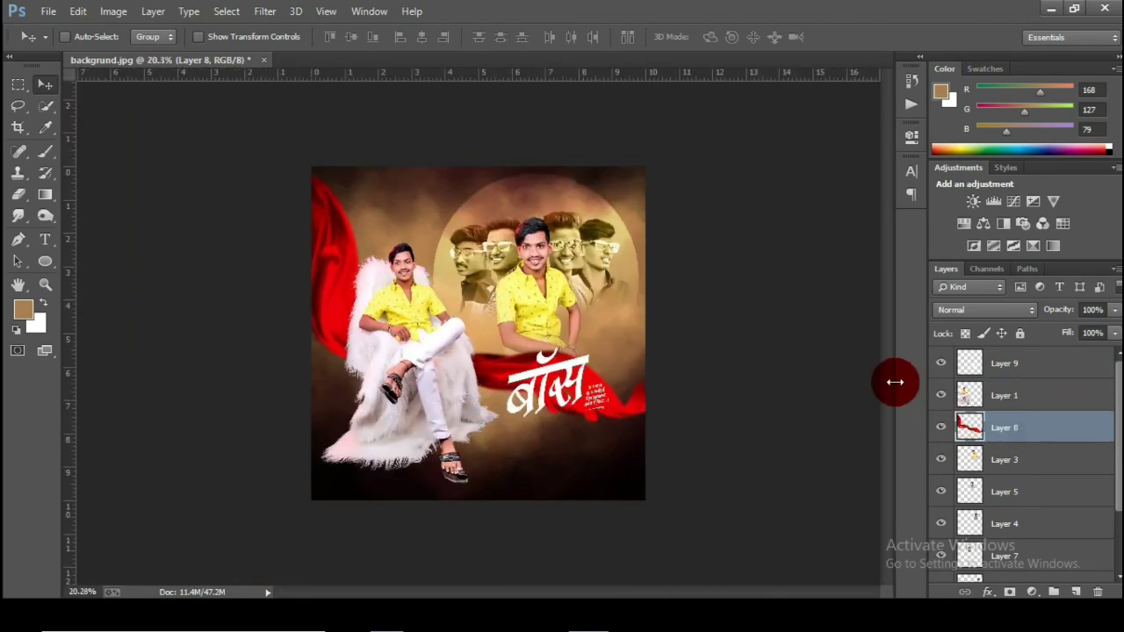
key("ctrl+t")
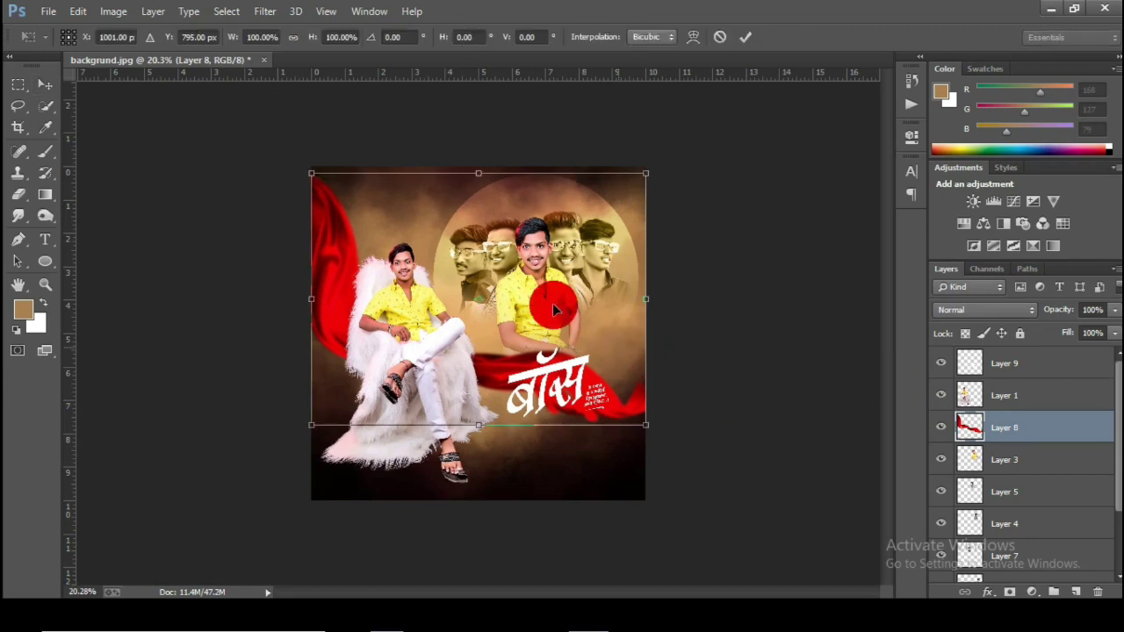
left_click(719, 37)
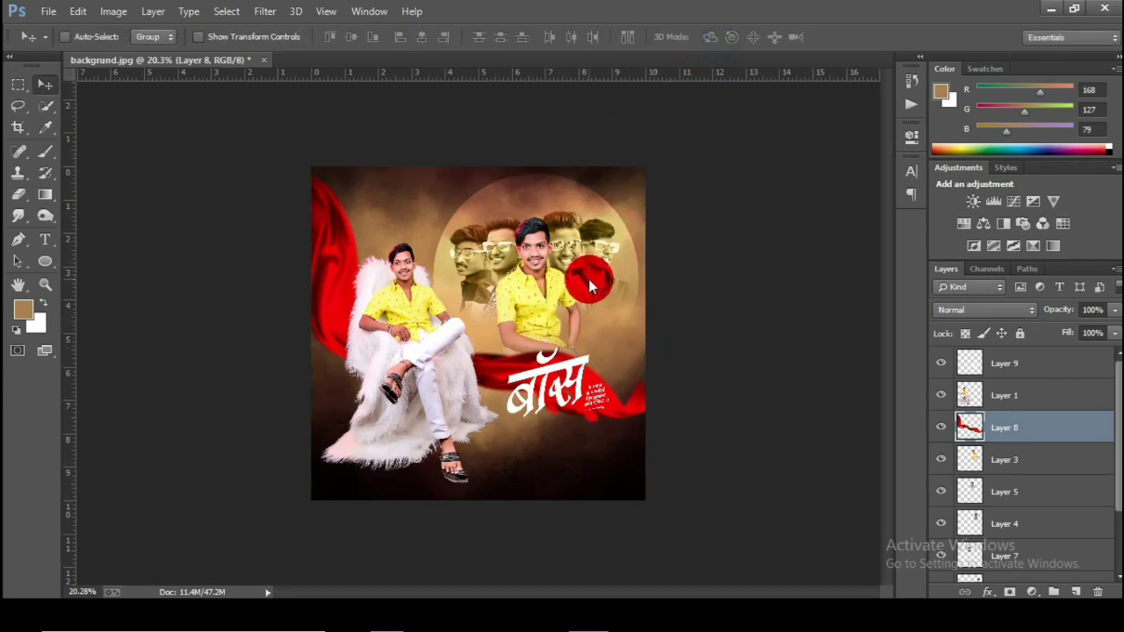
left_click(1006, 449)
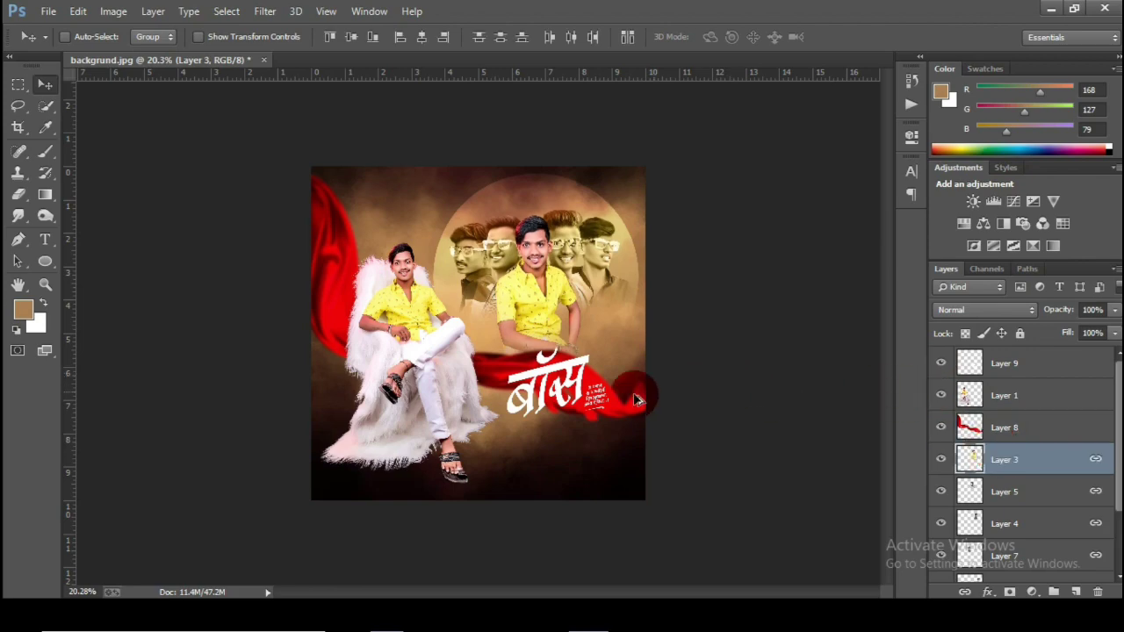
Step: Lasso the large title word on Layer 9, excluding the small greeting text, and put it on its own new layer
left_click_drag(637, 389, 773, 411)
left_click(981, 377)
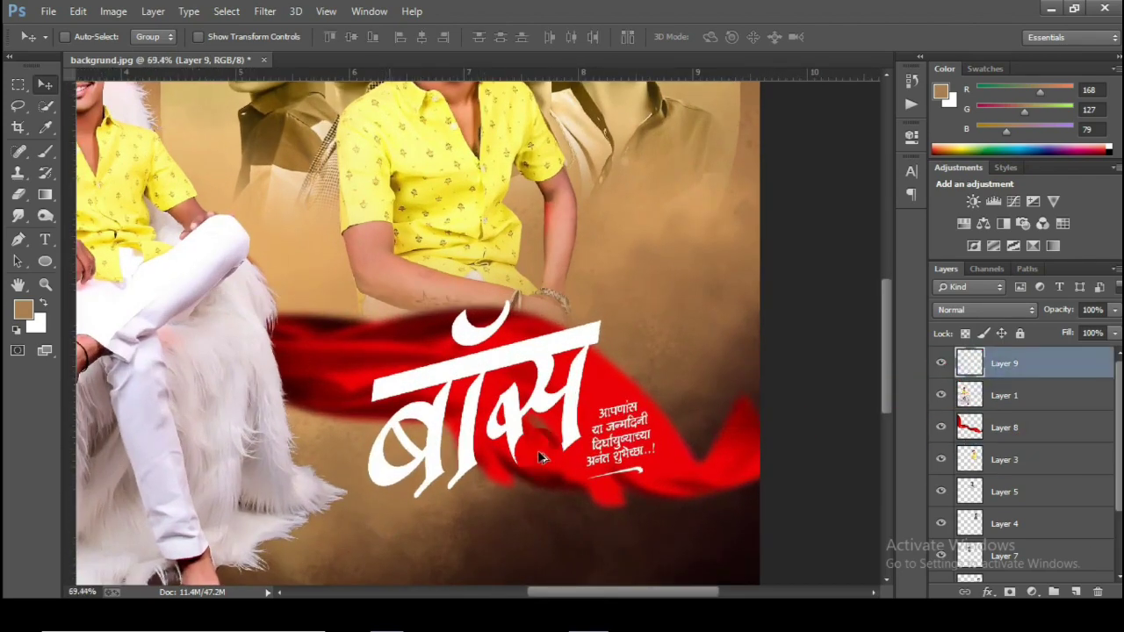
left_click_drag(533, 459, 598, 461)
left_click(20, 105)
left_click(251, 203)
mouse_move(249, 285)
left_mouse_down()
mouse_move(229, 459)
mouse_move(264, 533)
mouse_move(477, 541)
mouse_move(567, 514)
left_mouse_up()
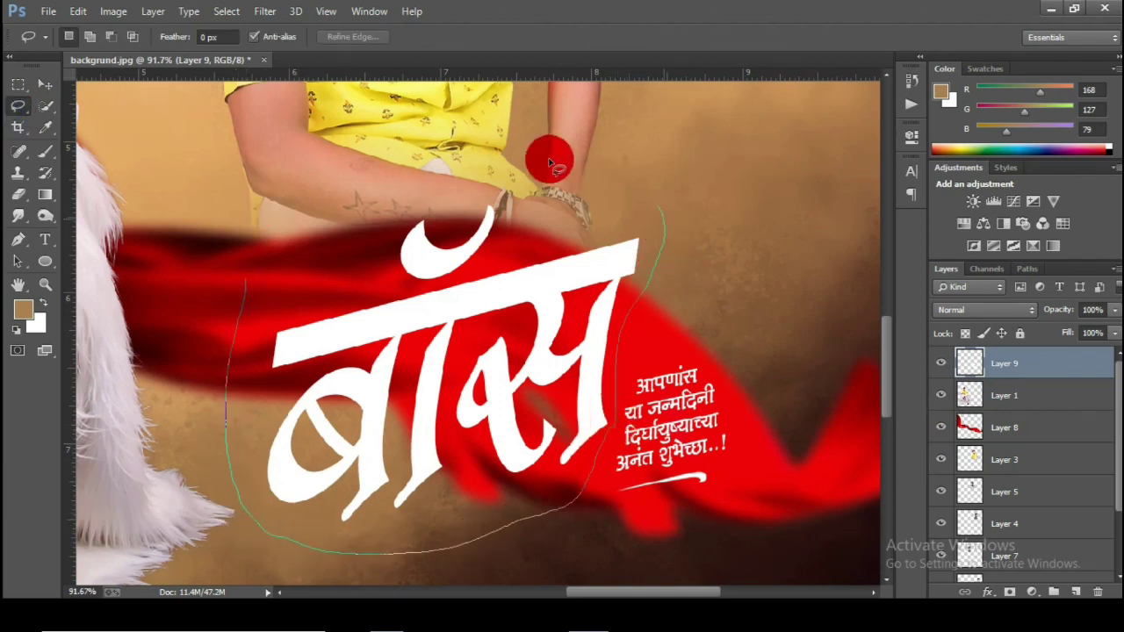
left_click_drag(551, 161, 552, 162)
right_click(444, 232)
left_click(495, 384)
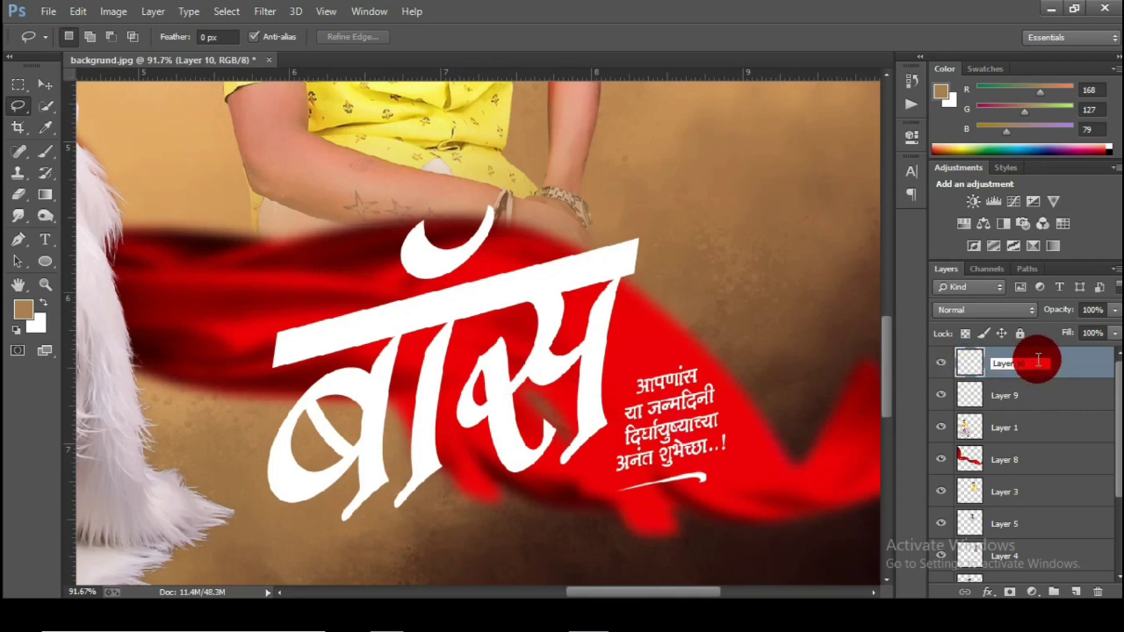
Step: Rename the new layer holding the large title word as boss
left_click(971, 365)
type("boss")
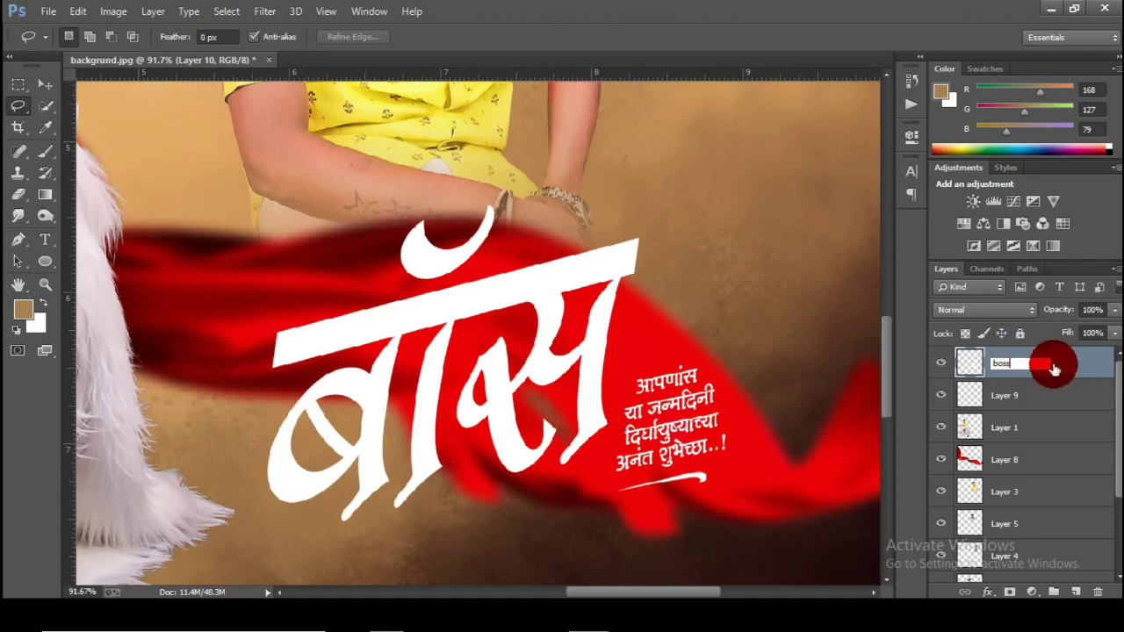
left_click(1036, 372)
Step: Apply the silver metallic preset style with a red drop shadow to the boss layer
right_click(999, 368)
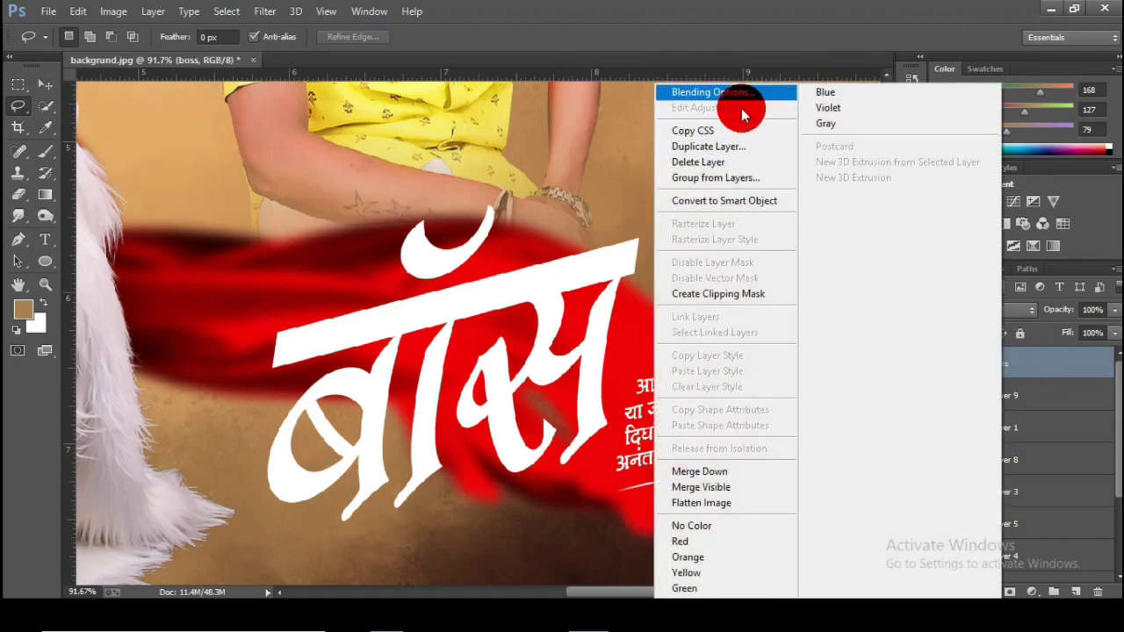
left_click(707, 94)
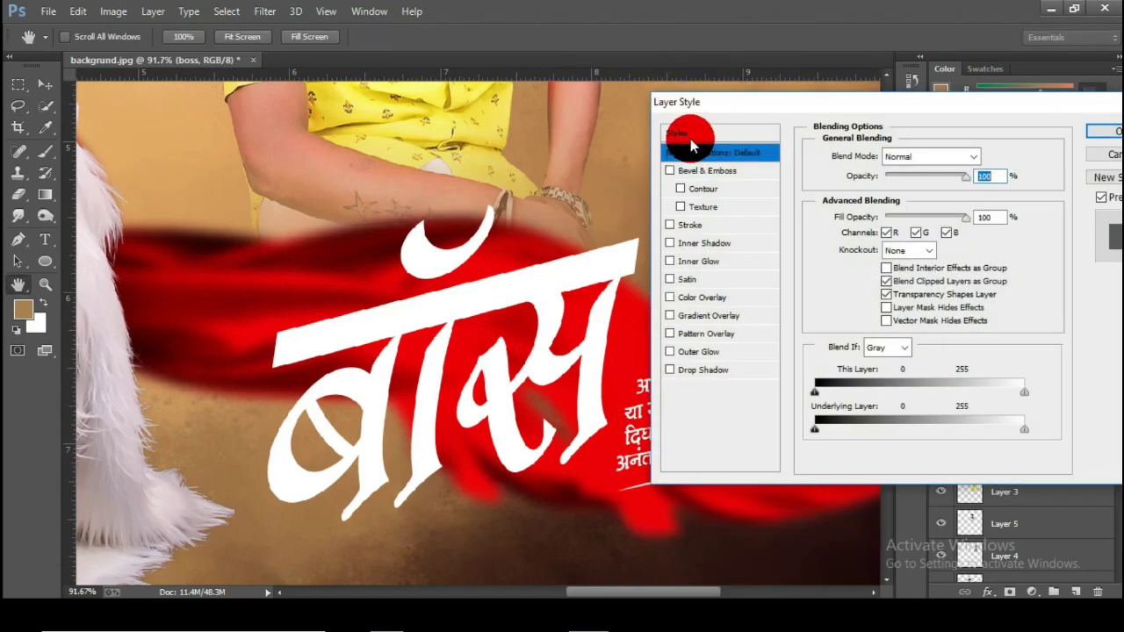
left_click(687, 133)
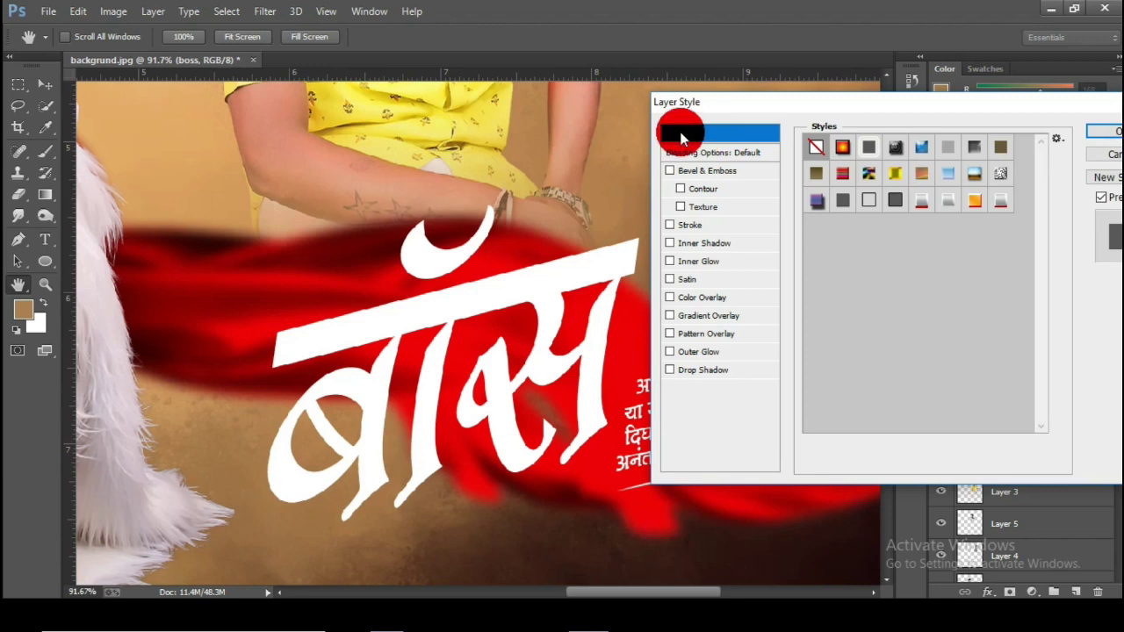
left_click(988, 204)
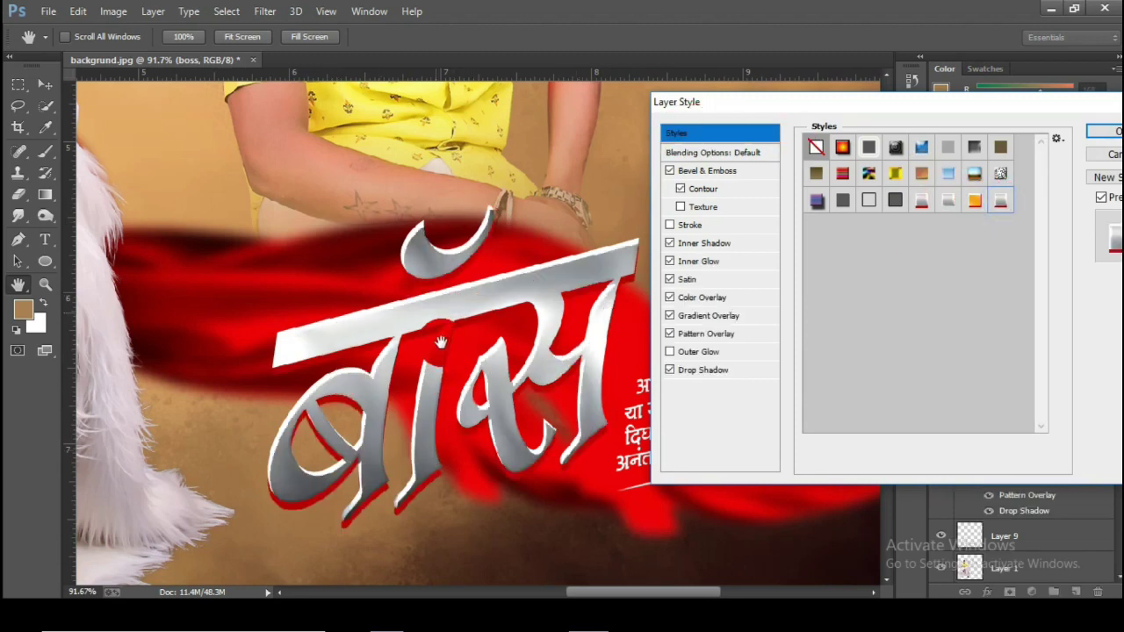
Step: Examine the Drop Shadow, Pattern Overlay and Gradient Overlay settings of the boss layer's style, including its pattern and Metal gradient
left_click(694, 370)
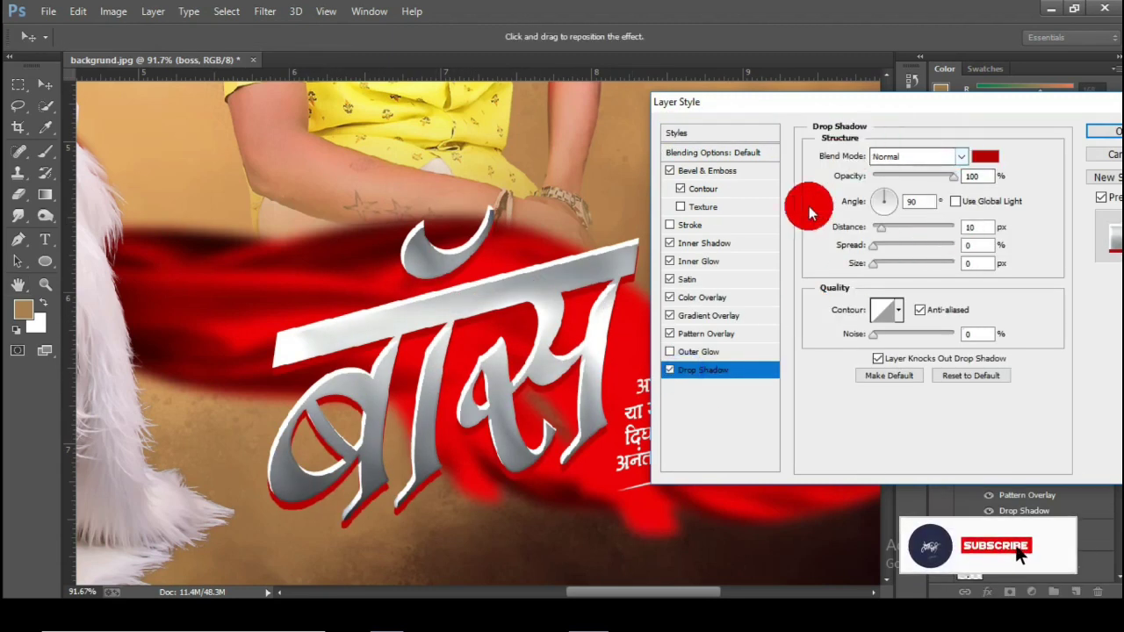
left_click(738, 335)
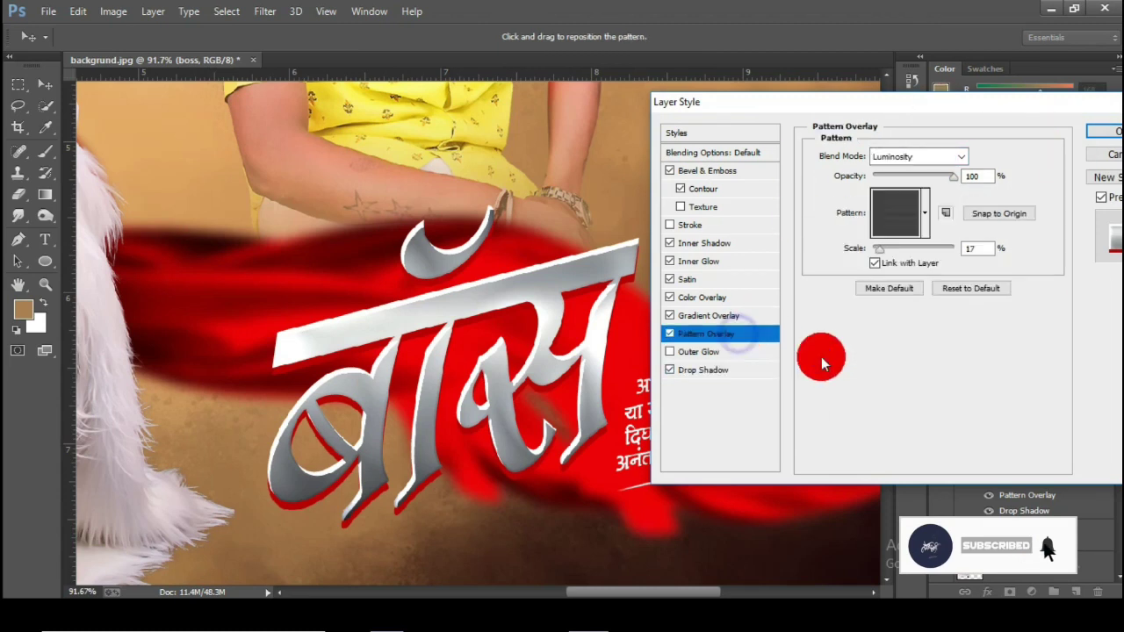
left_click(924, 227)
left_click(891, 258)
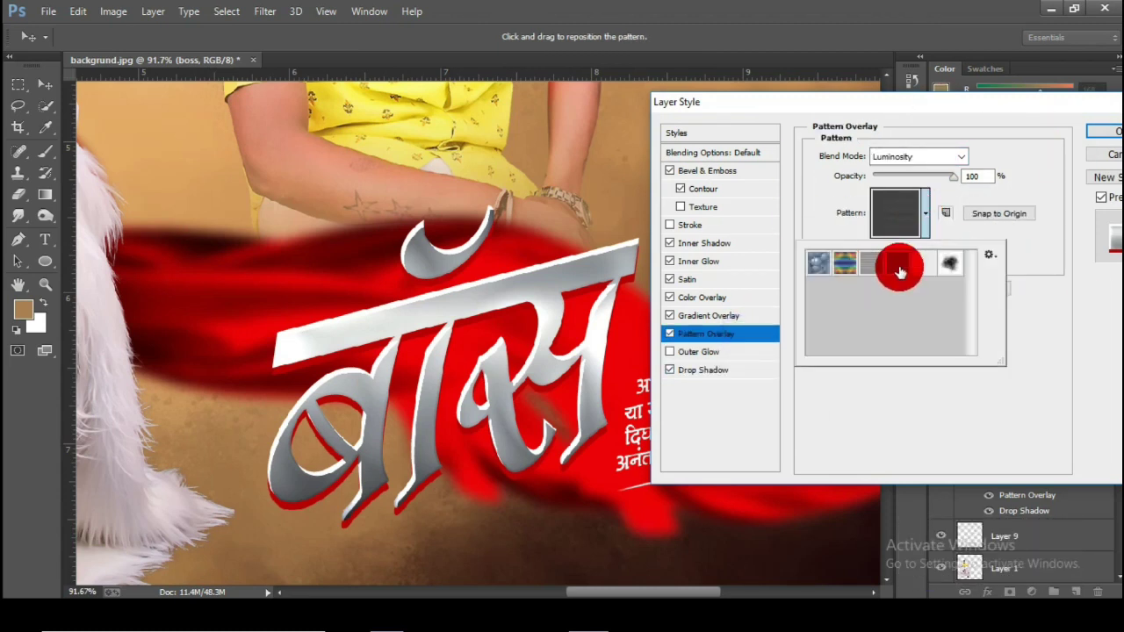
left_click(923, 211)
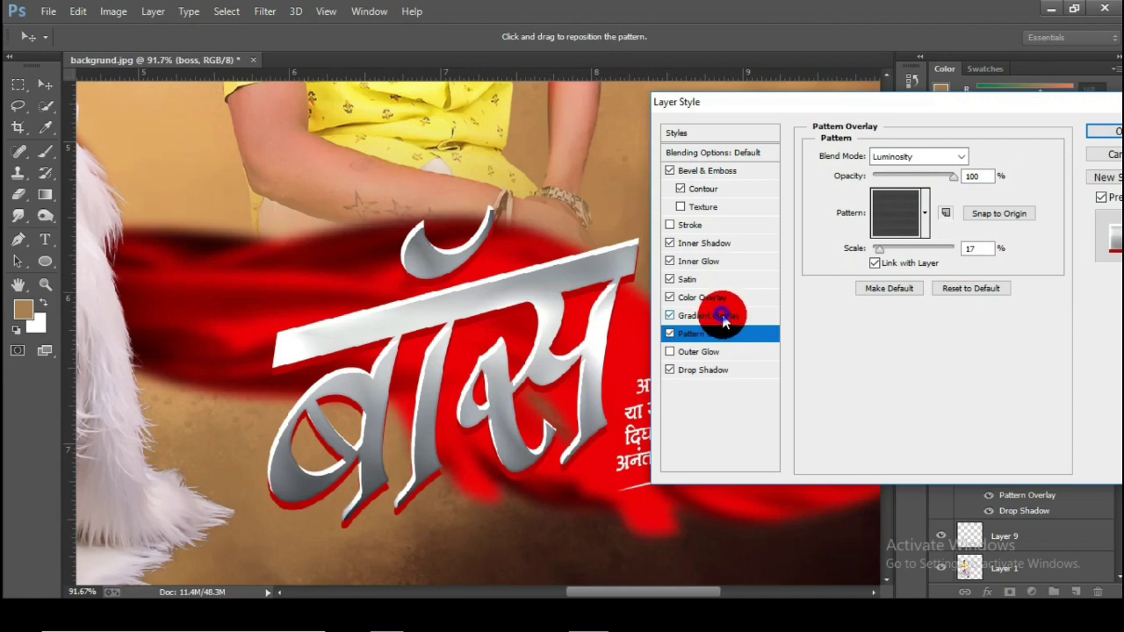
left_click(723, 315)
left_click(969, 200)
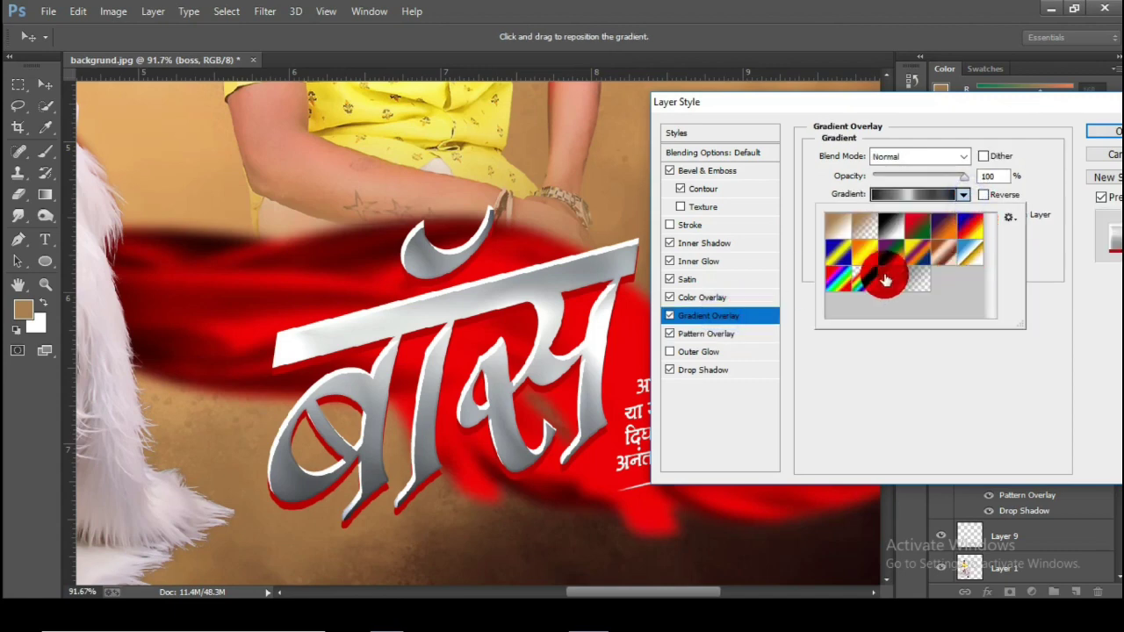
left_click(921, 195)
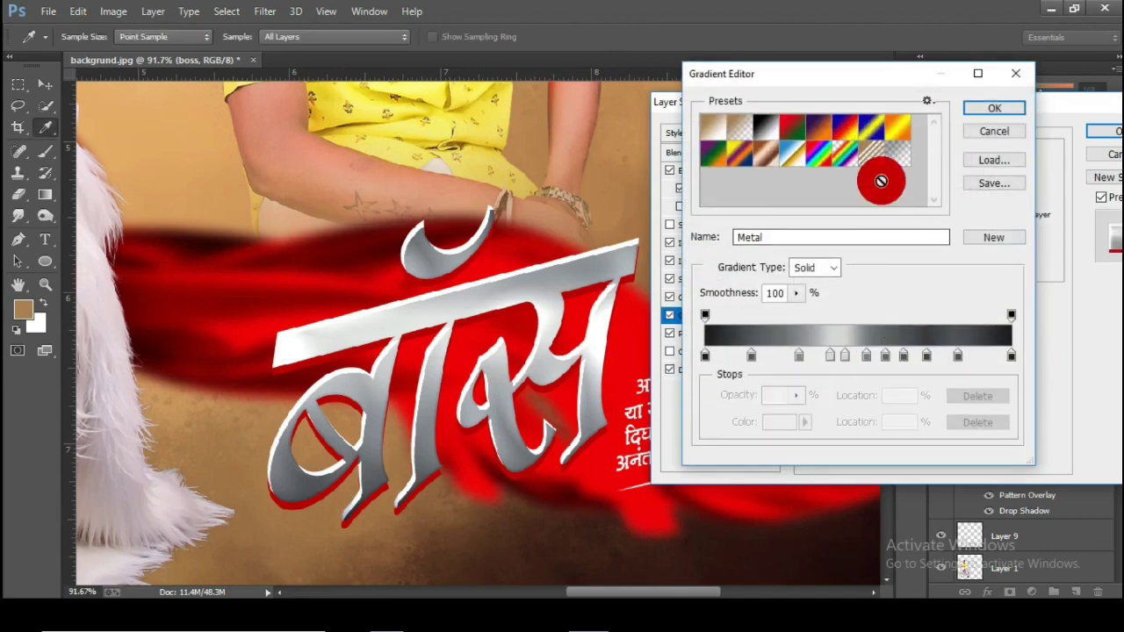
left_click(996, 107)
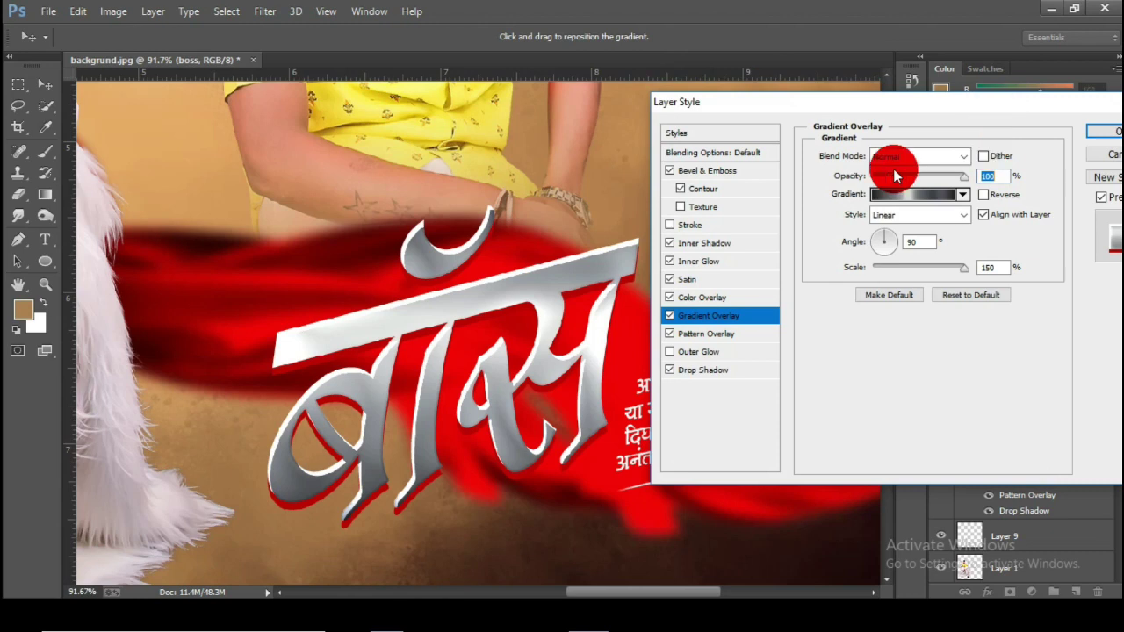
Step: Examine the boss layer's Color Overlay, Satin, Inner Glow, Inner Shadow, Contour and Bevel & Emboss style settings, including the overlay colour
left_click(698, 297)
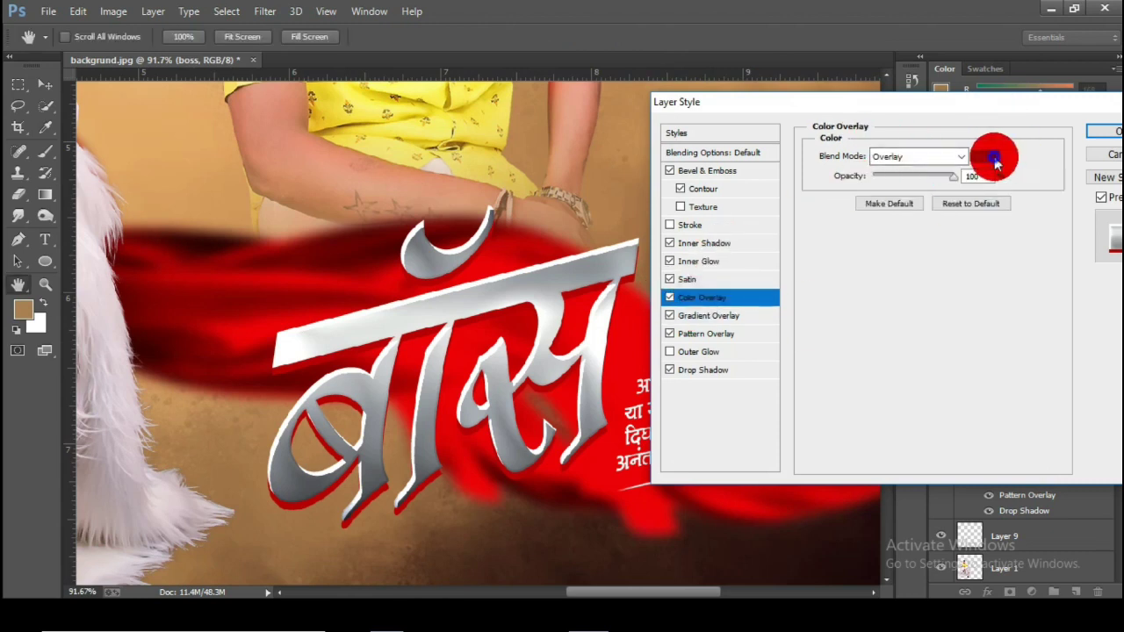
left_click(995, 161)
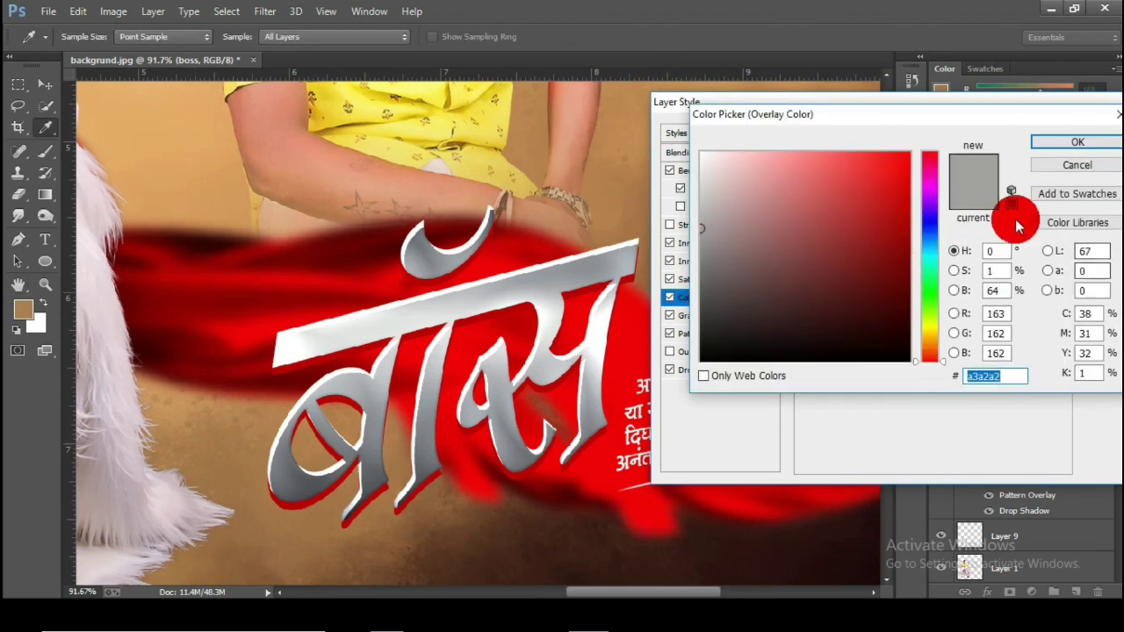
left_click(1078, 142)
left_click(721, 279)
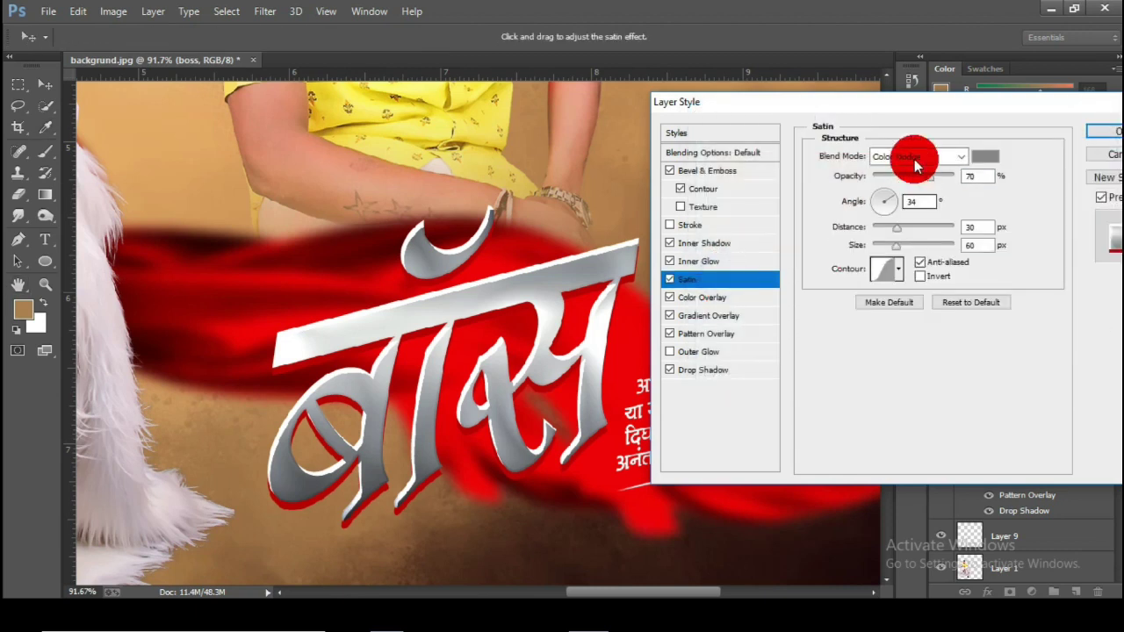
left_click(720, 261)
left_click(706, 245)
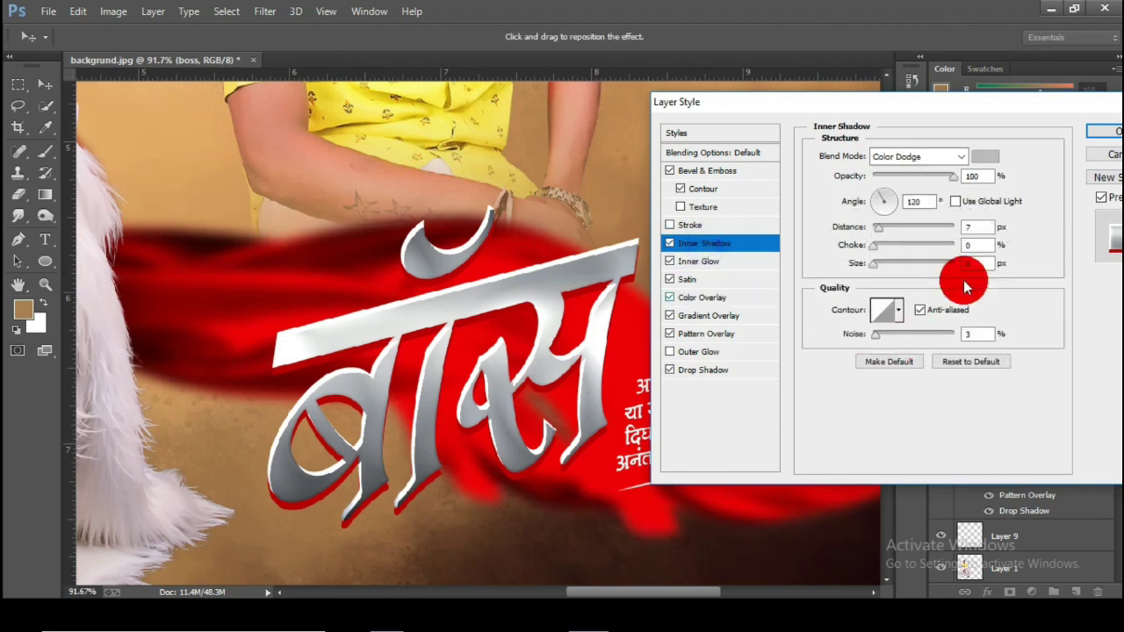
left_click(695, 187)
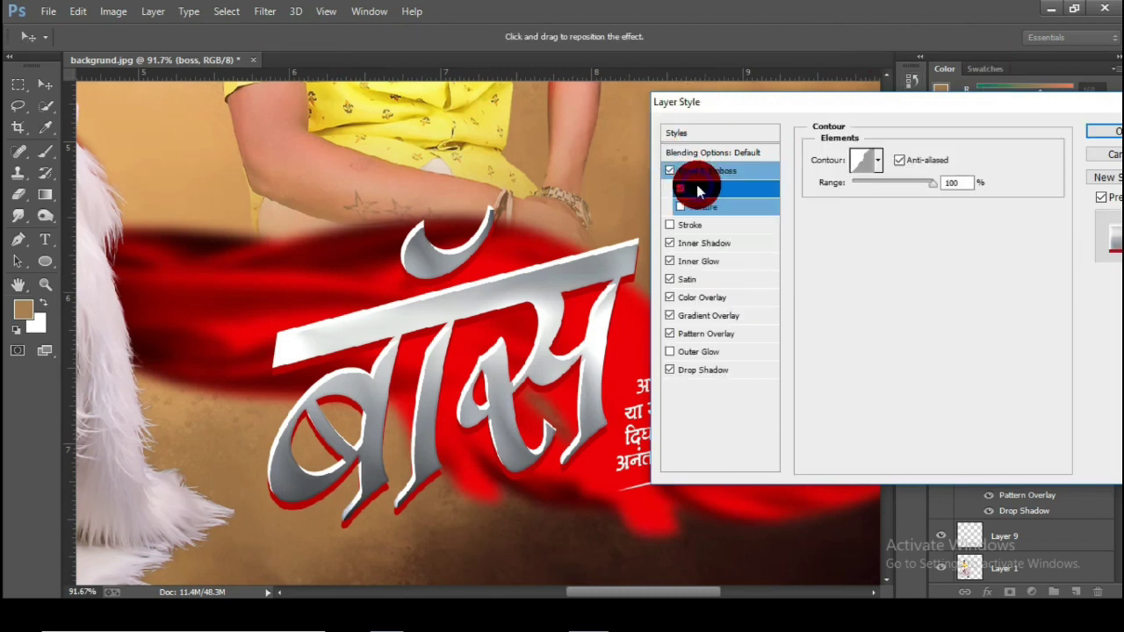
left_click(707, 170)
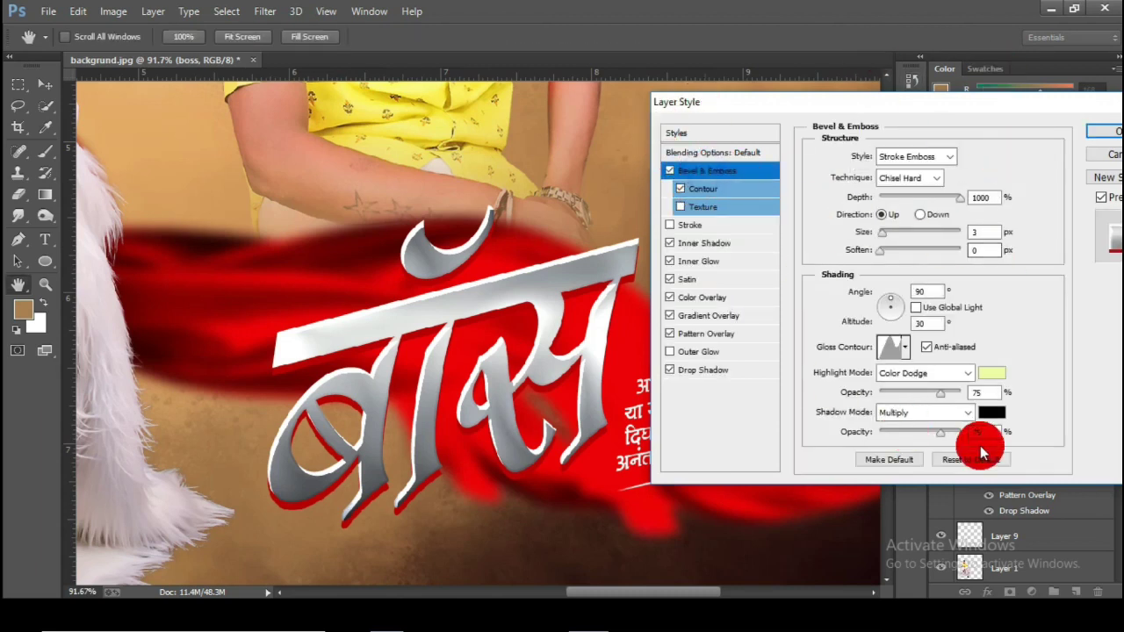
left_click(1092, 137)
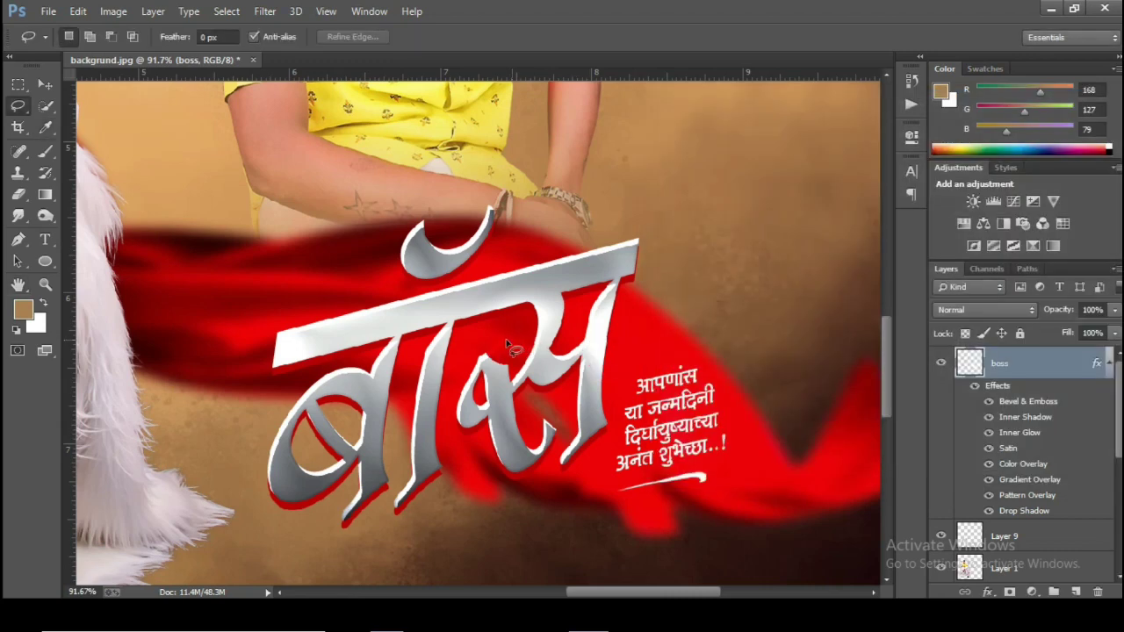
Step: Put the boss layer and Layer 9 together in a new layer group and rename the group as name
key("ctrl+minus")
left_click(1109, 364)
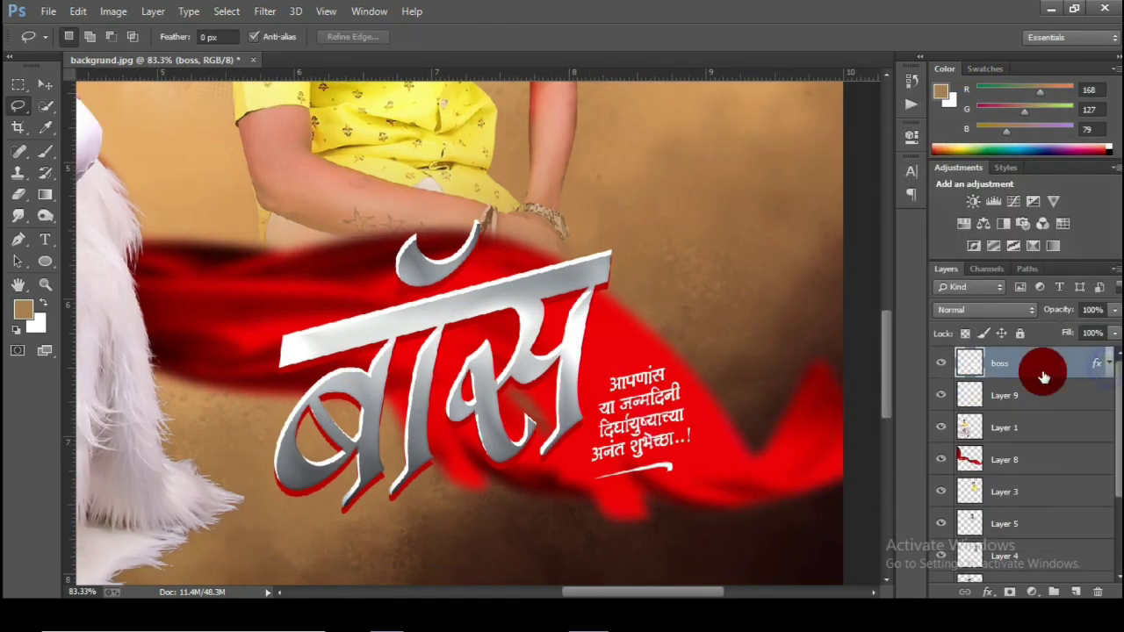
left_click(1010, 395, "ctrl")
left_click(965, 592)
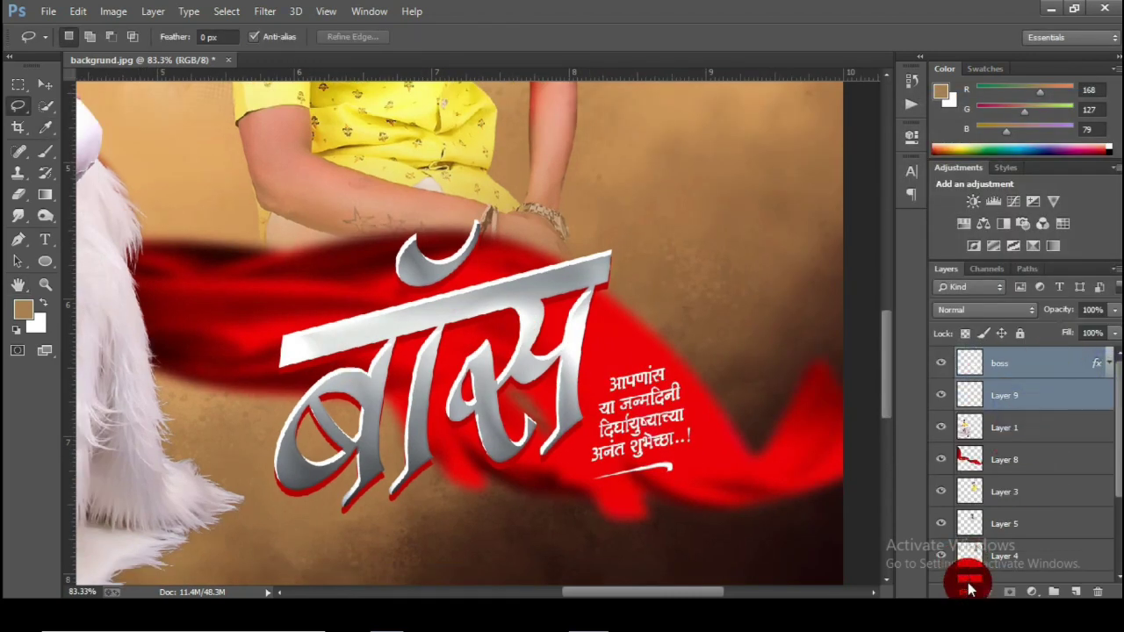
left_click(1053, 592)
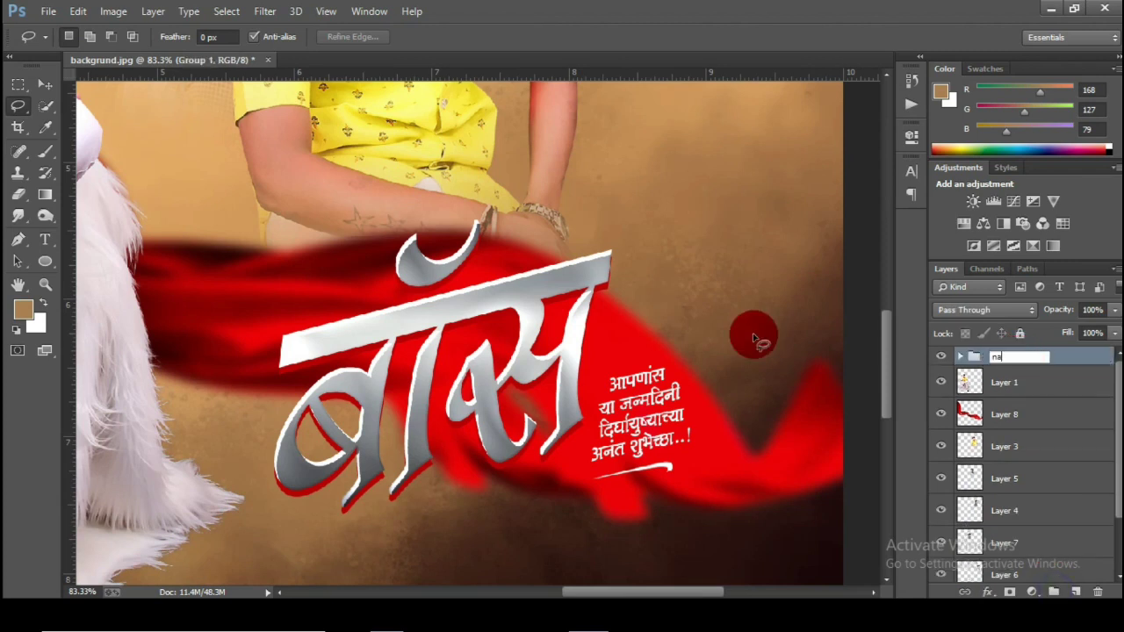
type("name")
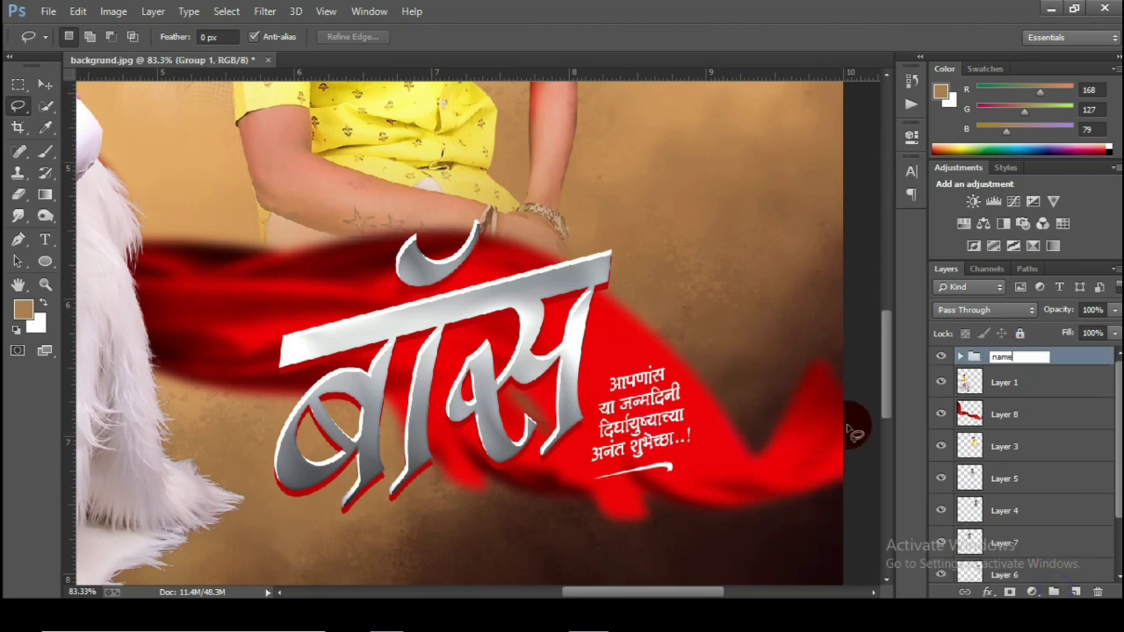
Step: Open the box 2 image and copy its two framed portraits into the poster document as a new layer
left_click(45, 284)
key("ctrl+0")
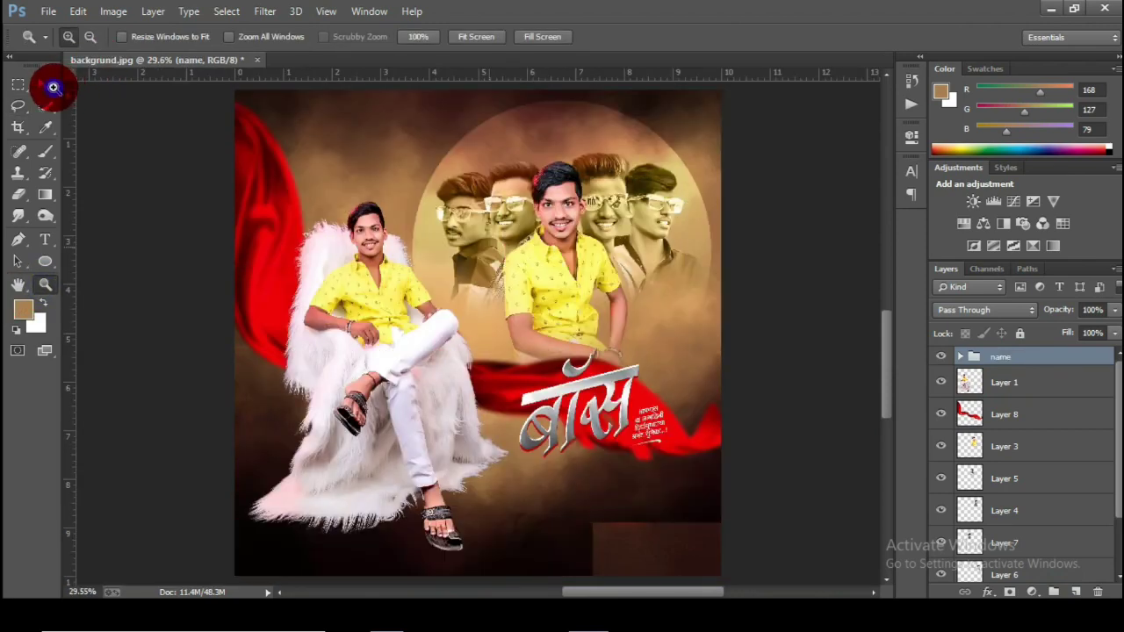
left_click(51, 86)
left_click(569, 346)
scroll(569, 347, "down", 3)
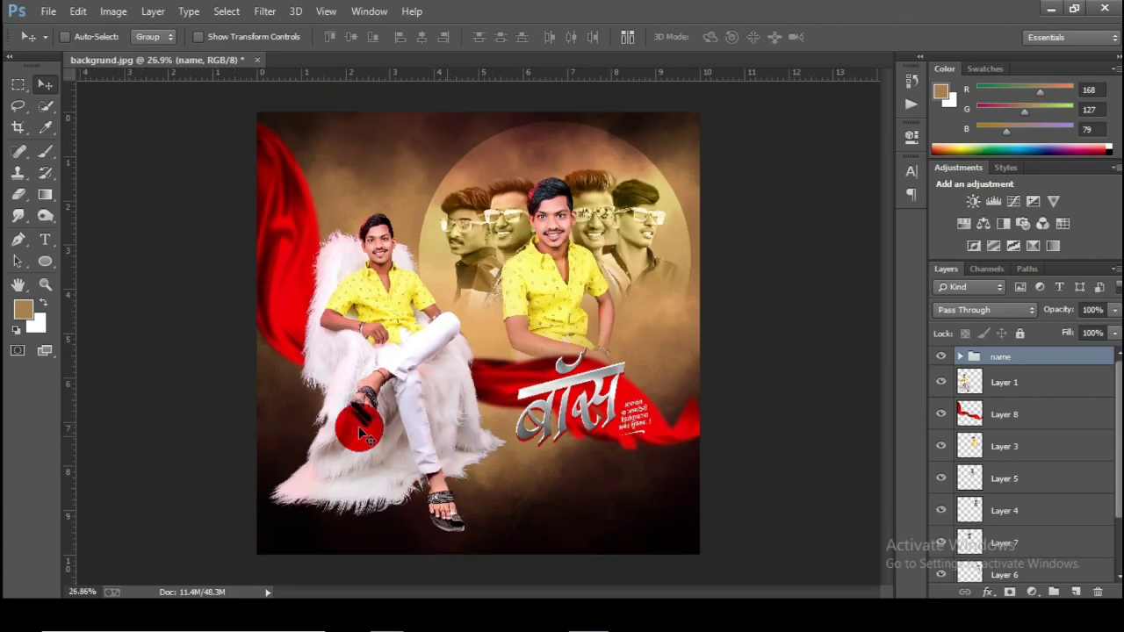
left_click(51, 10)
left_click(44, 41)
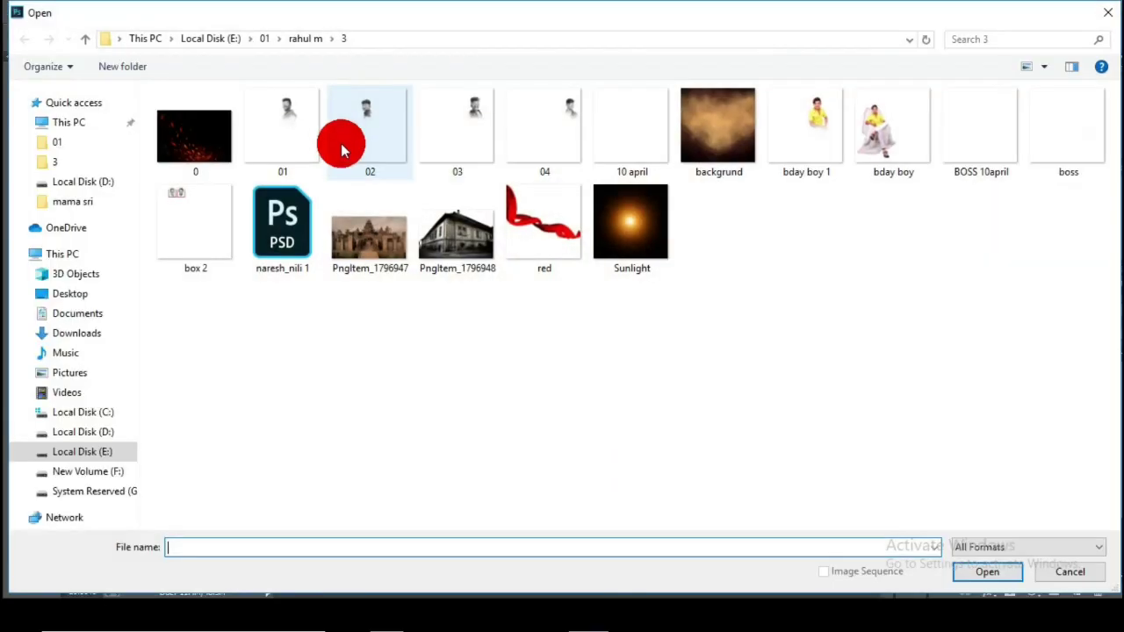
double_click(196, 207)
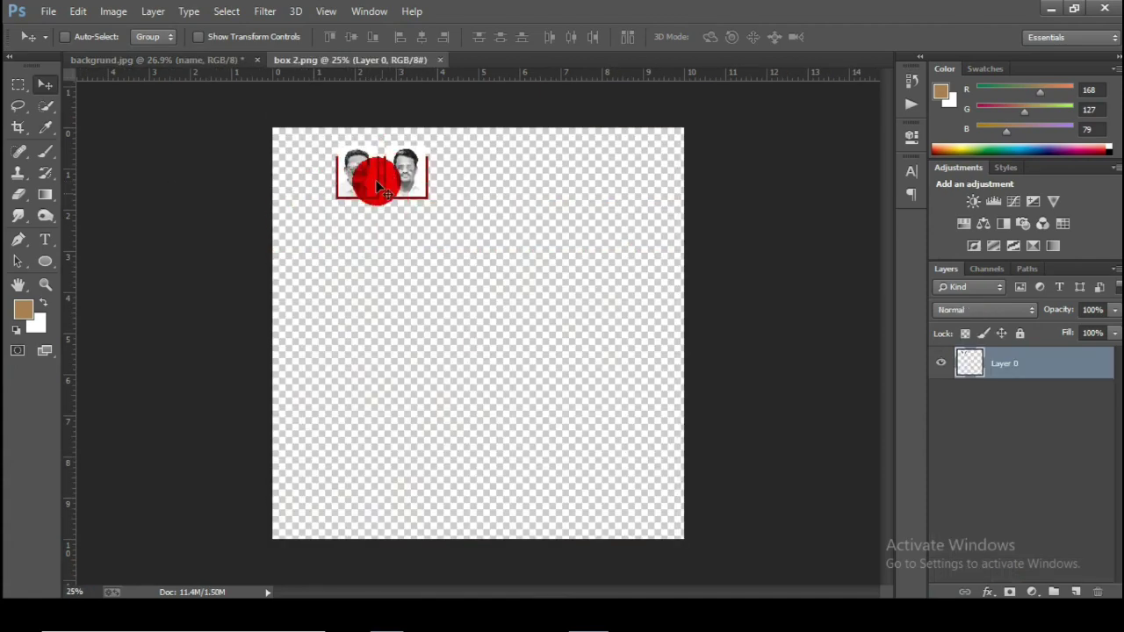
left_click_drag(378, 186, 362, 146)
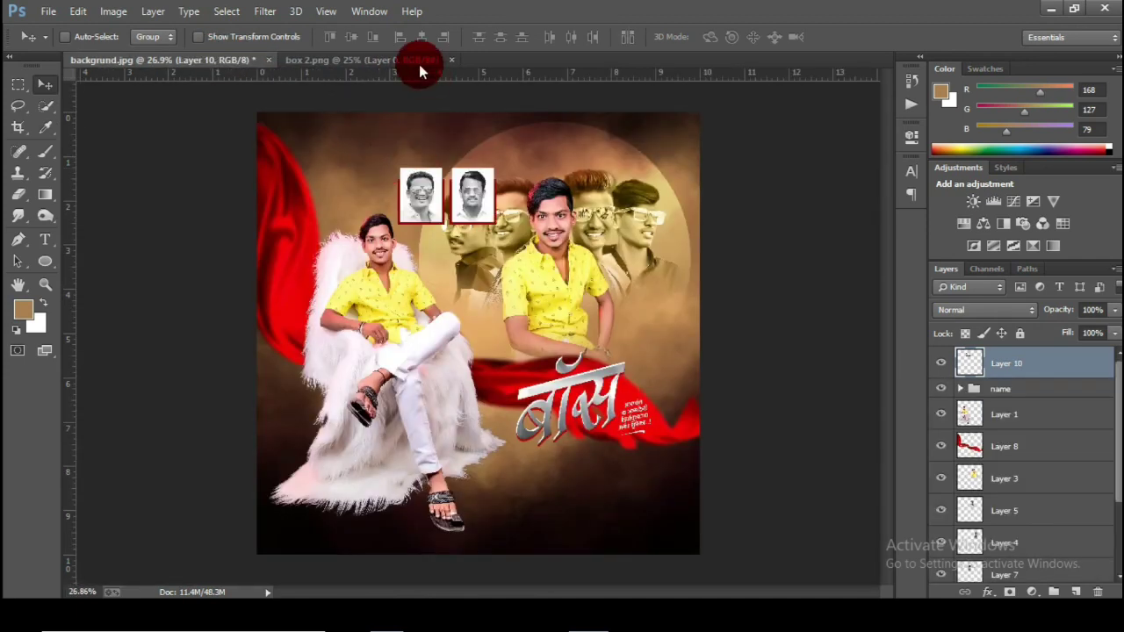
Step: Position the two framed portraits in the poster's upper-left area, between the red ribbon and the glowing circle
left_click_drag(439, 185, 360, 143)
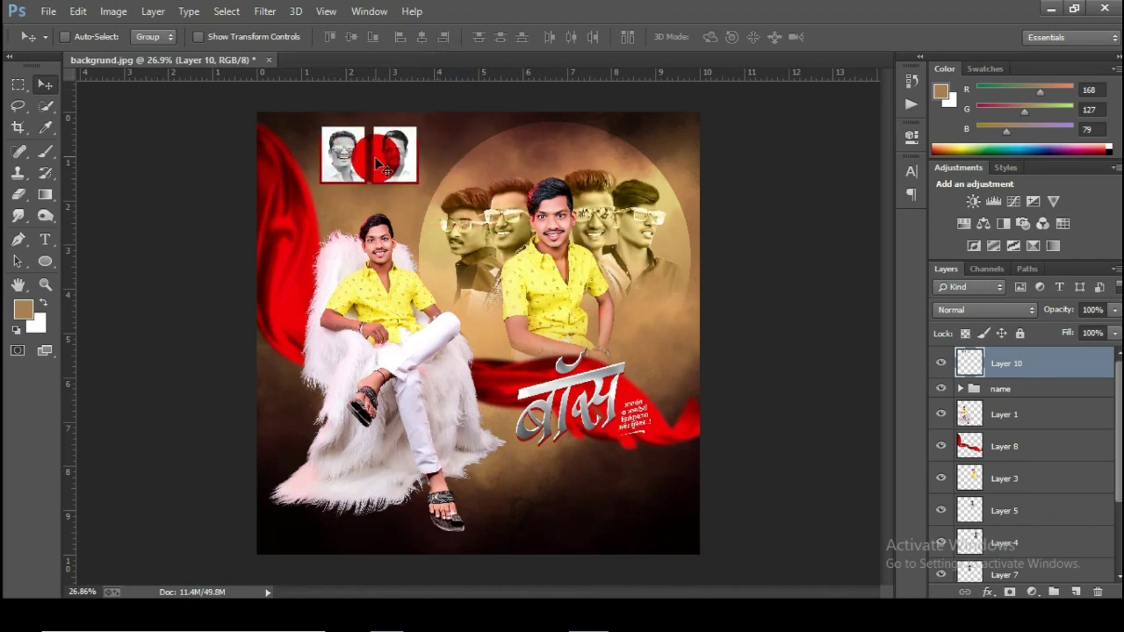
left_click_drag(376, 164, 374, 156)
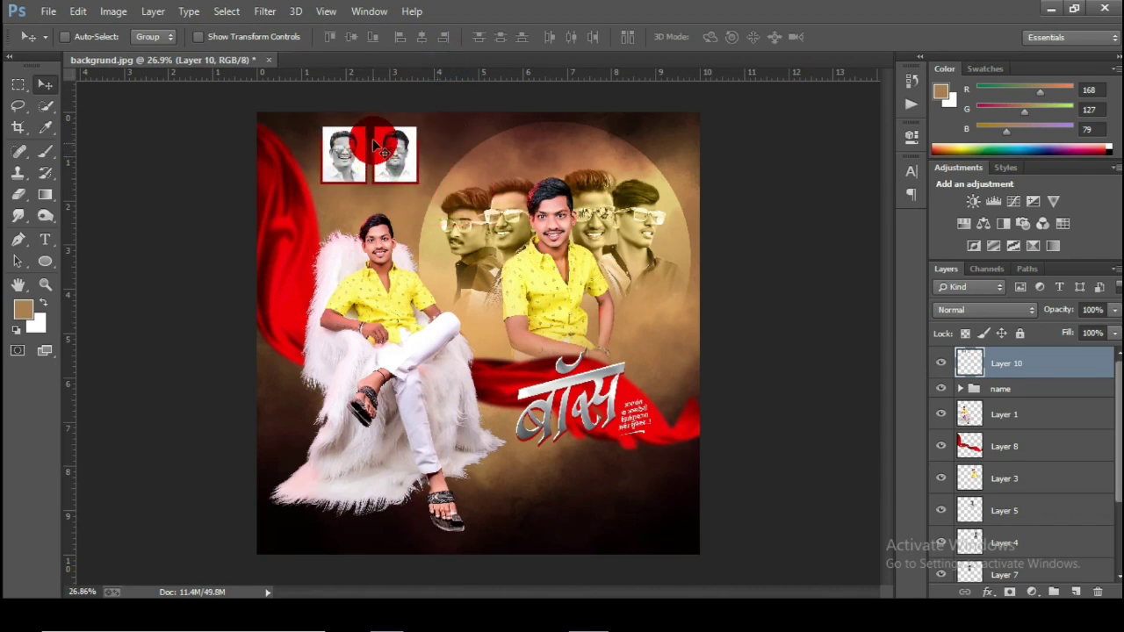
scroll(378, 219, "down", 1)
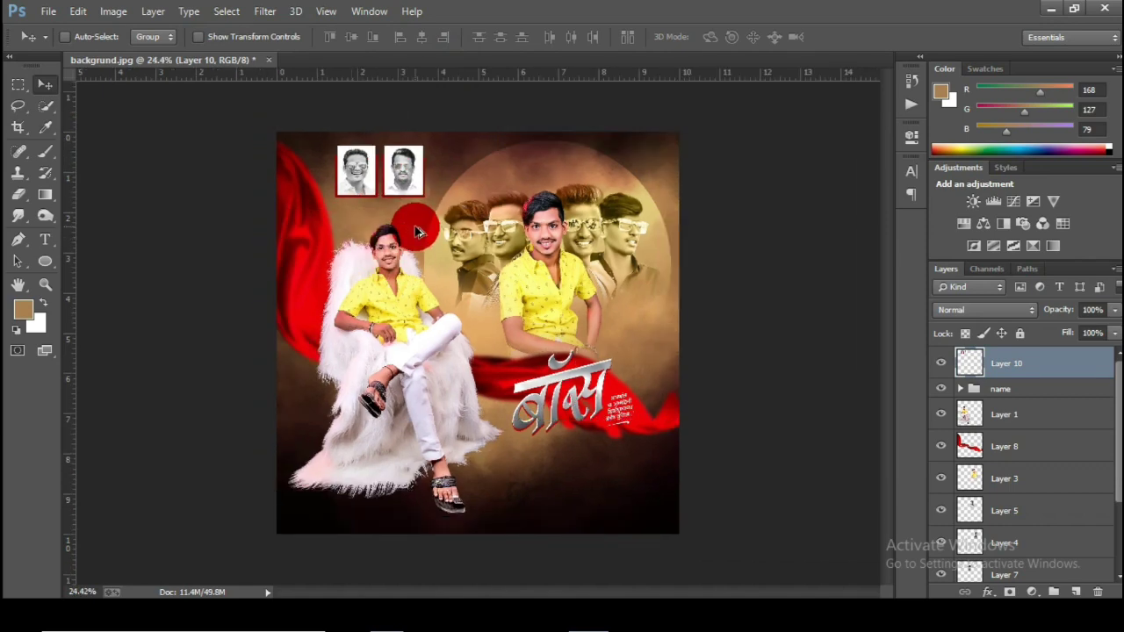
scroll(415, 227, "up", 1)
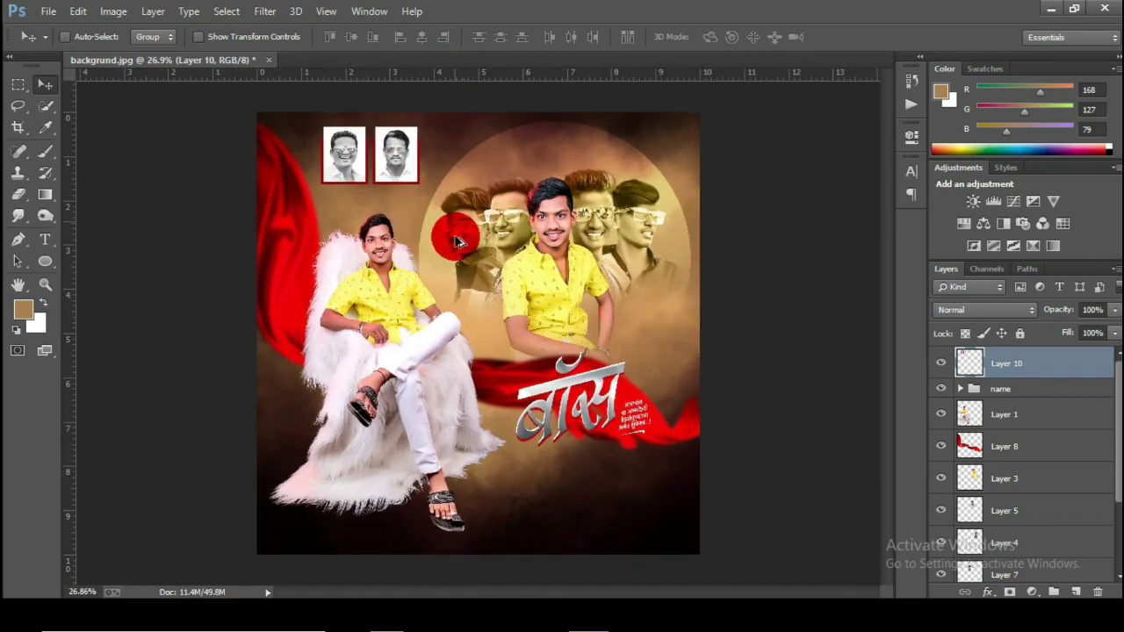
Step: Open Sunlight.jpg, copy the glow into the poster as a new top layer and set its blend mode to Screen
left_click(48, 11)
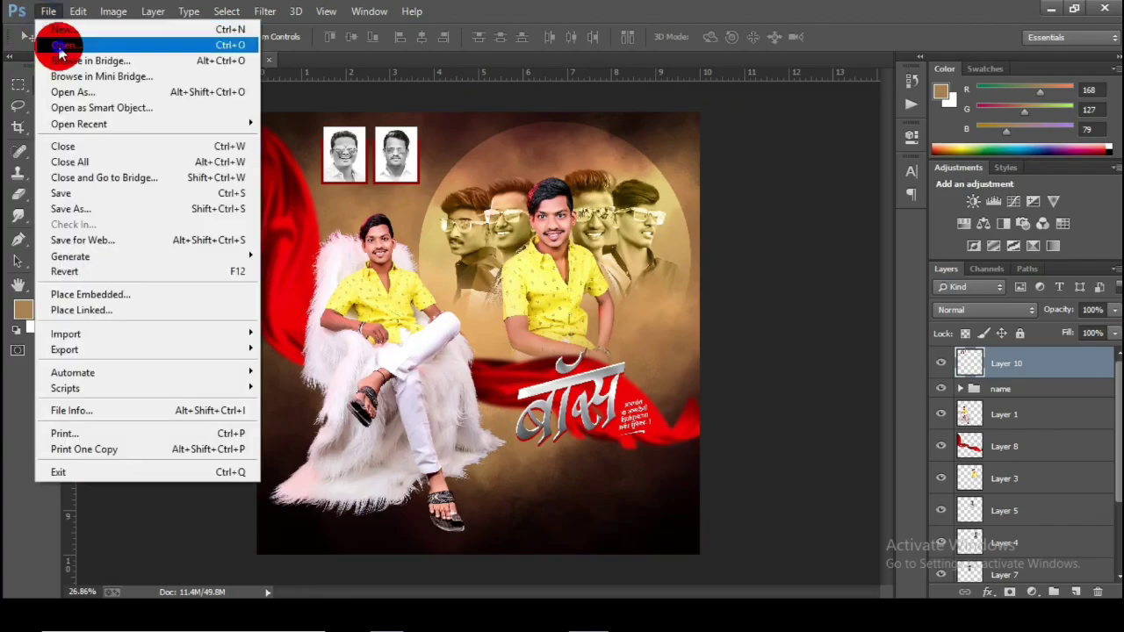
left_click(58, 46)
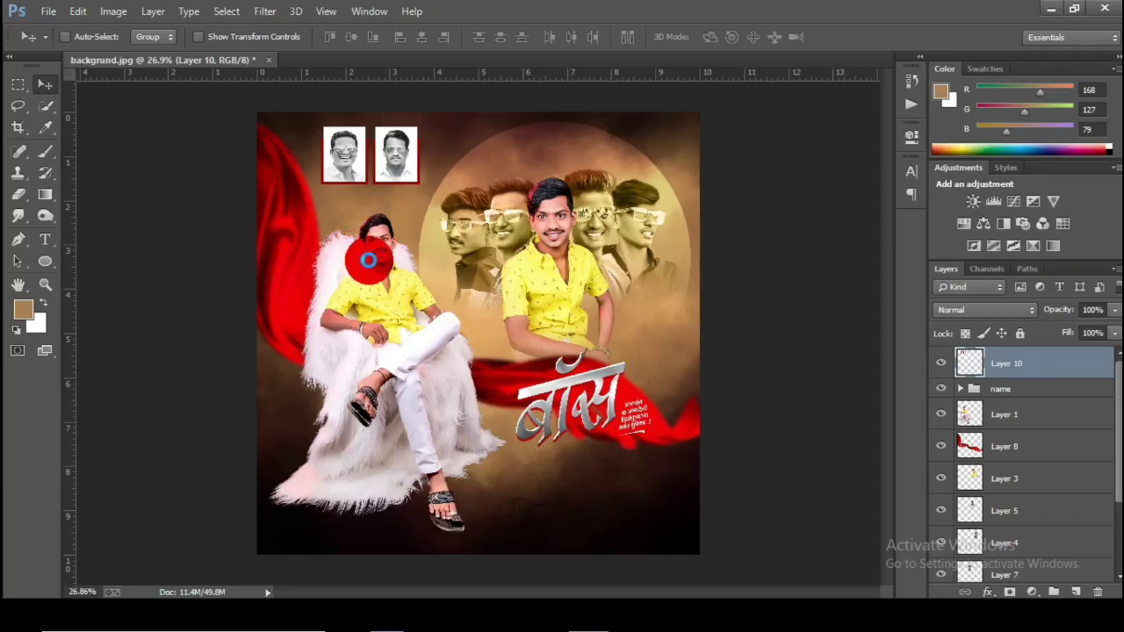
left_click_drag(494, 235, 481, 151)
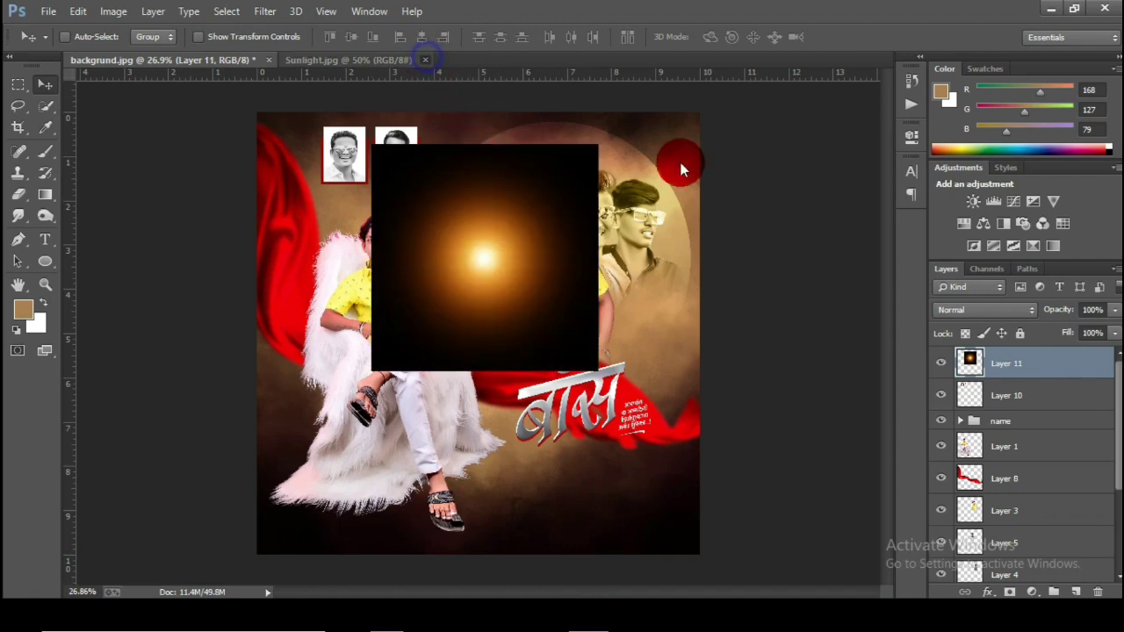
left_click(1006, 309)
left_click(946, 139)
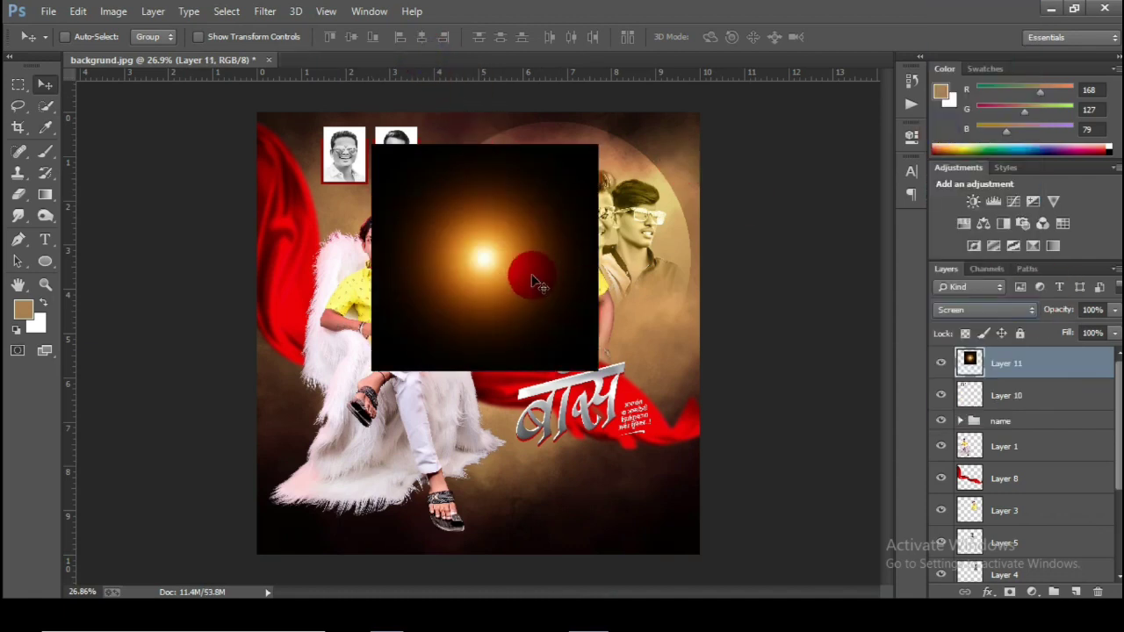
Step: Scale down the sunlight glow on Layer 11 and place it at the seated man's raised knee
left_click_drag(466, 326, 459, 334)
key("ctrl+t")
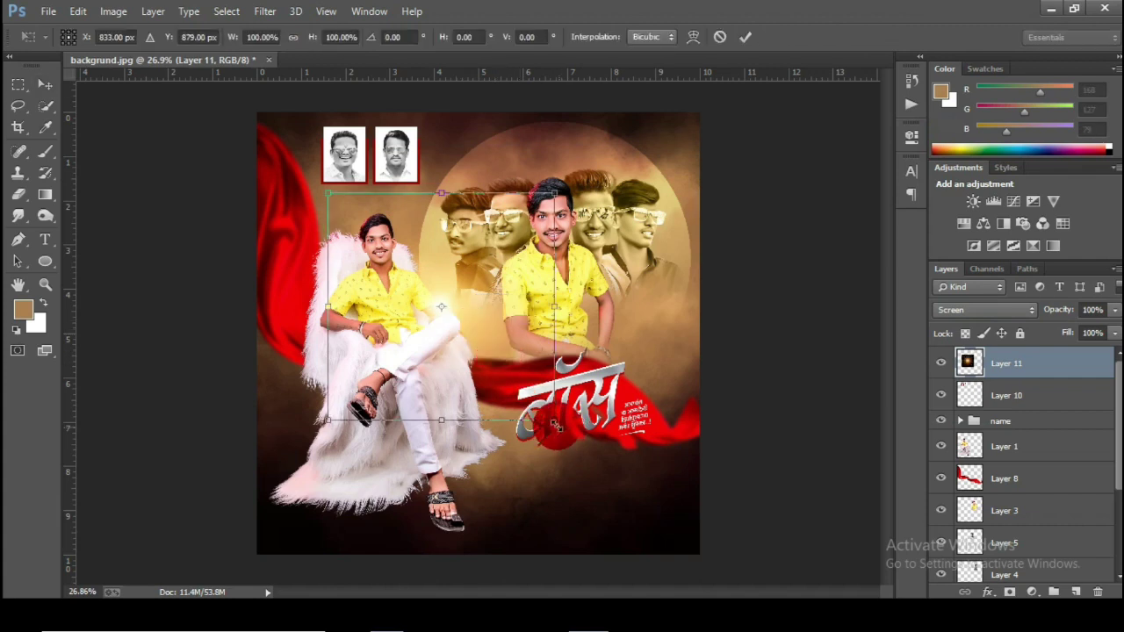
left_click_drag(555, 424, 512, 361)
left_click(745, 38)
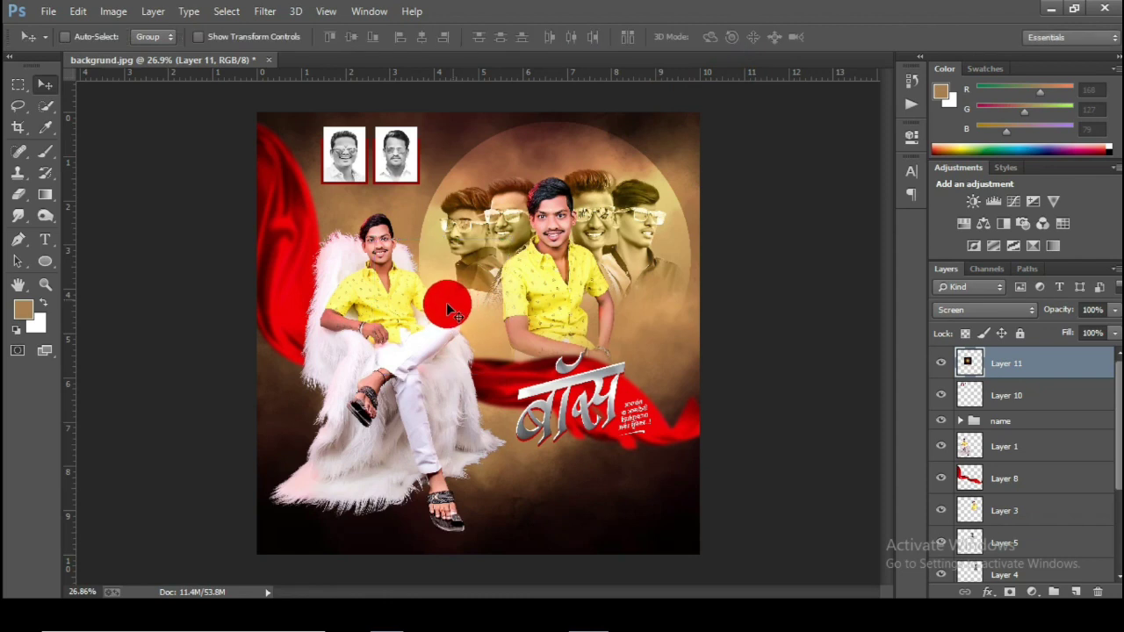
left_click_drag(449, 312, 447, 319)
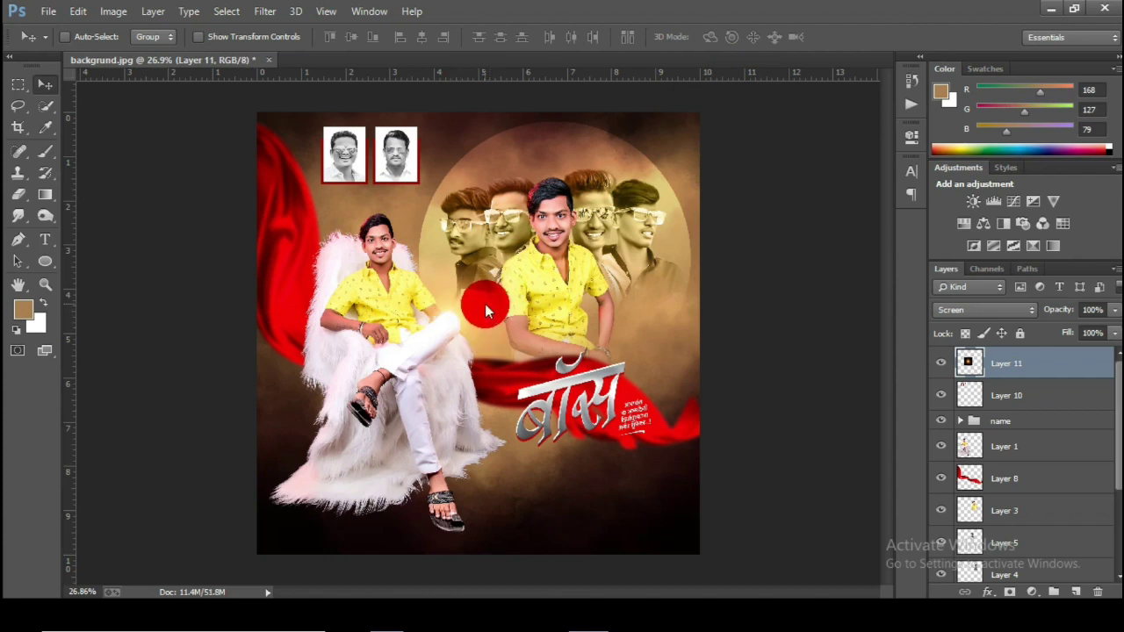
left_click_drag(484, 302, 485, 295)
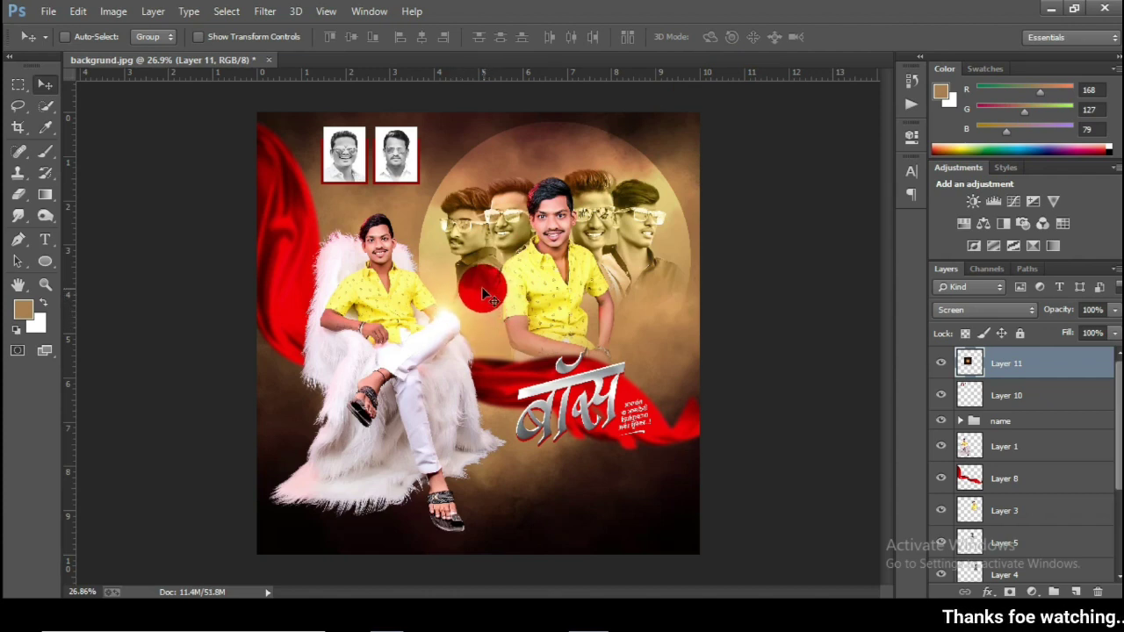
Step: Try nudging Layer 3 and its linked portraits in the circle slightly to the right, and move them back
left_click(1002, 450)
left_click(996, 510)
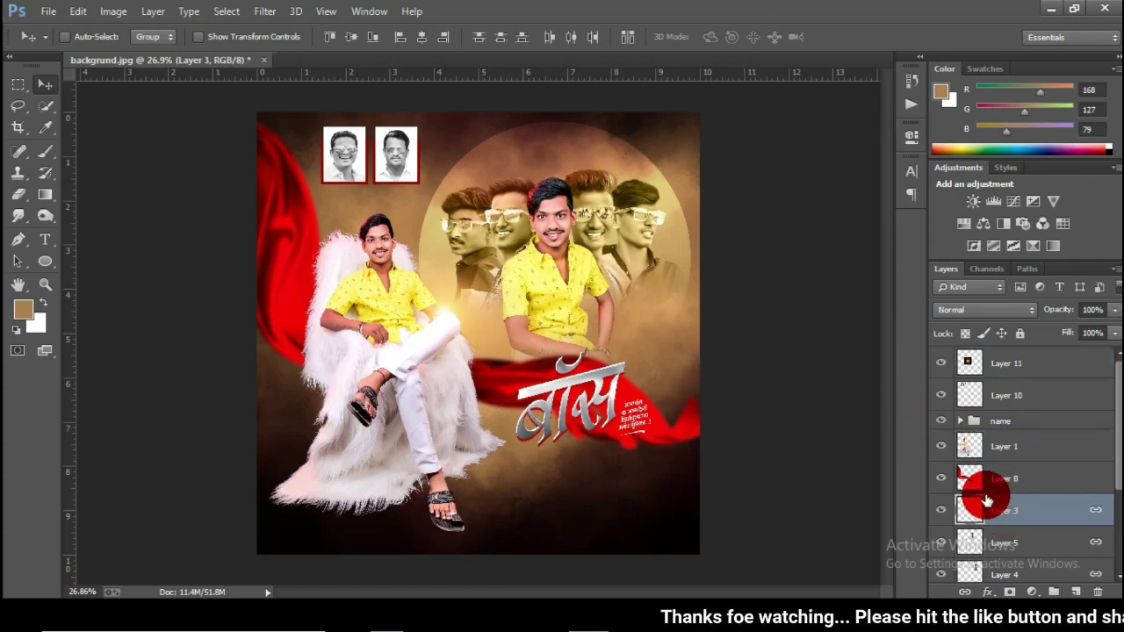
key("shift+Right")
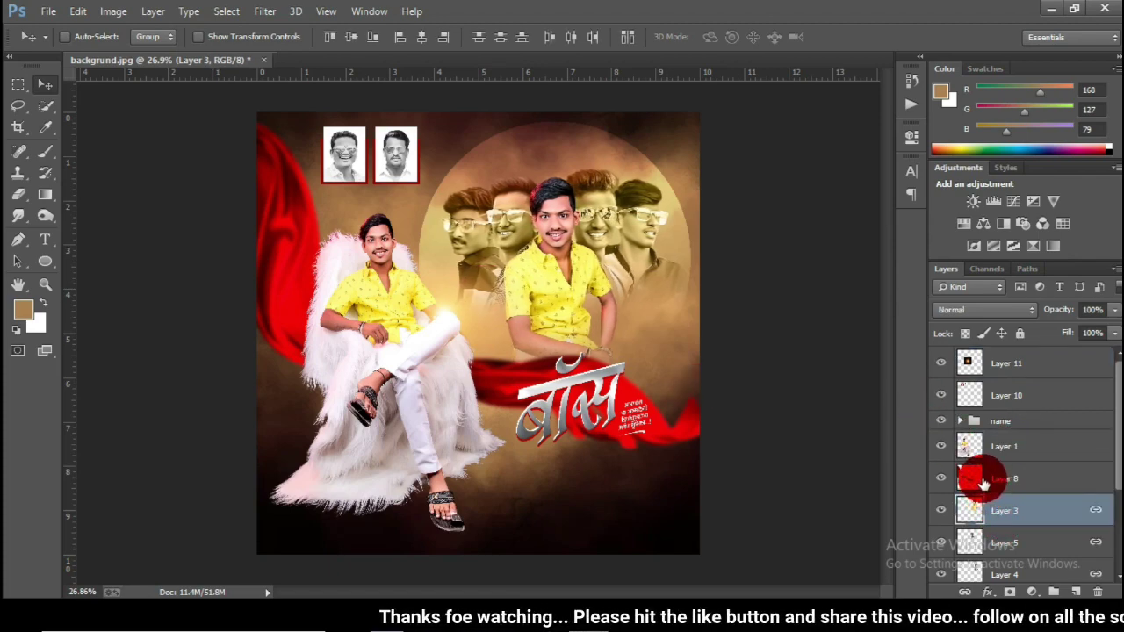
key("shift+Left")
key("shift+Left")
key("shift+Left")
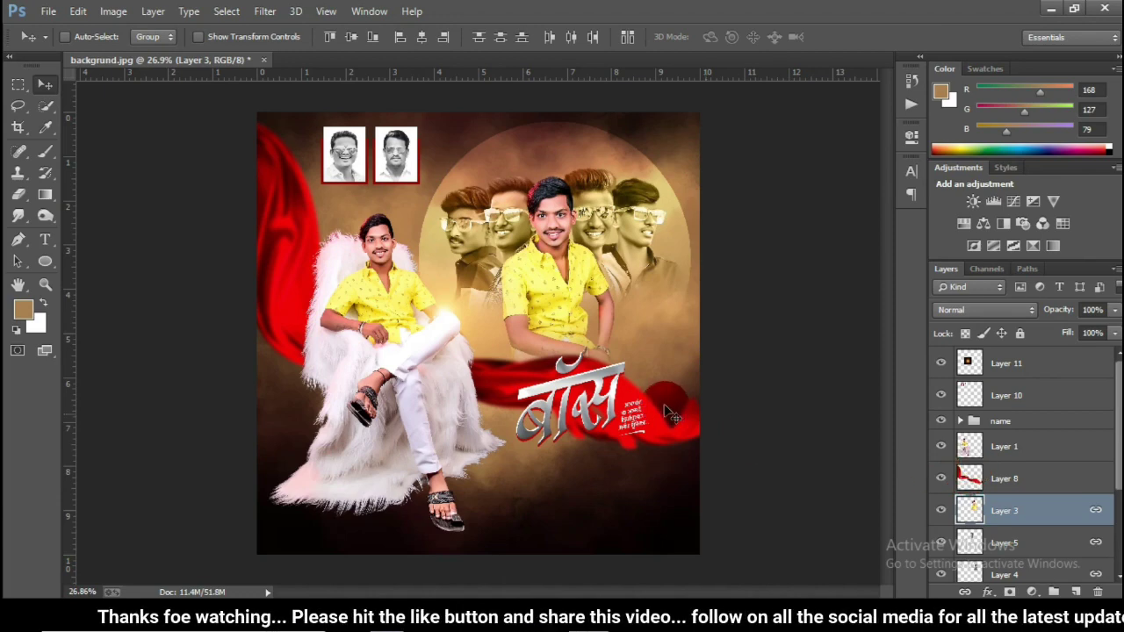
Step: Make Layer 2 the active layer in the poster and open the fire sparks image 0.jpg
scroll(973, 539, "down", 3)
left_click(1035, 531)
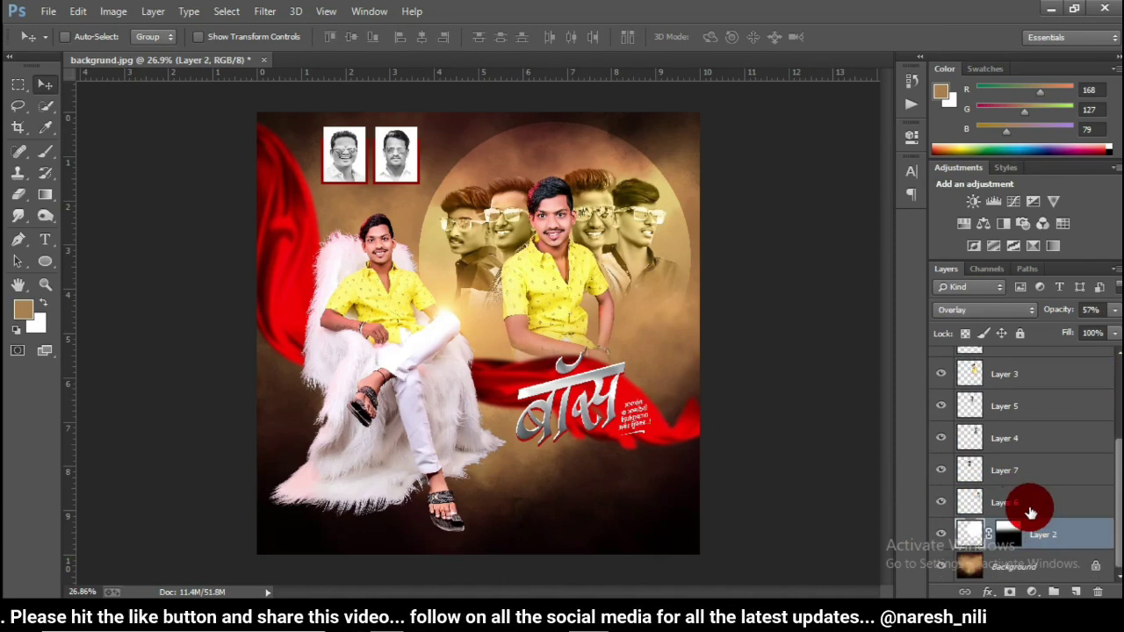
scroll(512, 346, "down", 1)
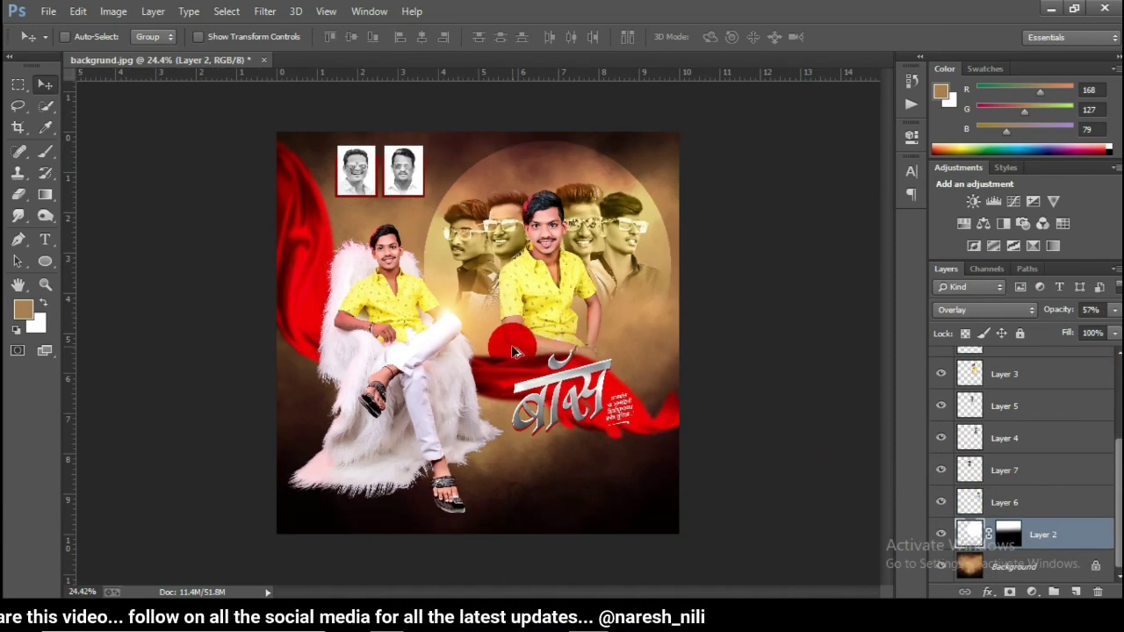
left_click(48, 10)
left_click(66, 45)
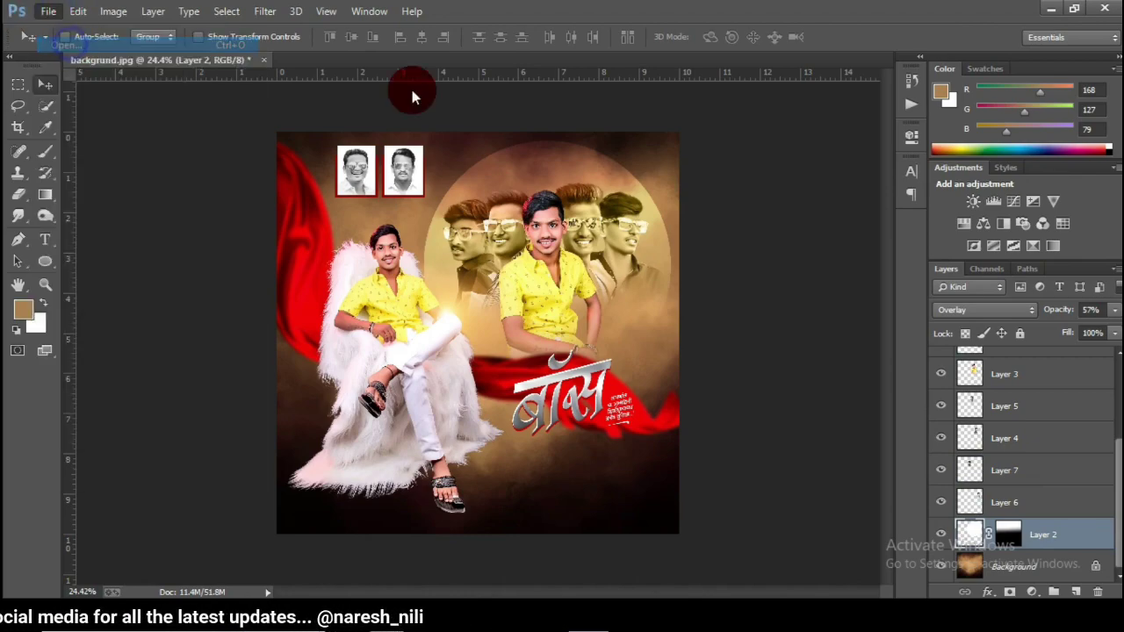
double_click(194, 138)
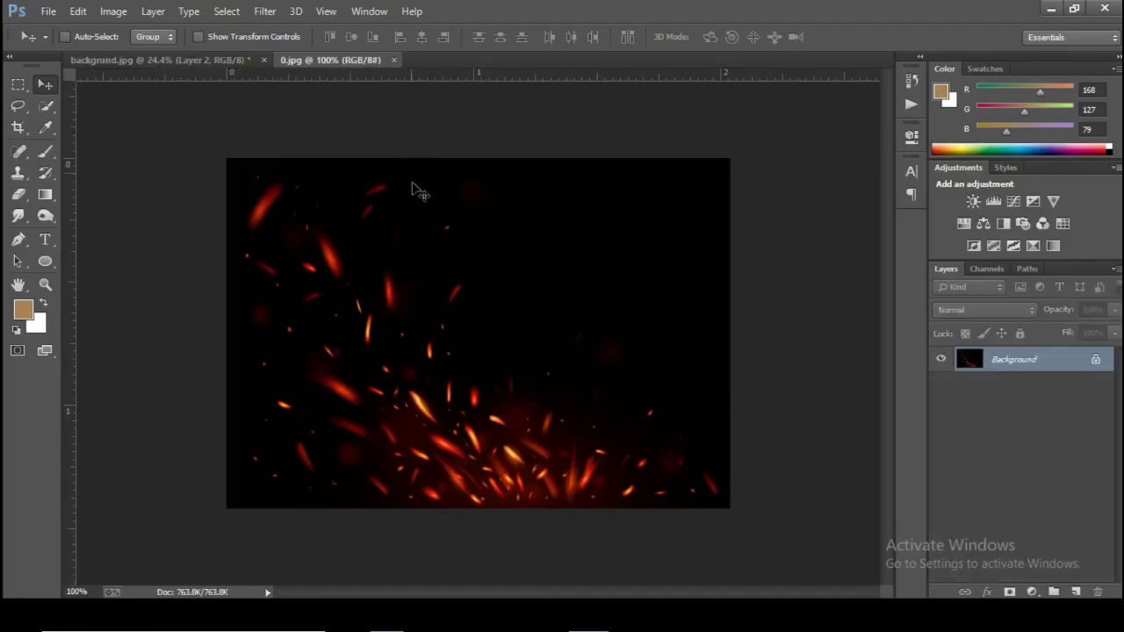
Step: Copy the fire sparks image into the poster as the top layer, close 0.jpg, and set the layer's blend mode to Screen
left_click_drag(342, 189, 474, 237)
left_click(399, 59)
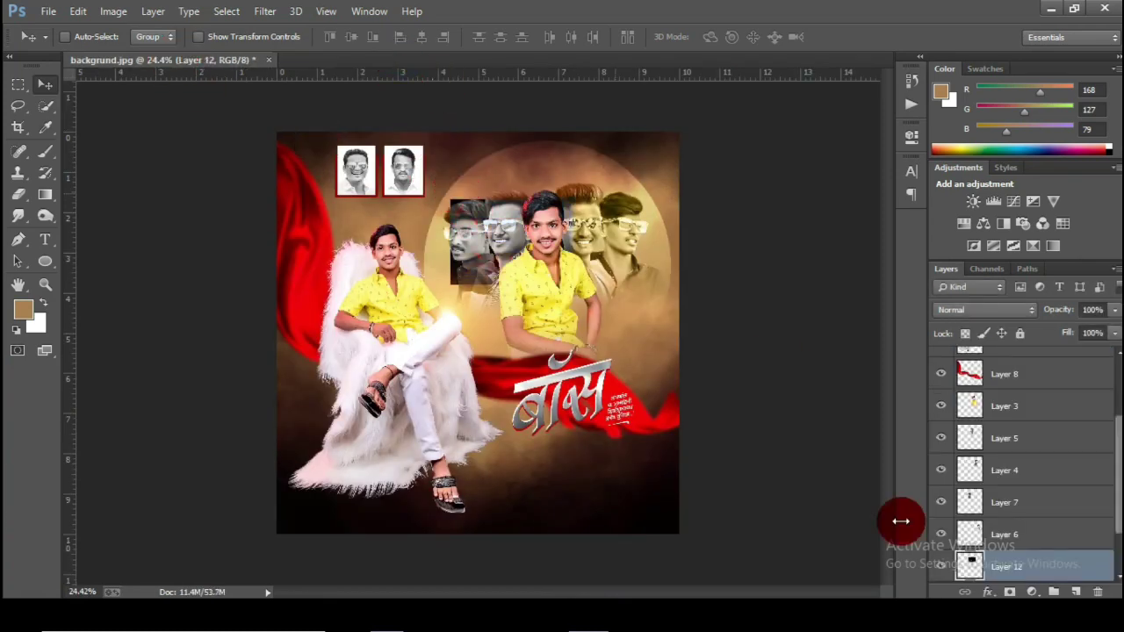
left_click_drag(1032, 556, 1004, 394)
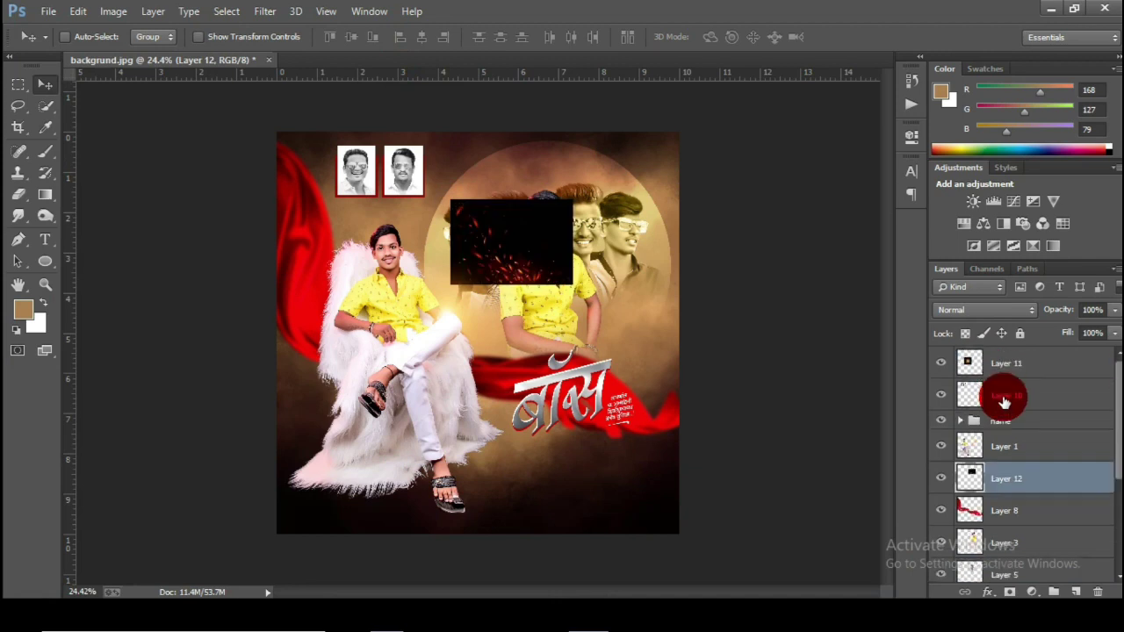
left_click_drag(1004, 472, 962, 312)
left_click(962, 312)
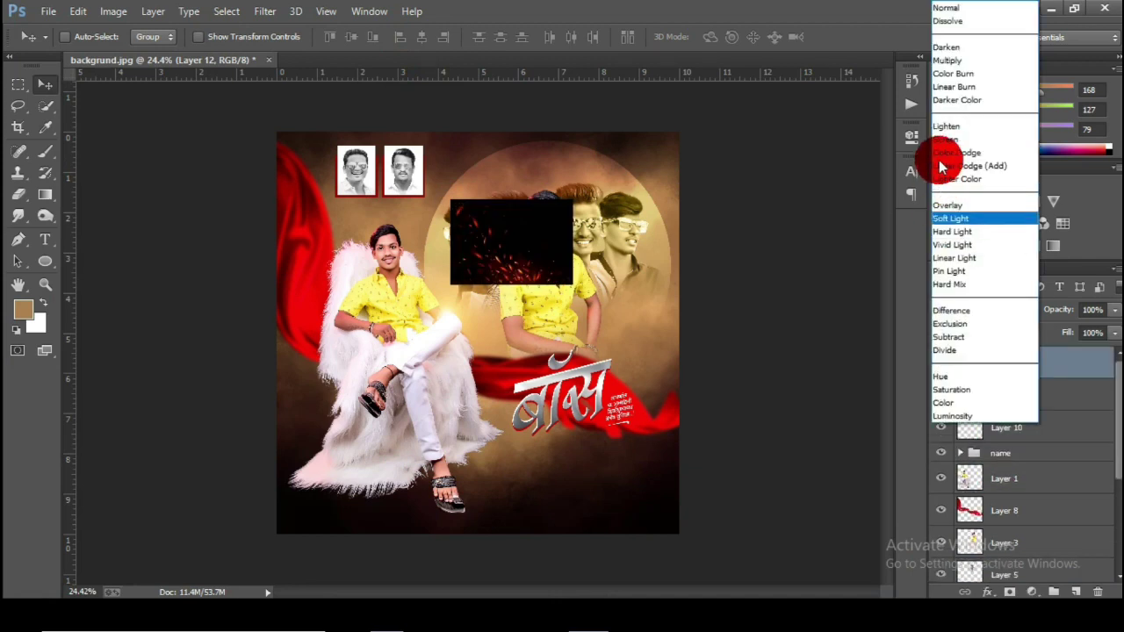
left_click(940, 138)
Step: Scale the sparks on Layer 12 to 200% and move them to the lower part of the poster
key("ctrl+t")
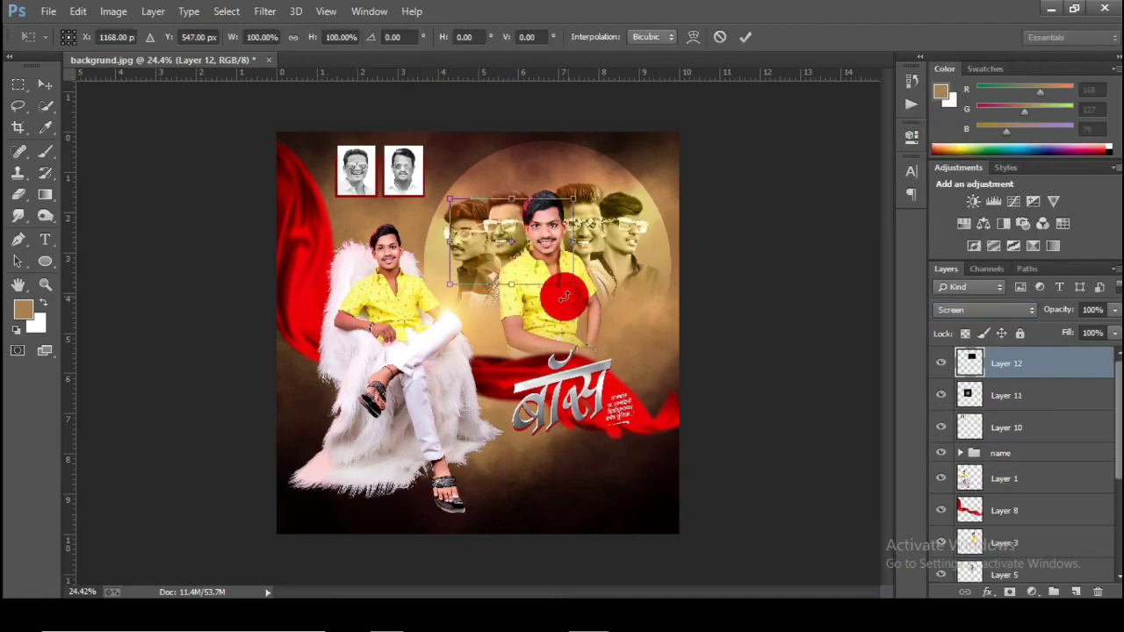
left_click_drag(568, 284, 635, 327)
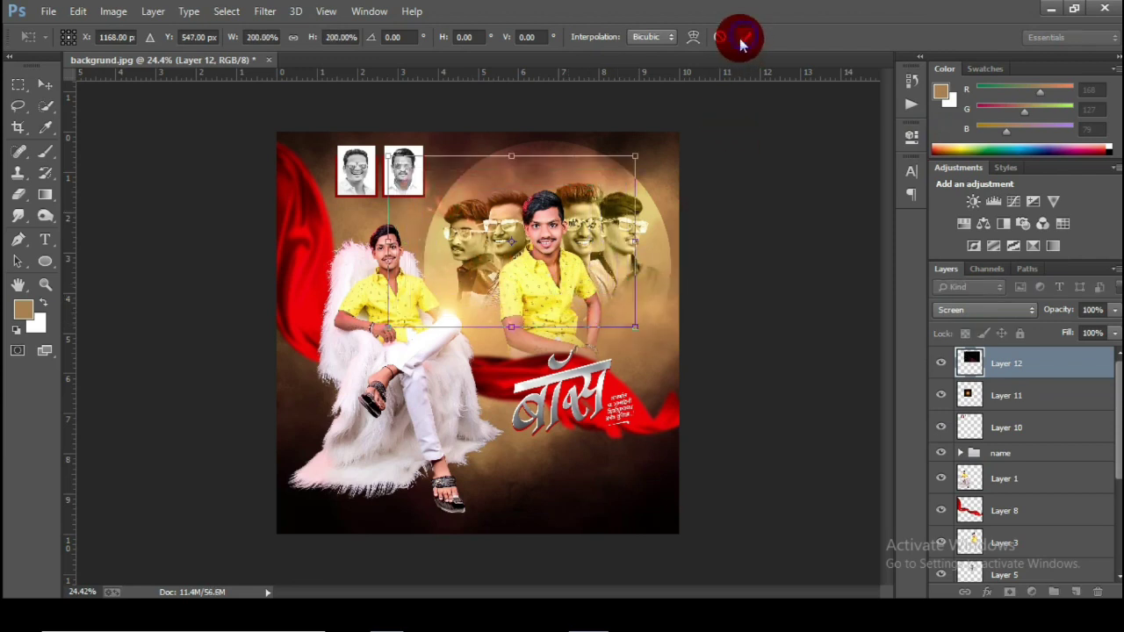
left_click(740, 44)
left_click_drag(605, 214, 615, 442)
Step: Transform the sparks to about 144% size with a -24.95° rotation and place them along the poster's lower-right edge
key("ctrl+t")
left_click_drag(712, 421, 691, 541)
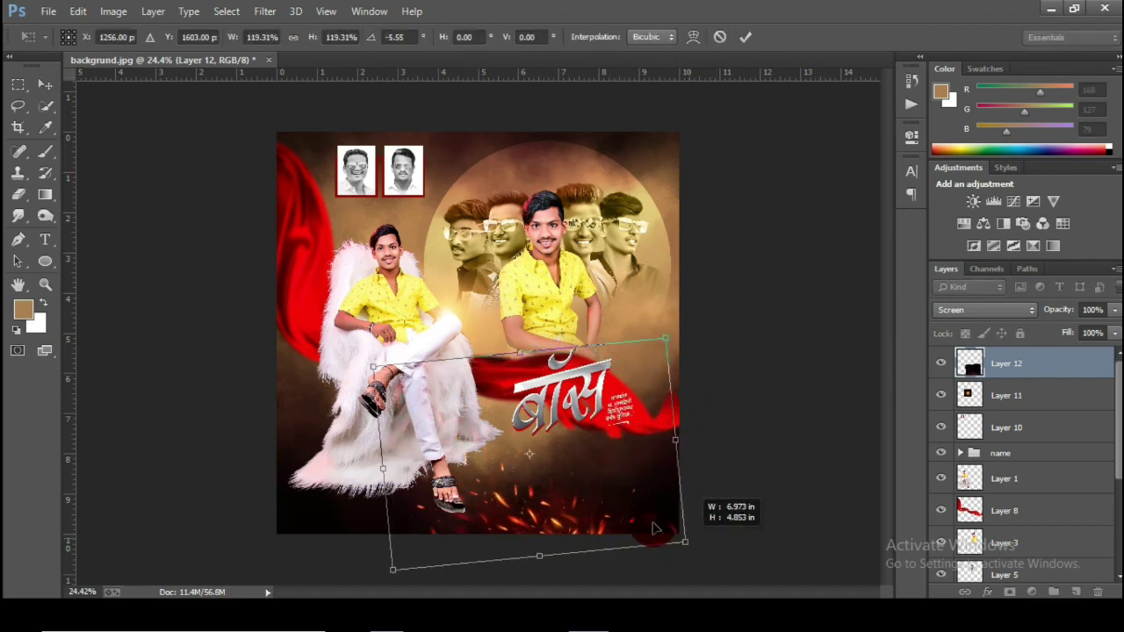
left_click_drag(594, 510, 639, 537)
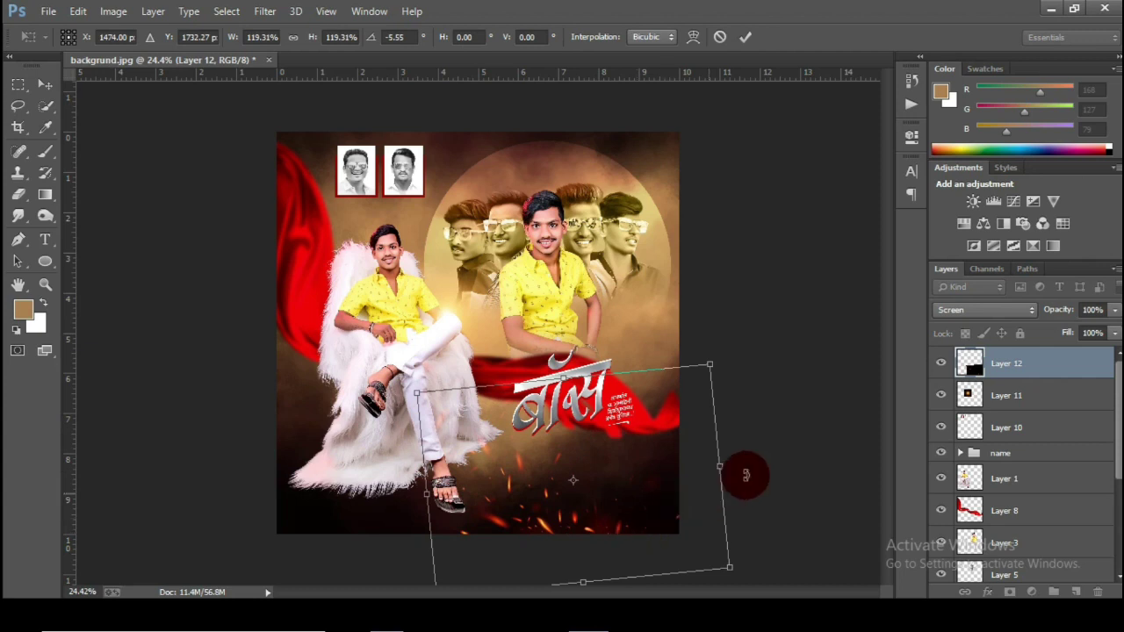
left_click_drag(746, 474, 729, 417)
left_click_drag(688, 491, 703, 494)
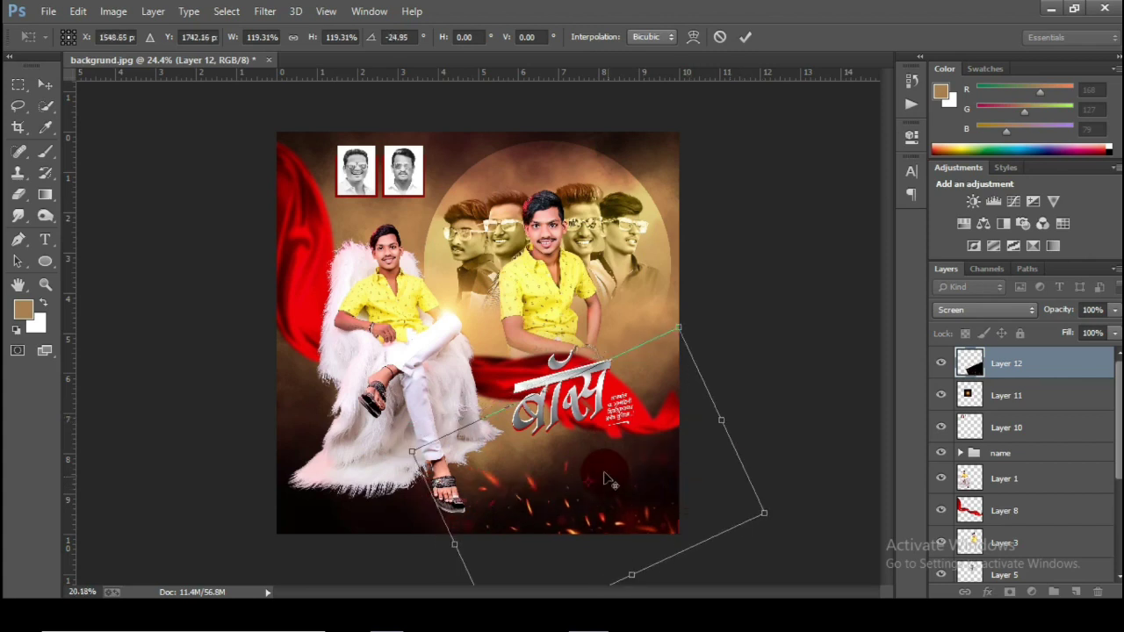
key("ctrl+minus")
key("ctrl+plus")
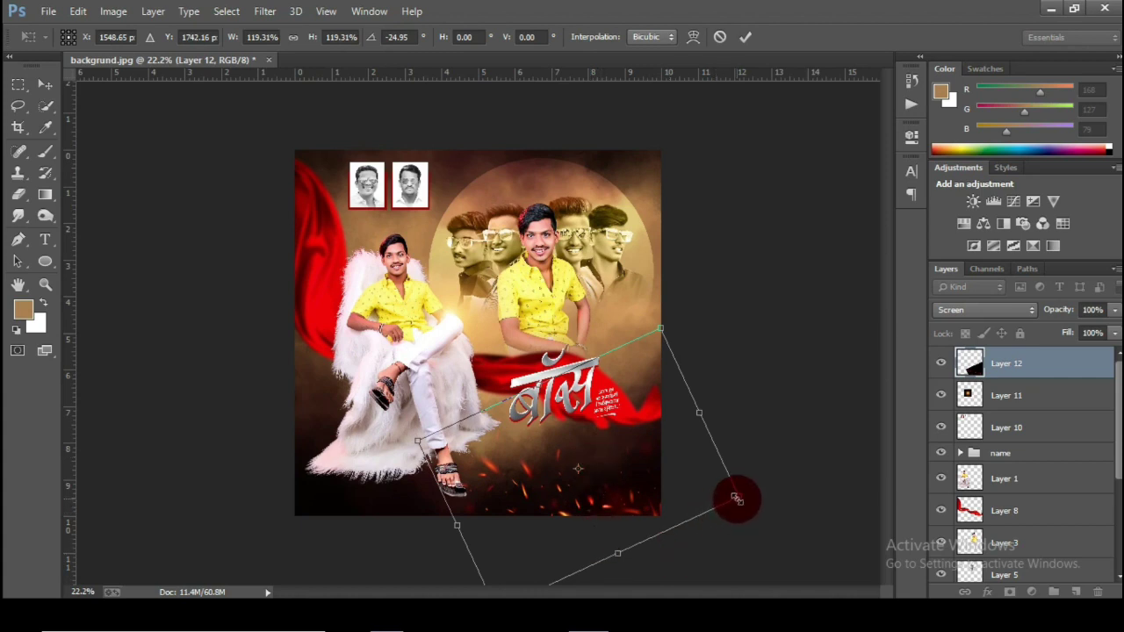
mouse_move(658, 497)
left_mouse_down()
mouse_move(677, 483)
mouse_move(720, 510)
mouse_move(693, 494)
mouse_move(651, 503)
left_mouse_up()
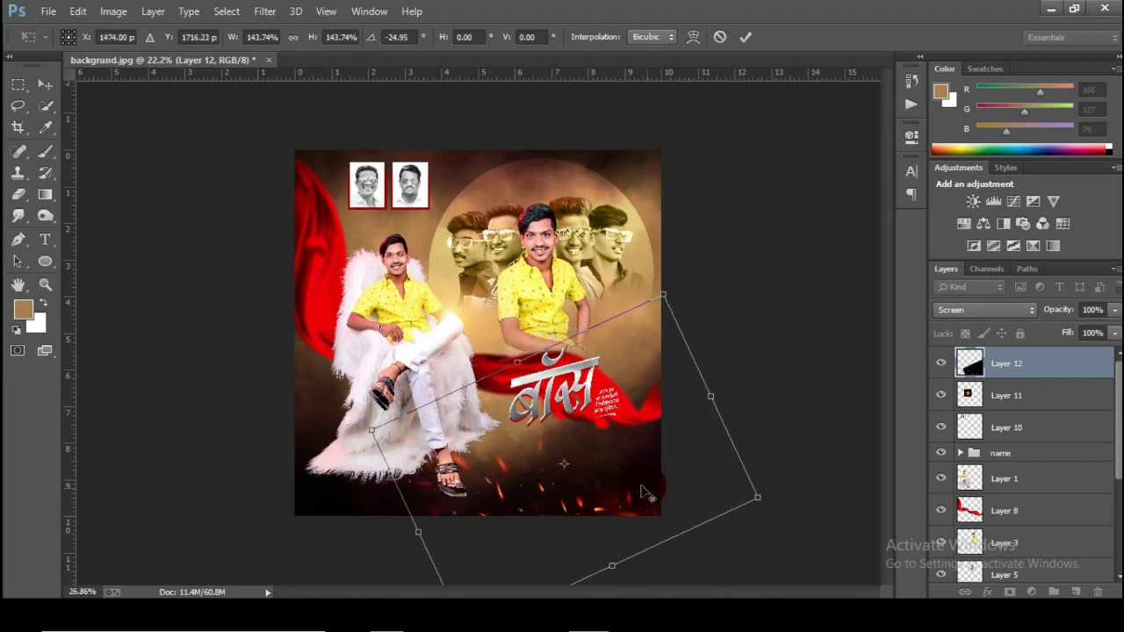
scroll(532, 384, "up", 3)
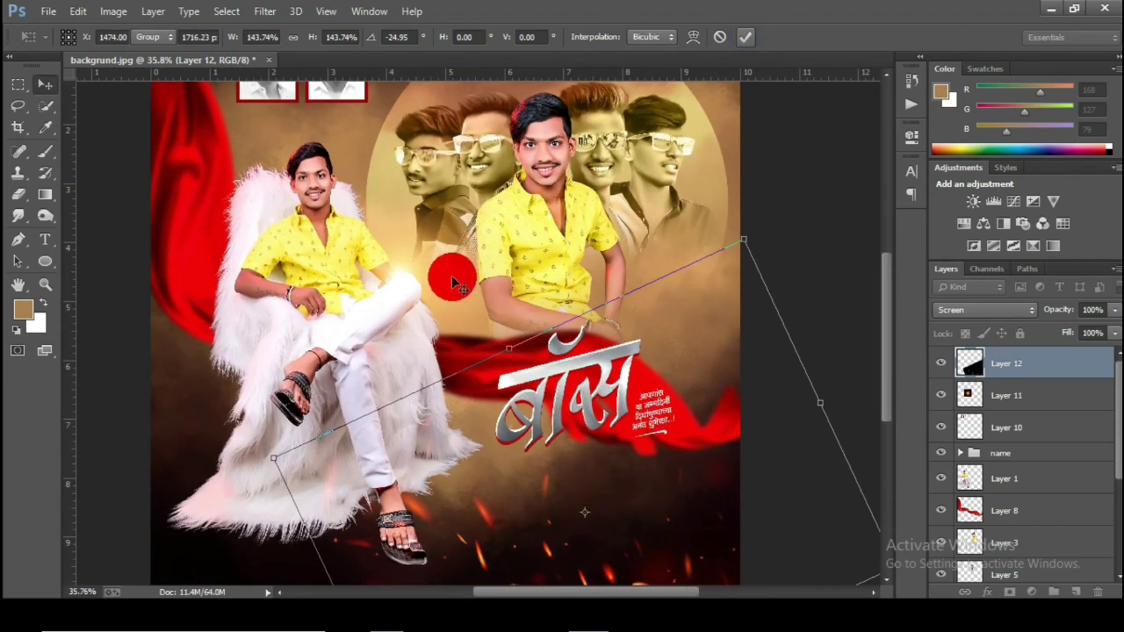
key("Return")
scroll(492, 361, "down", 3)
mouse_move(535, 425)
left_mouse_down()
mouse_move(536, 438)
mouse_move(524, 428)
left_mouse_up()
Step: Apply a Curves contrast adjustment to the sparks, lowering the darker tones and raising input 170 to output 190
left_click(121, 12)
mouse_move(211, 50)
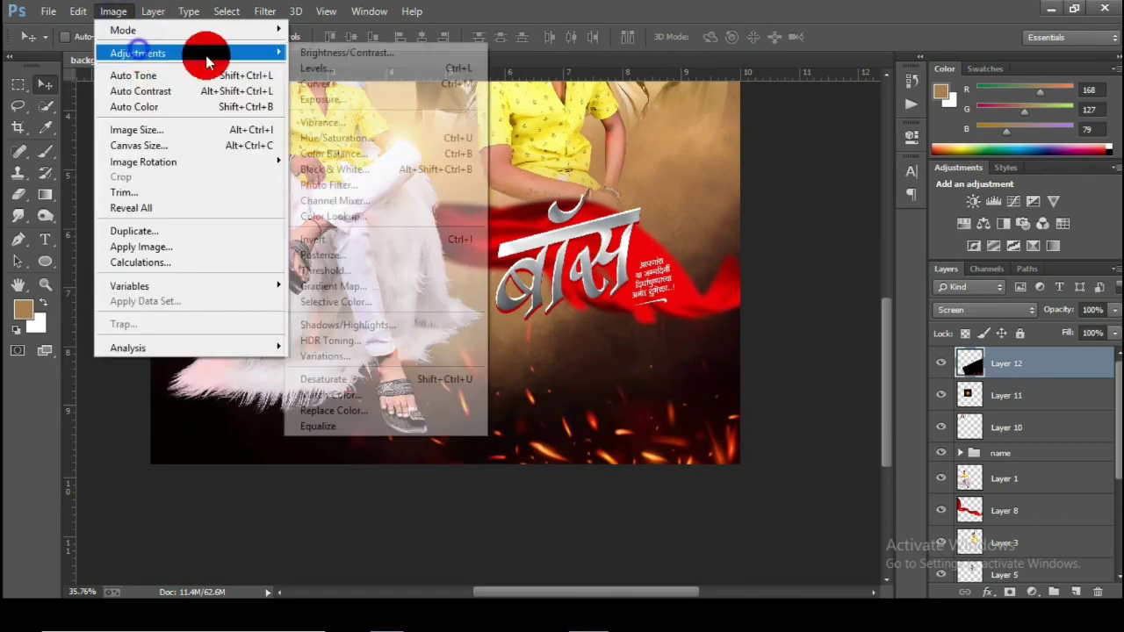
left_click(339, 80)
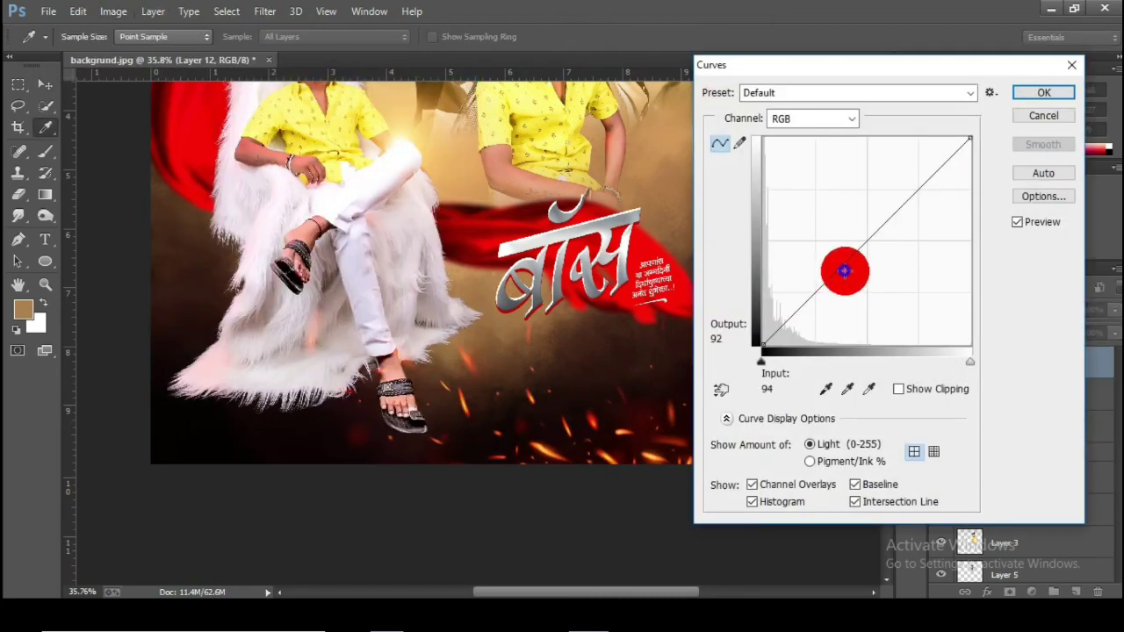
left_click_drag(844, 271, 850, 278)
left_click_drag(910, 200, 901, 190)
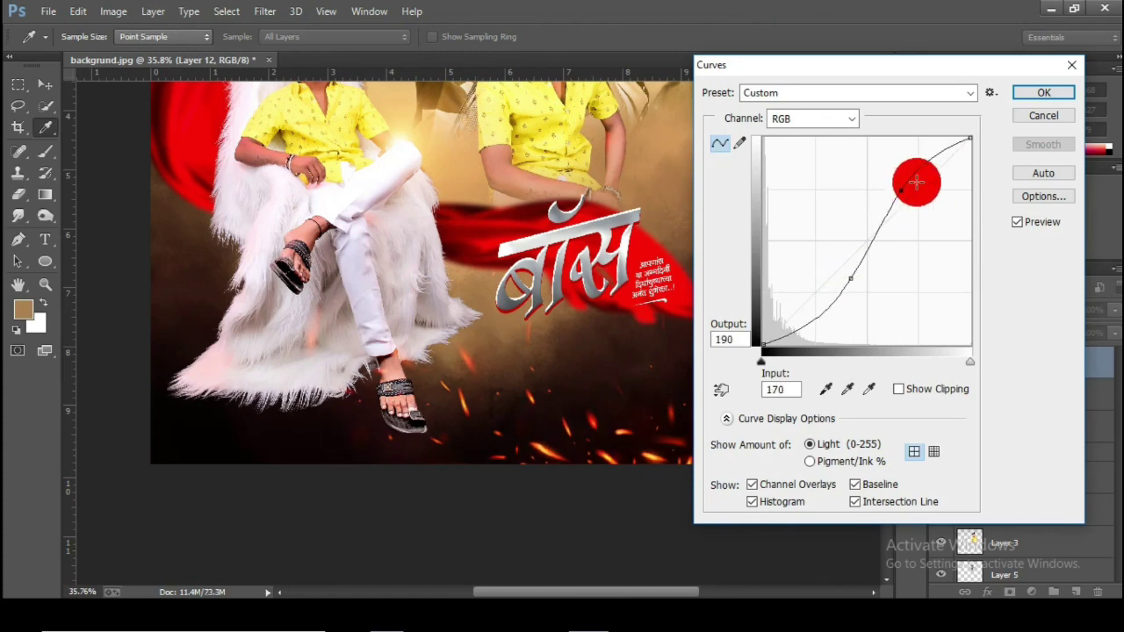
left_click(1043, 92)
key("v")
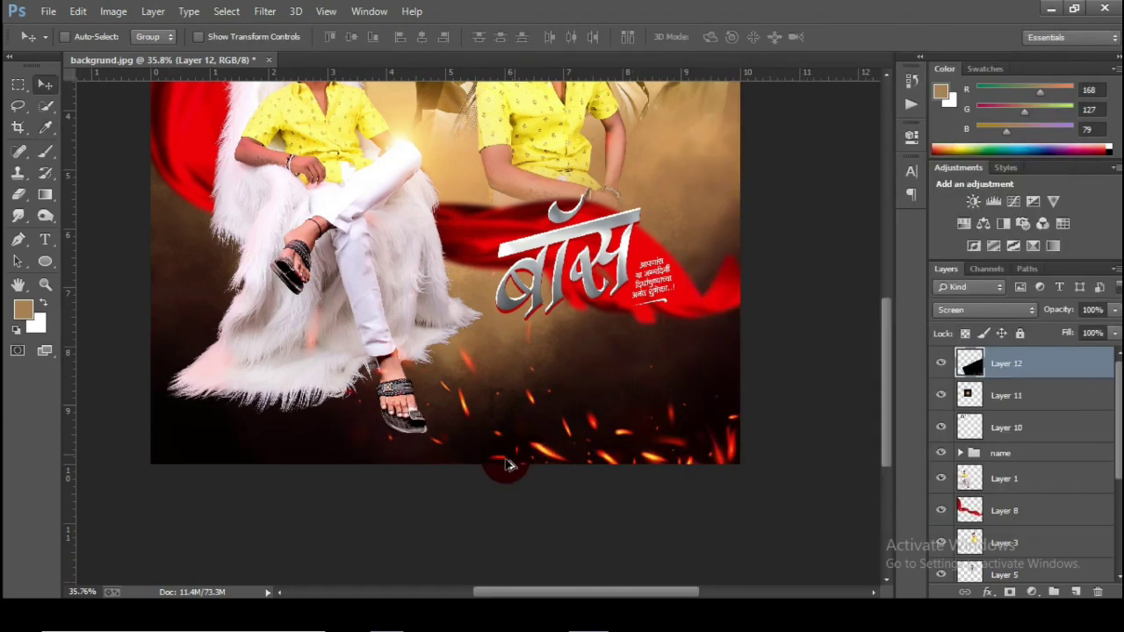
Step: Shift the sparks on Layer 12, rotate them 4.99°, and fine-tune their position along the poster's bottom edge
key("ctrl+0")
scroll(590, 474, "up", 1)
left_click_drag(567, 463, 708, 422)
key("ctrl+t")
left_click_drag(802, 316, 824, 339)
left_click(746, 36)
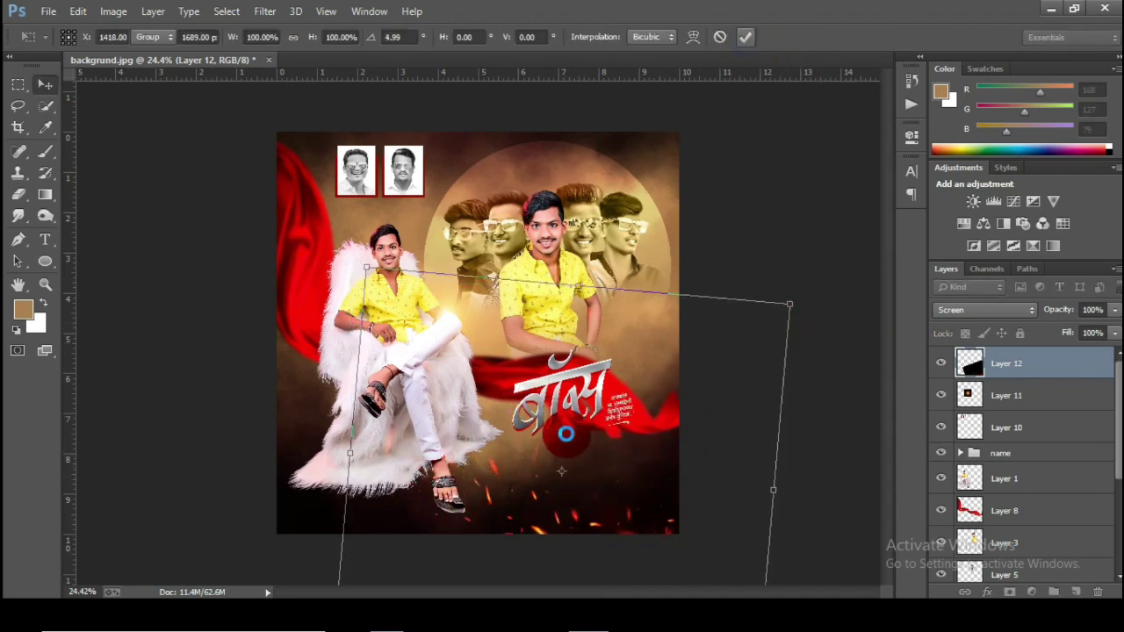
scroll(645, 507, "down", 1)
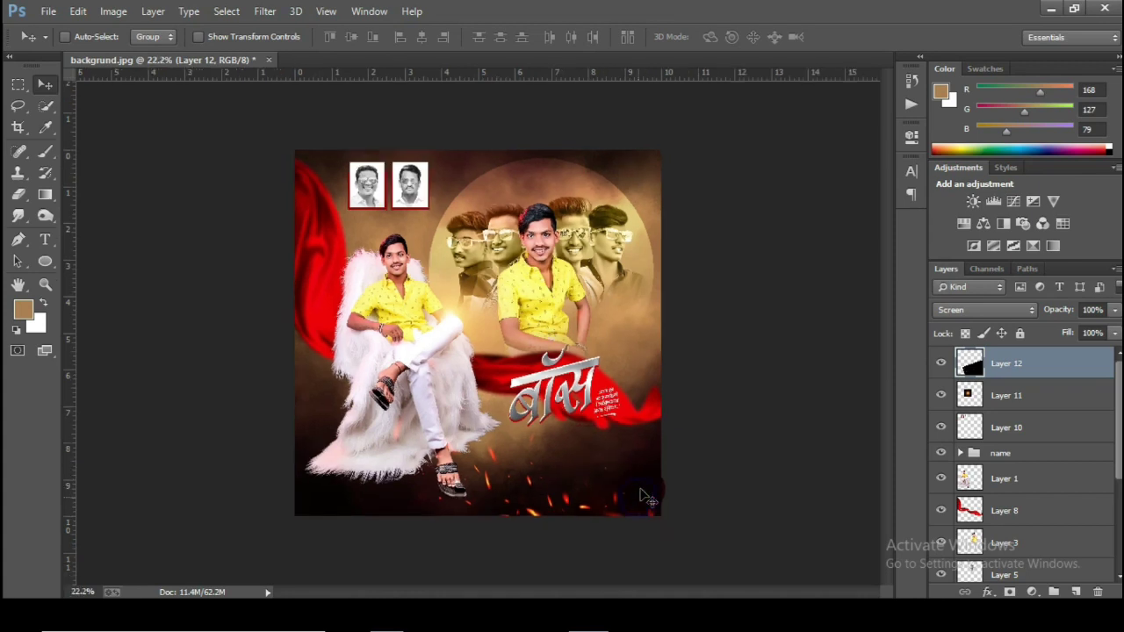
scroll(538, 486, "down", 2)
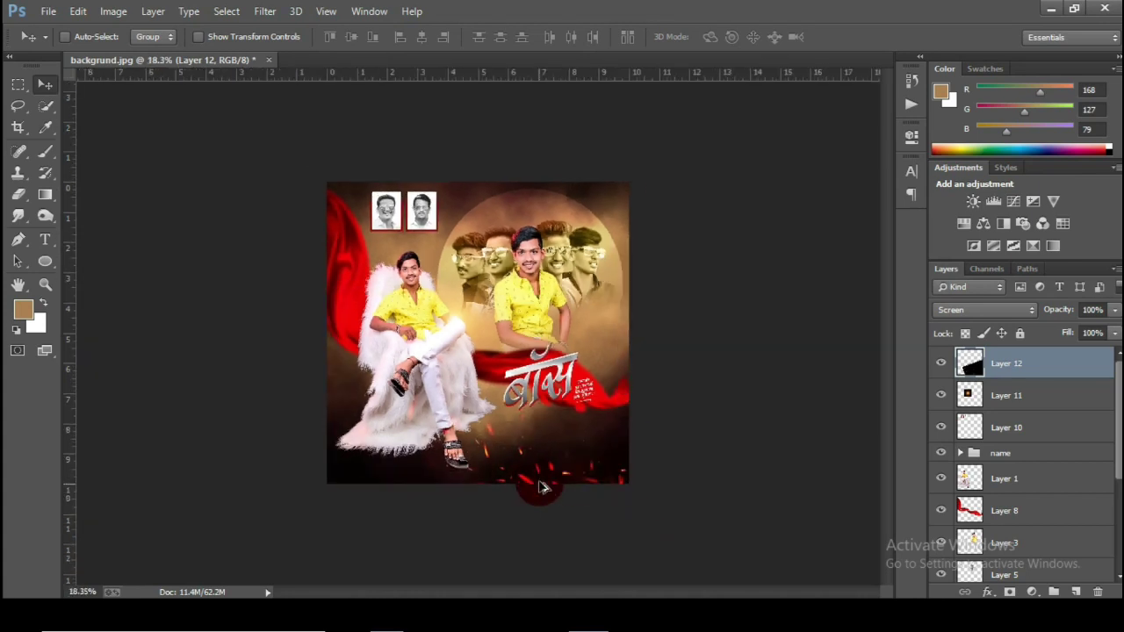
scroll(562, 480, "up", 1)
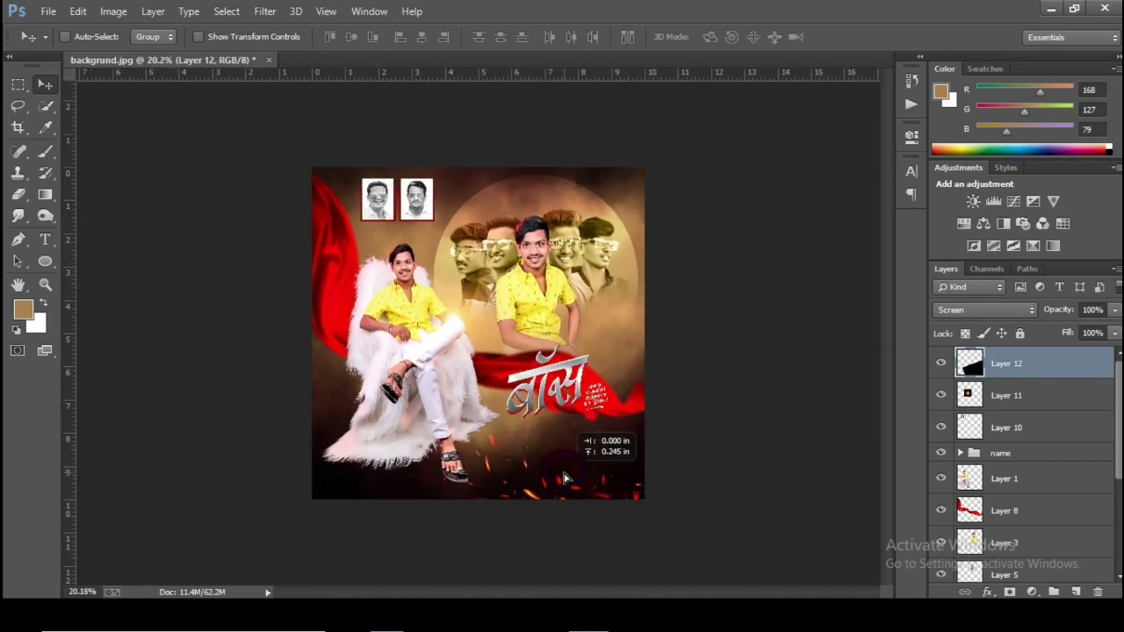
scroll(565, 478, "up", 4)
Step: Open PngItem_1796947, copy the temple picture into the poster as a new layer, close the source file and centre the picture horizontally
left_click(49, 10)
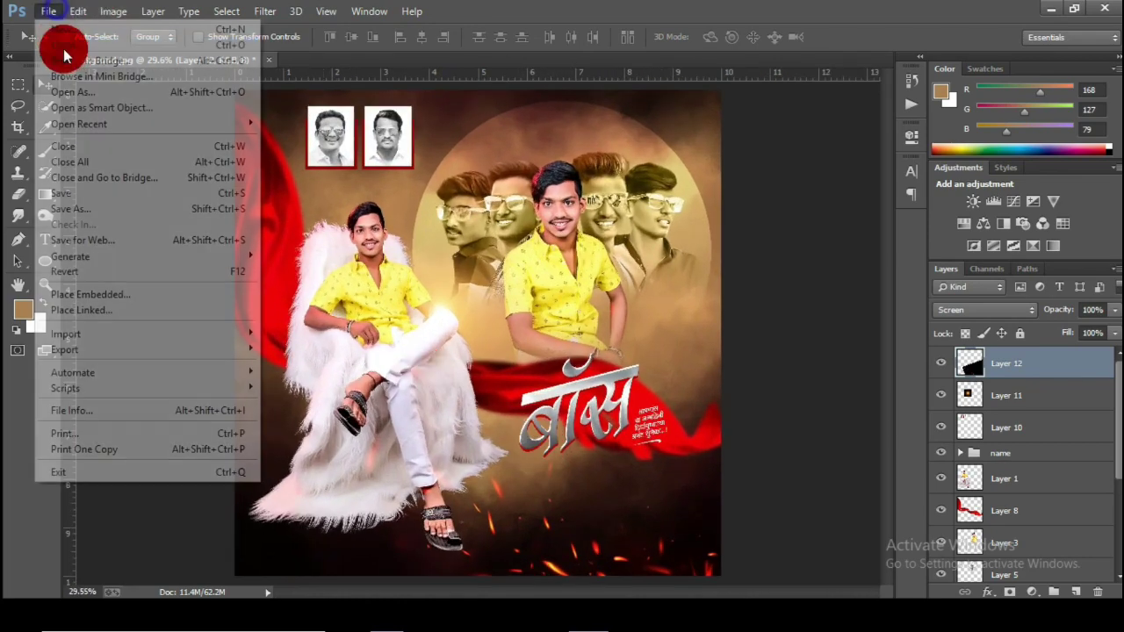
left_click(67, 46)
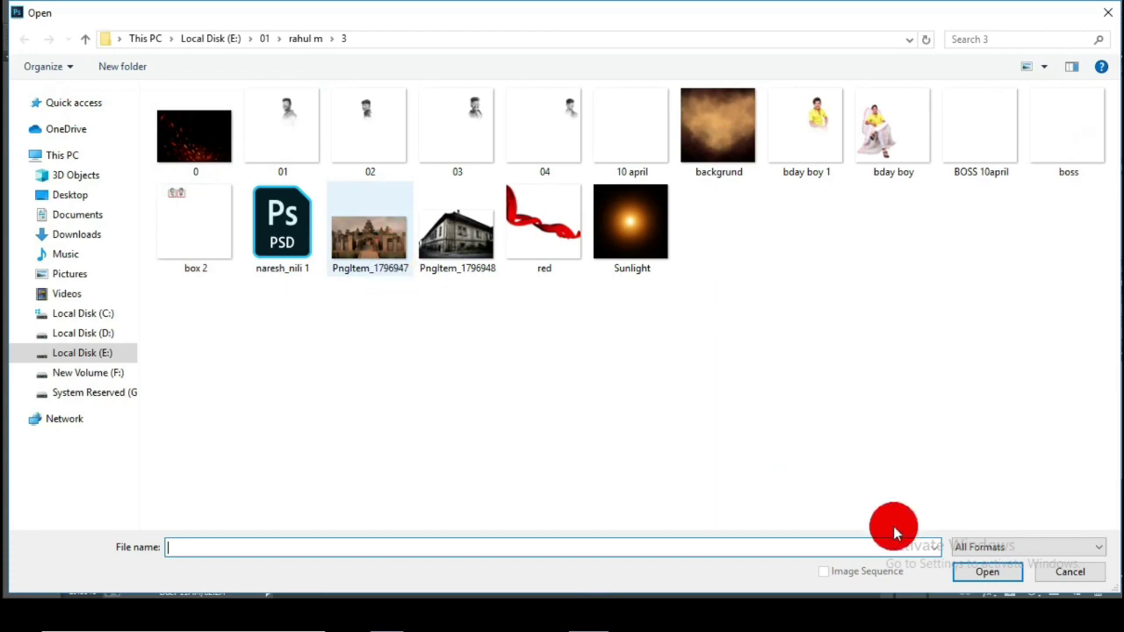
double_click(369, 237)
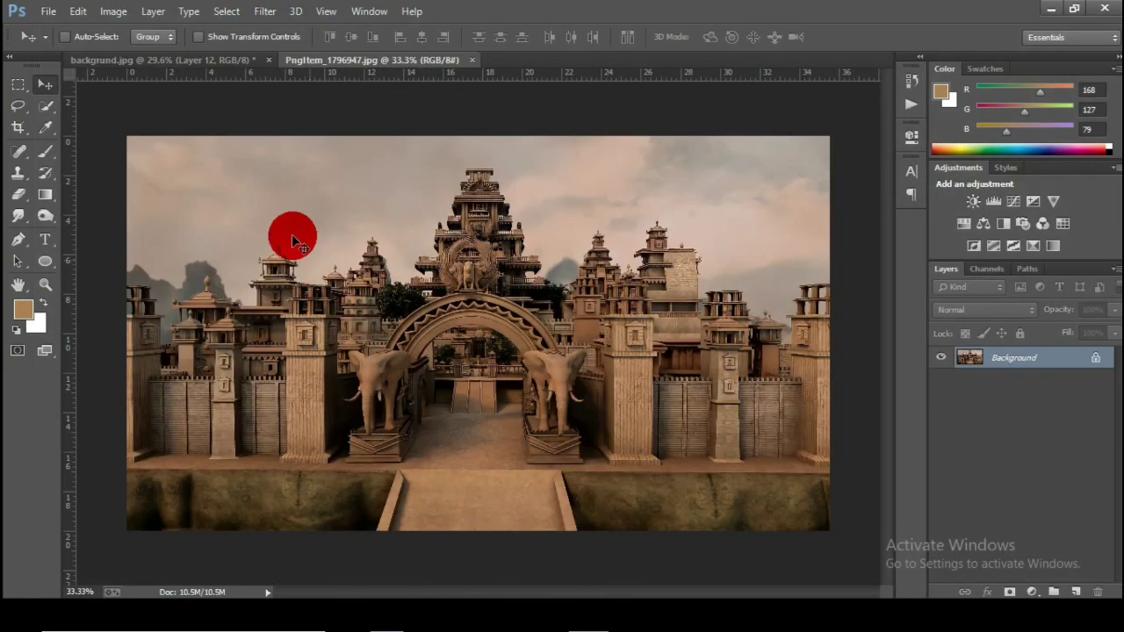
left_click_drag(293, 235, 389, 238)
left_click(470, 60)
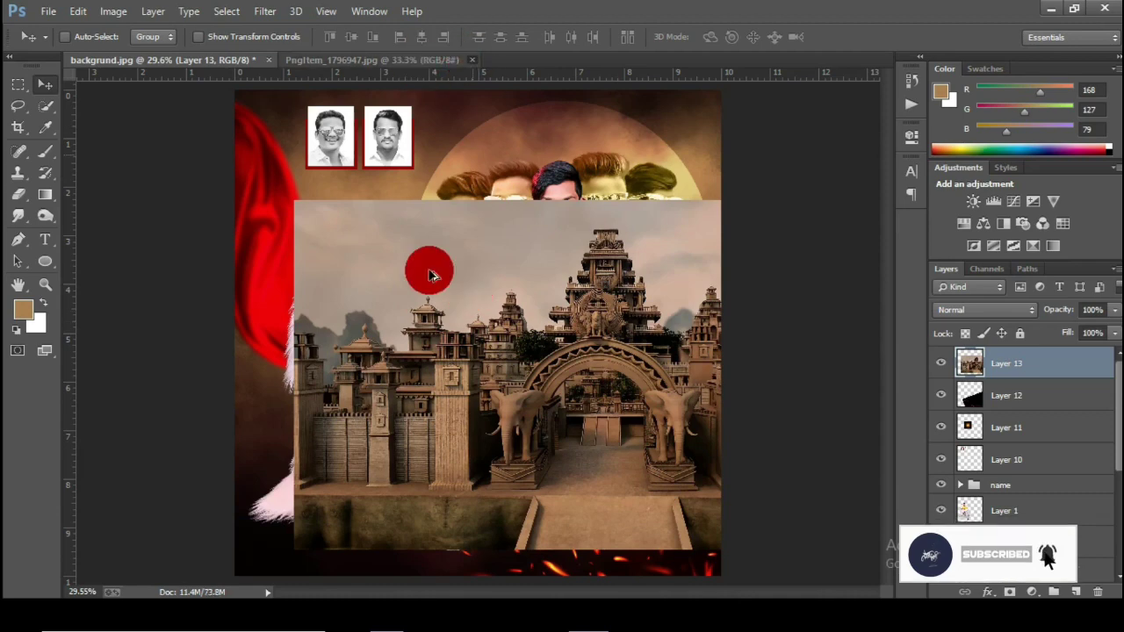
left_click_drag(512, 283, 412, 276)
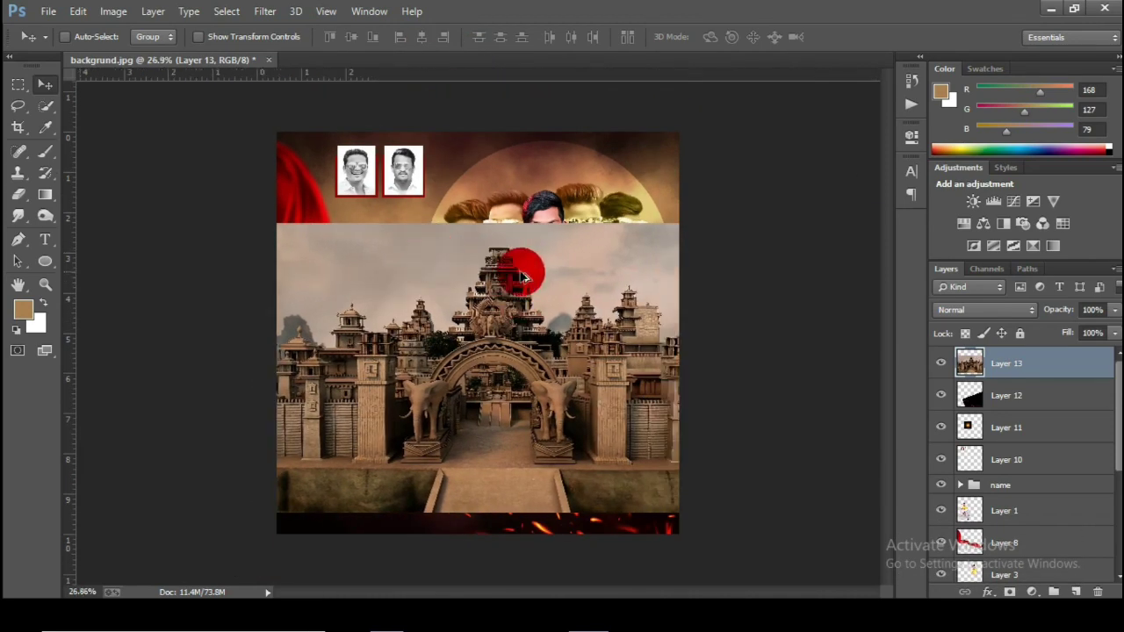
scroll(523, 278, "up", 1)
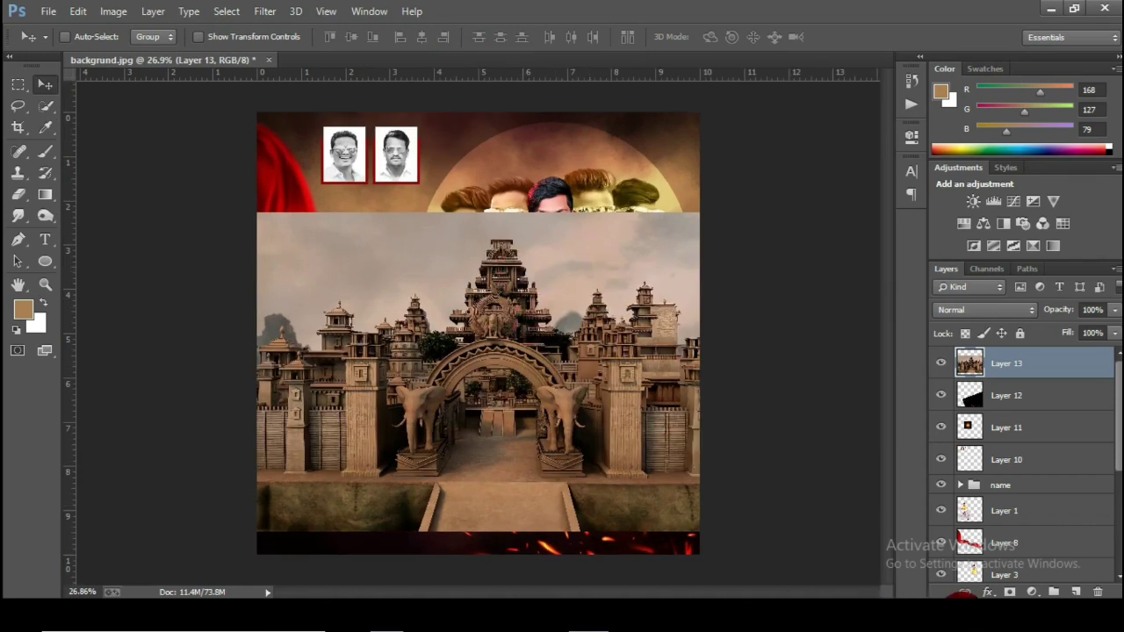
left_click(928, 582)
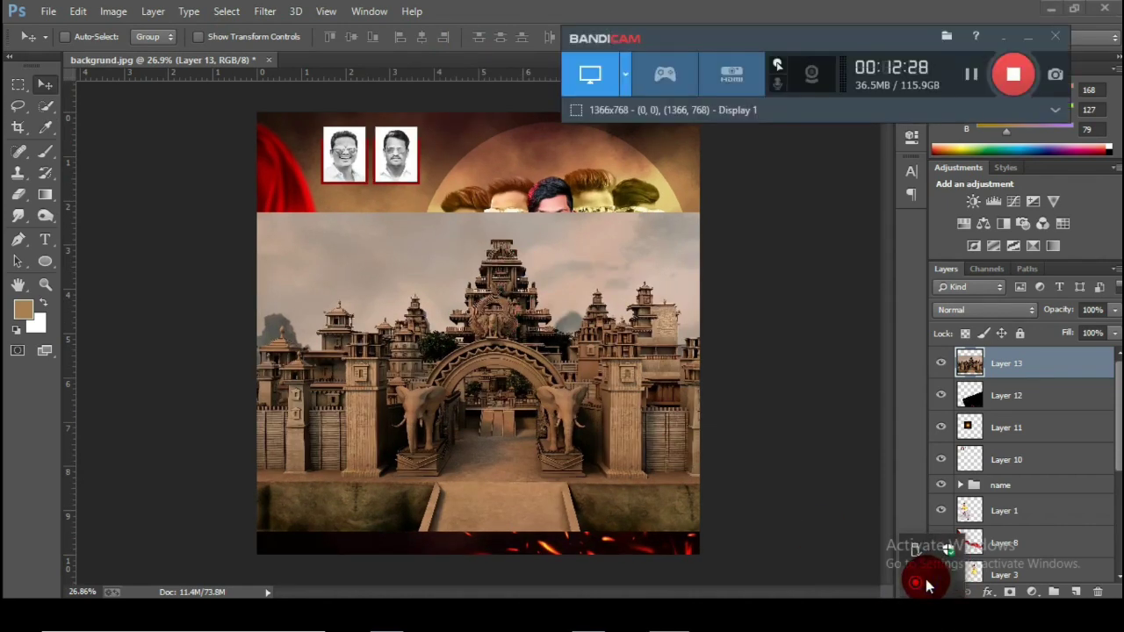
left_click(994, 40)
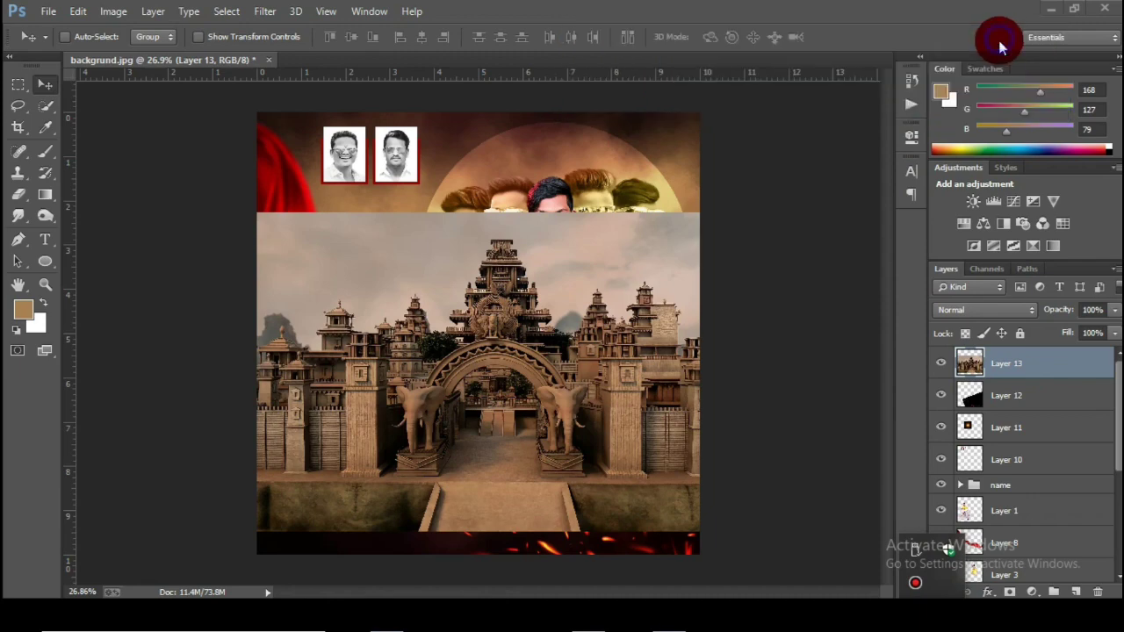
right_click(431, 248)
left_click(263, 263)
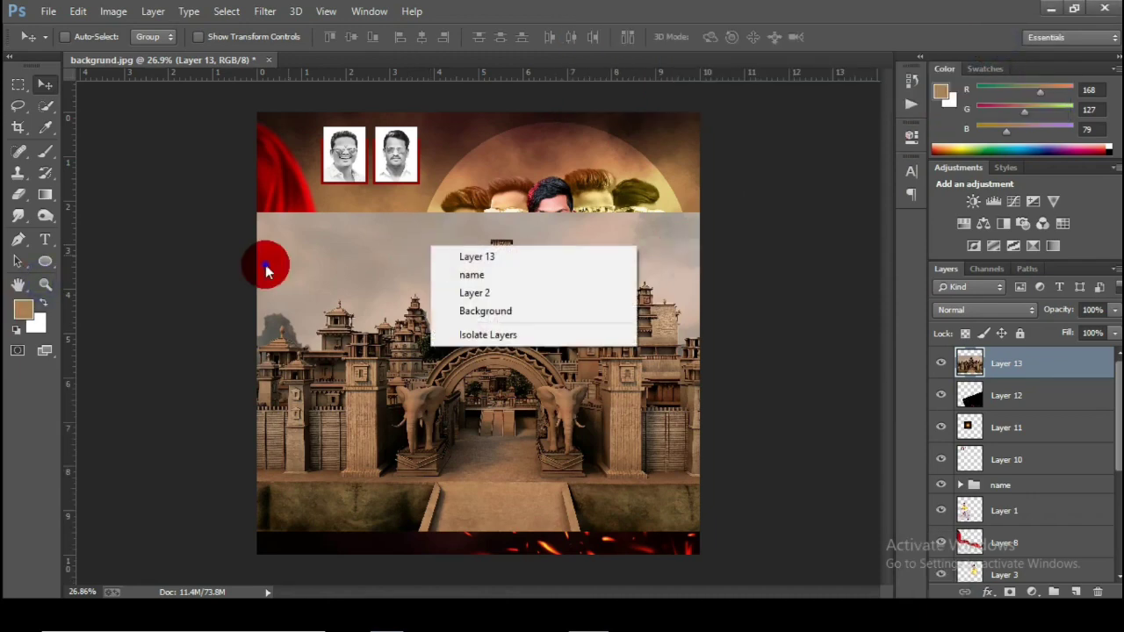
left_click(45, 283)
right_click(522, 246)
left_click(549, 249)
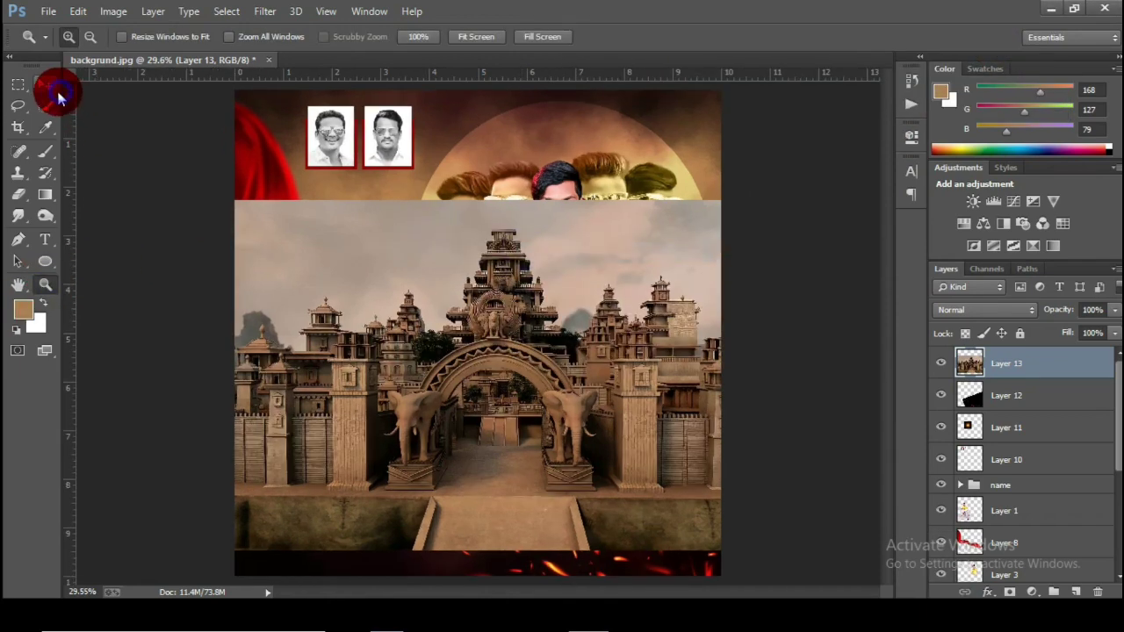
Step: Move temple Layer 13 down the stack to just above the Background and set its blend mode to Hard Light
left_click(55, 91)
left_click_drag(1019, 366, 1004, 501)
left_click_drag(1004, 414, 1023, 546)
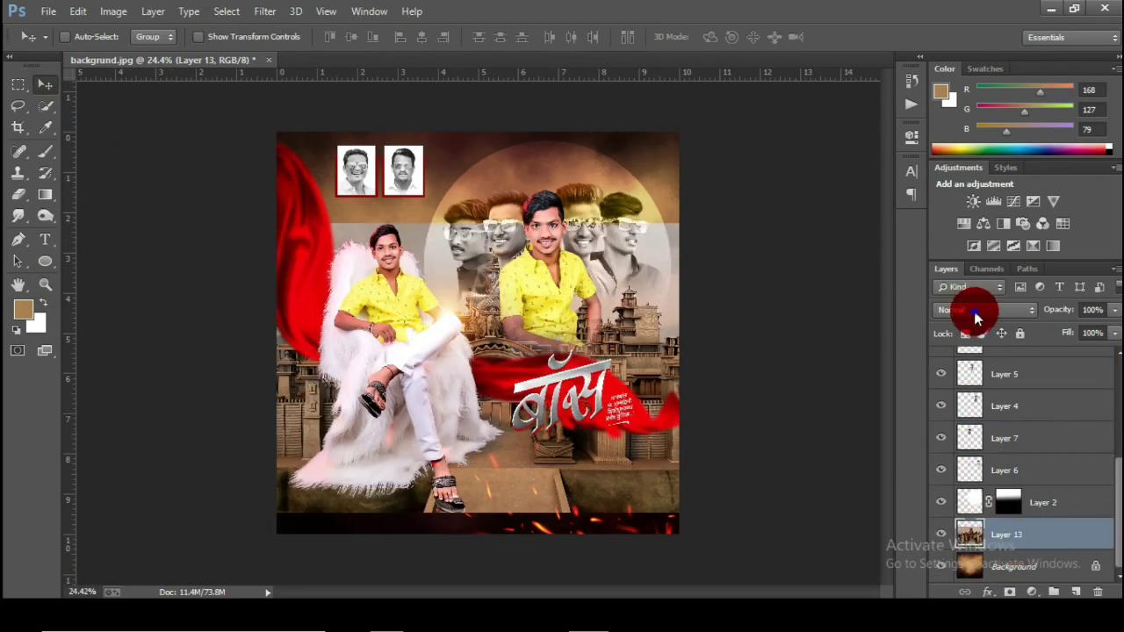
left_click(975, 311)
left_click(958, 230)
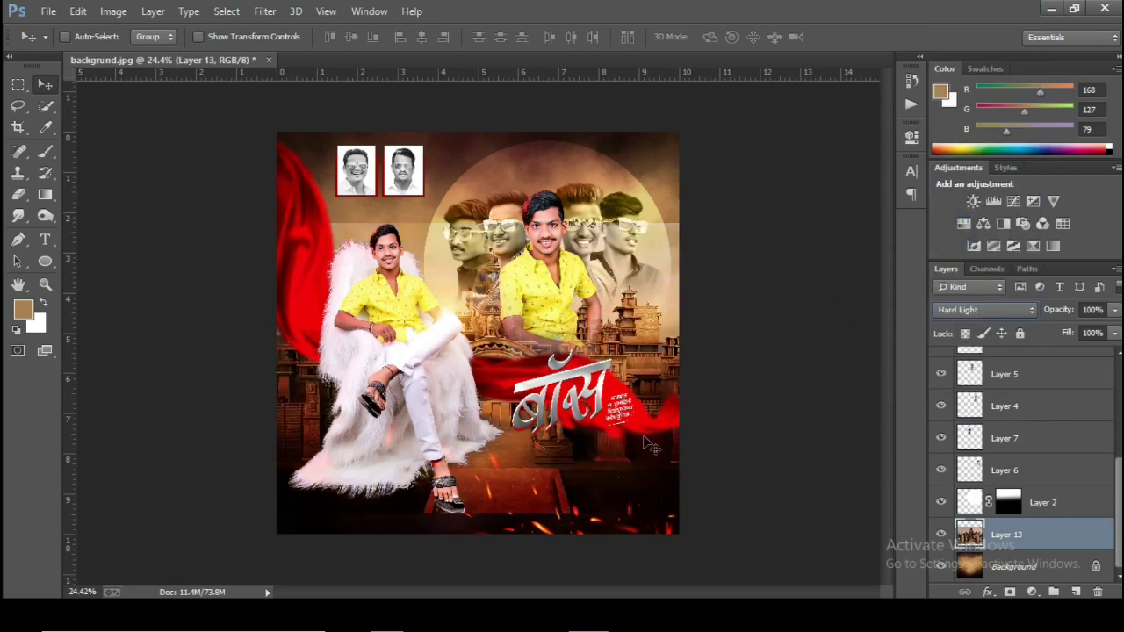
Step: Move the temple picture down so its buildings fill the lower part of the poster behind the seated man and title
left_click_drag(570, 465, 604, 490)
key("ctrl+minus")
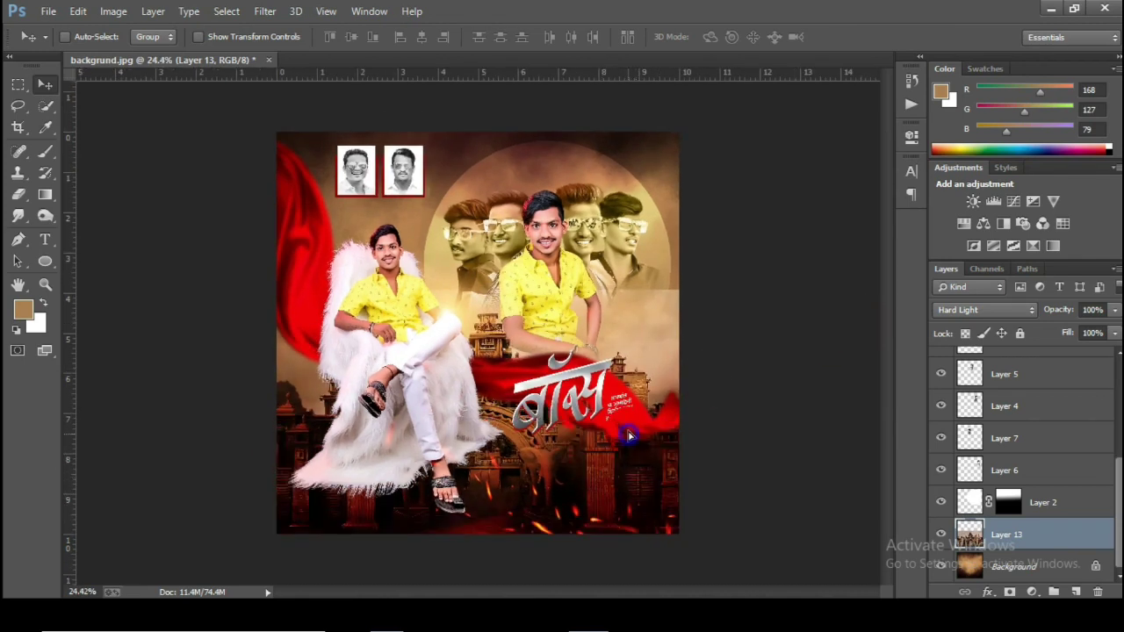
left_click_drag(629, 436, 632, 439)
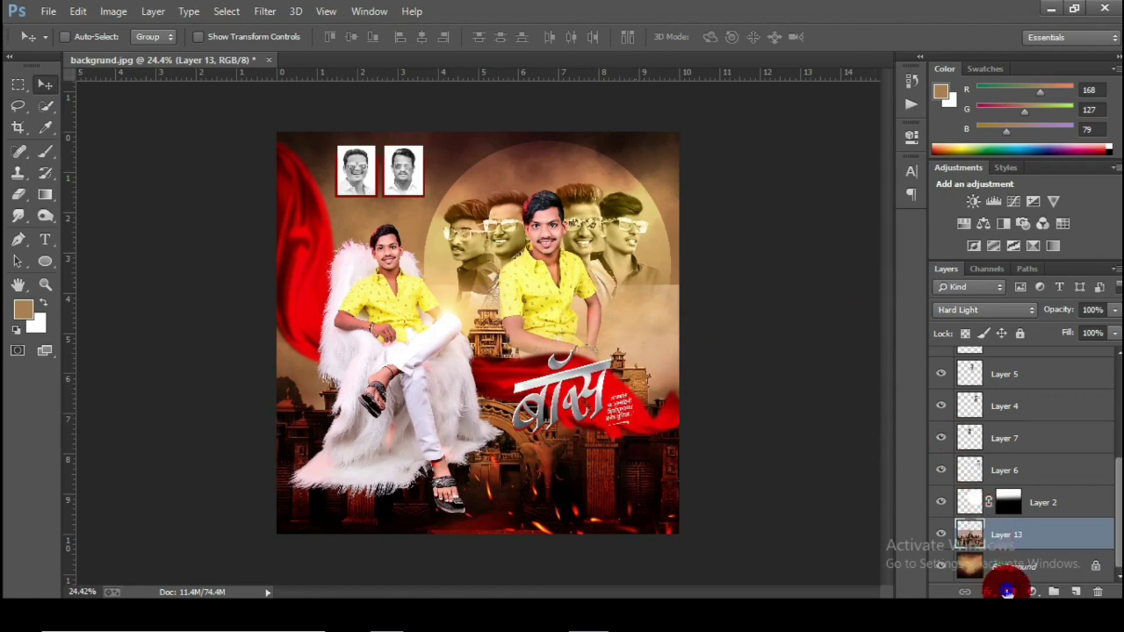
Step: Add a black layer mask to temple Layer 13 and brush the buildings back in with white across the lower poster
left_click(1008, 590)
key("ctrl+i")
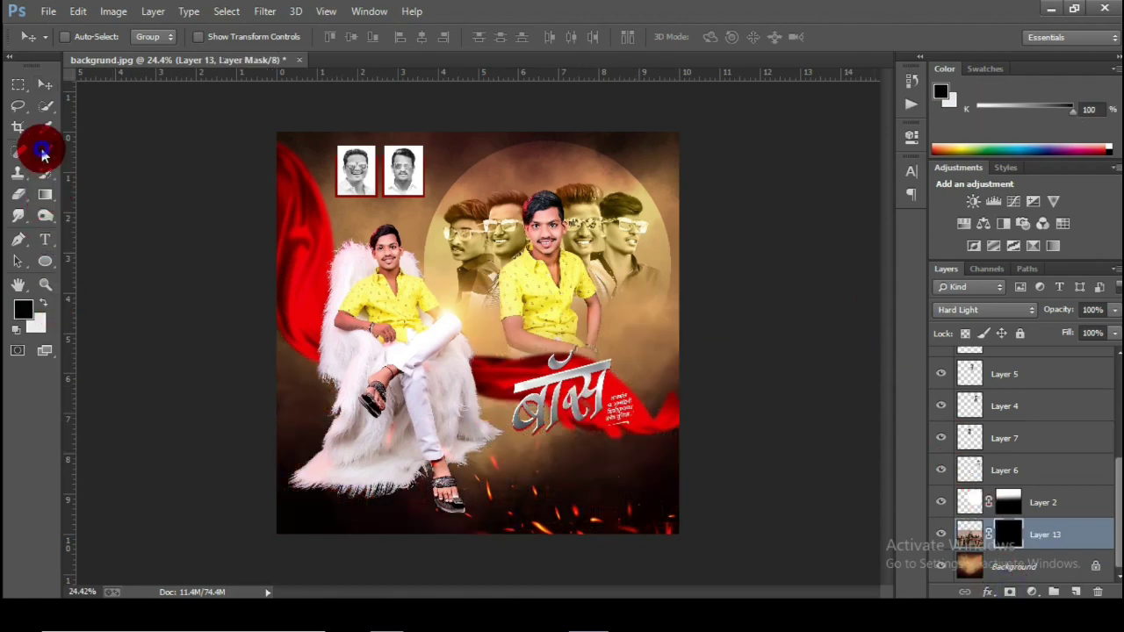
left_click(46, 151)
key("bracketleft")
key("bracketleft")
key("bracketleft")
key("bracketleft")
key("bracketleft")
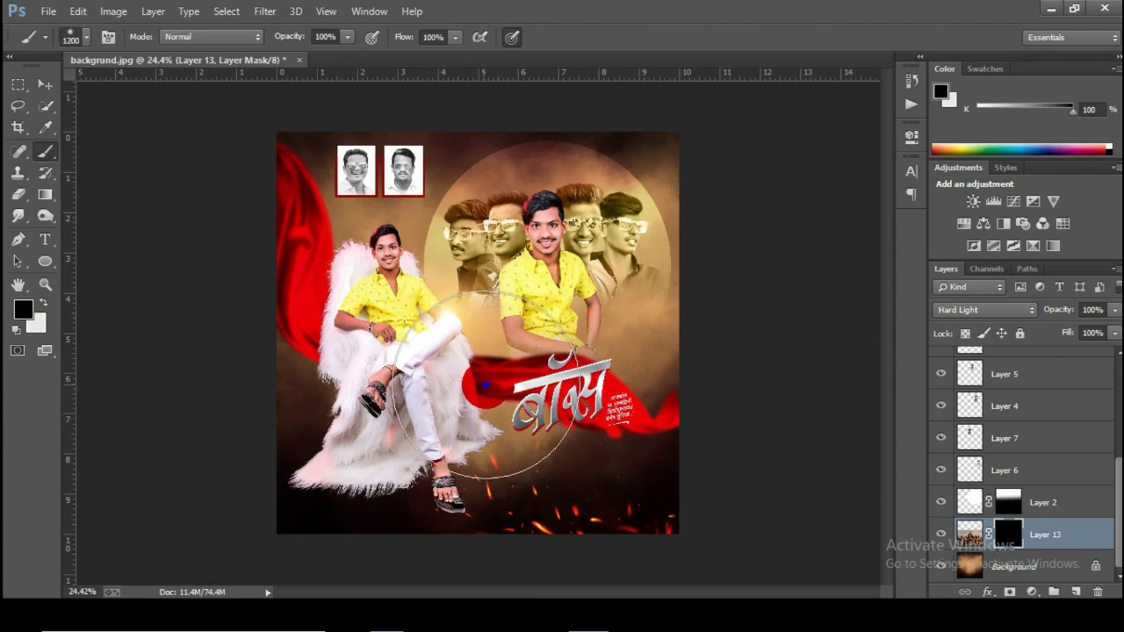
mouse_move(669, 402)
left_mouse_down()
mouse_move(708, 411)
mouse_move(654, 423)
mouse_move(522, 400)
mouse_move(540, 421)
mouse_move(626, 415)
mouse_move(771, 428)
mouse_move(556, 442)
mouse_move(369, 431)
mouse_move(269, 406)
left_mouse_up()
key("bracketleft")
key("bracketleft")
key("x")
left_click(36, 220)
Step: Soften the revealed temple by erasing on its mask around the poster's middle, and set Layer 13's blend mode to Overlay
key("e")
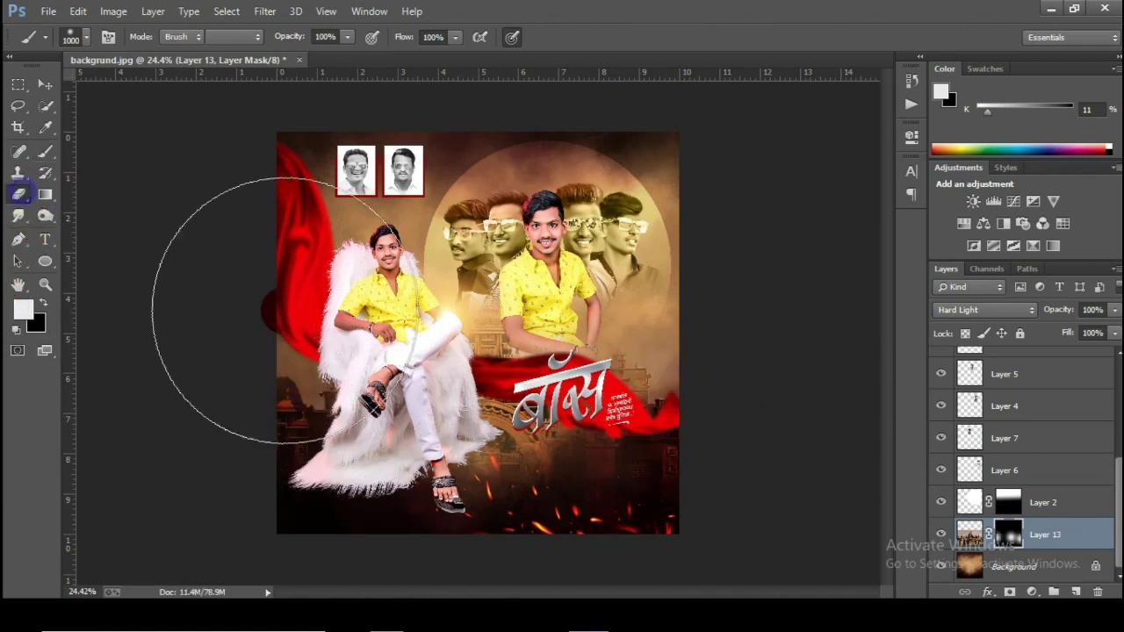
left_click(323, 301)
mouse_move(323, 300)
left_mouse_down()
mouse_move(488, 298)
mouse_move(556, 283)
mouse_move(540, 301)
mouse_move(617, 309)
mouse_move(556, 321)
left_mouse_up()
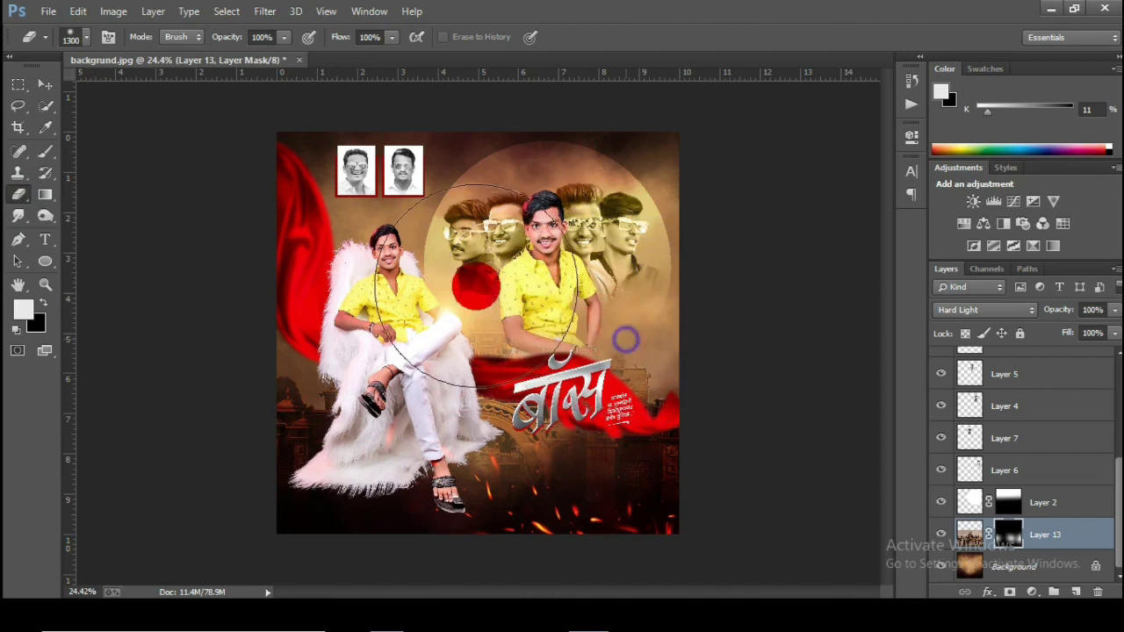
left_click(45, 85)
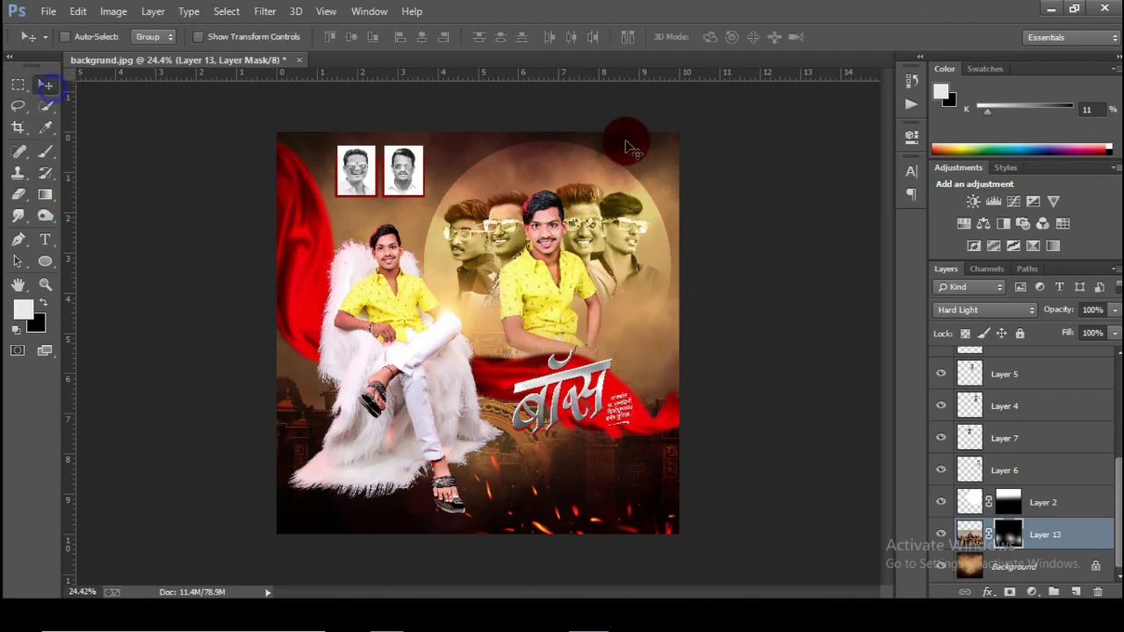
left_click(975, 308)
left_click(950, 188)
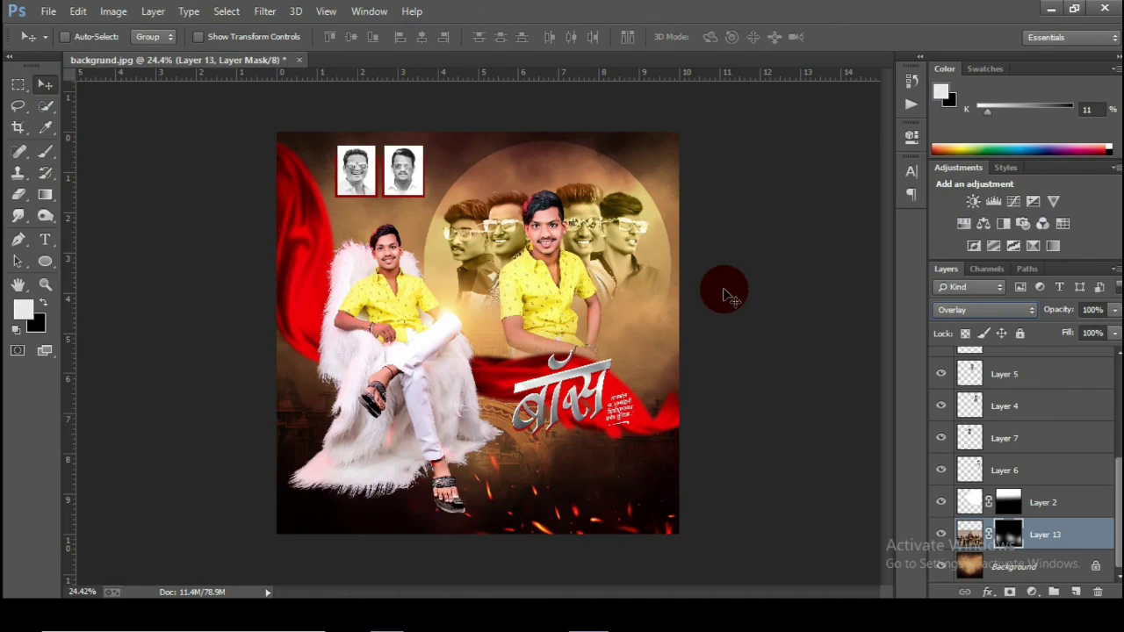
Step: Open PngItem_1796948, copy the old house picture into the poster as a new layer and close the source file
left_click(49, 11)
left_click(46, 39)
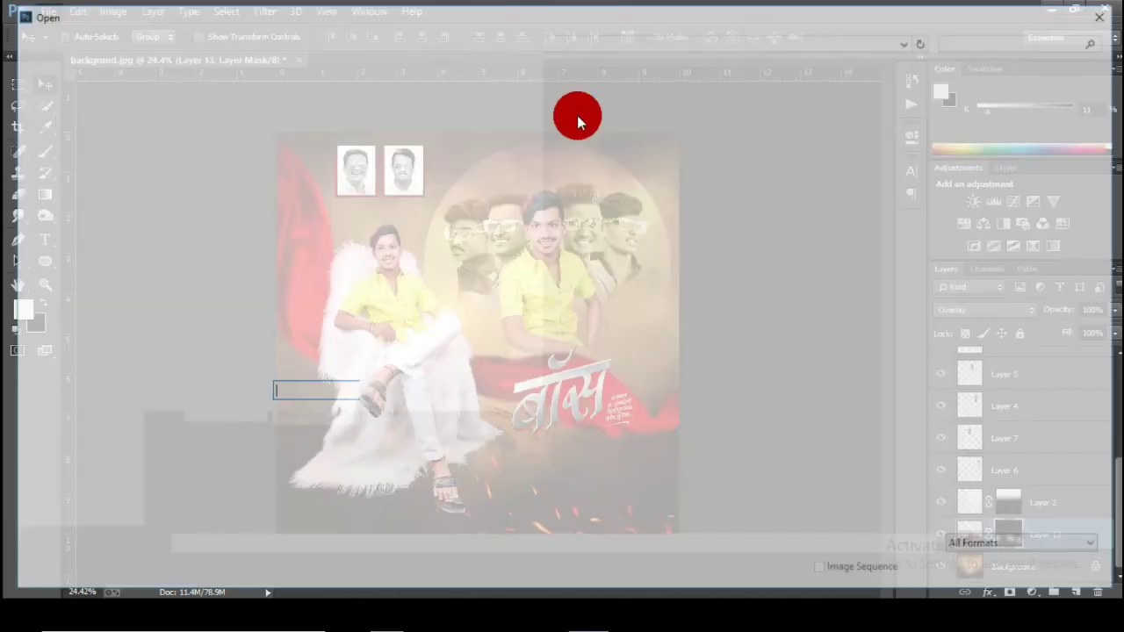
double_click(508, 242)
left_click_drag(584, 264, 413, 230)
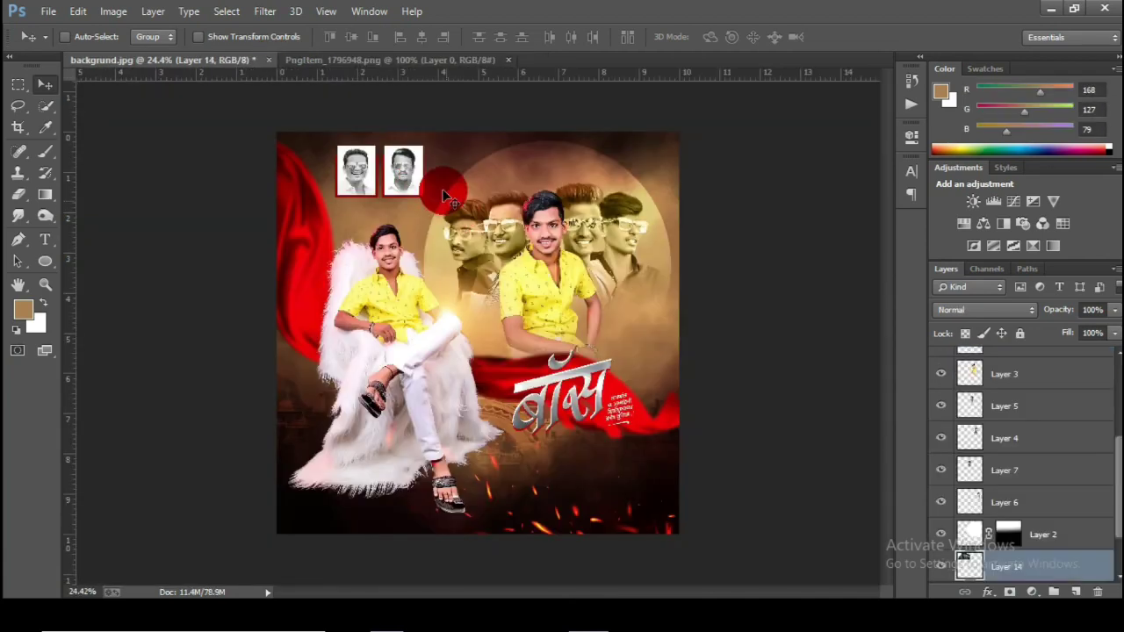
left_click(512, 58)
Step: Enlarge the house picture to span the upper poster behind the men and set its blend mode to Overlay
key("ctrl+t")
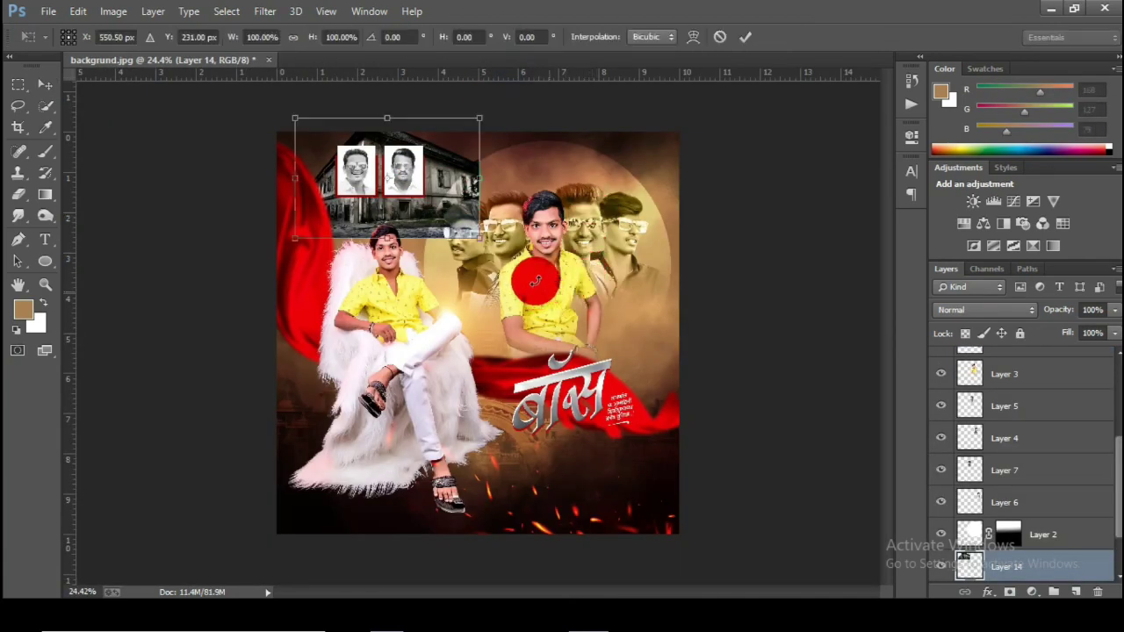
left_click_drag(489, 237, 680, 360)
left_click(744, 36)
left_click_drag(619, 156, 674, 202)
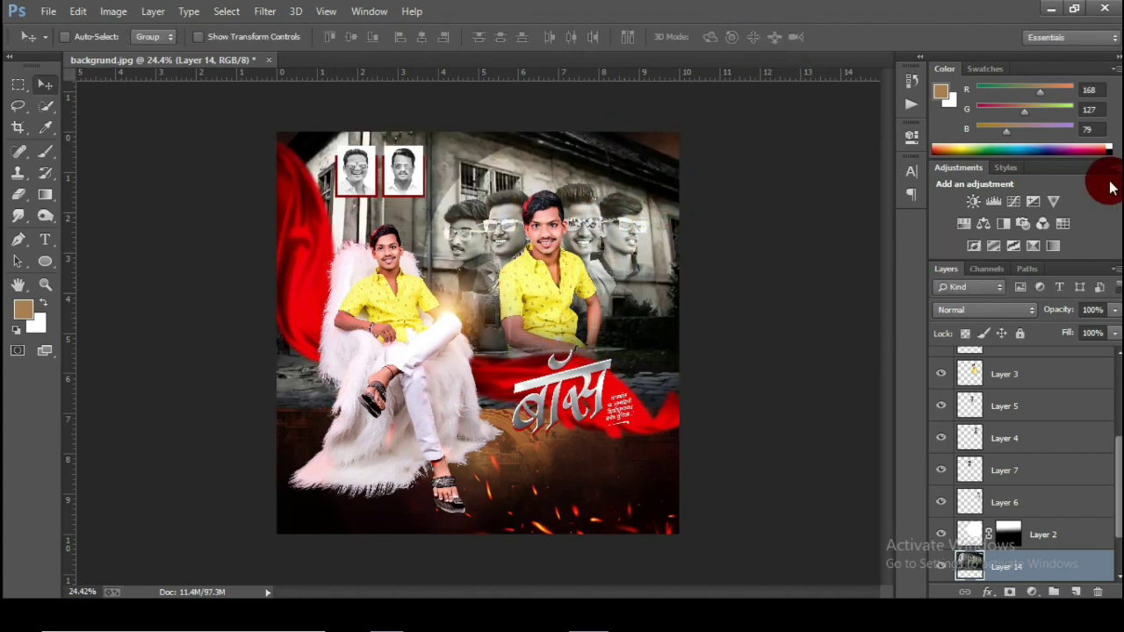
left_click(978, 309)
left_click(982, 221)
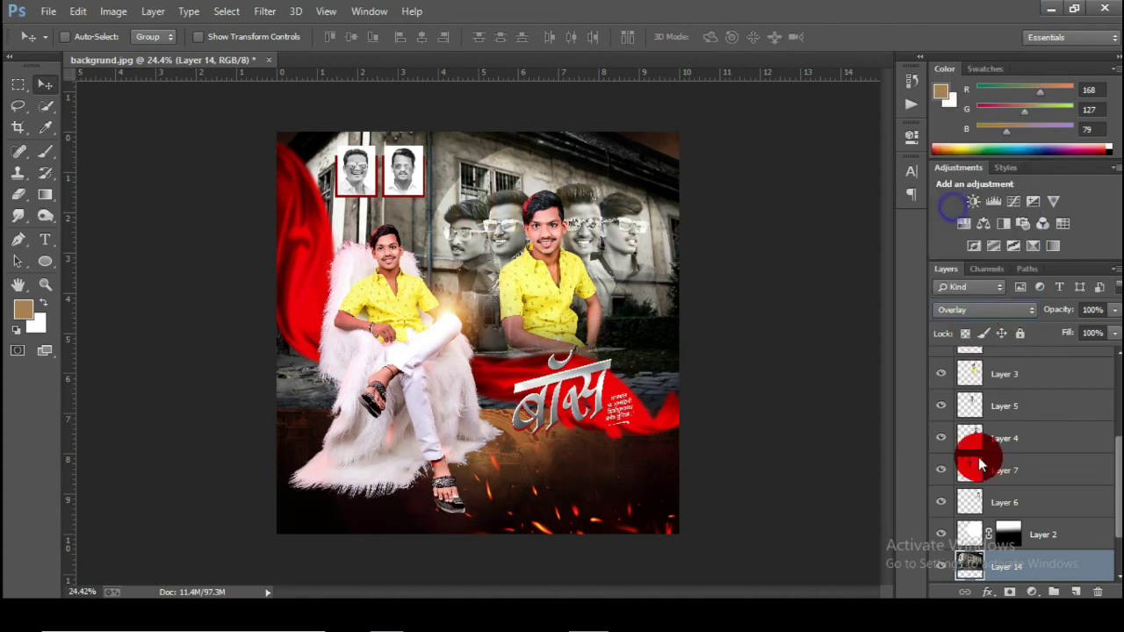
Step: Add a black mask to Layer 14, paint the house in with a white 500 px brush, and soften its outer edge
left_click(1011, 593)
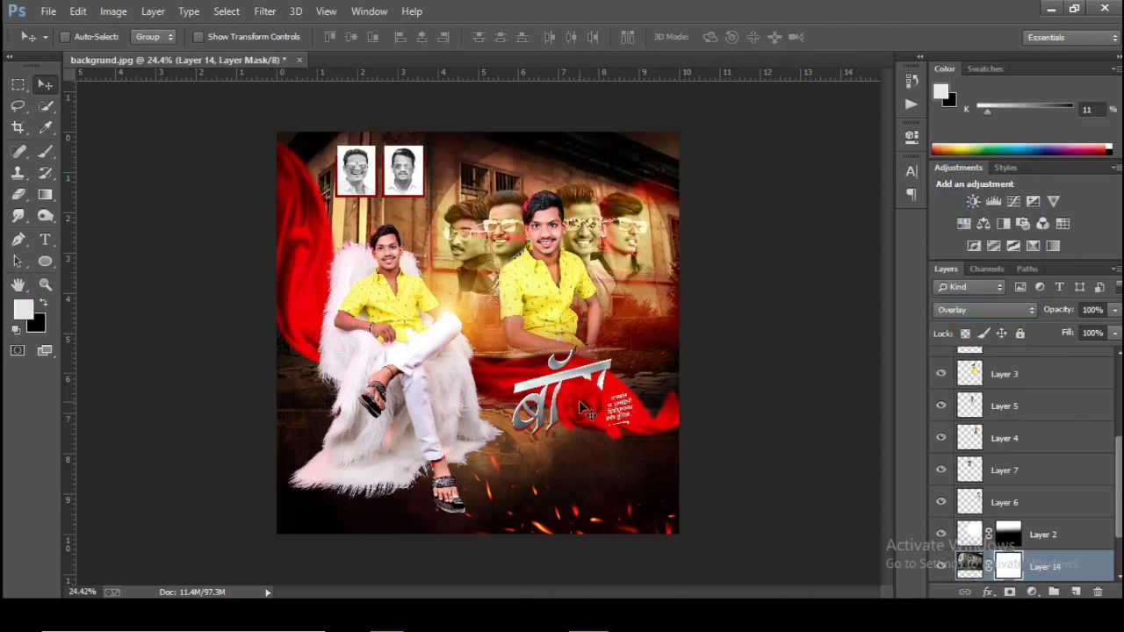
left_click(46, 151)
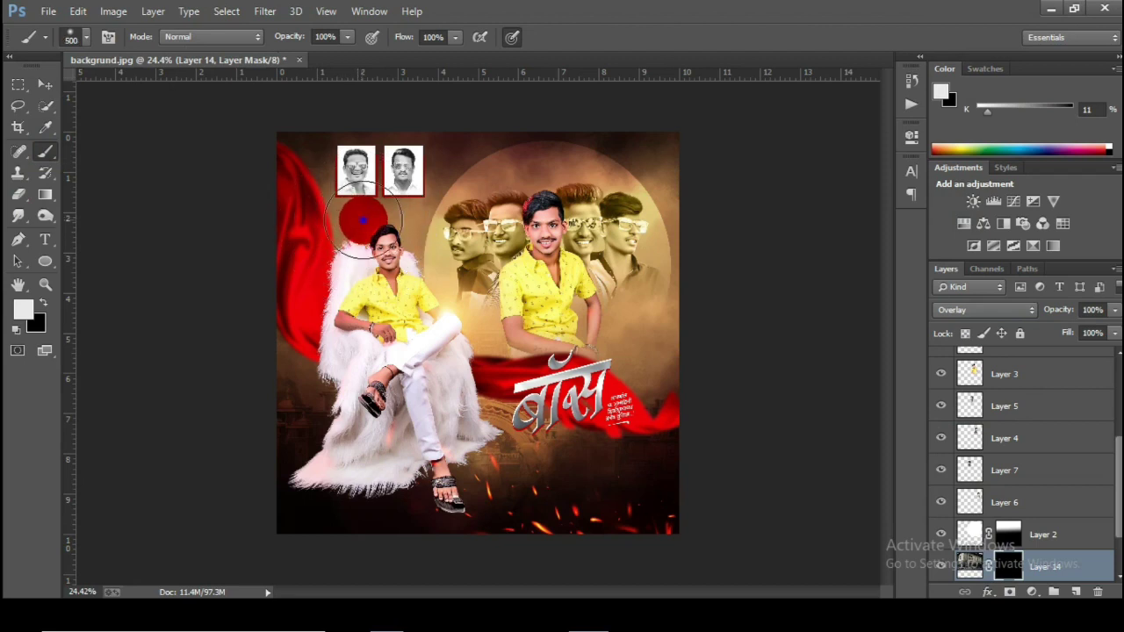
mouse_move(363, 221)
left_mouse_down()
mouse_move(415, 213)
mouse_move(454, 162)
mouse_move(573, 132)
mouse_move(670, 155)
mouse_move(723, 218)
mouse_move(568, 137)
mouse_move(627, 171)
mouse_move(729, 267)
left_mouse_up()
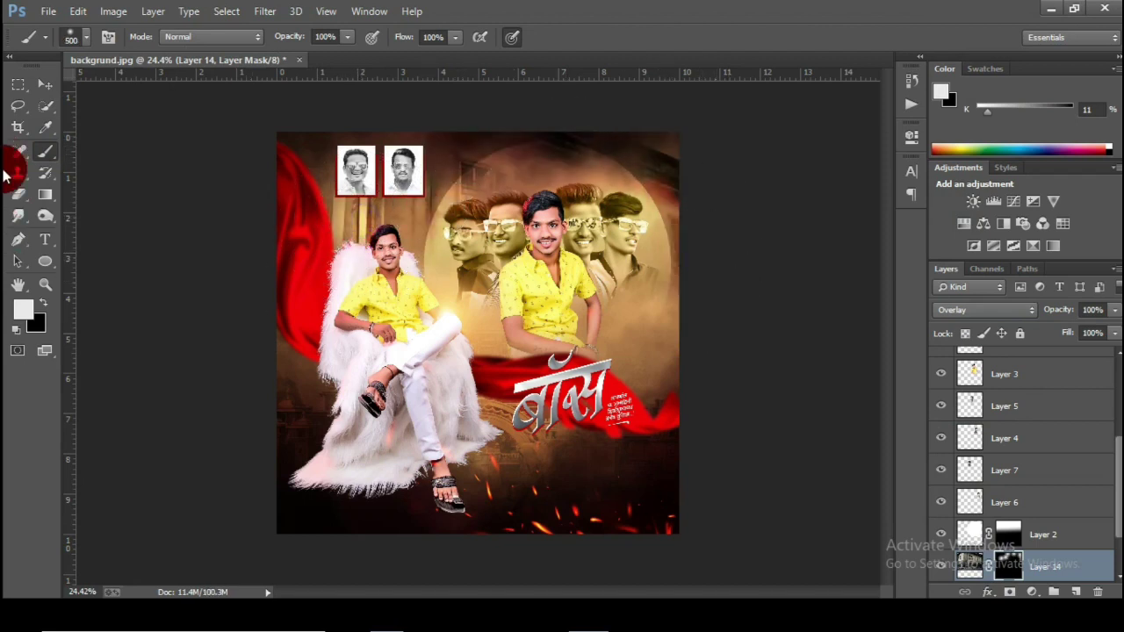
left_click(21, 195)
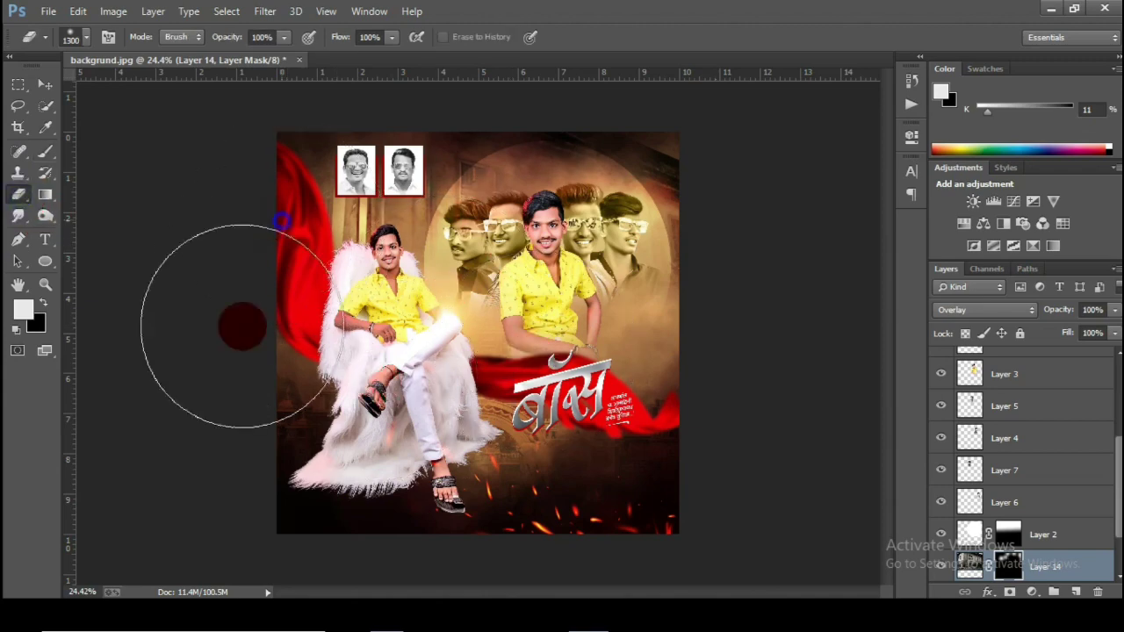
scroll(475, 327, "down", 1)
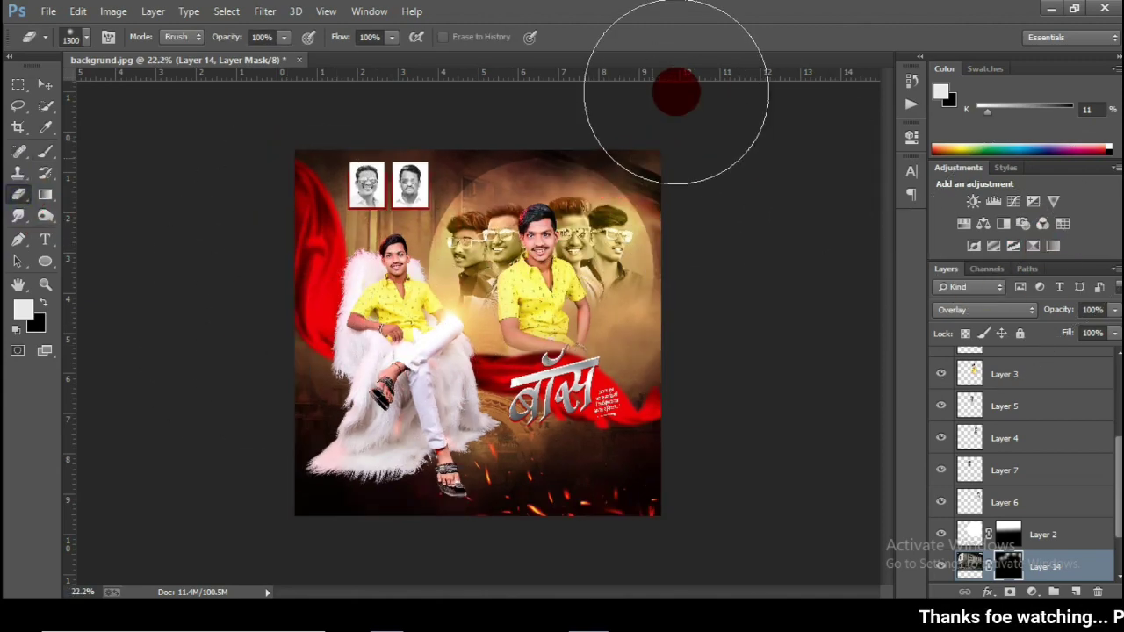
Step: Reduce the opacity of house Layer 14 to 73%
left_click_drag(1066, 307, 1041, 307)
scroll(410, 401, "up", 1)
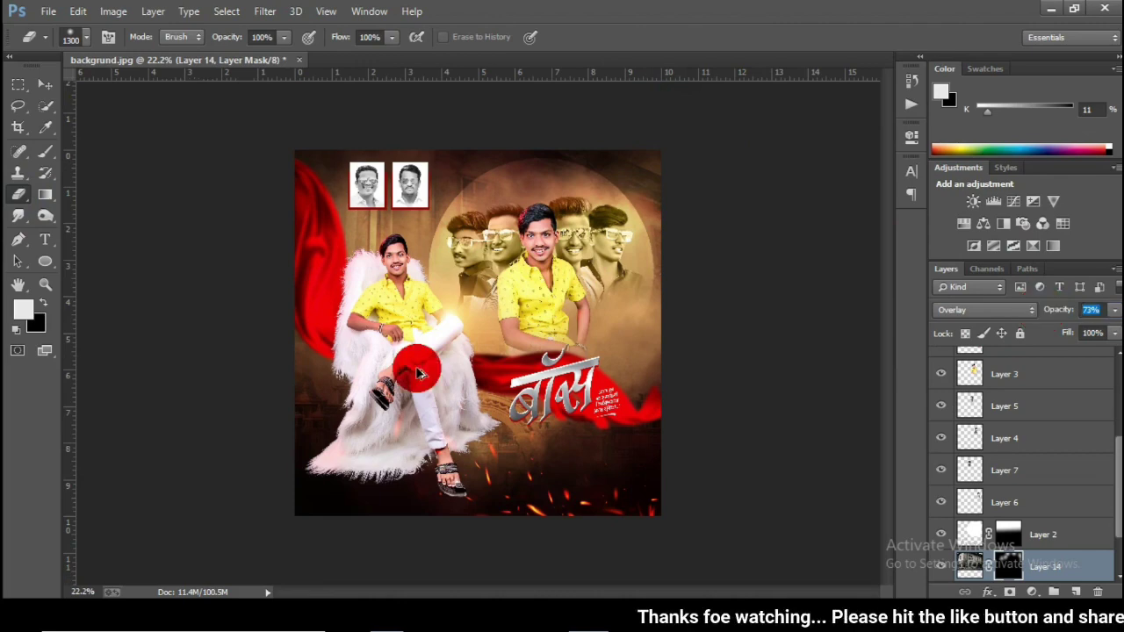
key("v")
scroll(439, 308, "up", 1)
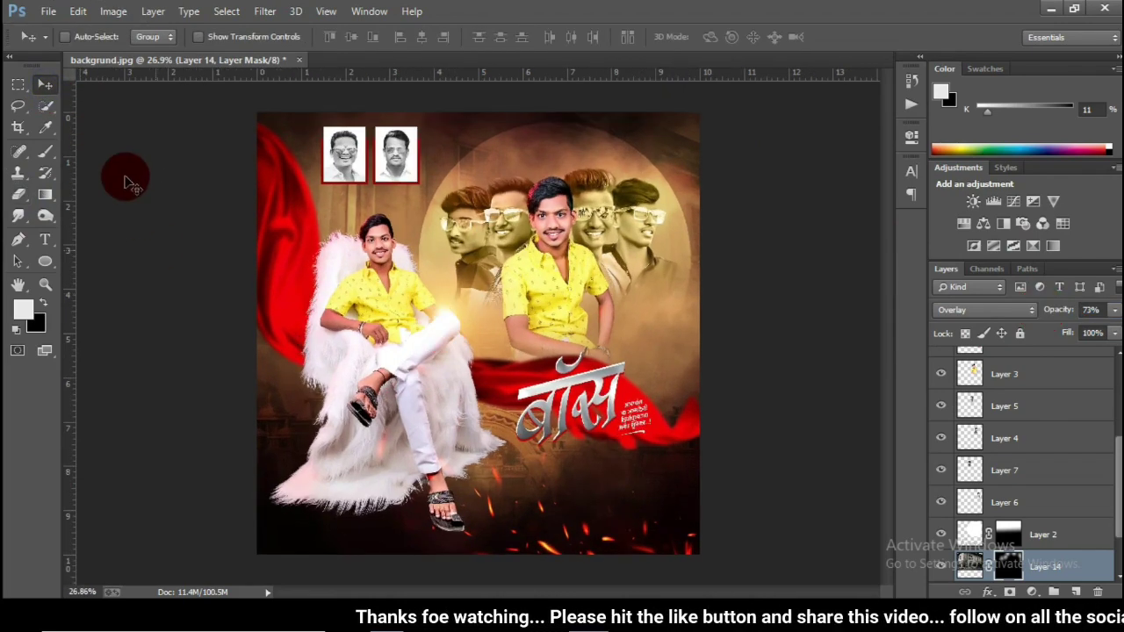
Step: Open the 10 april file and copy its crown and date lettering into the poster as a new layer
left_click(48, 14)
left_click(53, 43)
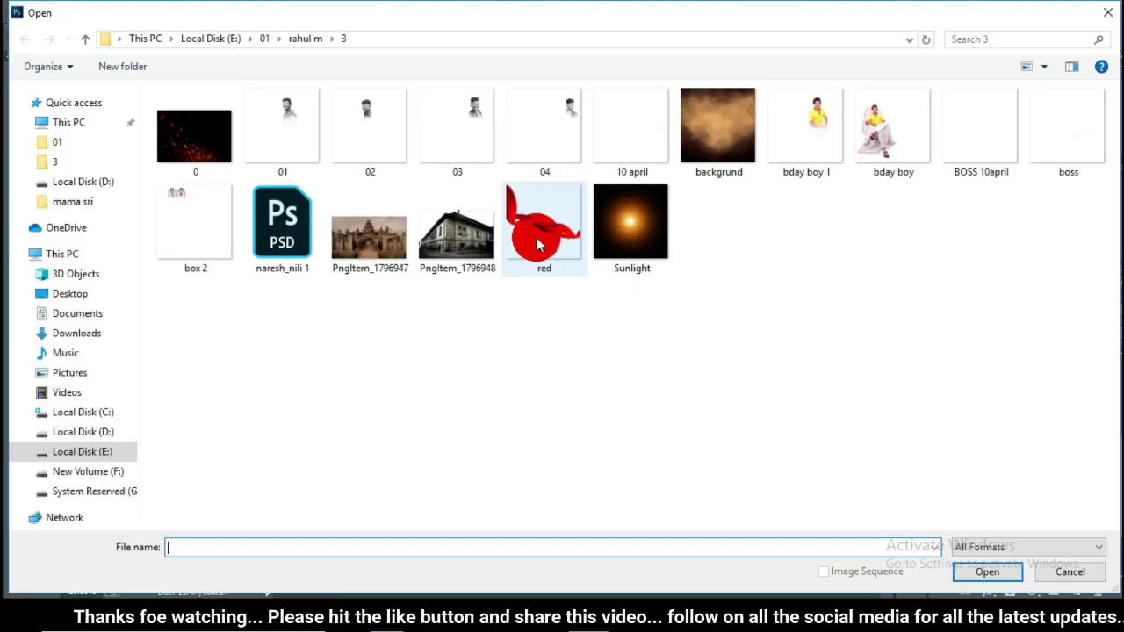
double_click(640, 167)
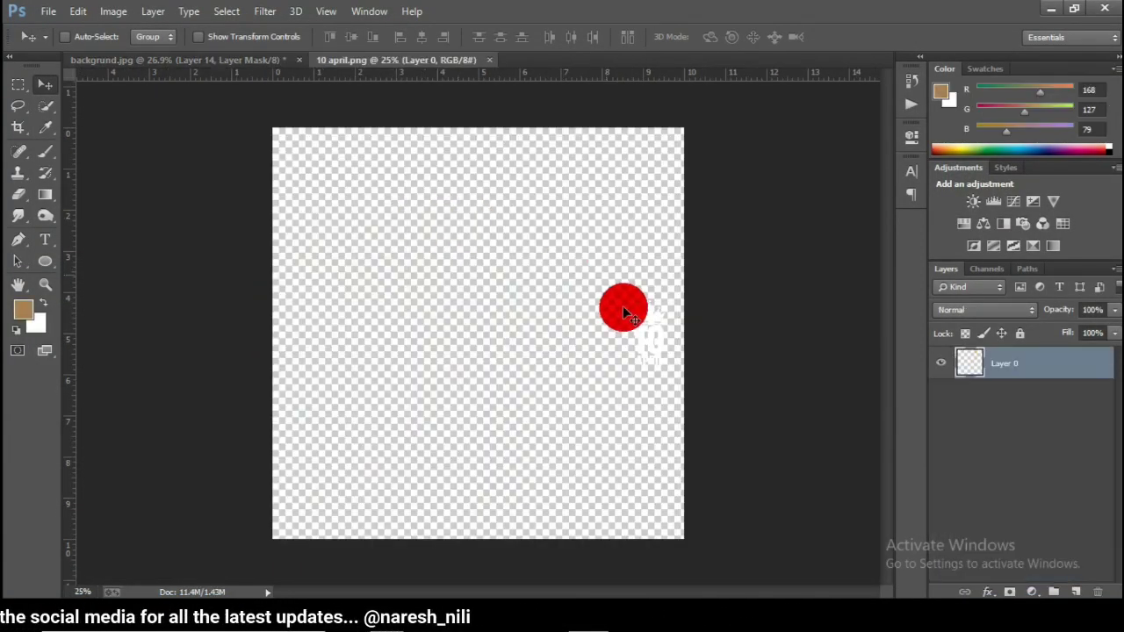
left_click_drag(657, 332, 662, 298)
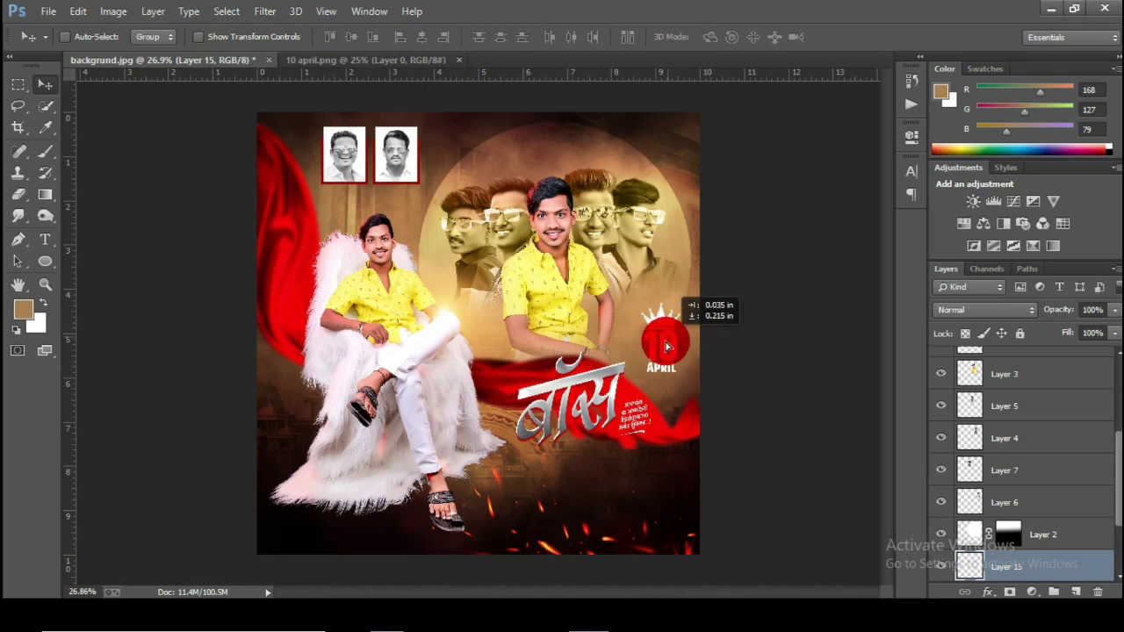
Step: Place the date lettering beside the man above the ribbon's right end and set its blend mode to Overlay
left_click_drag(665, 345, 665, 346)
left_click(958, 310)
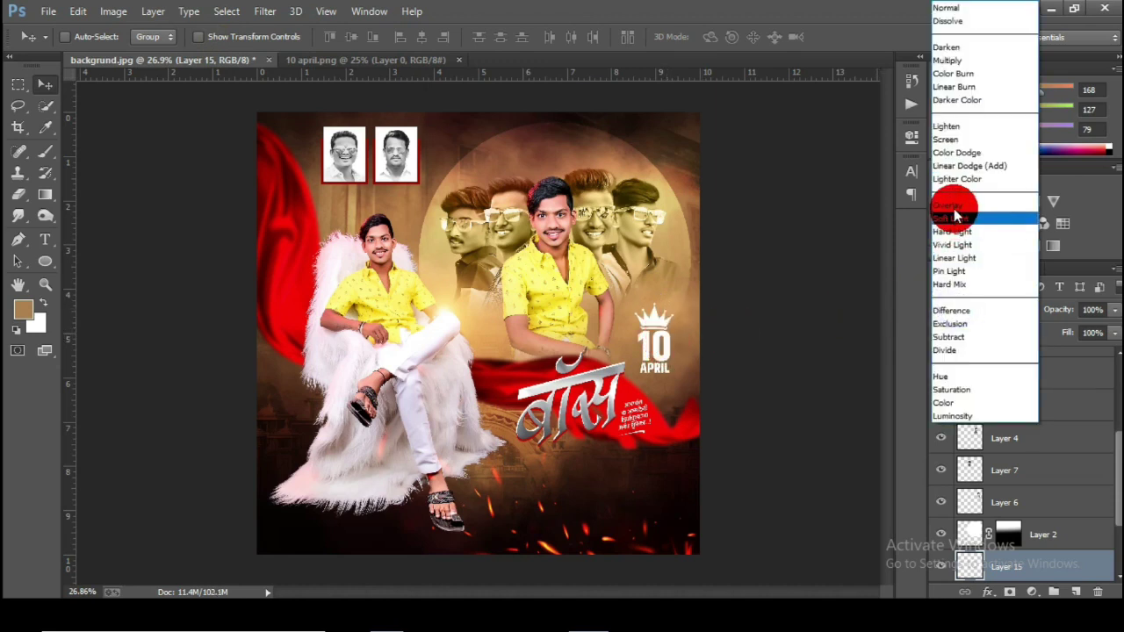
left_click(954, 220)
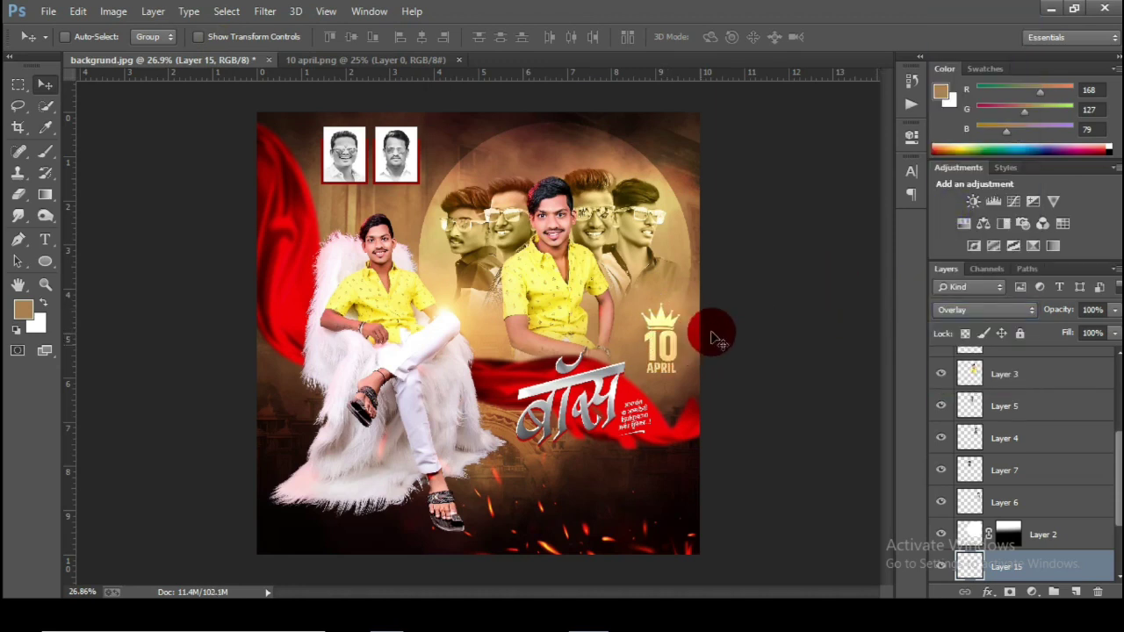
Step: Paint more of the temple into view on Layer 13's mask with a soft white brush of about 1100 px
scroll(1049, 495, "down", 2)
left_click(1009, 534)
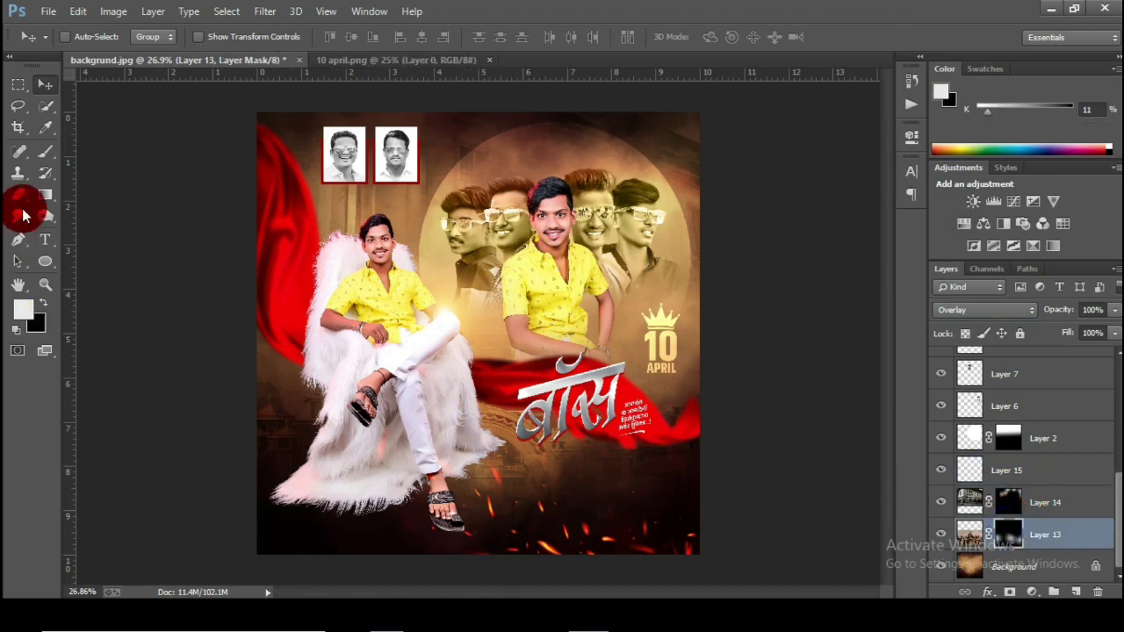
left_click(49, 153)
key("bracketright")
key("bracketright")
key("bracketright")
key("bracketright")
key("bracketright")
key("bracketright")
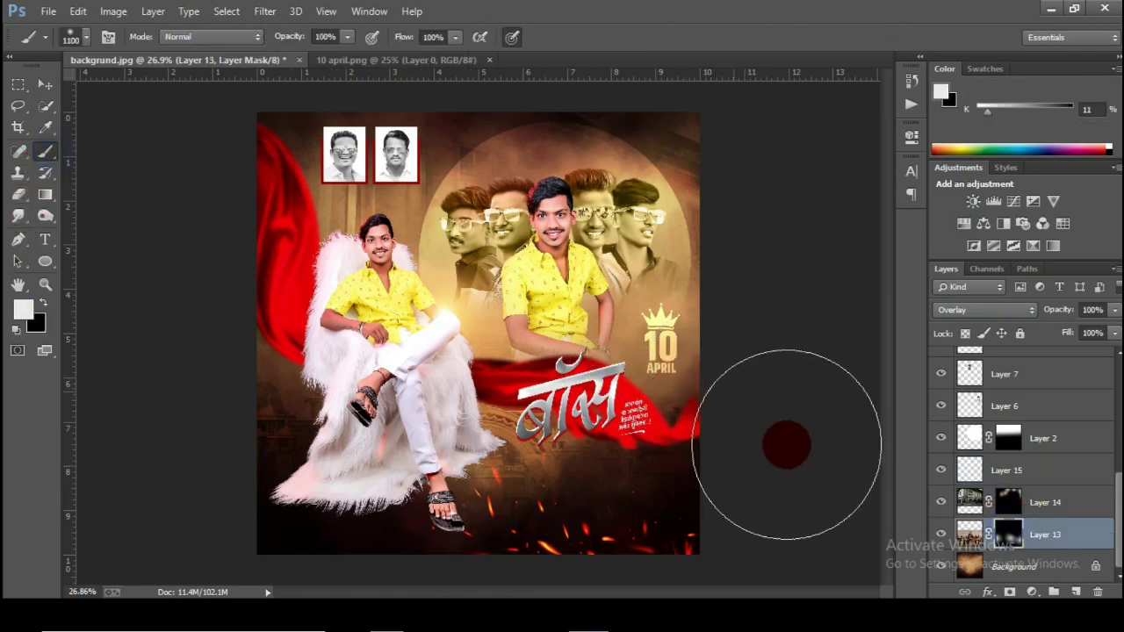
left_click(46, 84)
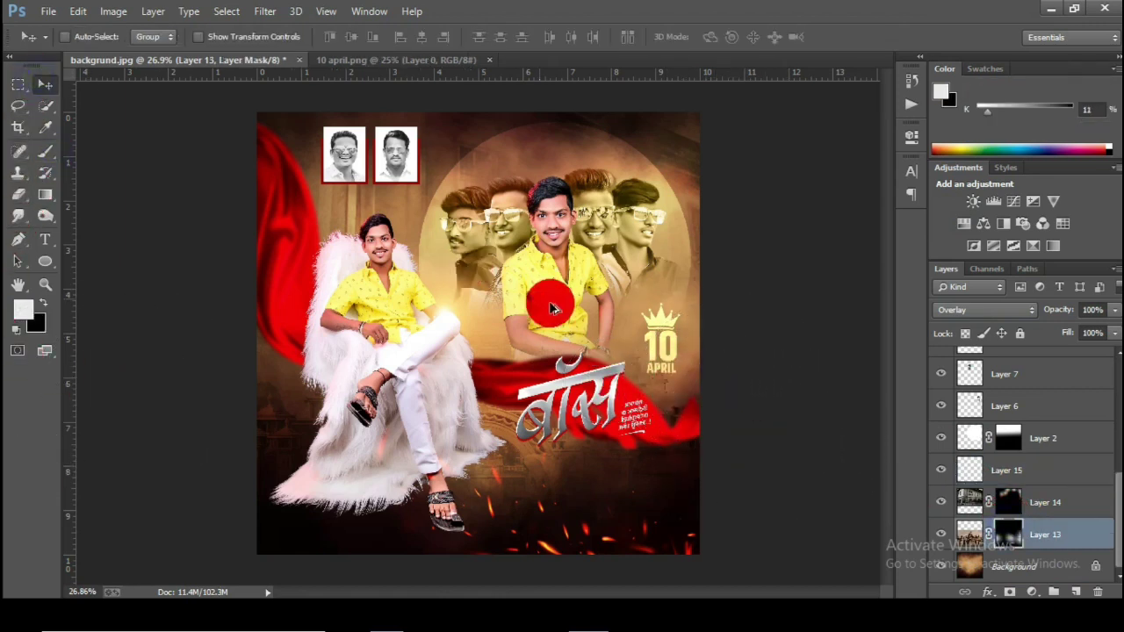
scroll(547, 303, "down", 2)
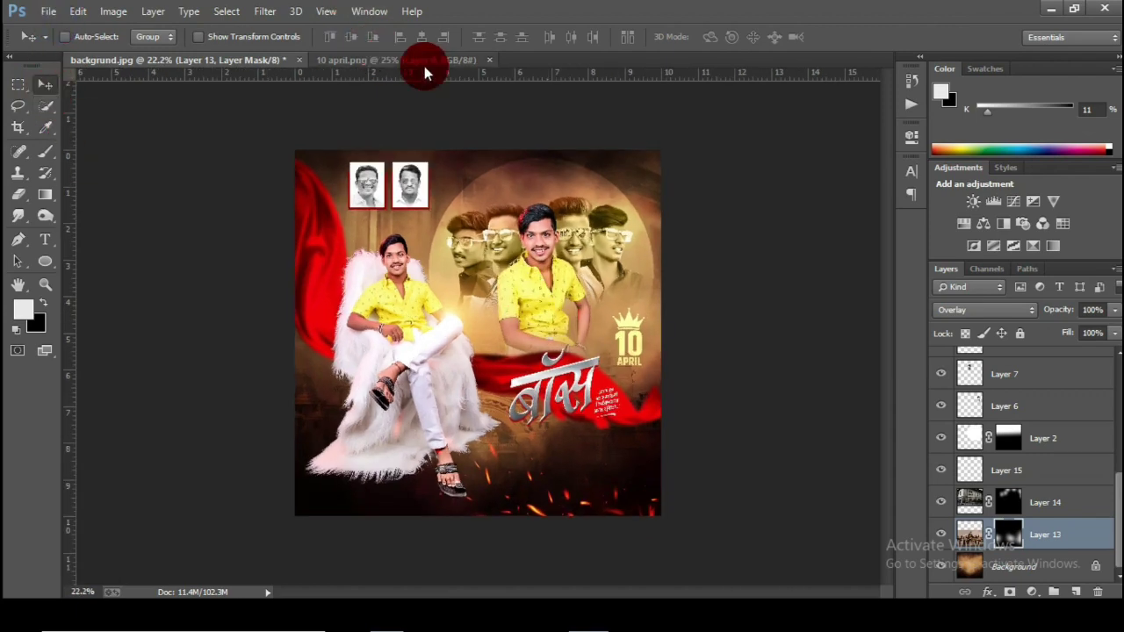
Step: Open the PSD holding the designer's credits and copy its logo 2 layer into the poster
key("ctrl+o")
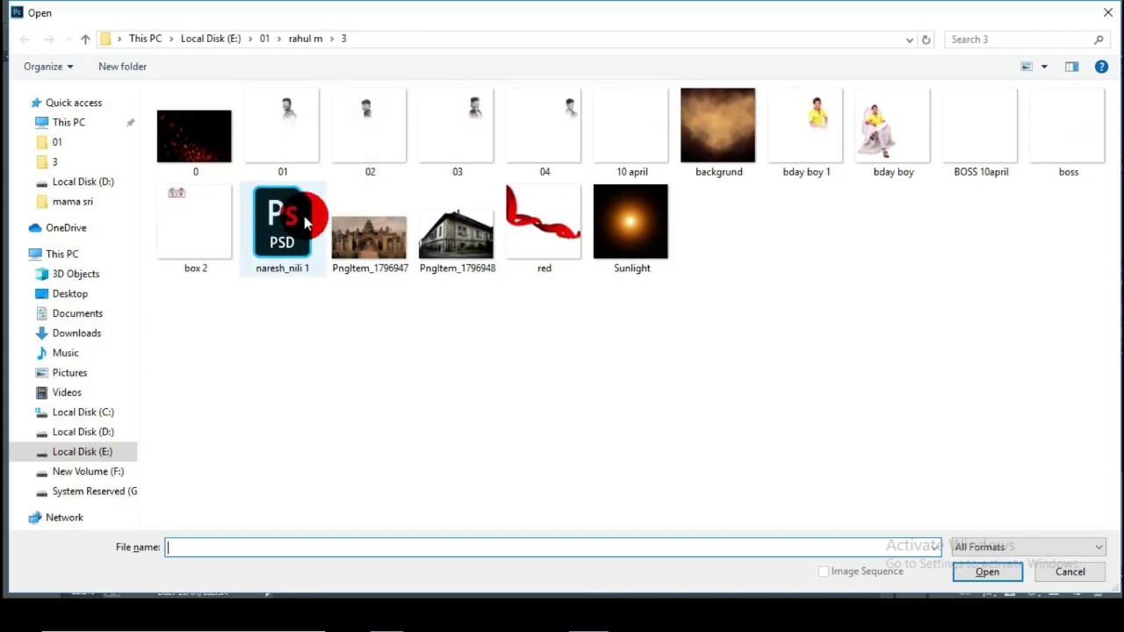
double_click(299, 224)
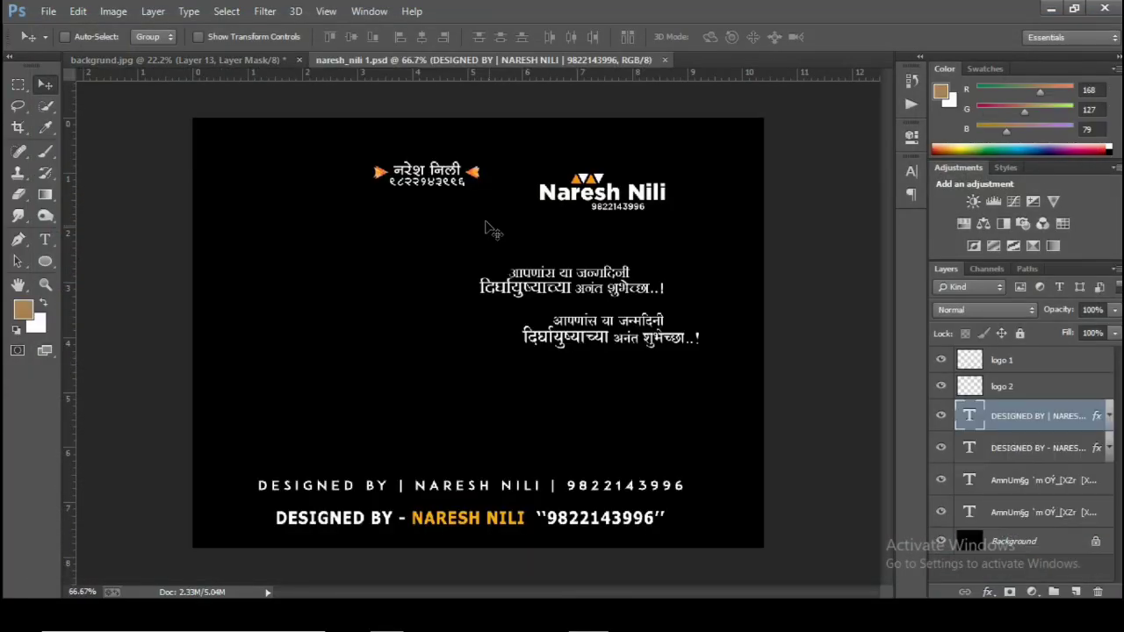
left_click(989, 387)
mouse_move(593, 187)
left_mouse_down()
mouse_move(262, 68)
mouse_move(513, 186)
mouse_move(586, 187)
left_mouse_up()
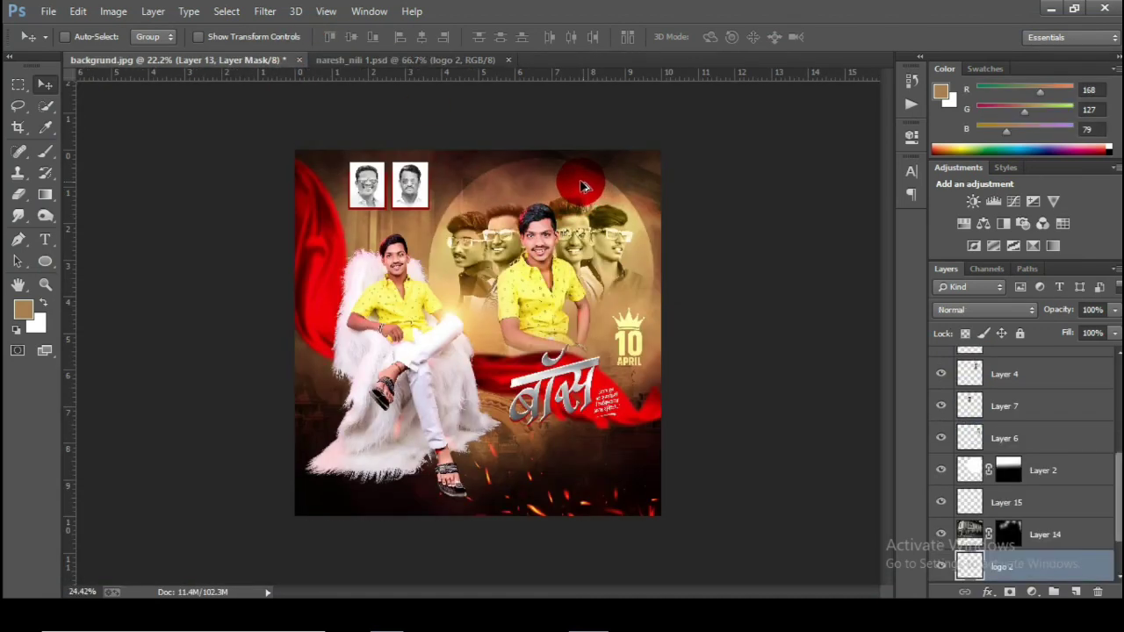
Step: Move the designer's logo into the poster's upper-right corner and scale it down slightly
scroll(652, 162, "up", 1)
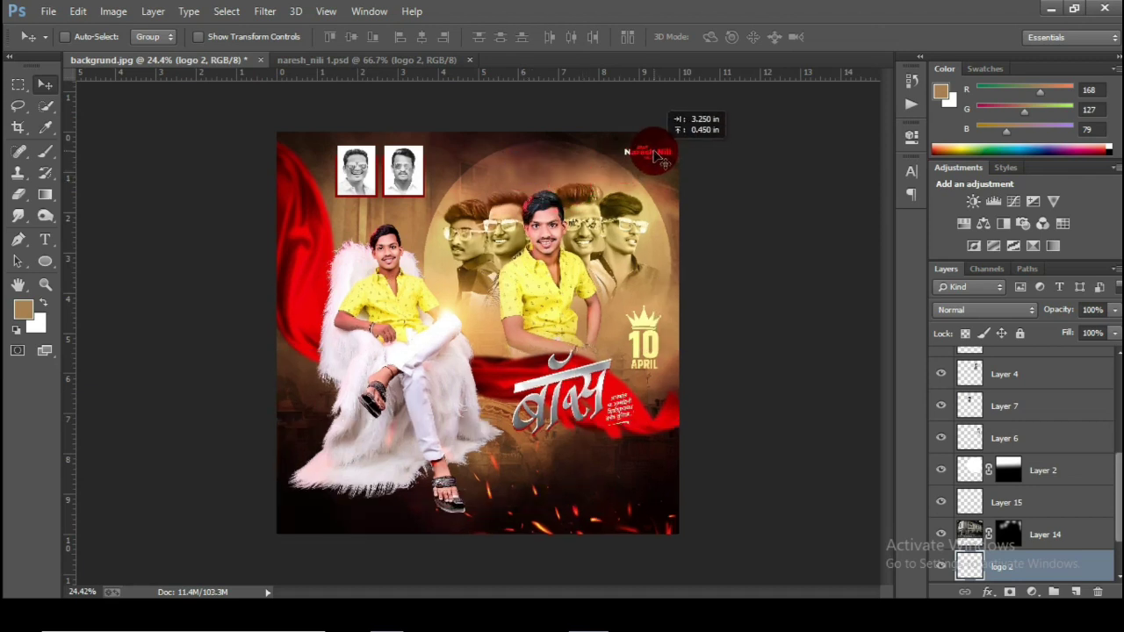
key("ctrl+t")
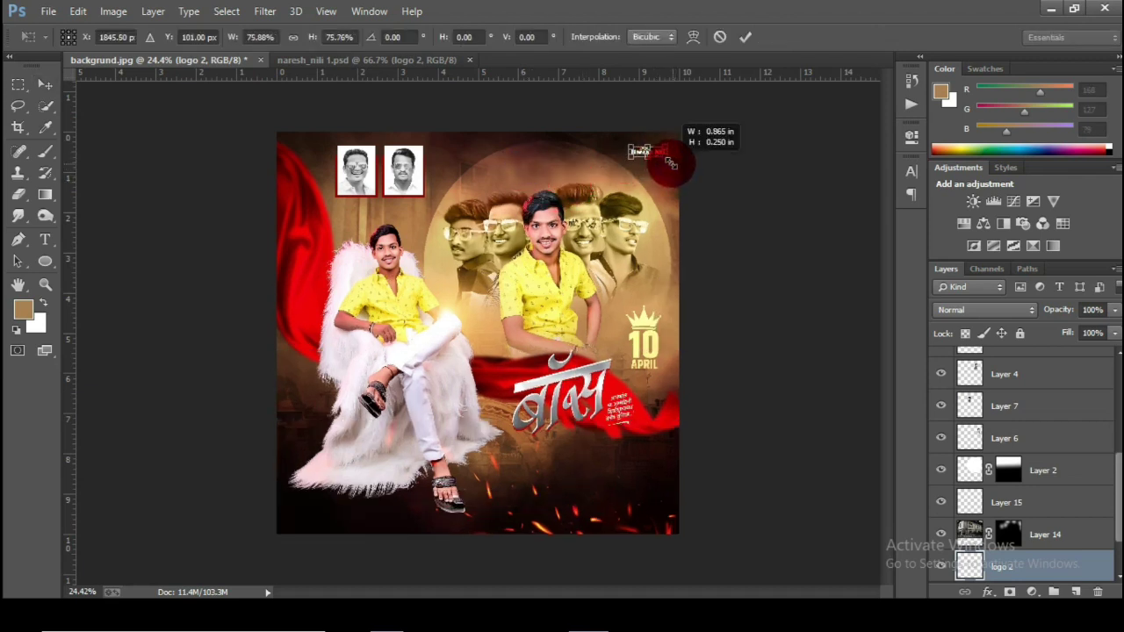
left_click(745, 37)
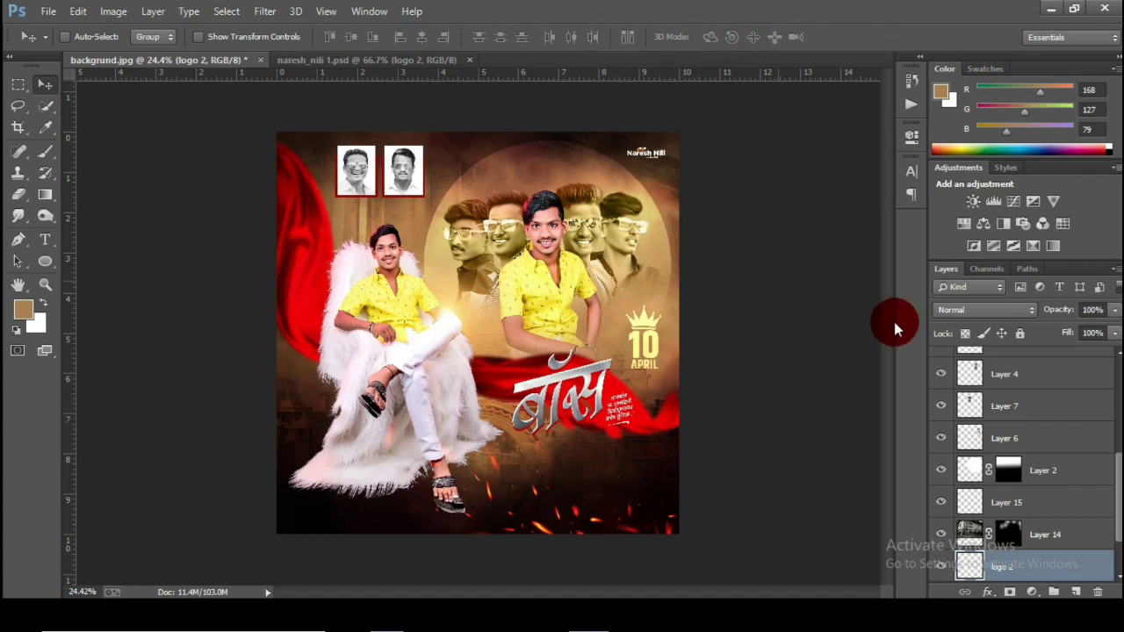
Step: Set the designer's logo to Overlay and duplicate its layer to strengthen the lettering
left_click(969, 318)
left_click(956, 201)
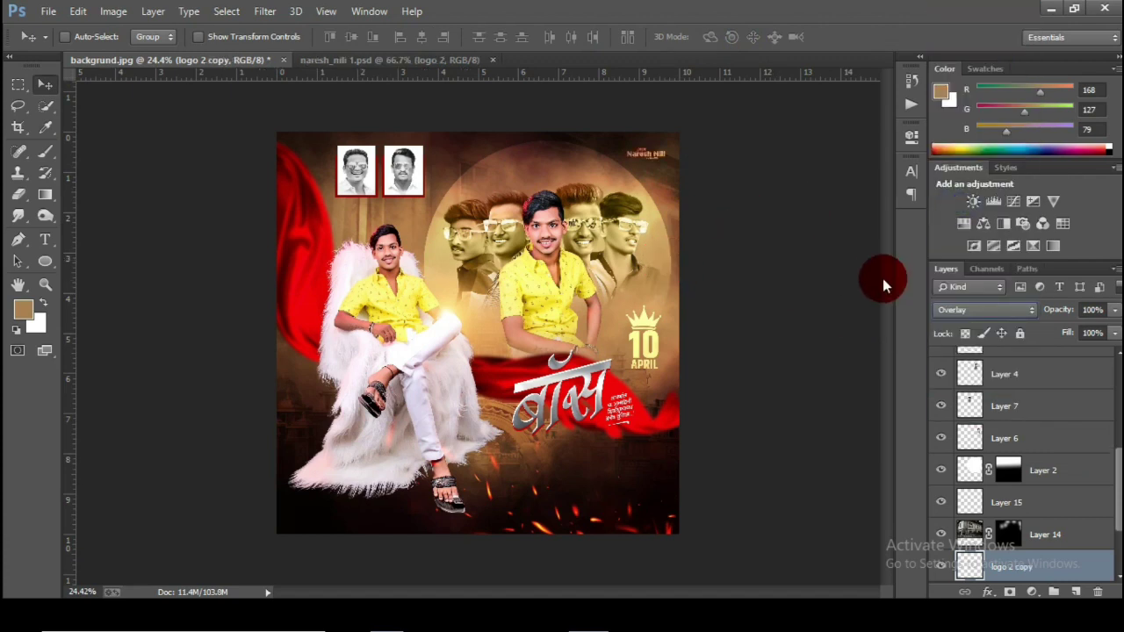
key("ctrl+j")
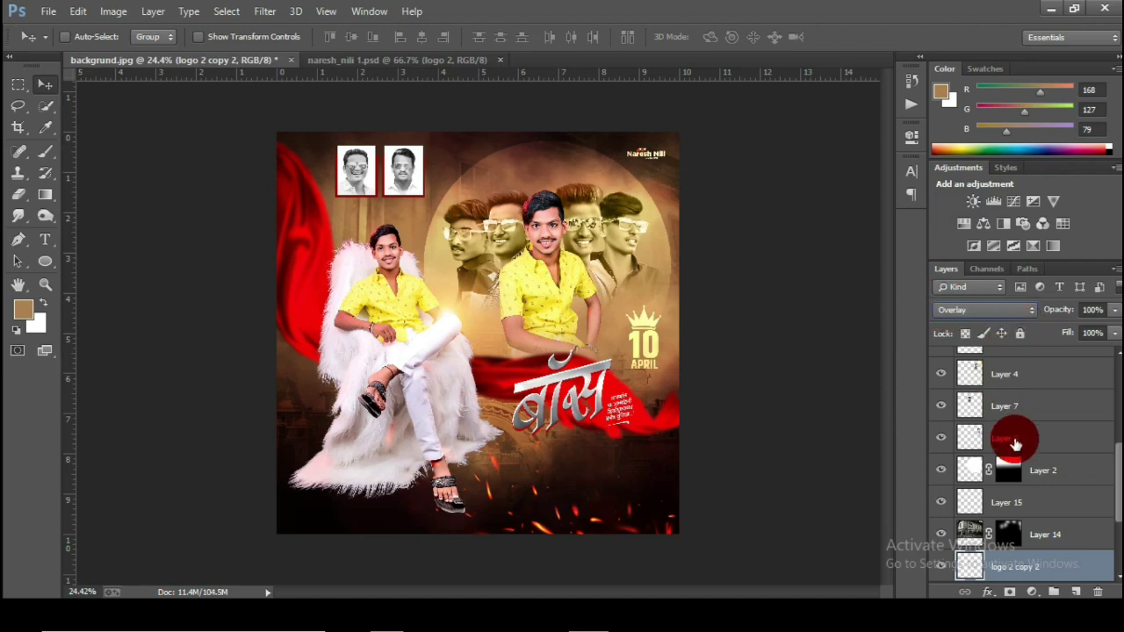
Step: Duplicate the three linked logo 2 layers, rotate the copies 90° counterclockwise and place them at the poster's left edge beside the fur chair
scroll(1014, 444, "down", 3)
left_click(1011, 501, "shift")
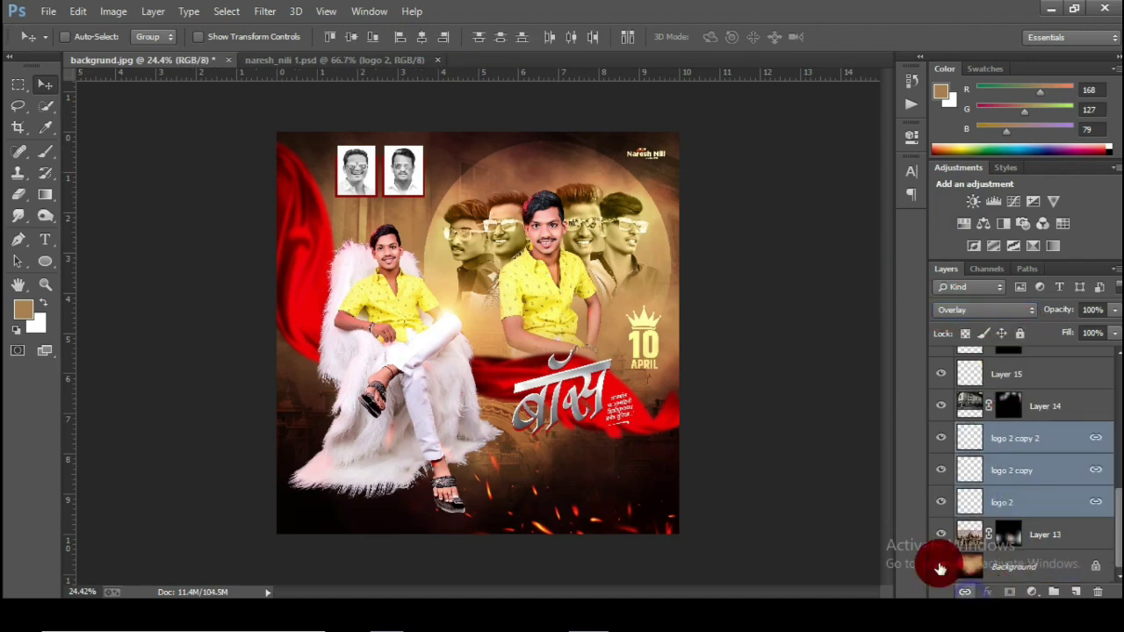
key("ctrl+j")
key("ctrl+t")
right_click(590, 220)
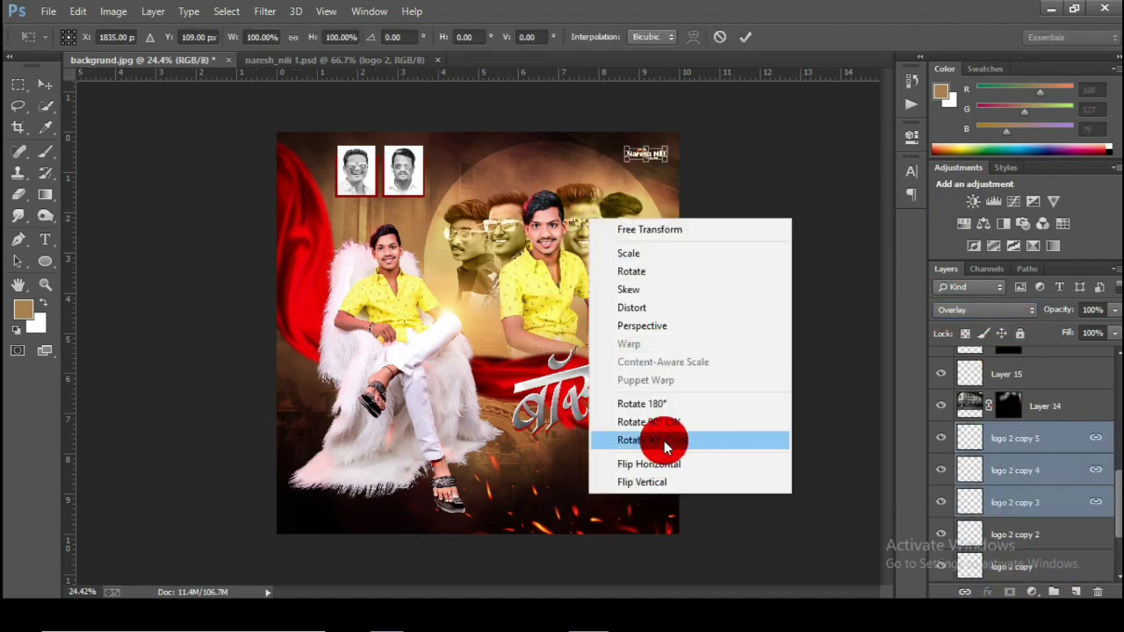
left_click(665, 446)
left_click(745, 37)
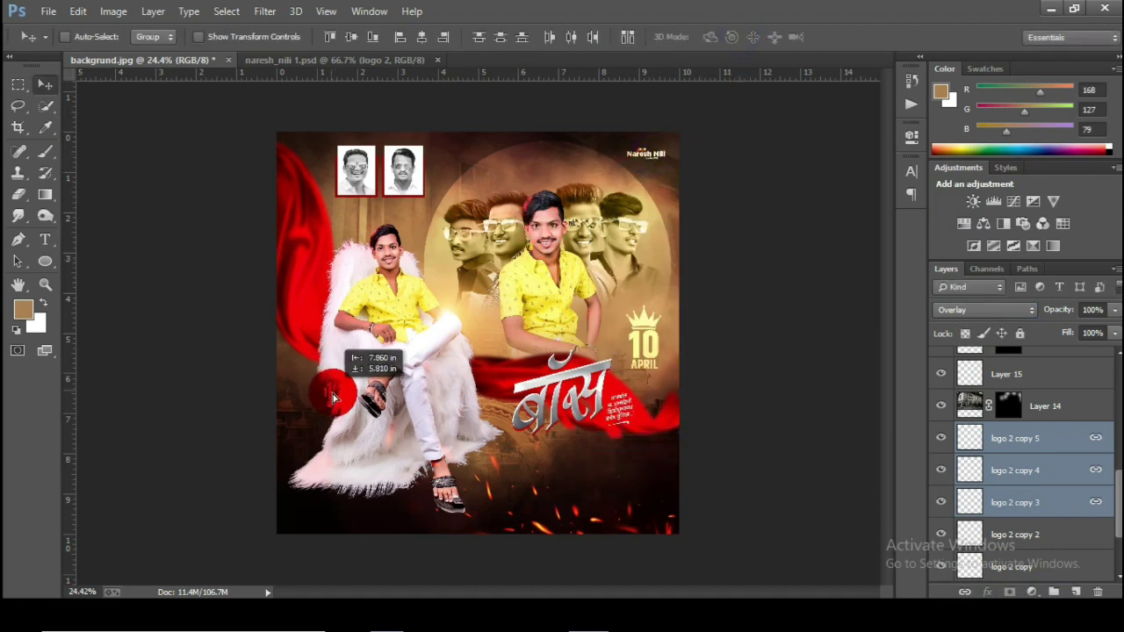
left_click_drag(334, 397, 301, 436)
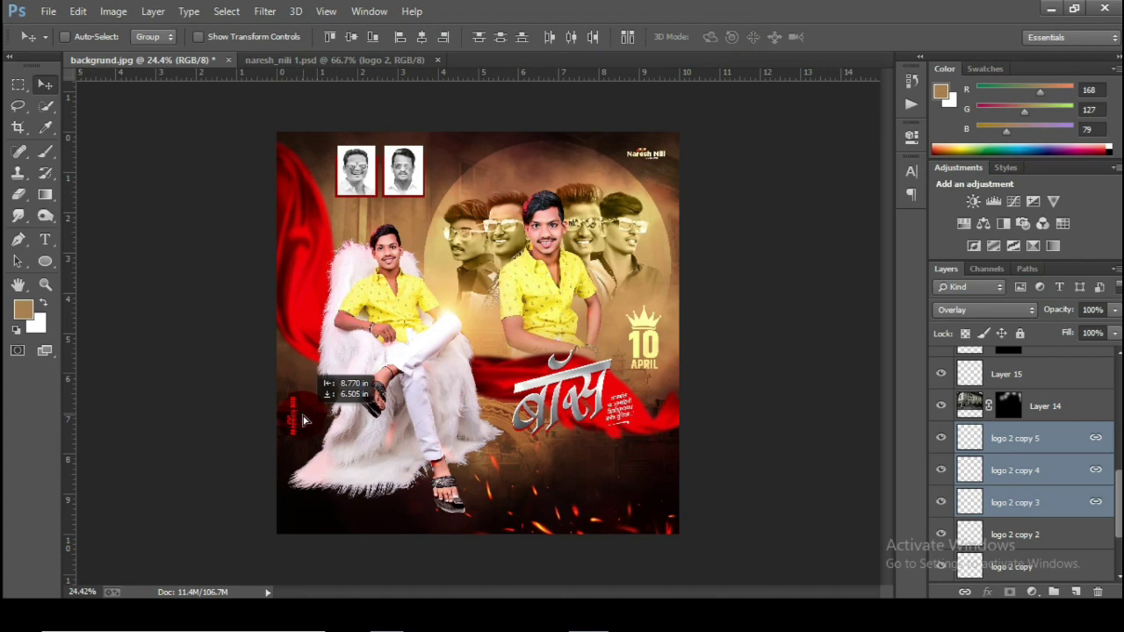
Step: Select all six logo 2 layers, originals and copies, and put them together in a new layer group
left_click(1029, 455)
scroll(1030, 499, "down", 3)
left_click(1023, 501, "shift")
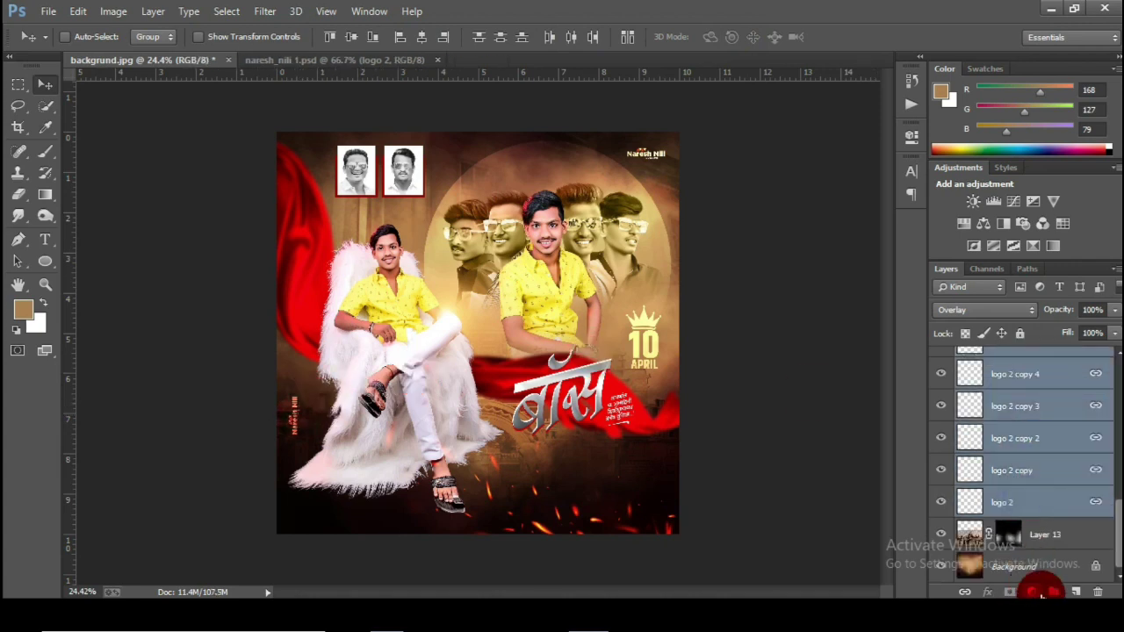
left_click(1037, 592)
left_click(866, 547)
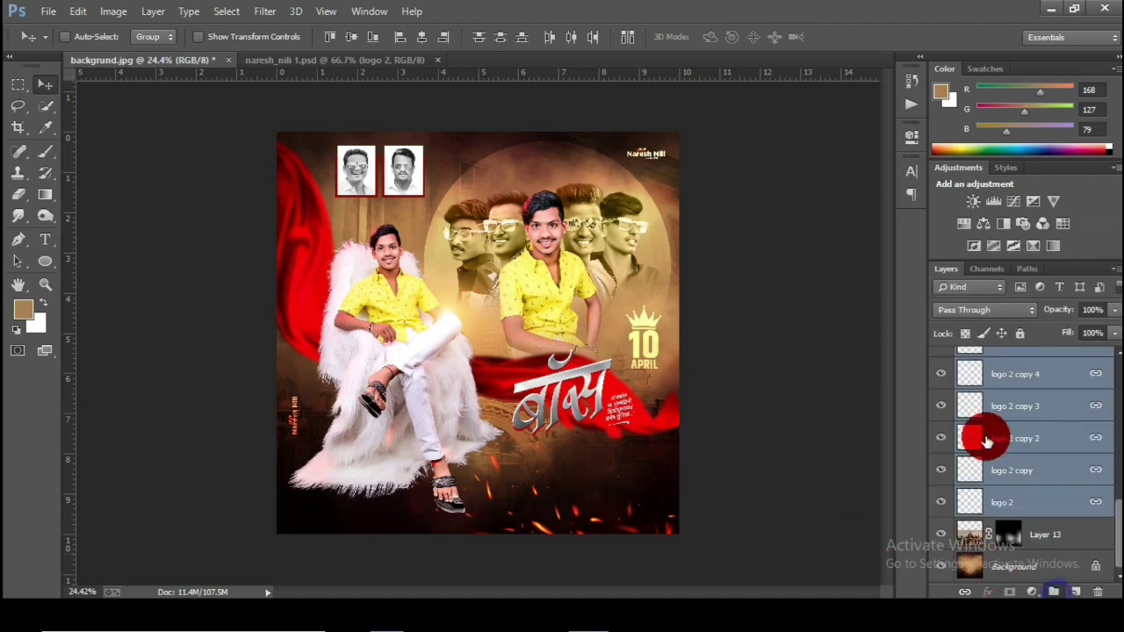
left_click_drag(985, 439, 1054, 592)
left_click(1008, 512)
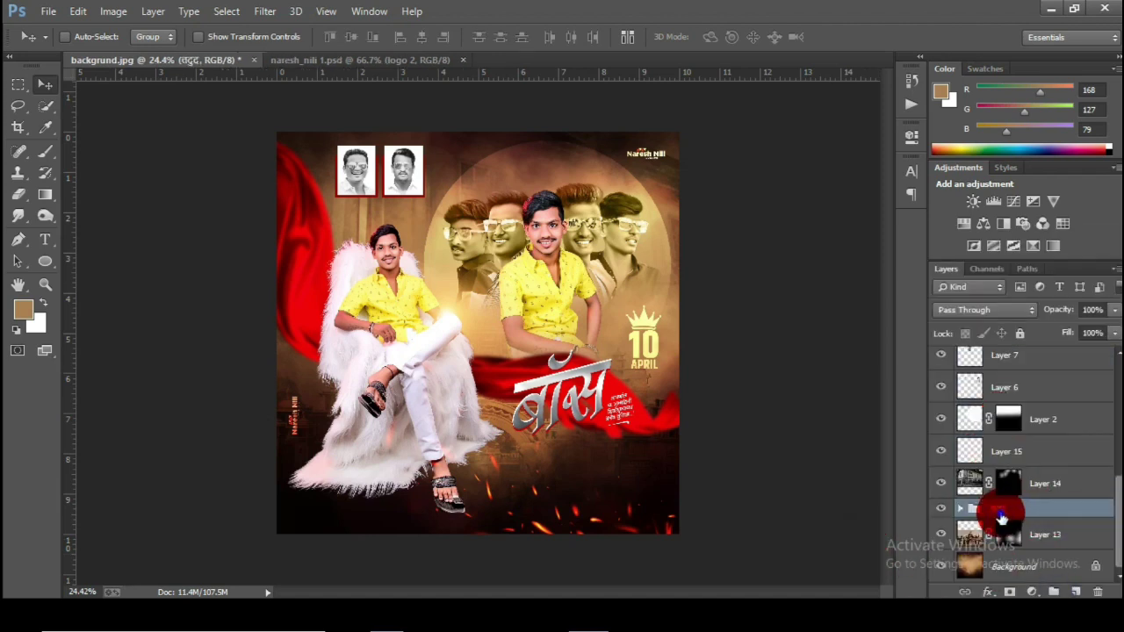
Step: Rename the new group as logo and move it to the top of the layer stack
double_click(998, 511)
key("super+space")
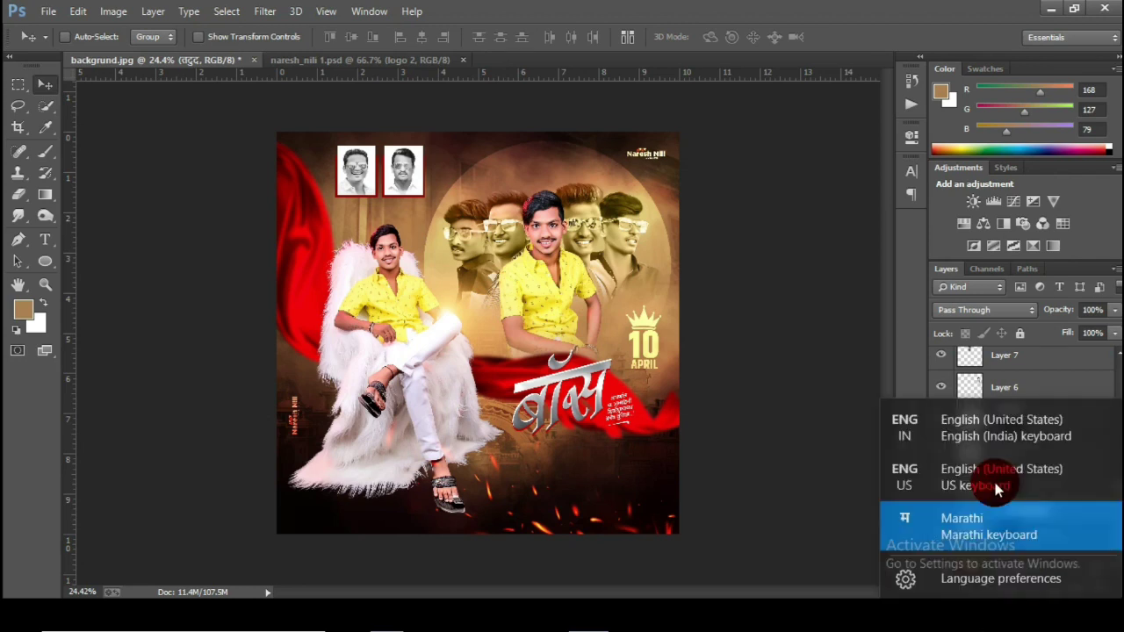
left_click(991, 431)
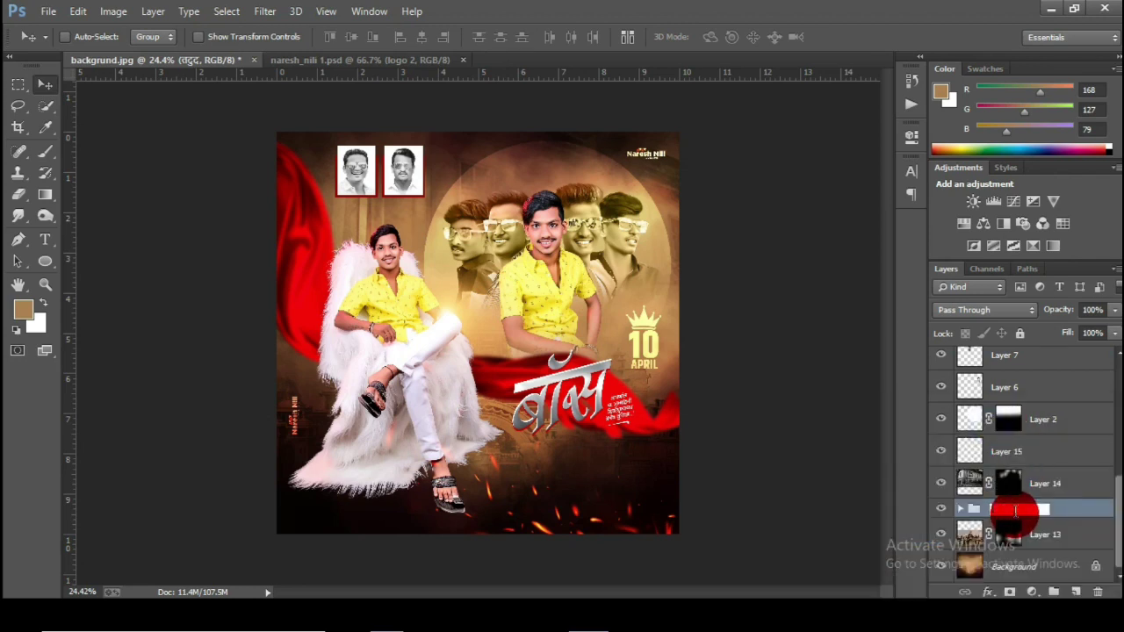
type("ogo")
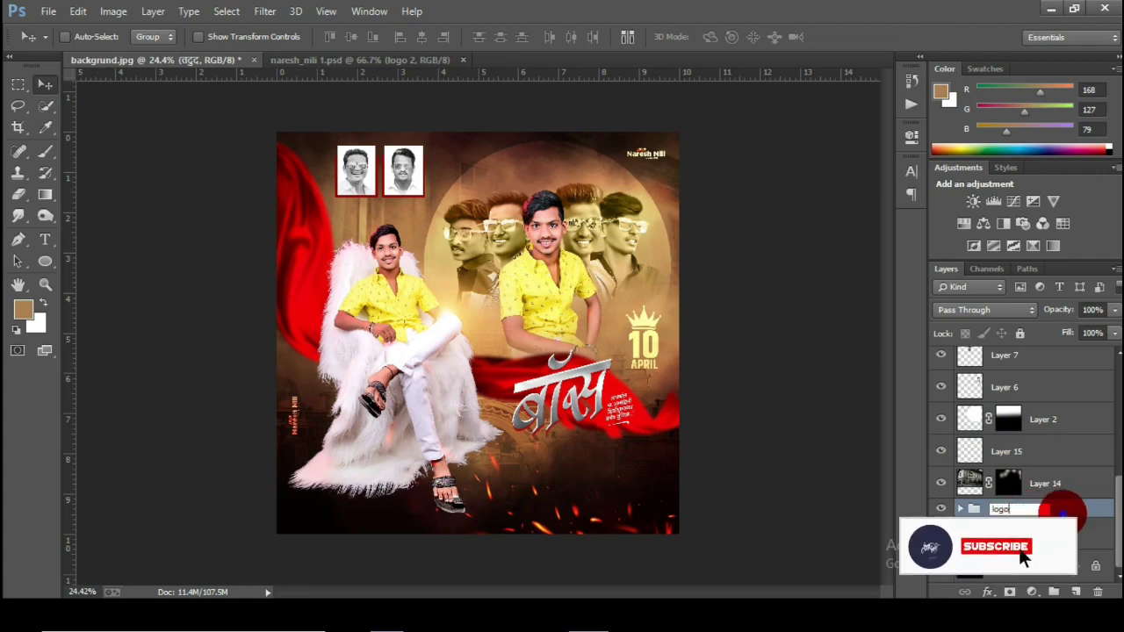
key("Return")
left_click_drag(1016, 514, 985, 368)
scroll(1009, 439, "up", 5)
left_click_drag(516, 477, 982, 463)
scroll(526, 420, "up", 2)
Step: Add a new layer above the logo group and fill it with the merged poster using Apply Image
left_click(1076, 593)
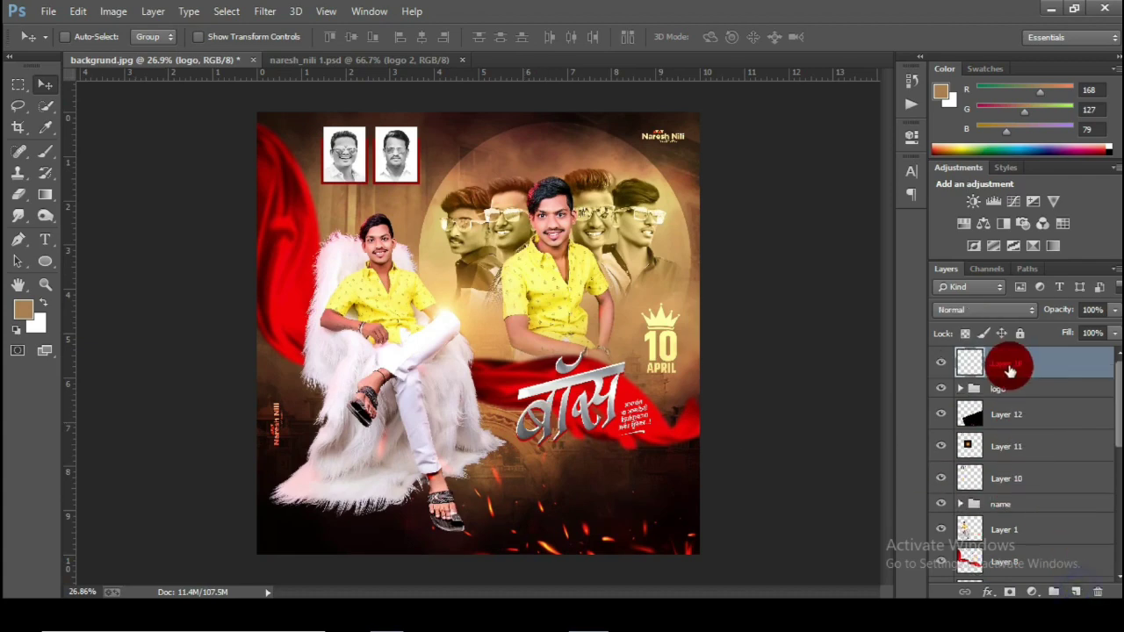
left_click(113, 12)
left_click(141, 246)
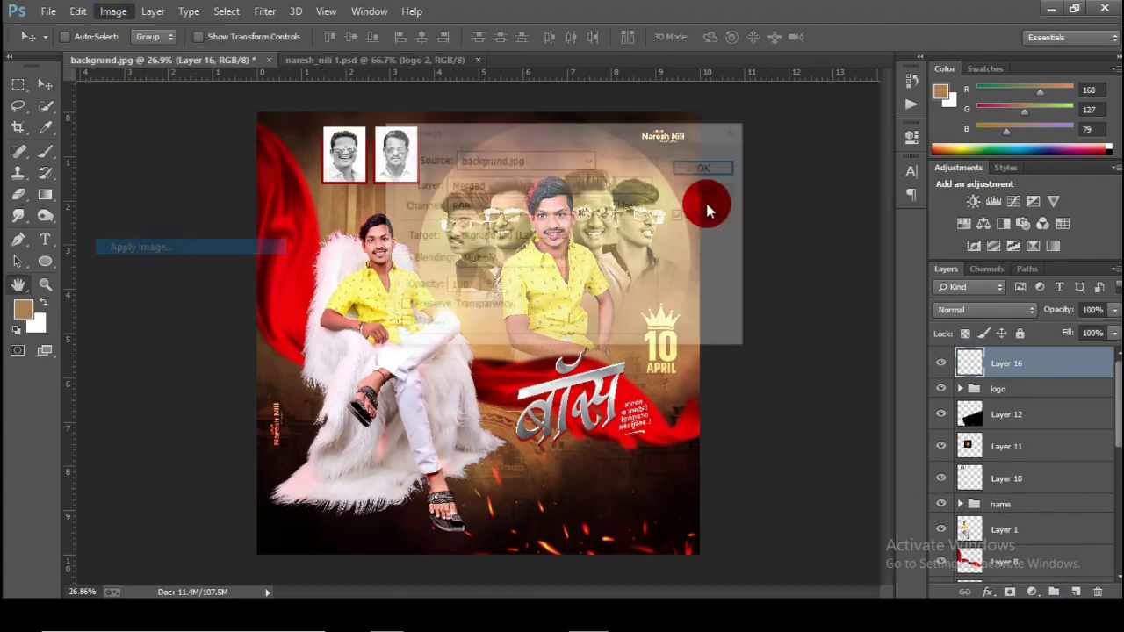
left_click(700, 171)
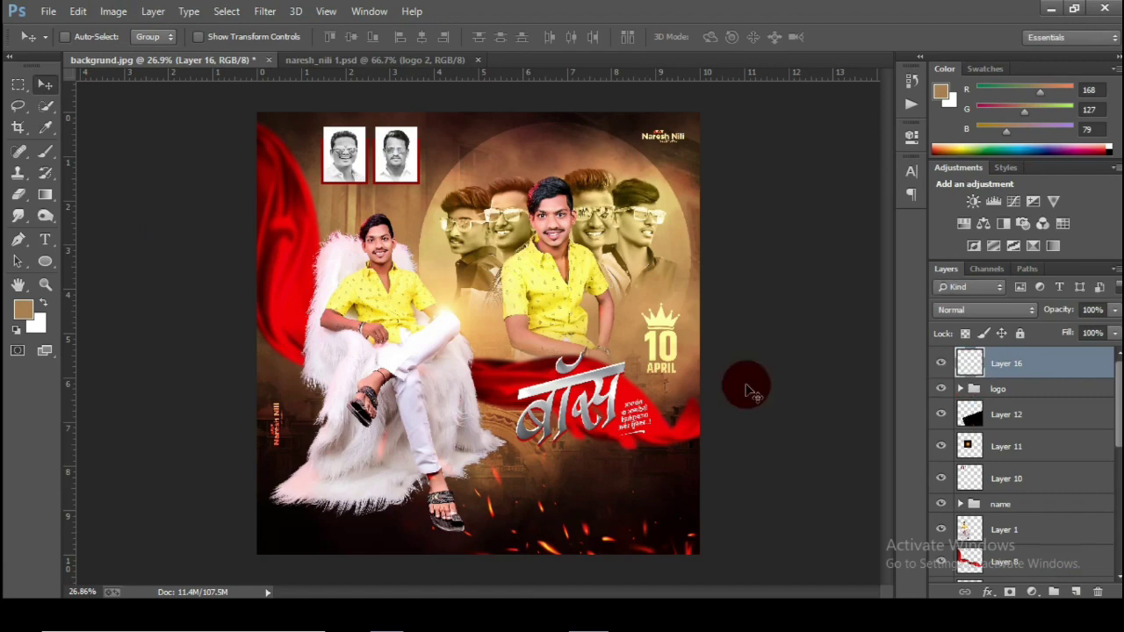
scroll(601, 413, "down", 1)
scroll(600, 413, "up", 1)
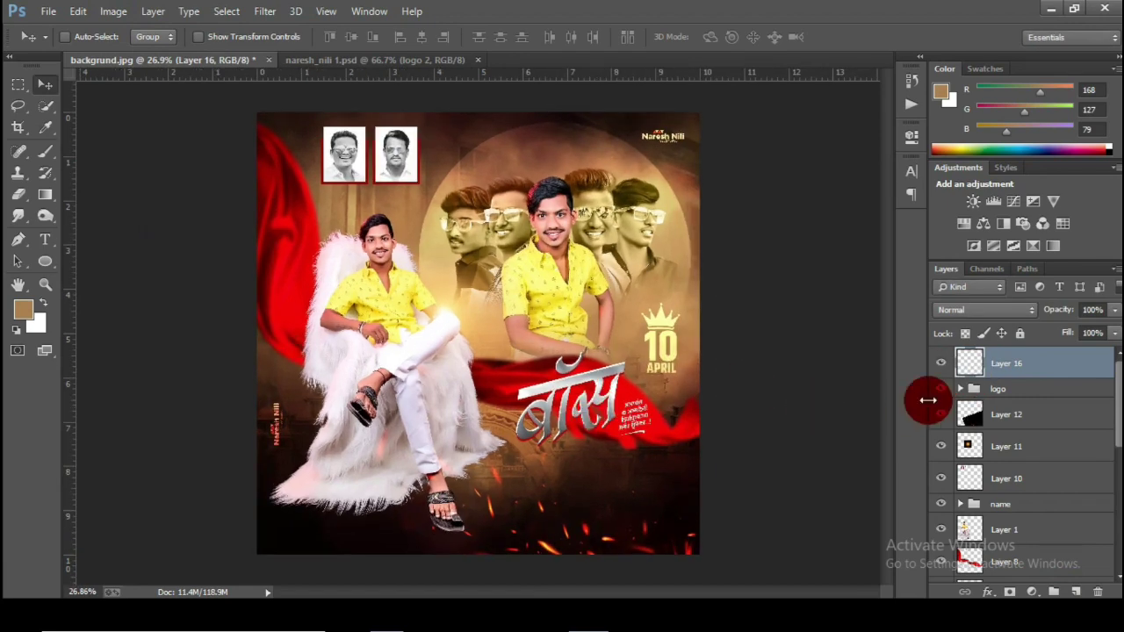
Step: Close the PSD holding the designer's credits and return to the poster
left_click(264, 10)
left_click(516, 149)
left_click(482, 59)
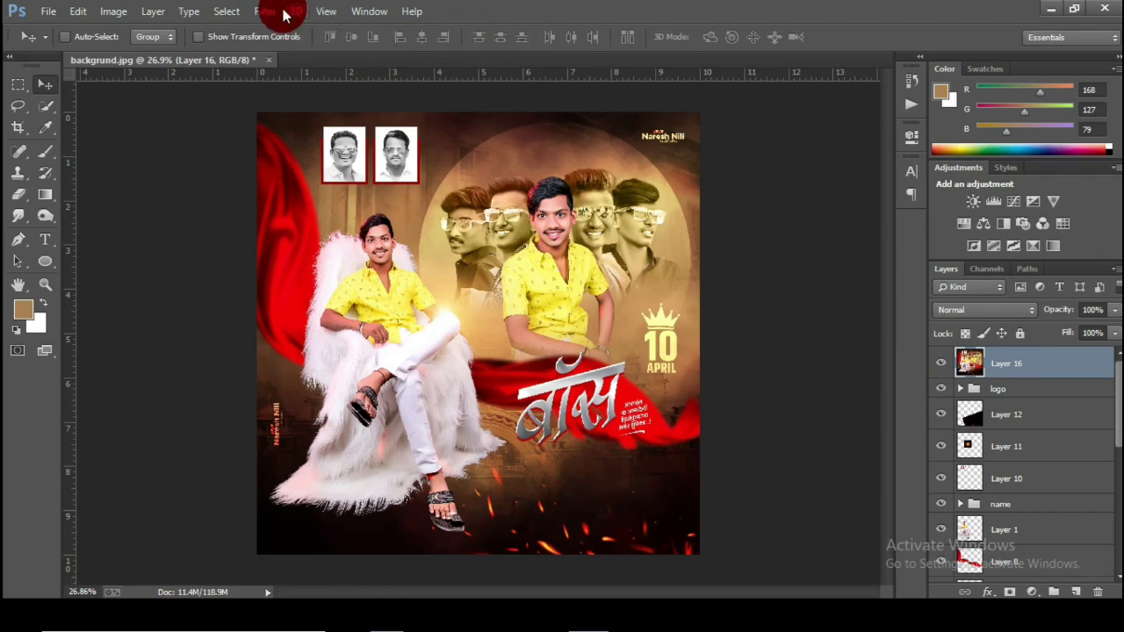
Step: Open the Camera Raw filter on Layer 16 and set Clarity +38, Blacks -21, Whites +7, Shadows -17 and Highlights +6
left_click(264, 10)
left_click(553, 265)
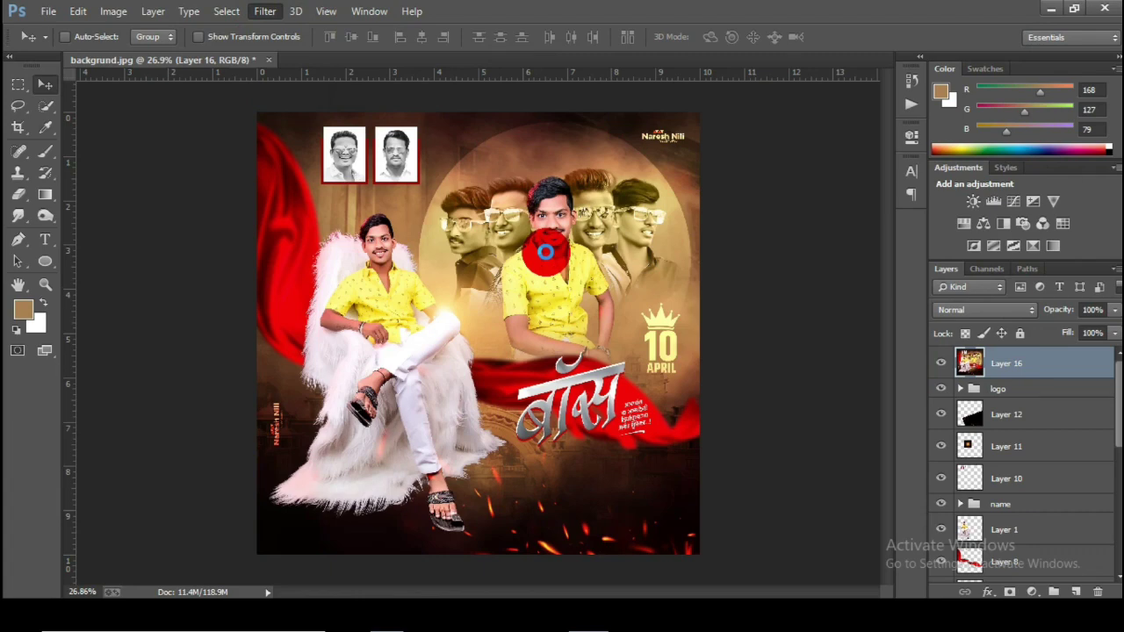
key("ctrl+shift+a")
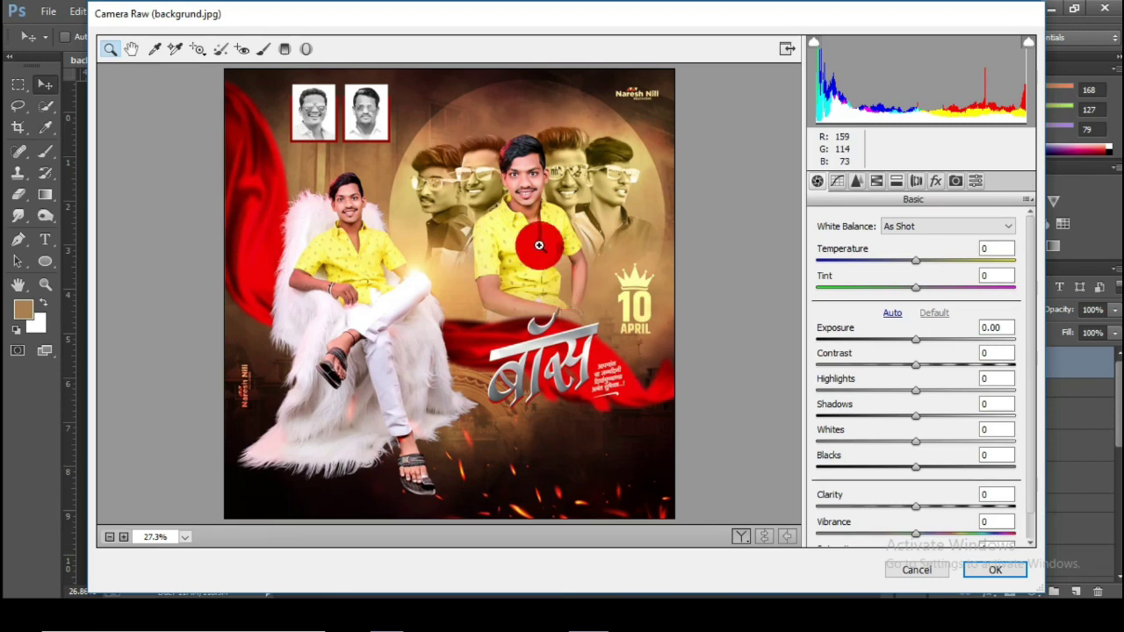
scroll(920, 483, "down", 1)
left_click_drag(938, 483, 954, 477)
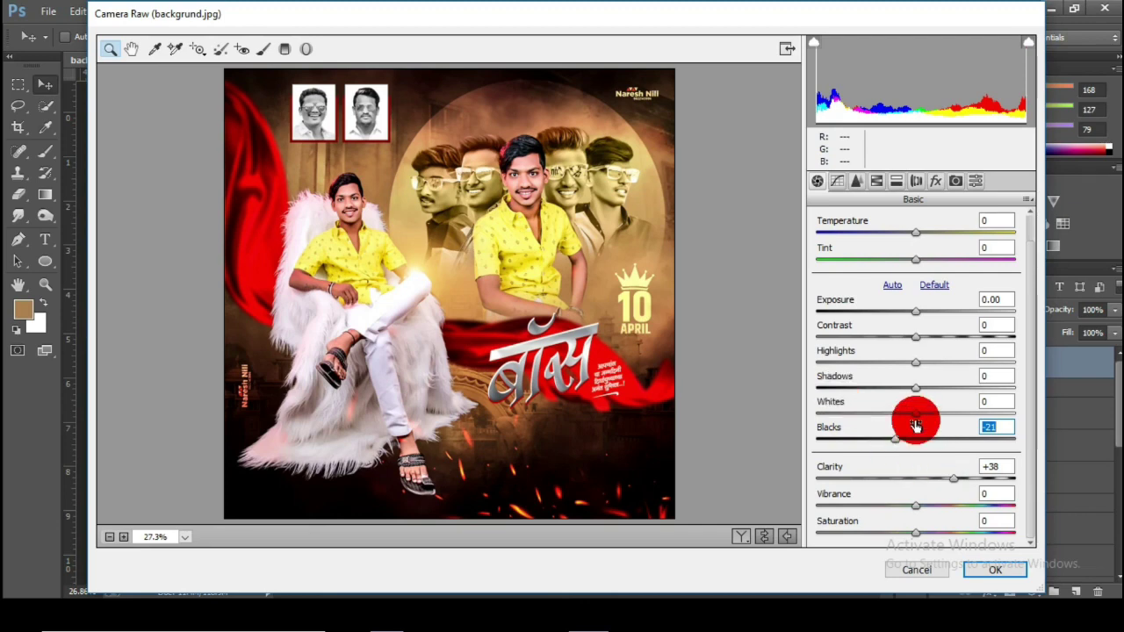
left_click_drag(927, 424, 932, 426)
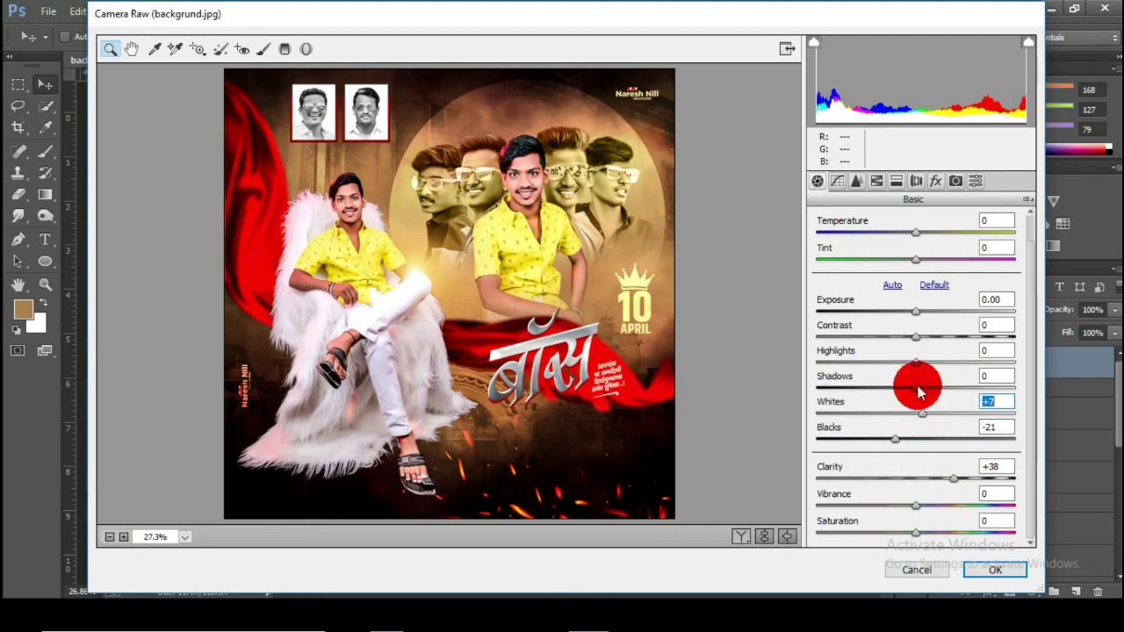
left_click_drag(897, 392, 926, 364)
Step: In Camera Calibration, set Green Primary Hue to -10, Blue Primary Hue to +8 and Blue Primary Saturation to +10
left_click(958, 181)
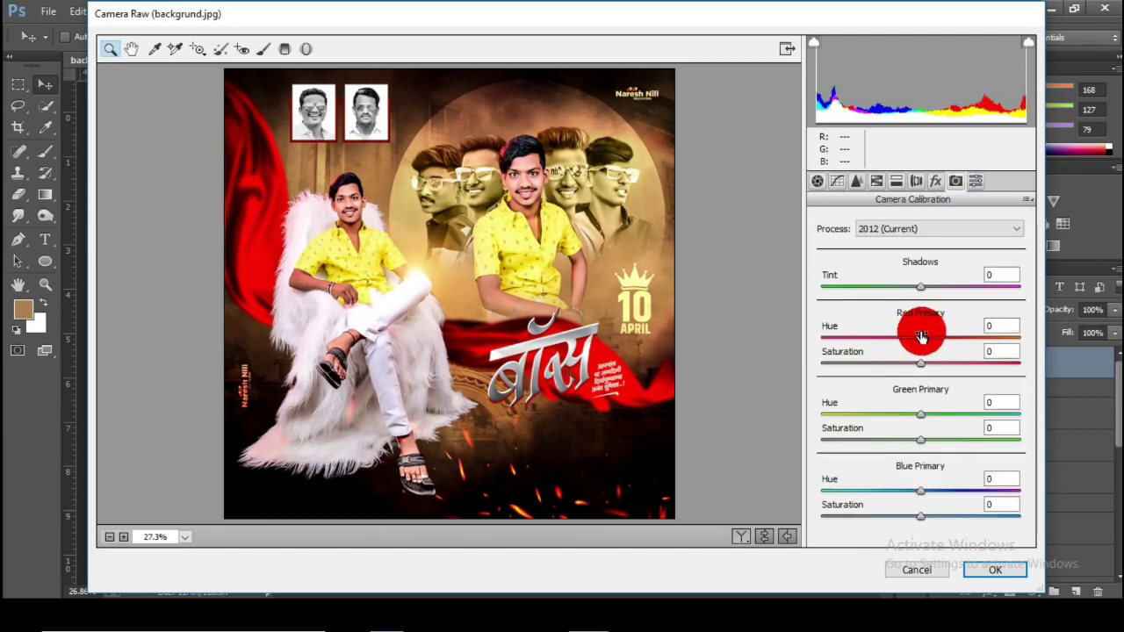
left_click_drag(870, 329, 920, 369)
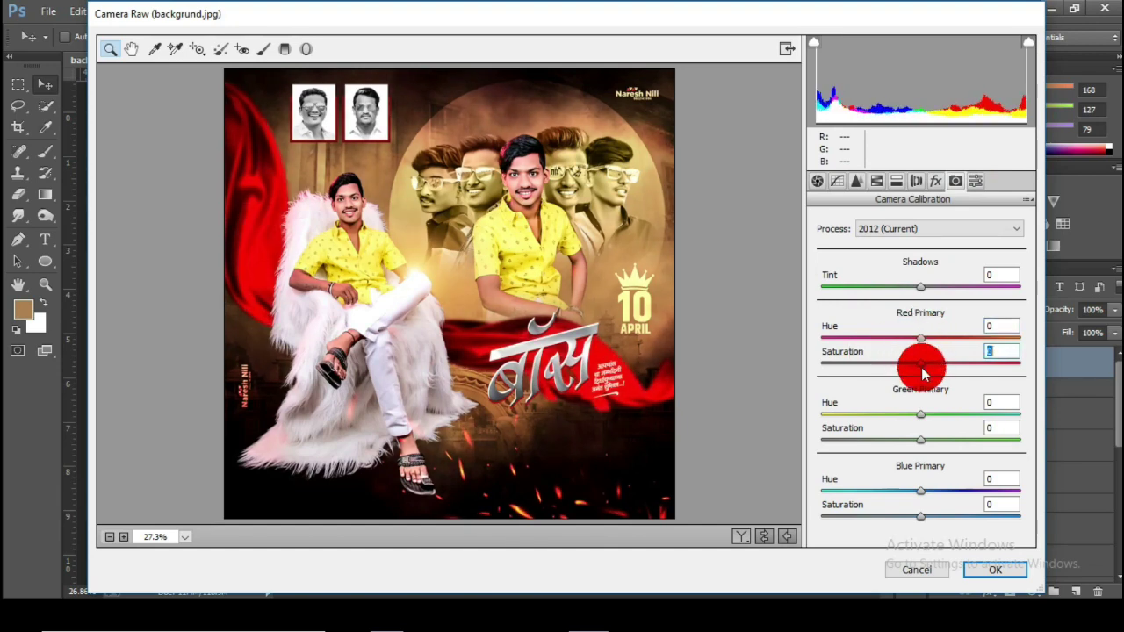
left_click_drag(874, 403, 917, 409)
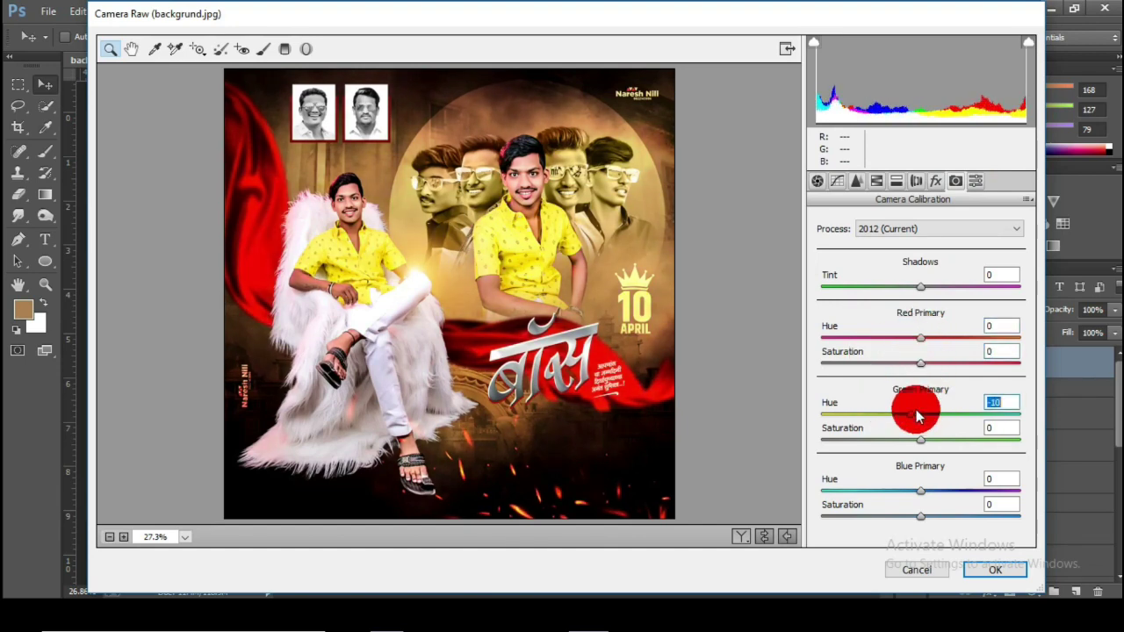
left_click_drag(920, 496, 931, 517)
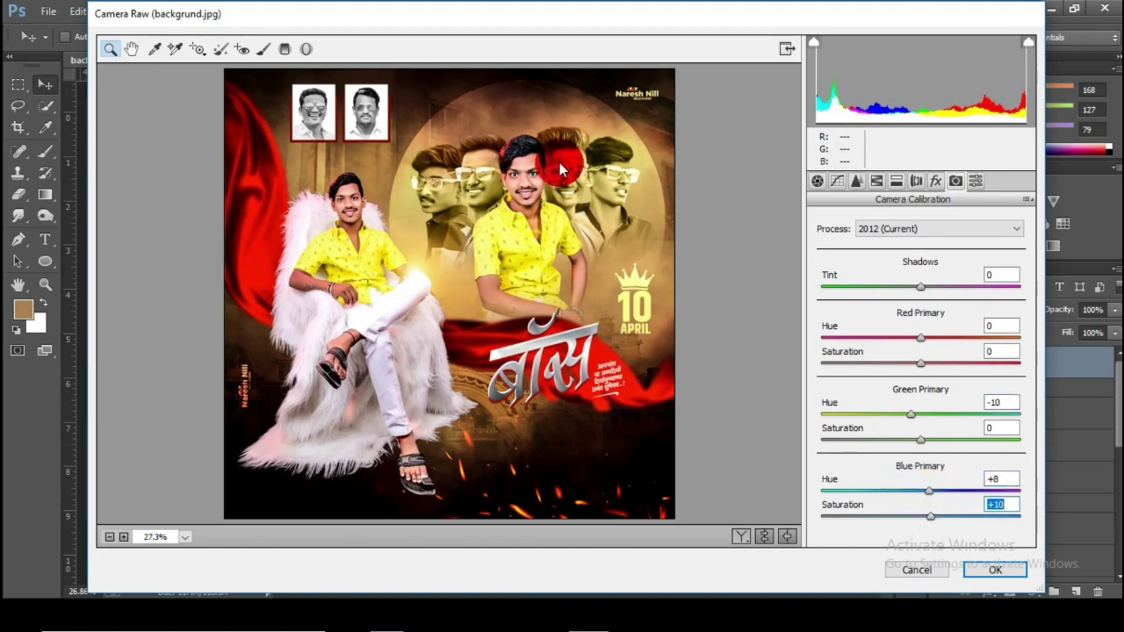
right_click(564, 138)
left_click(584, 144)
left_click(513, 234)
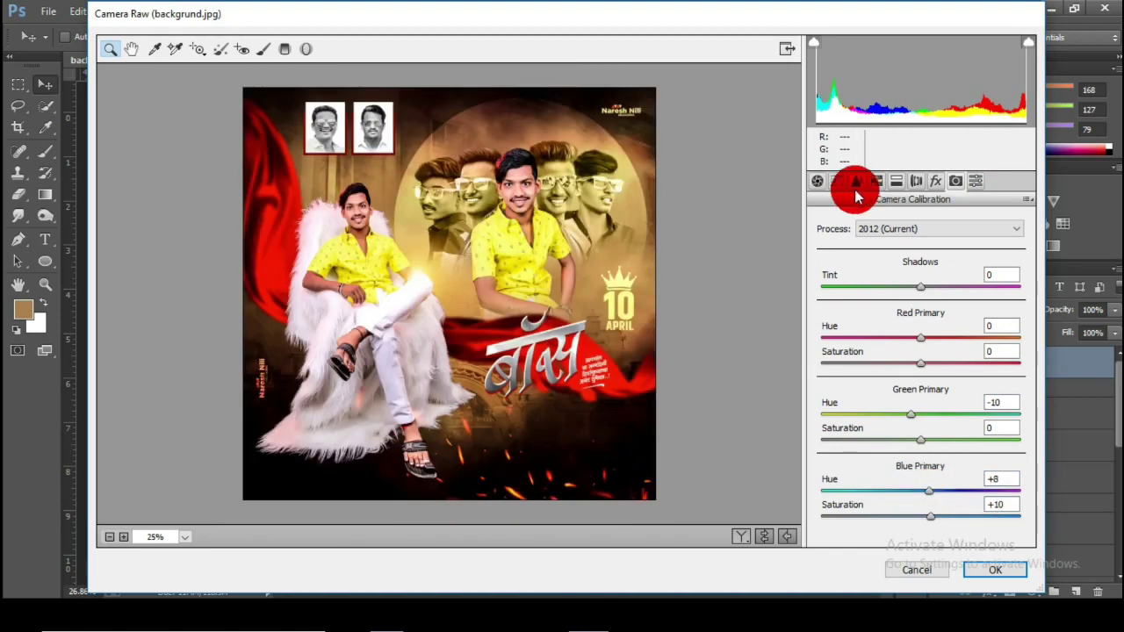
Step: Set the luminance noise reduction to 45 and raise the sharpening masking and amount
left_click(857, 181)
left_click_drag(846, 387, 911, 391)
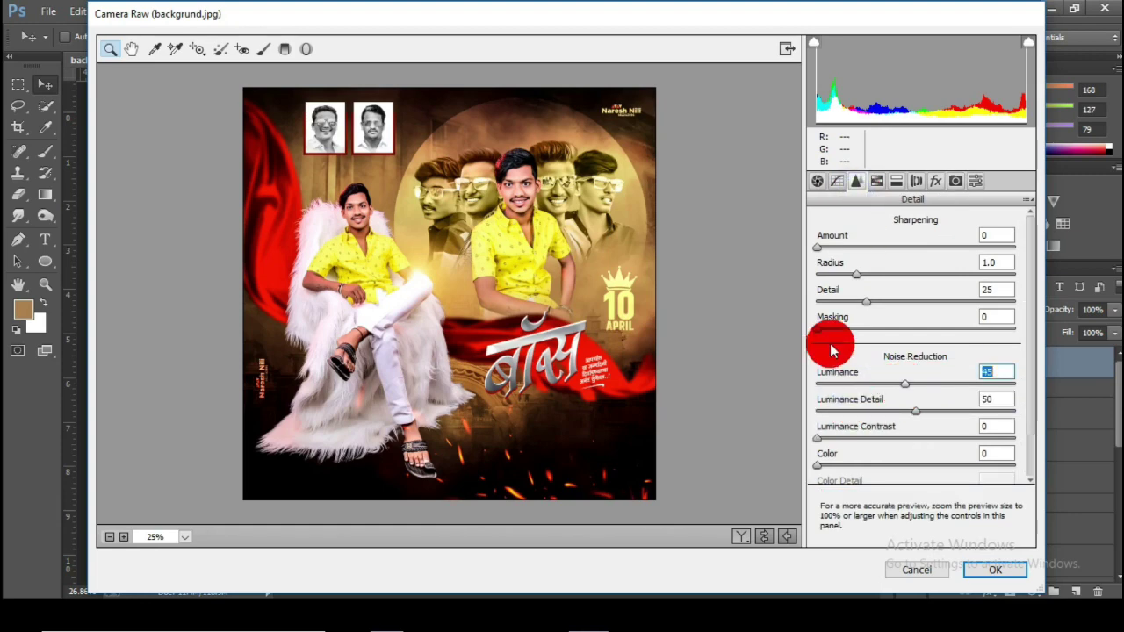
left_click_drag(818, 328, 865, 329)
left_click_drag(818, 247, 862, 247)
Step: Adjust the parametric tone curve to Lights +5 and Darks -8
left_click(837, 181)
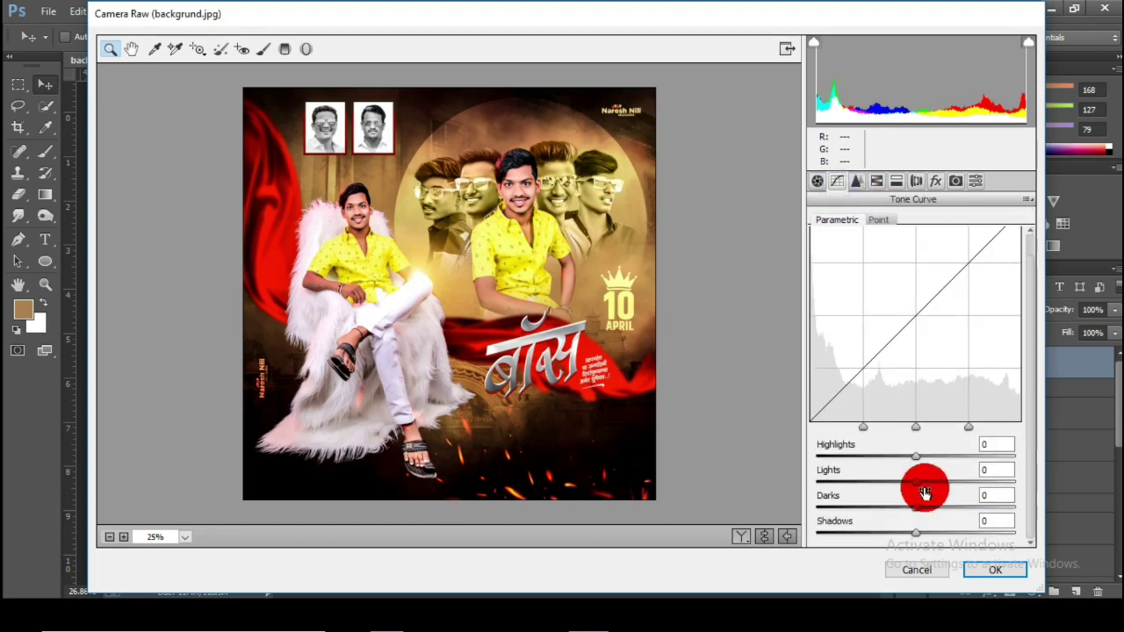
left_click_drag(920, 481, 908, 508)
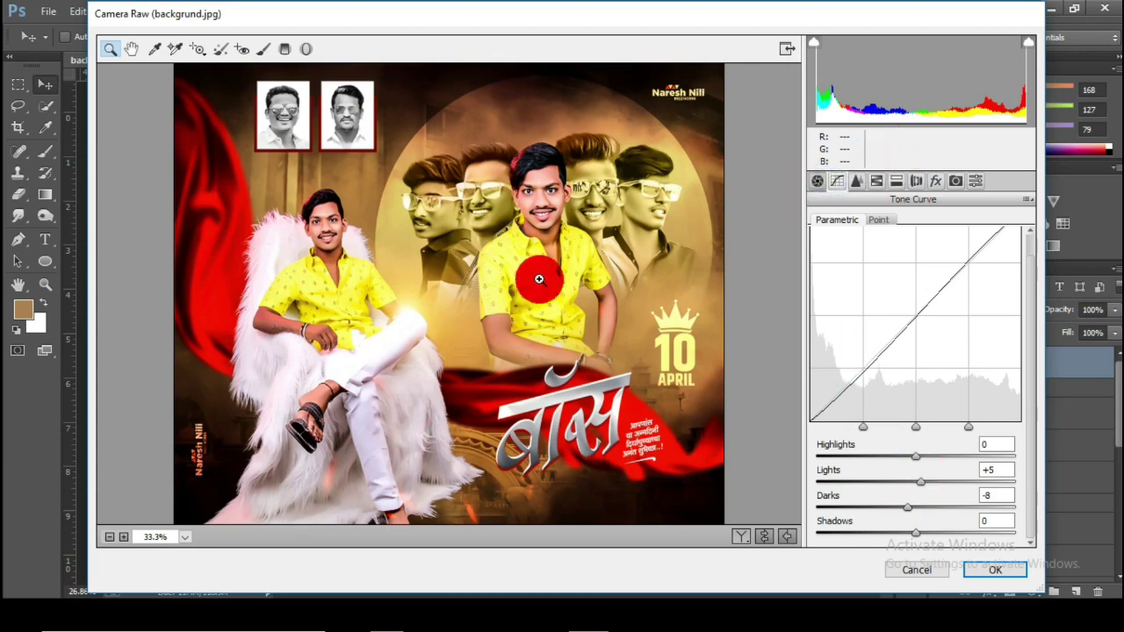
key("ctrl+alt+1")
right_click(568, 162)
left_click(571, 181)
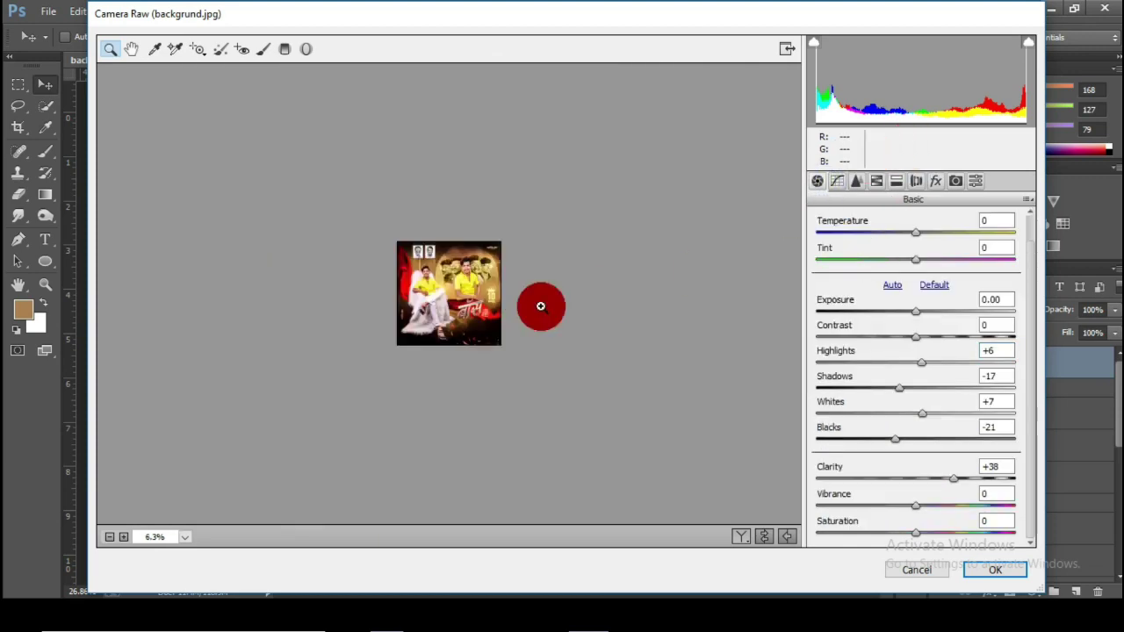
Step: Refine the basic tone settings to Shadows -14 and Highlights +3
left_click(541, 305)
left_click(485, 312)
left_click(906, 444)
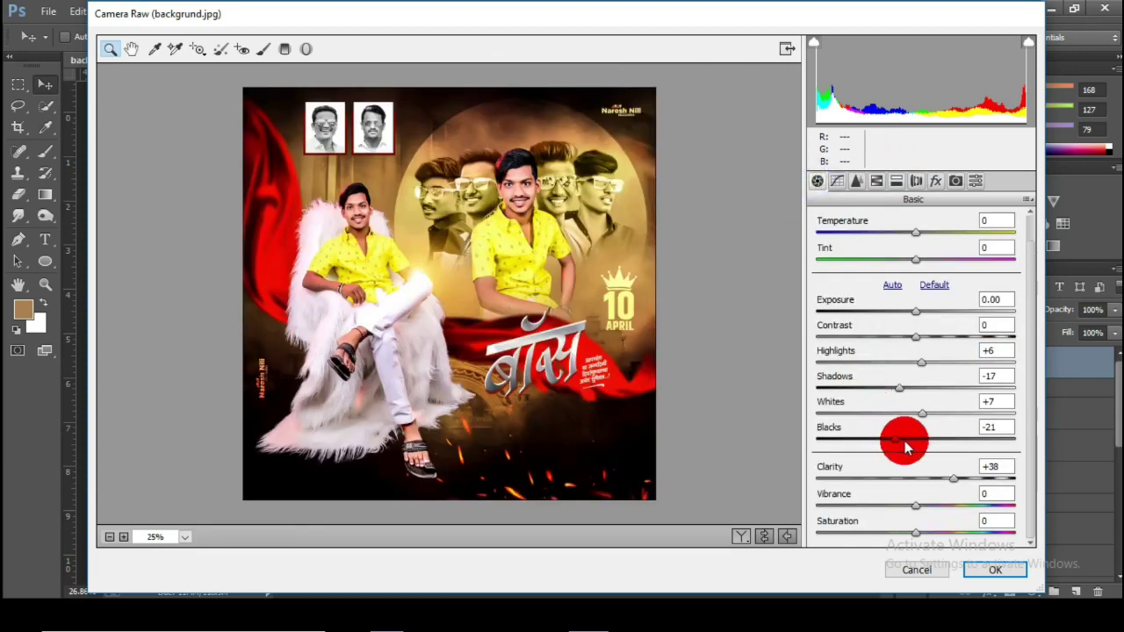
left_click_drag(874, 436, 899, 436)
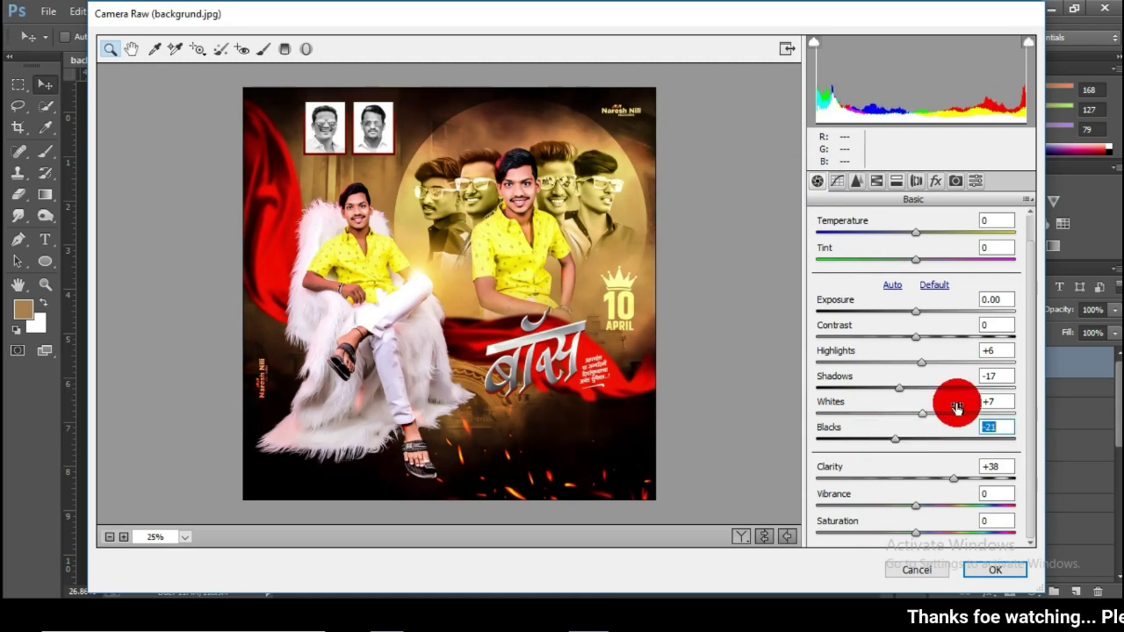
left_click_drag(899, 388, 921, 367)
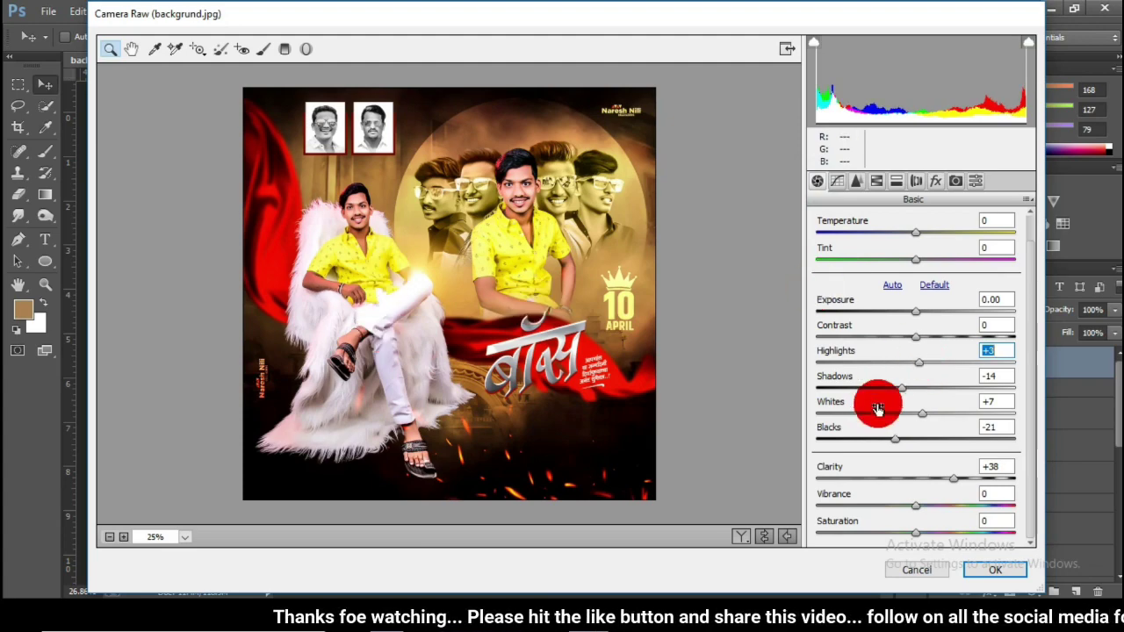
Step: Change the Green Primary Hue to -4 and apply the Camera Raw filter to Layer 16
left_click(955, 180)
mouse_move(916, 410)
left_mouse_down()
mouse_move(883, 417)
mouse_move(919, 422)
left_mouse_up()
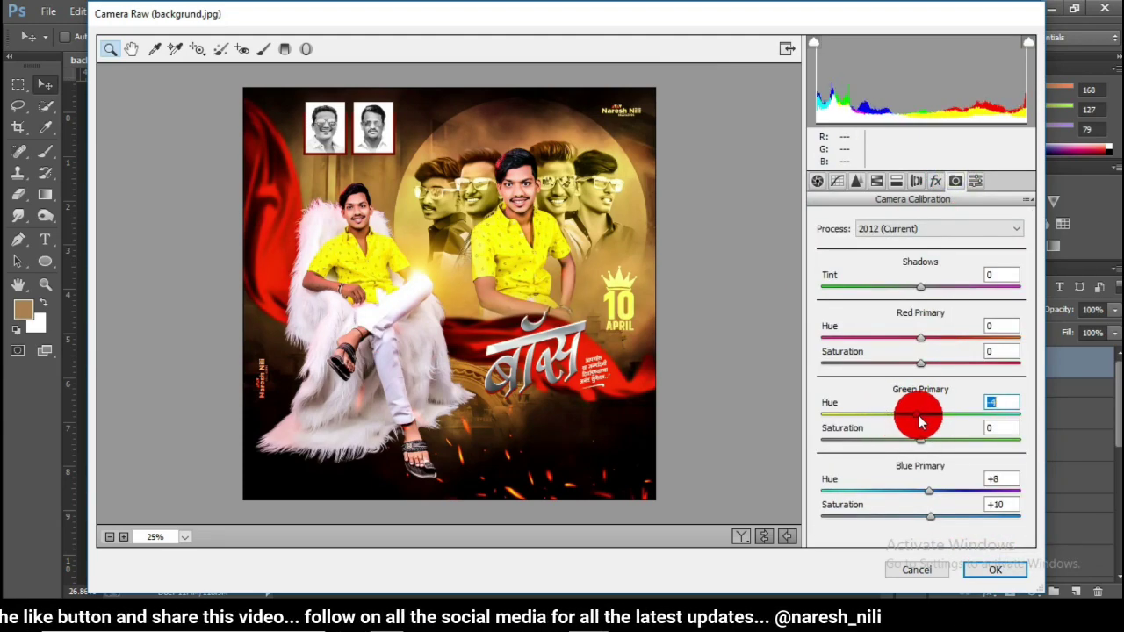
left_click(1000, 571)
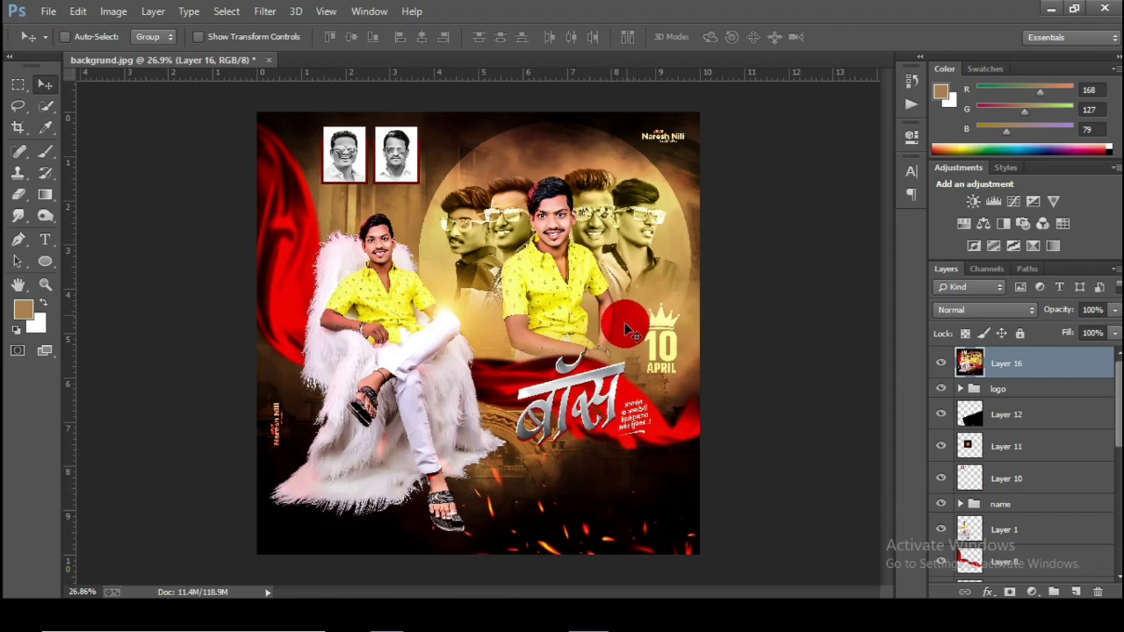
Step: Lower Layer 16's opacity to 73% and compare the poster with and without the graded layer
left_click(940, 362)
left_click(940, 363)
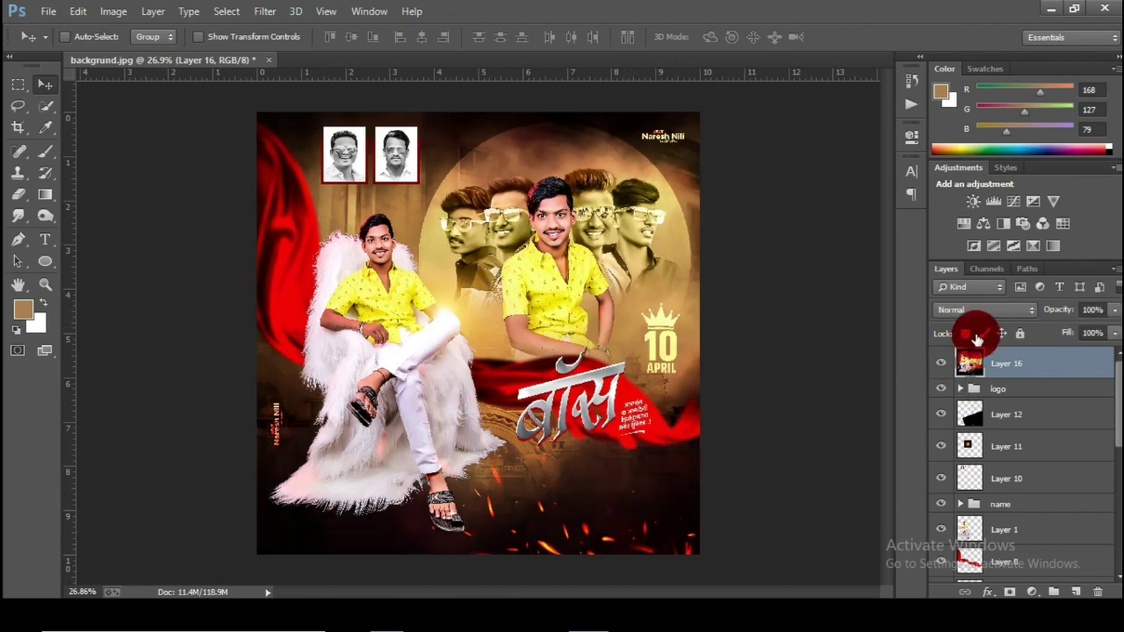
left_click(939, 366)
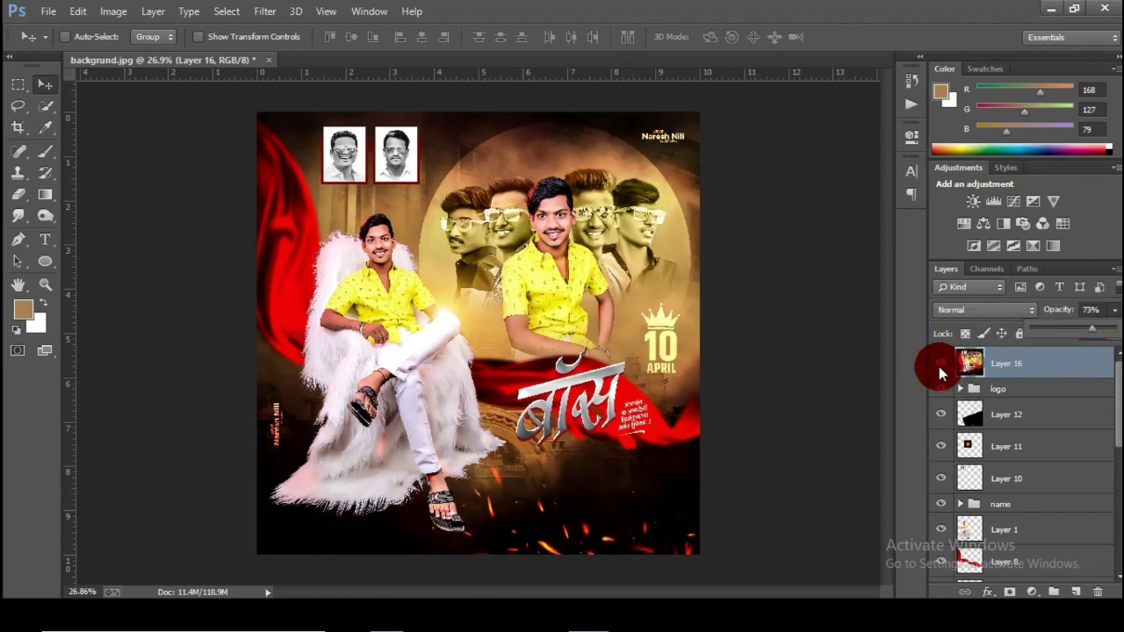
left_click(939, 363)
Step: Start saving the finished poster with Save As
left_click(78, 12)
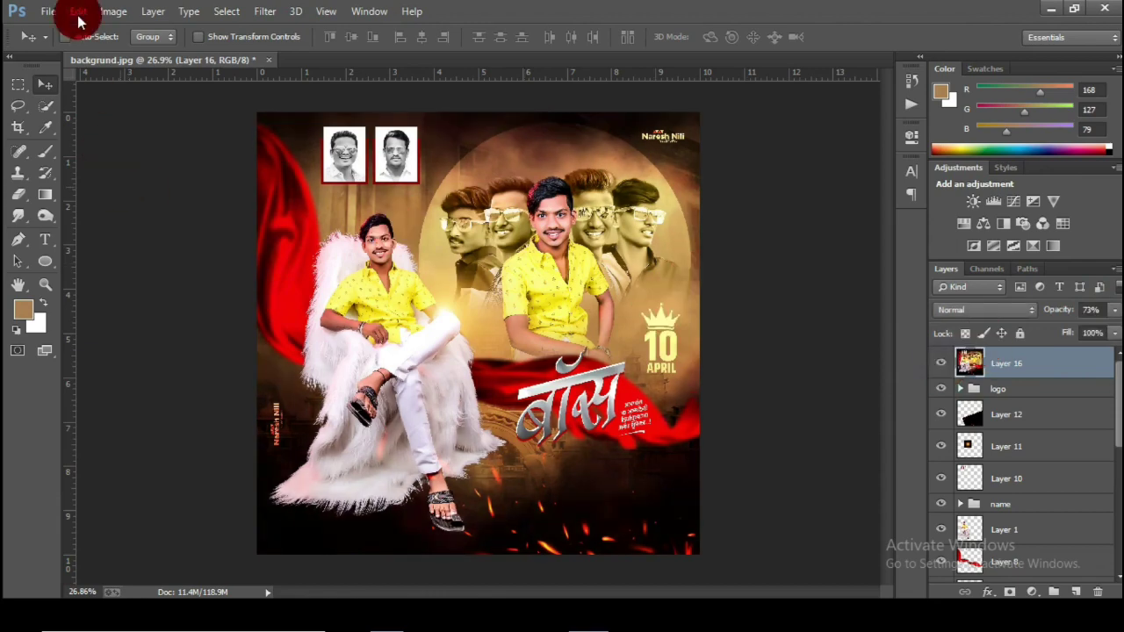
left_click(49, 14)
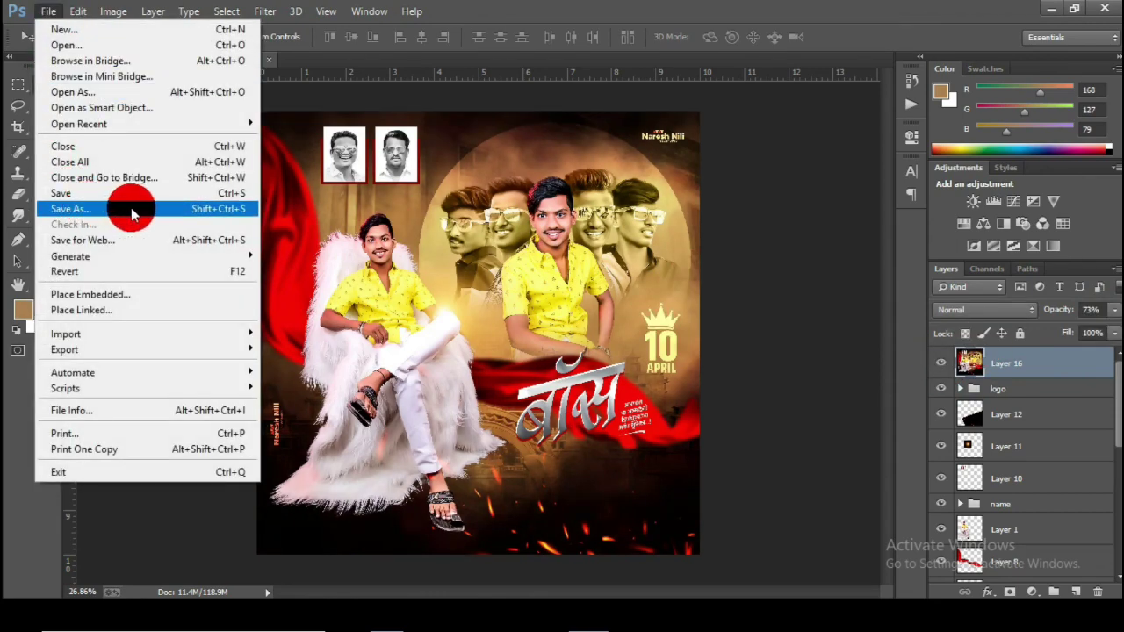
left_click(222, 211)
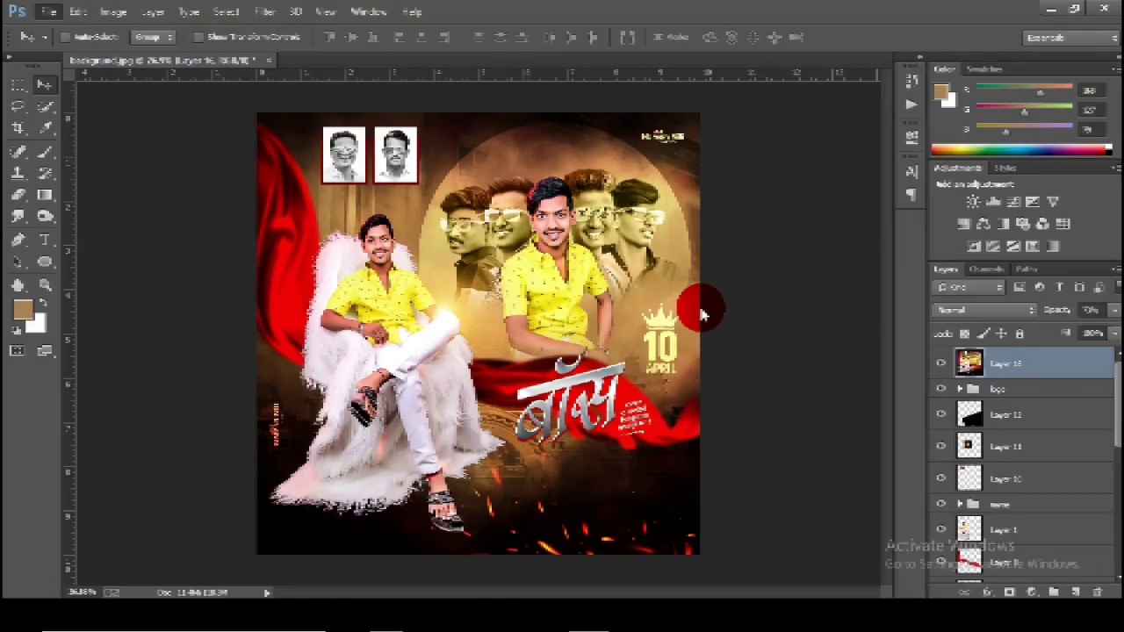